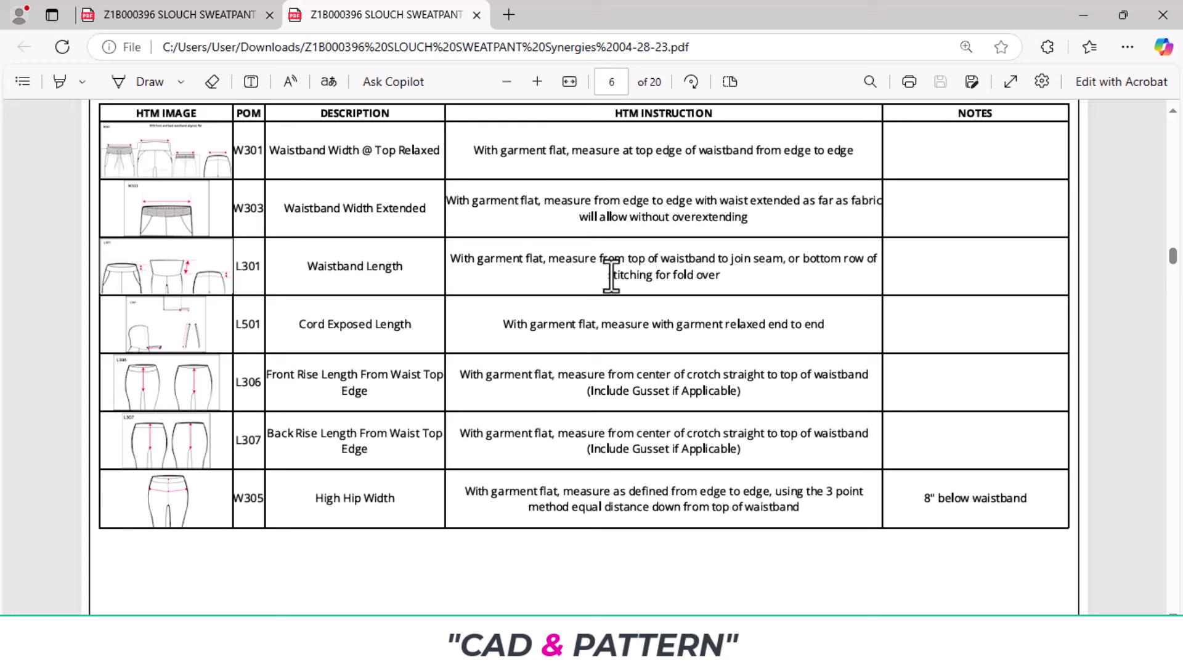
- Show page 5 of the Z1B000396 spec sheet with the XS–XXL points-of-measure table
click(130, 12)
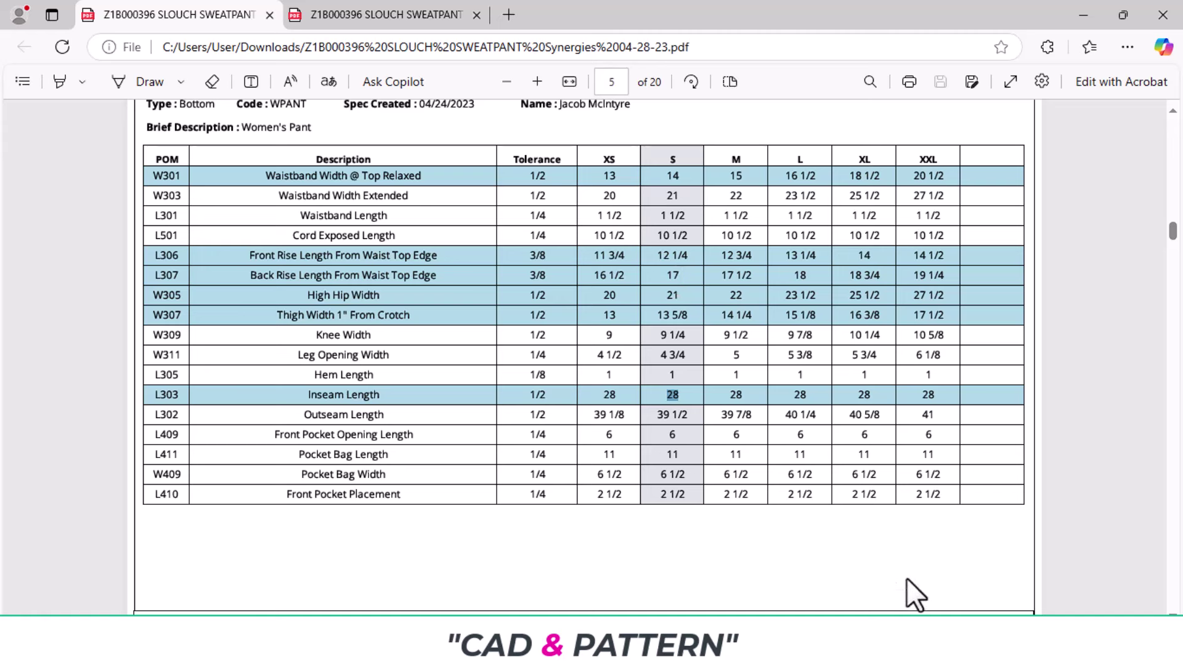
- In Calculator, subtract the 12.25 front rise from the 17 back rise, giving 4.75
click(874, 647)
click(920, 504)
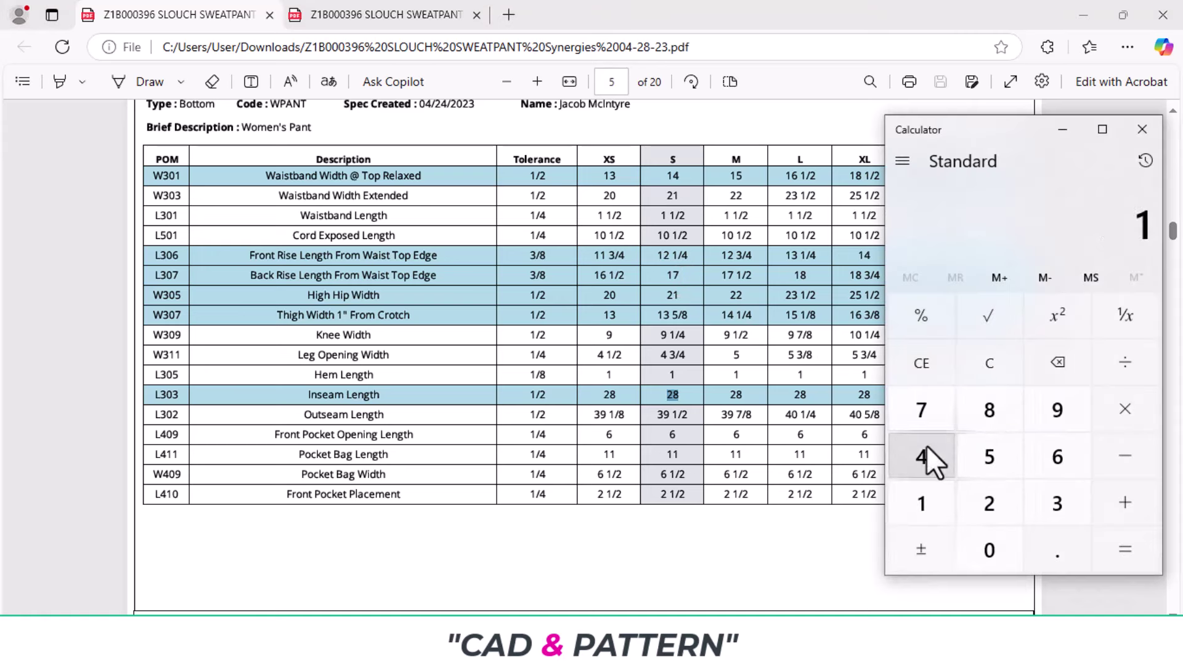
click(921, 410)
click(1145, 473)
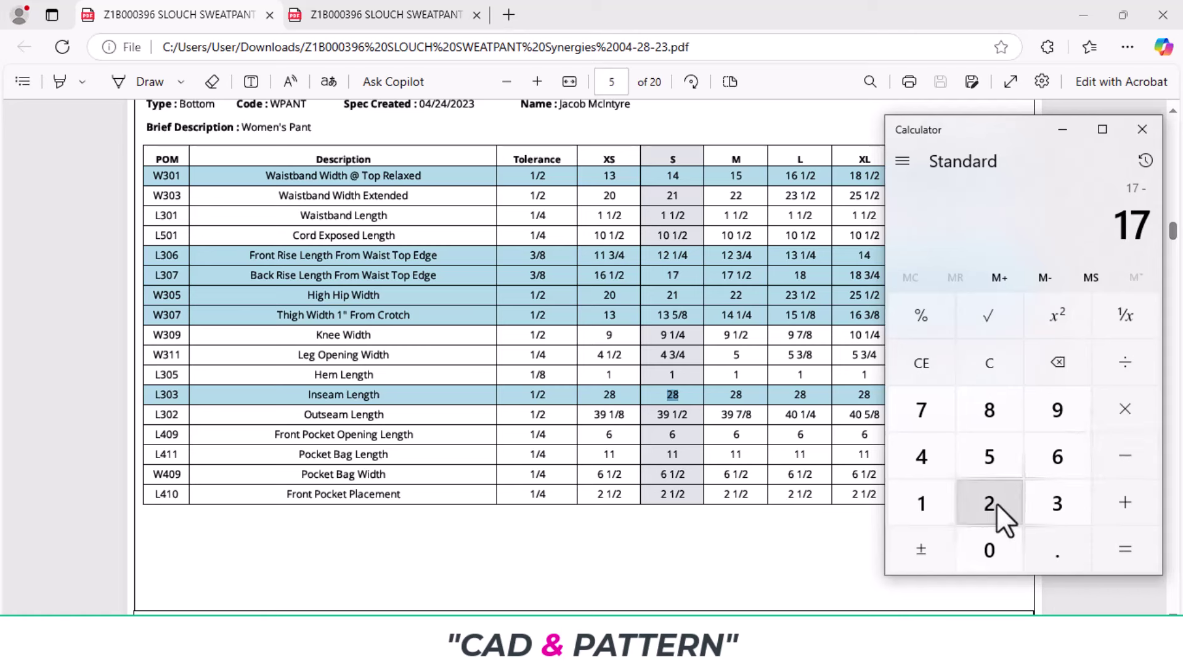
click(925, 511)
click(995, 512)
click(1057, 552)
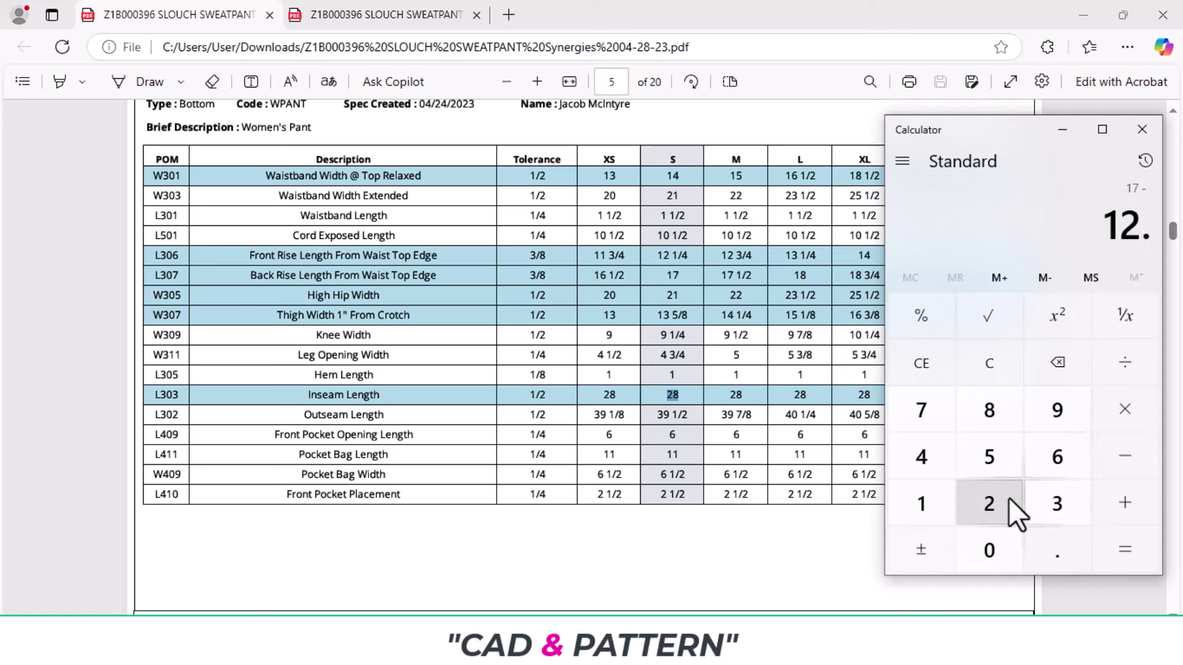
click(992, 508)
click(989, 461)
click(1125, 549)
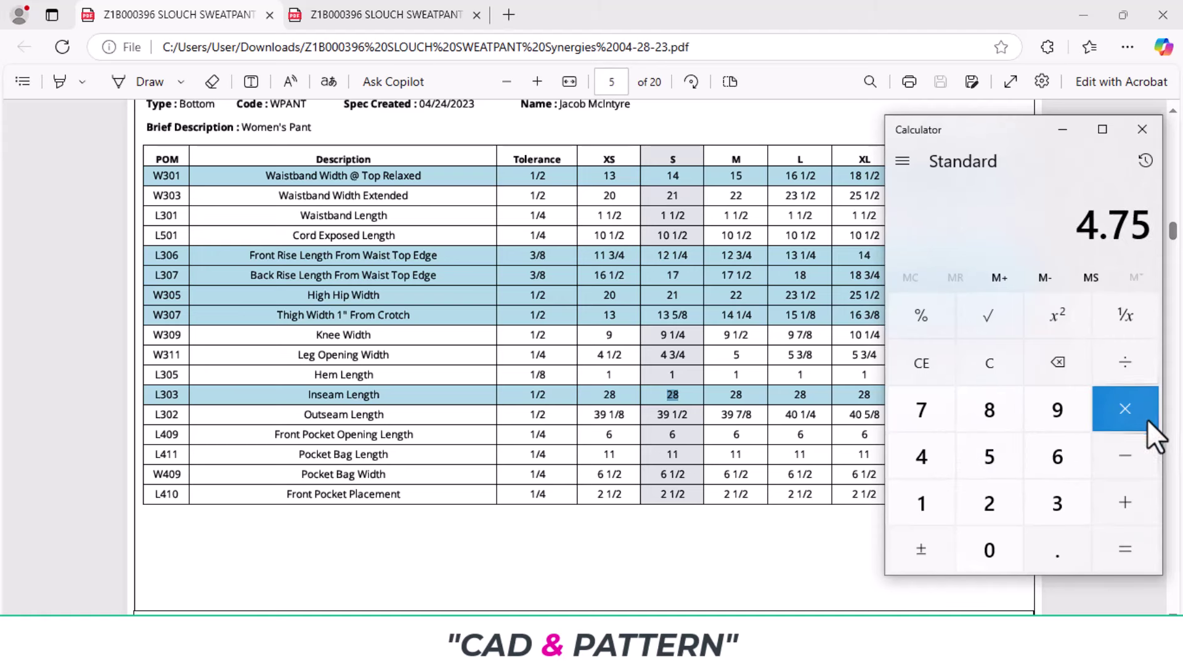
- Divide 4.75 by 3 to get about 1.583, then clear the result
click(1121, 364)
click(1058, 506)
click(1122, 535)
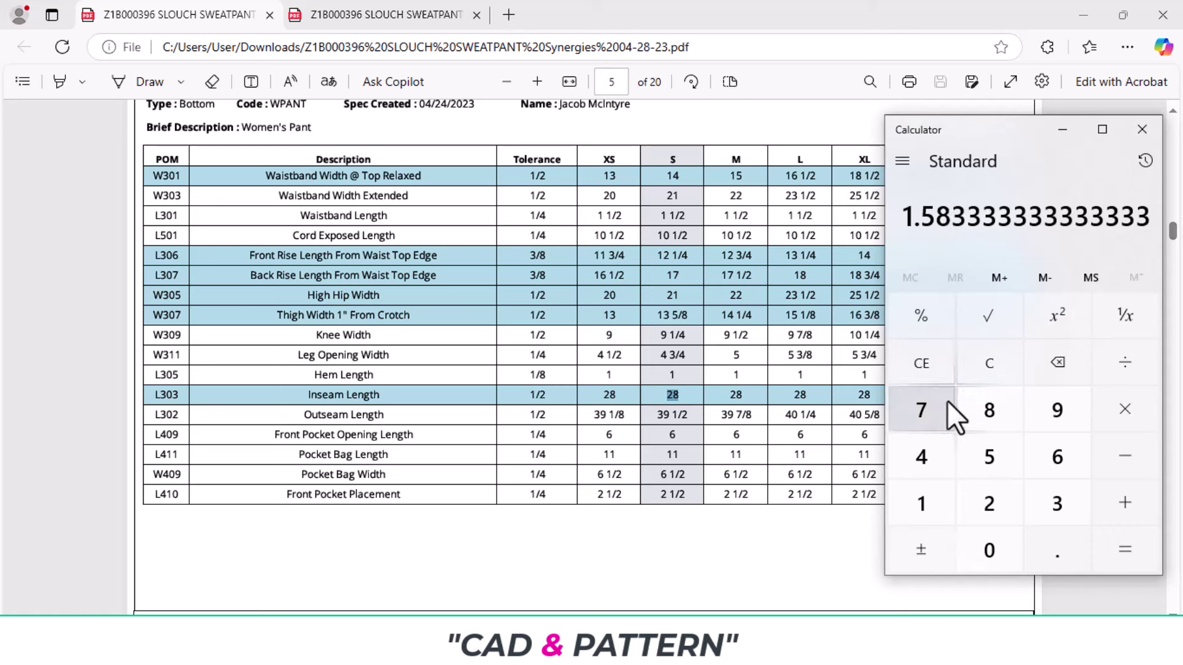
click(986, 362)
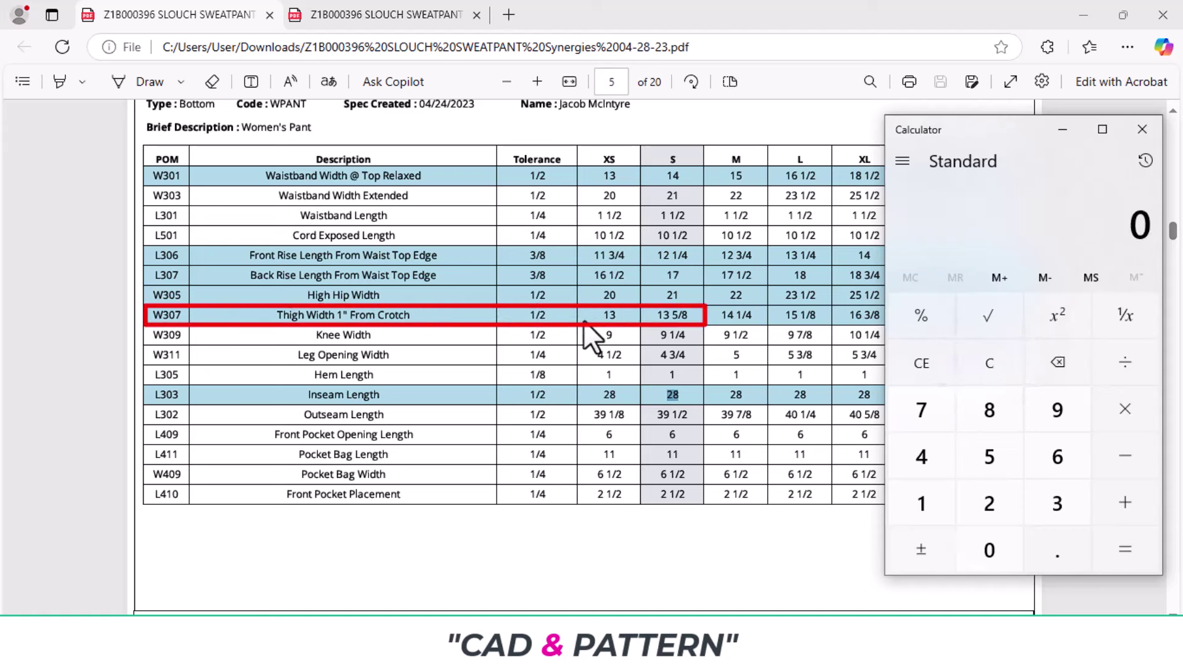
- Calculate 13.62 − 1.5 in Calculator, giving 12.12
click(924, 502)
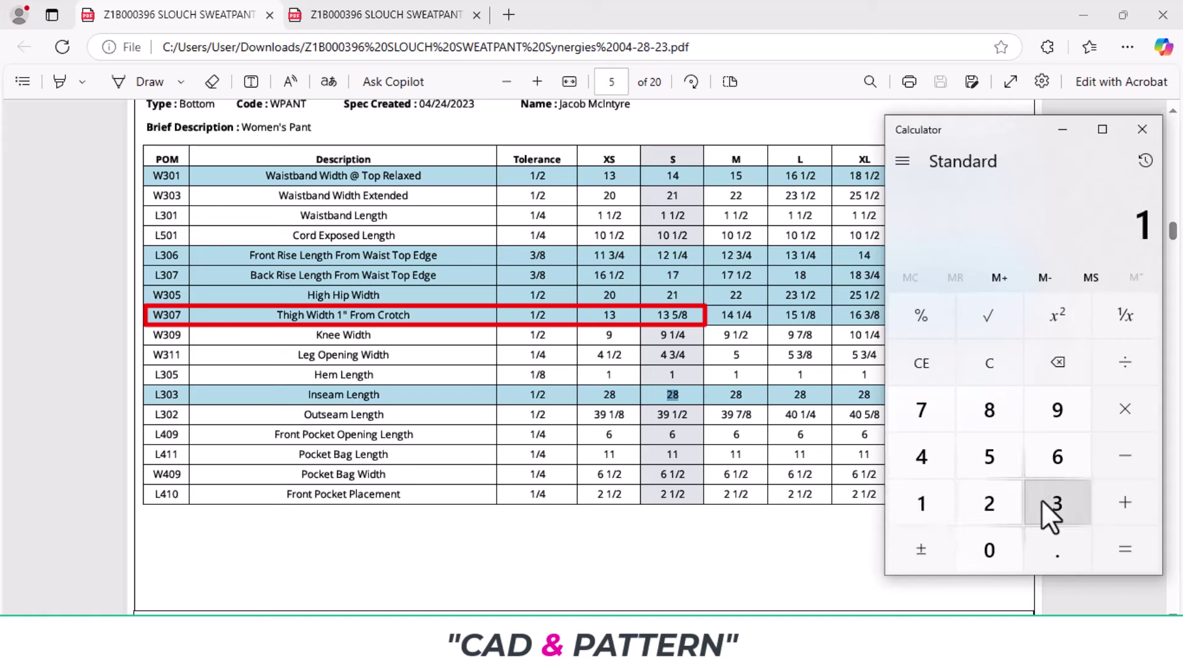
click(1057, 511)
click(1059, 558)
click(1060, 460)
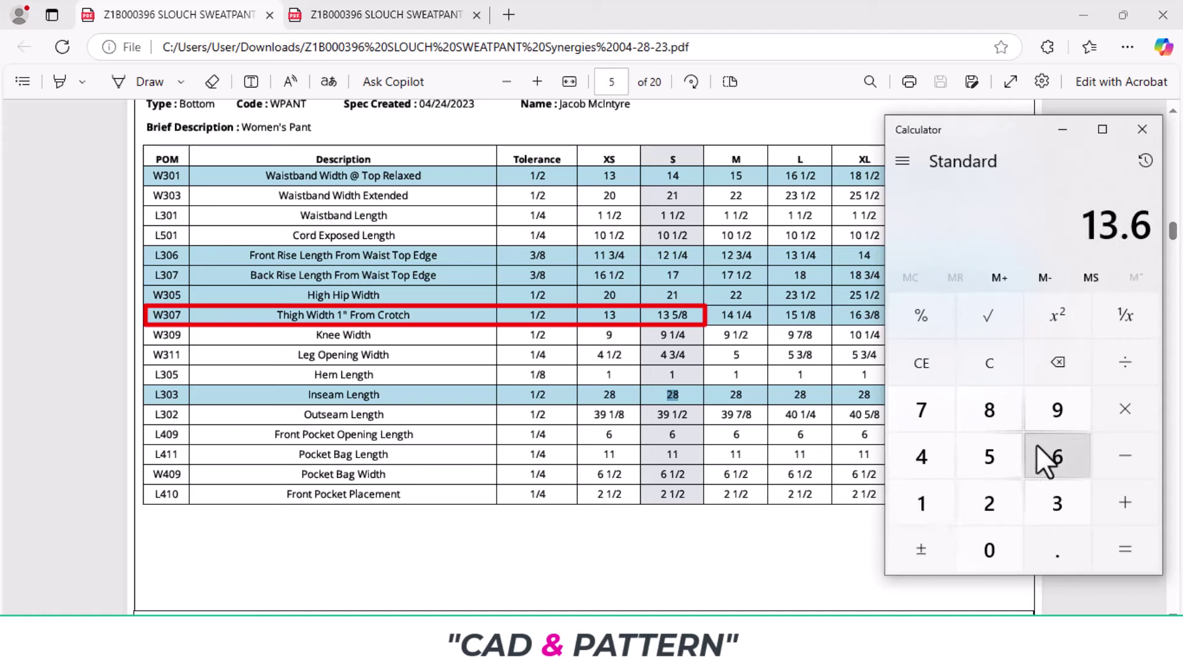
click(990, 502)
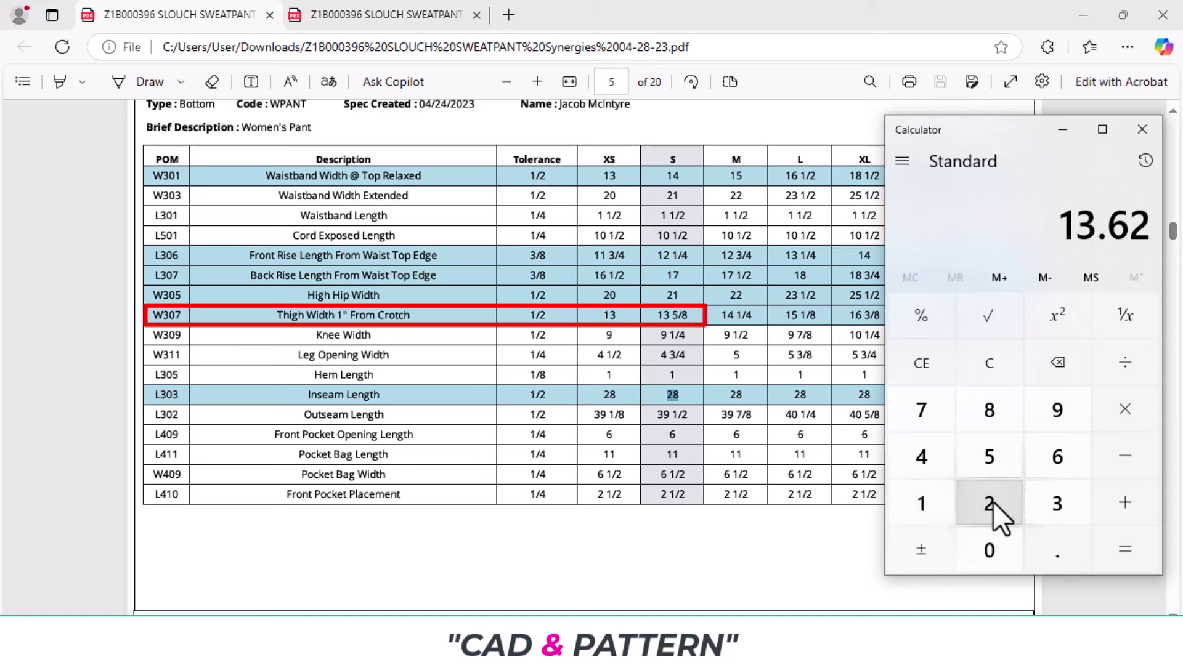
click(1129, 460)
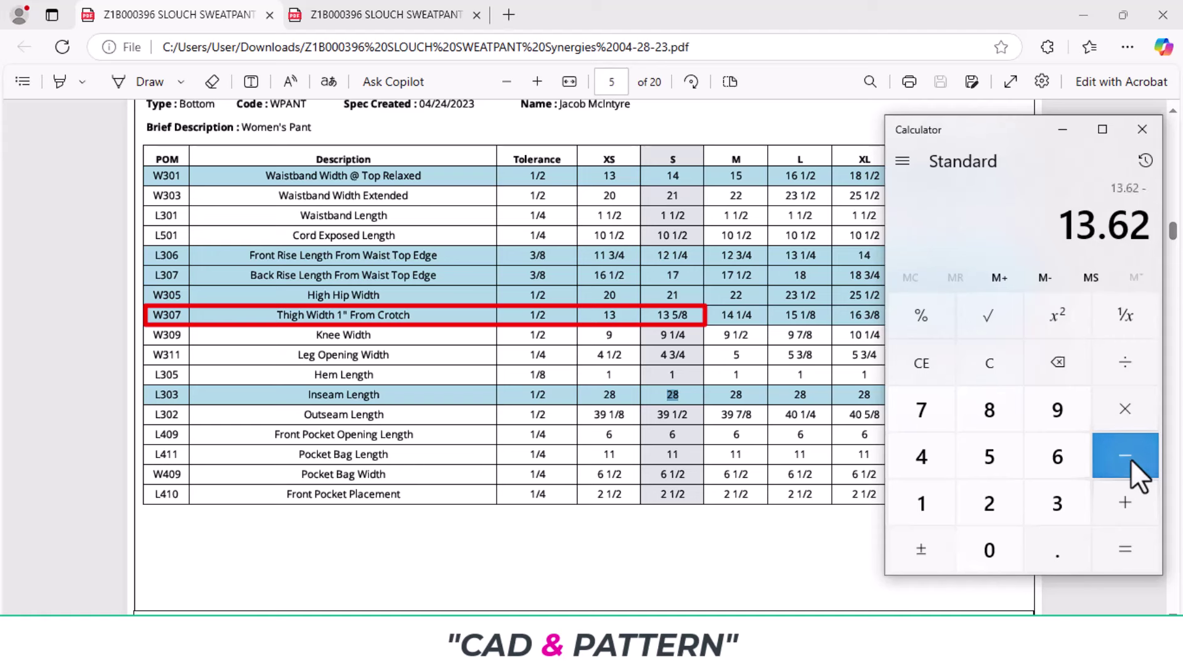
click(926, 504)
click(1057, 551)
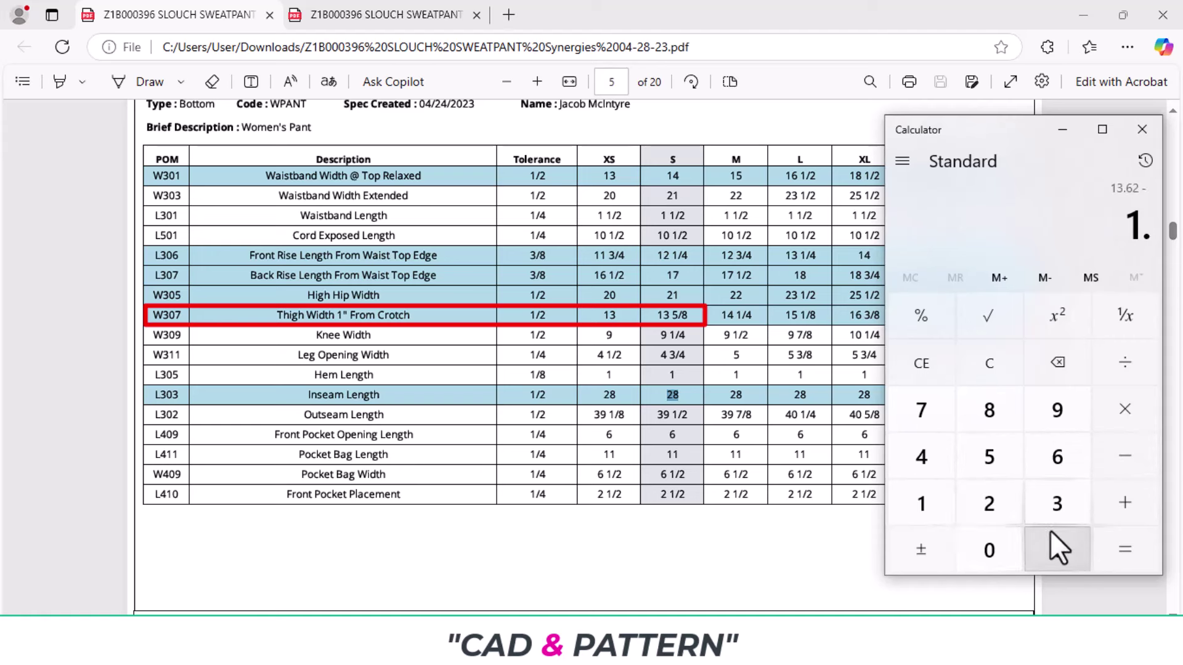
click(989, 459)
click(1120, 550)
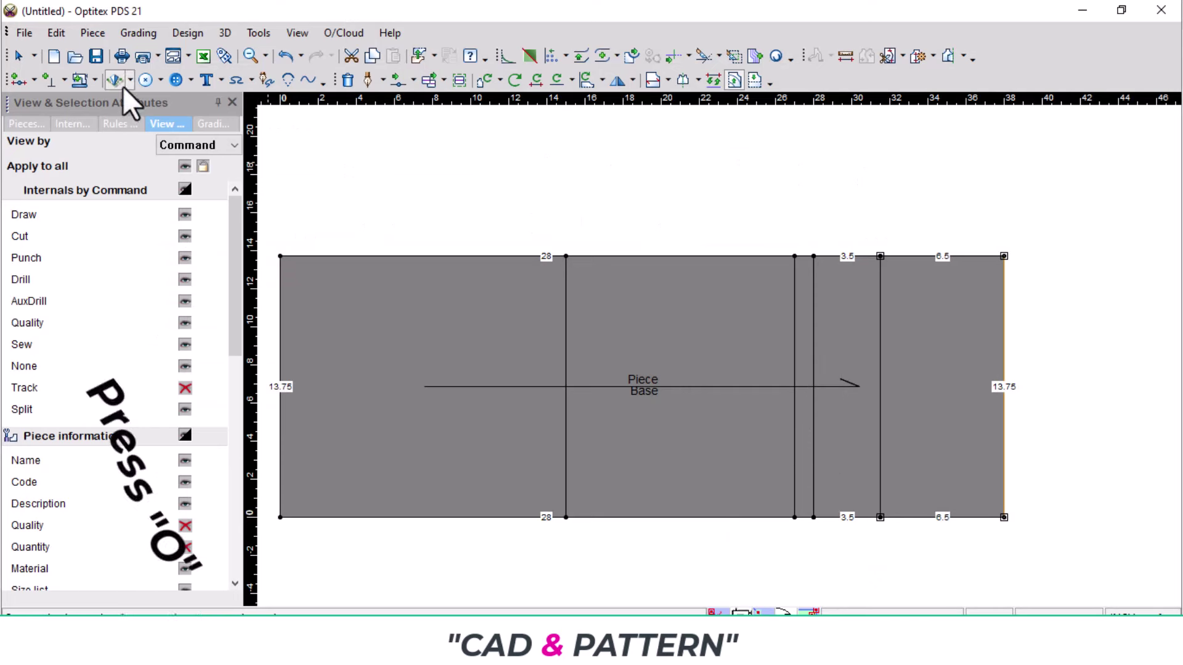
- Place a grade point on the left vertical line at Previous Absolute 12 1/2
click(18, 79)
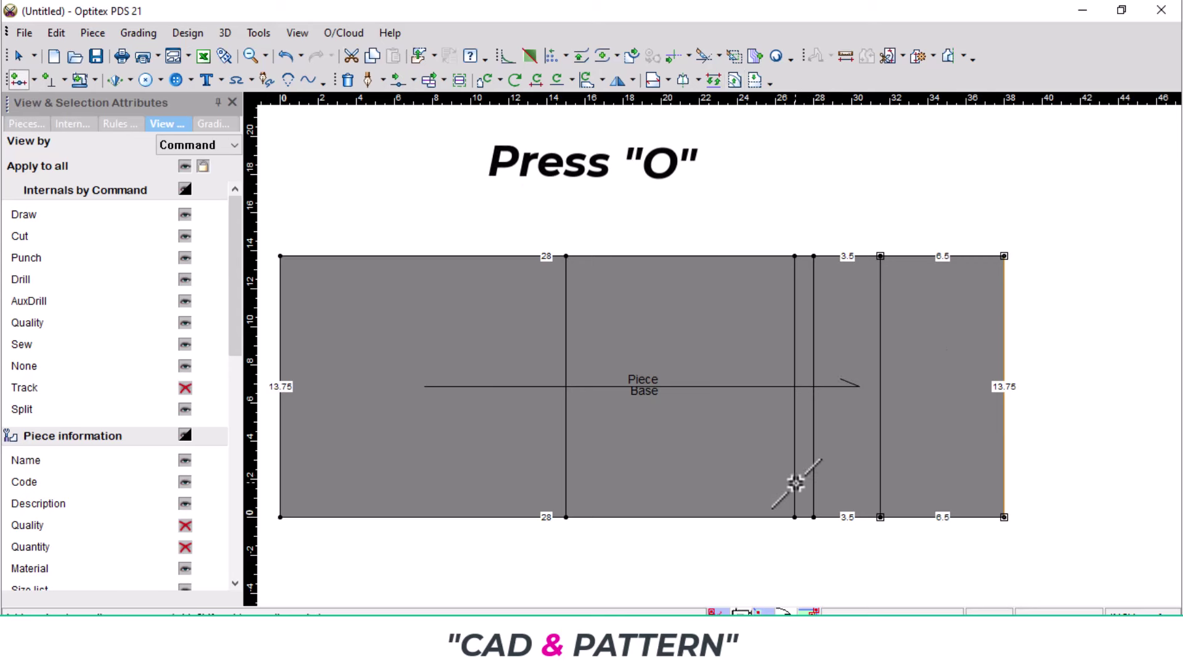
key(o)
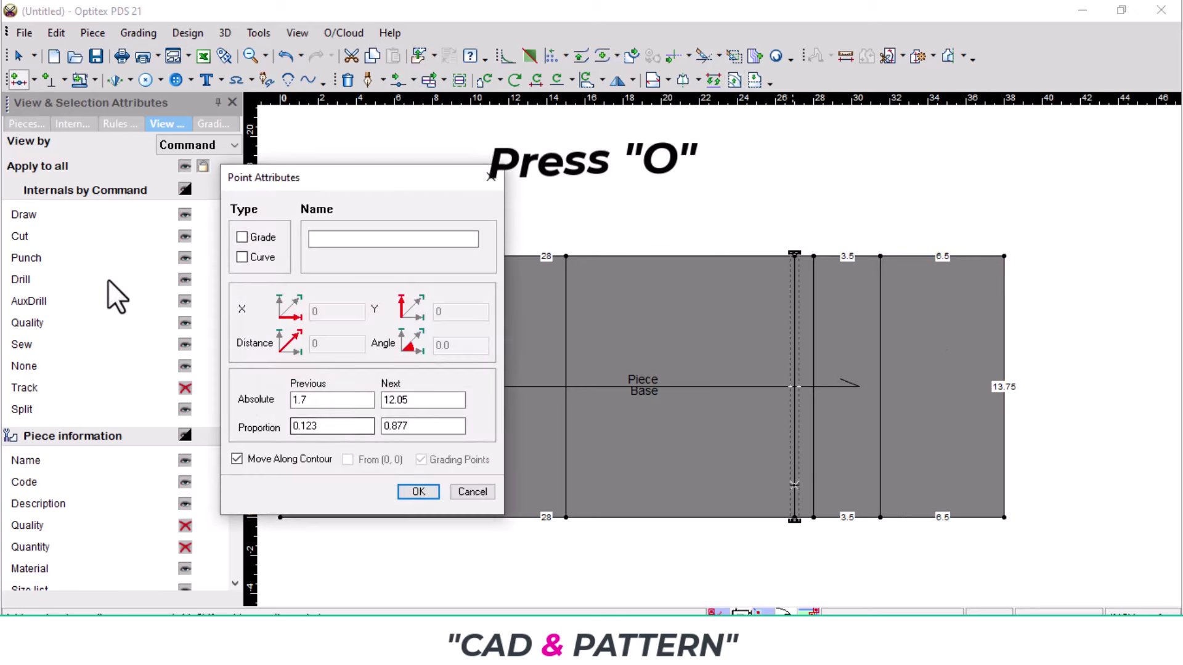
click(241, 237)
double_click(341, 399)
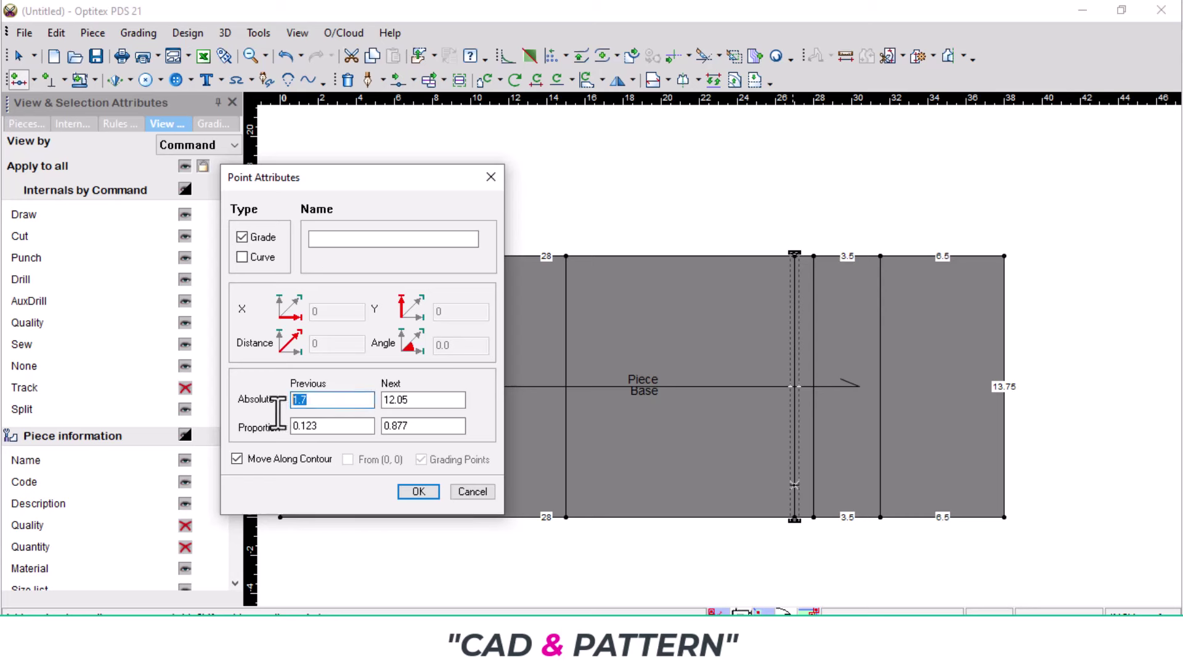
text(12.1/2)
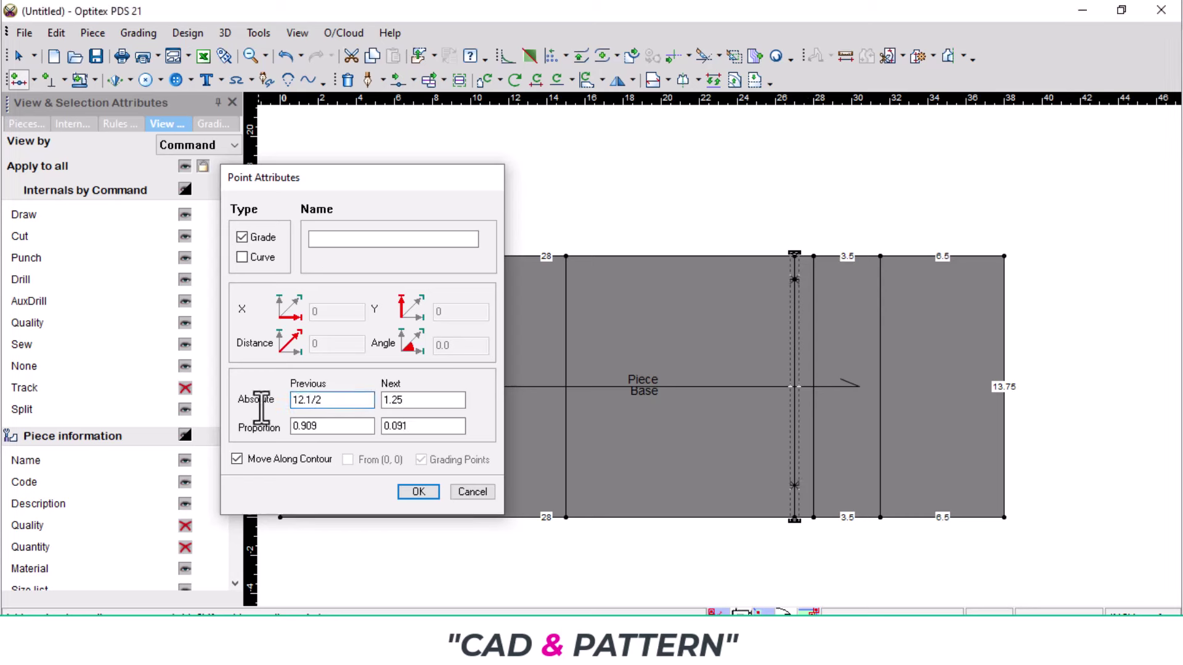
key(Return)
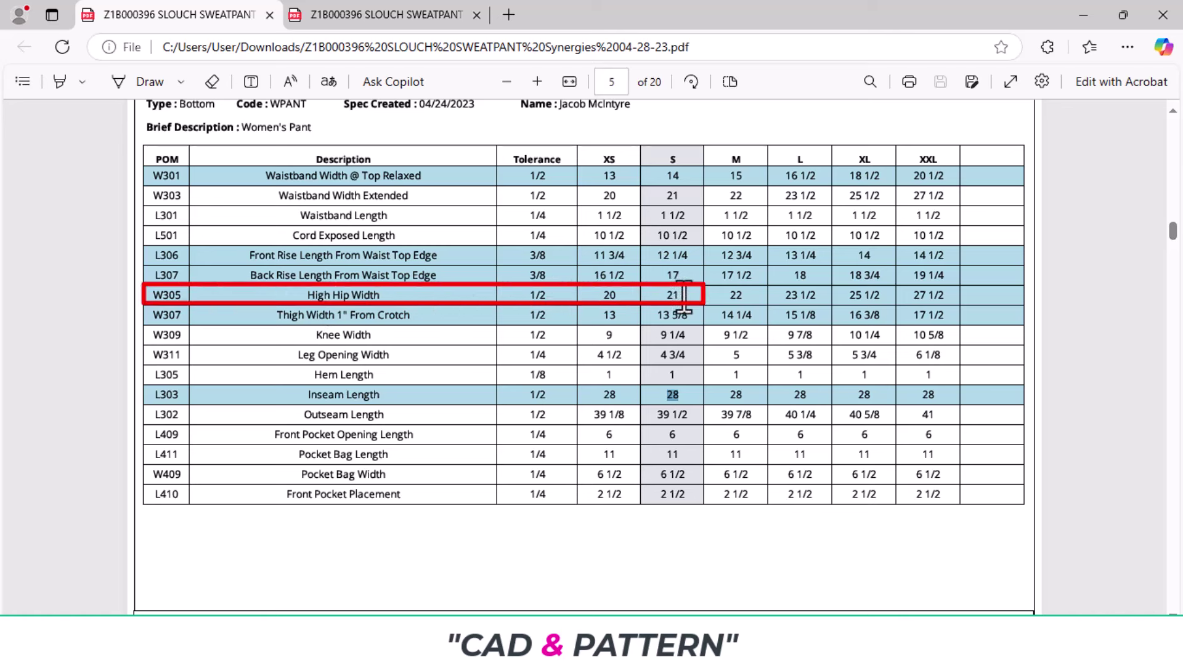
- Divide the 21 high hip width by 2 in Calculator, giving 10.5
click(935, 650)
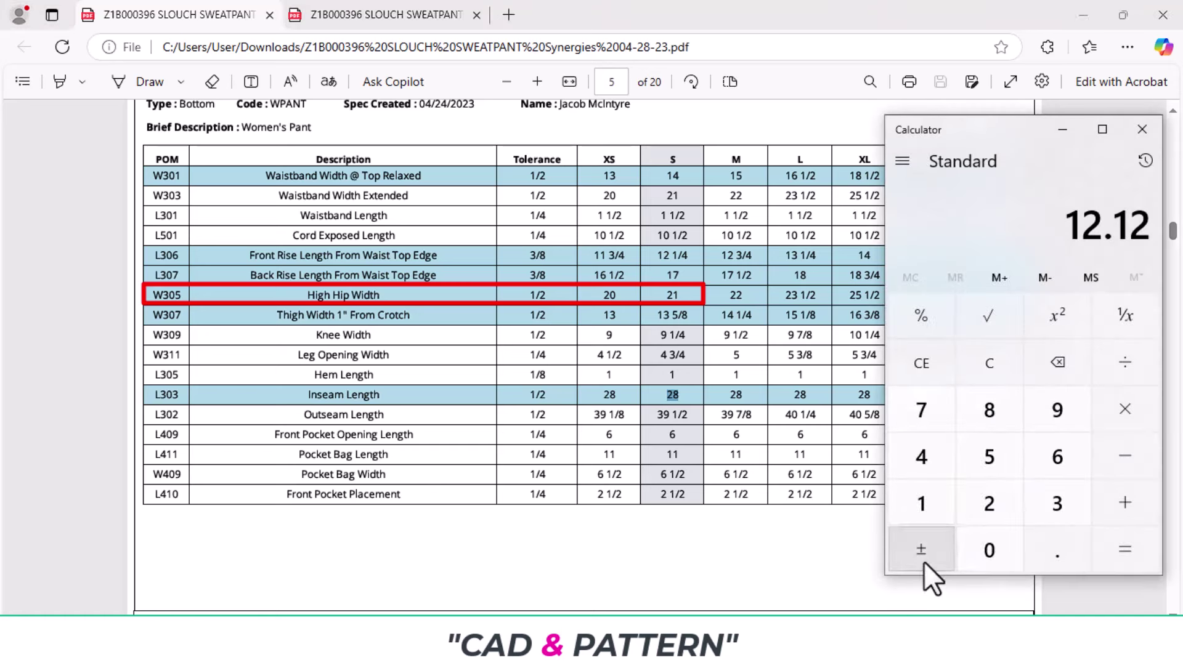
click(986, 505)
click(918, 504)
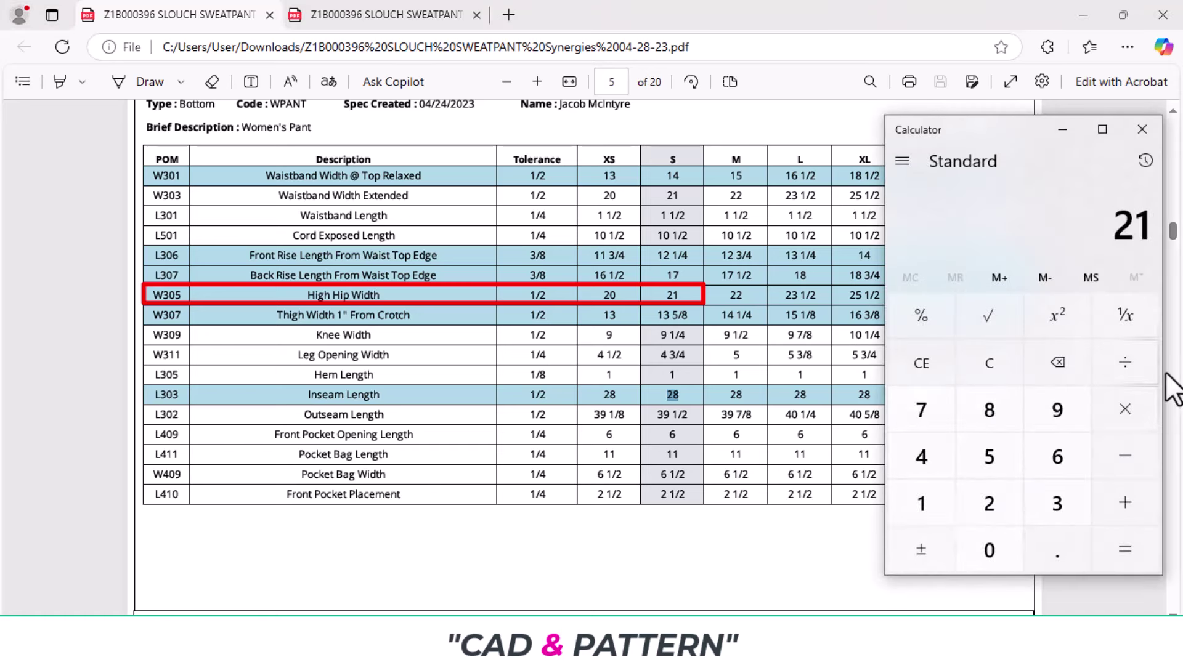
click(1124, 362)
click(982, 506)
click(1148, 551)
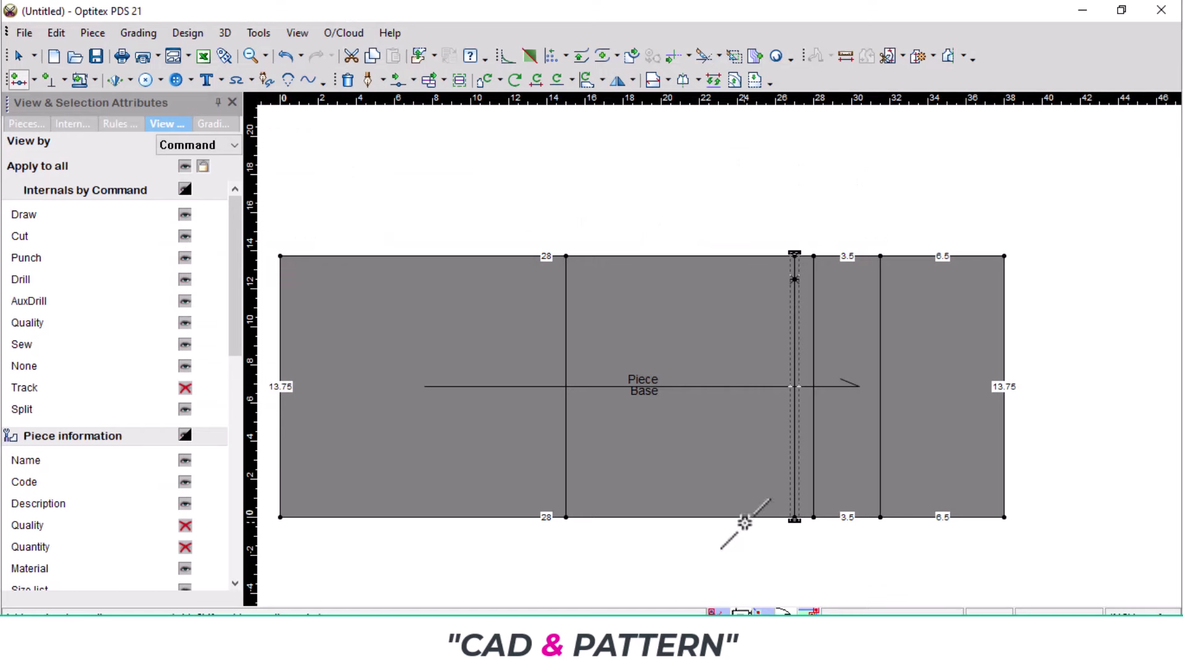
- Place a grade point on the right vertical line at Next Absolute 10.5
click(882, 494)
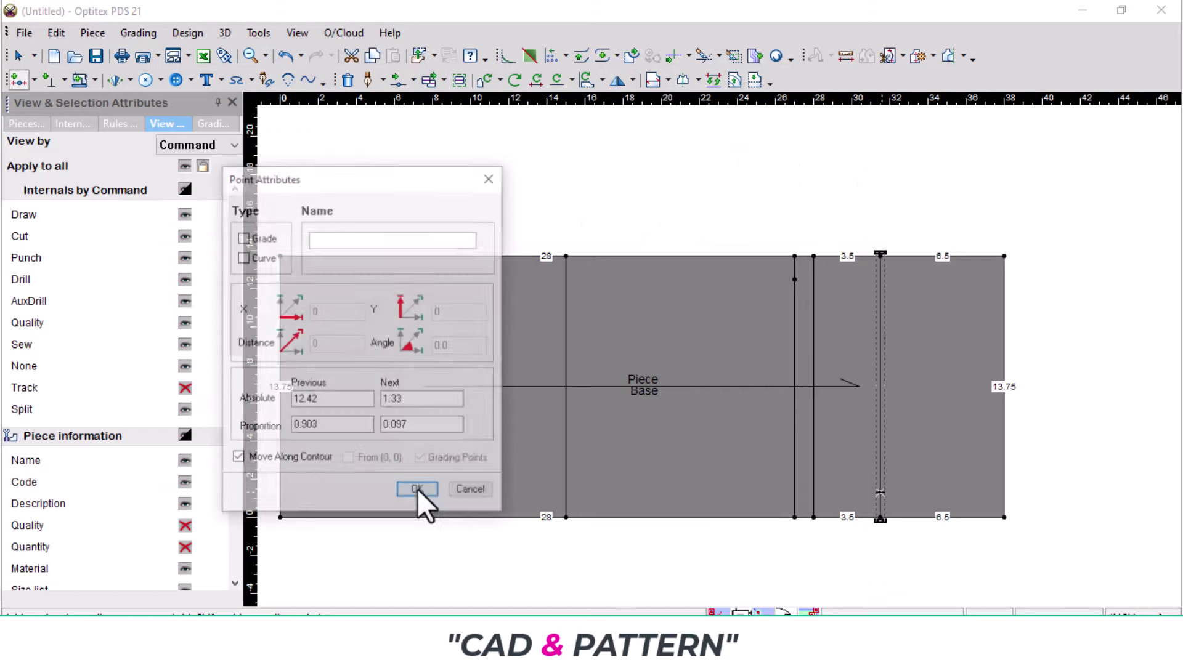
click(241, 236)
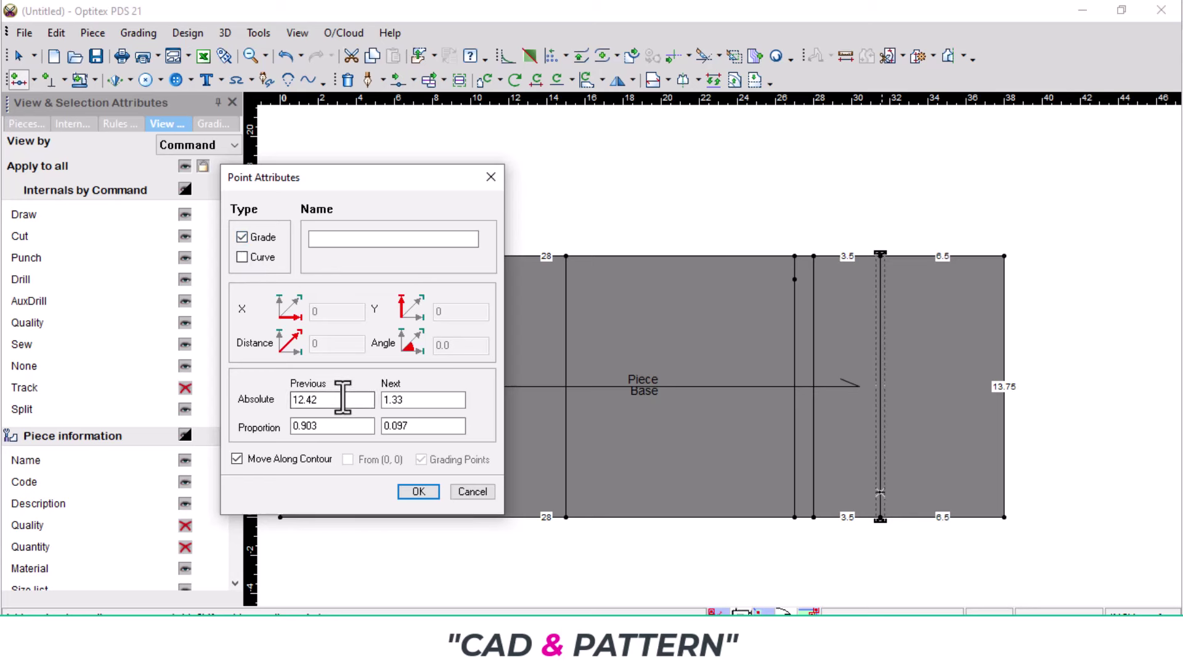
double_click(413, 400)
text(10.5)
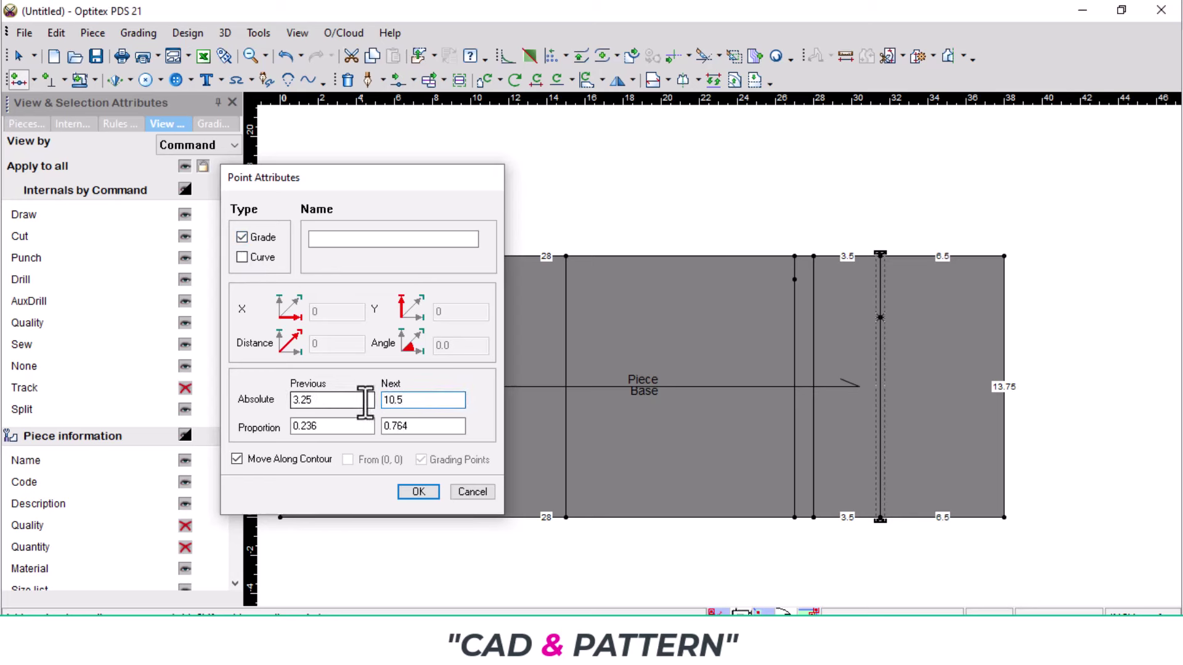
key(Return)
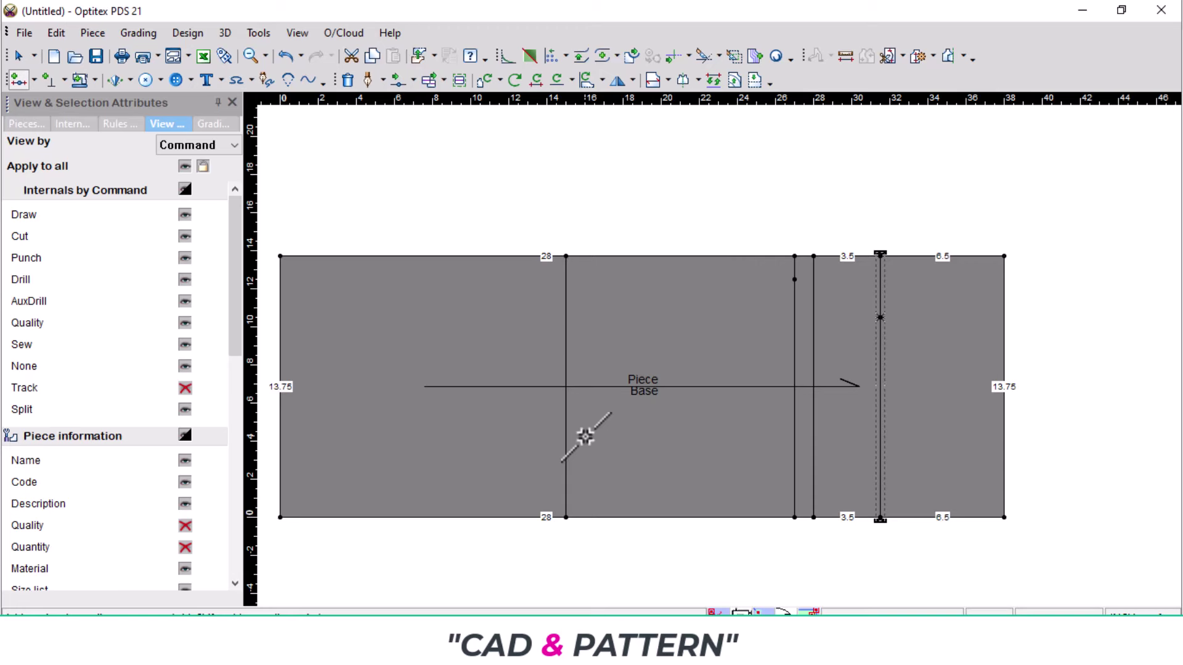
scroll(546, 463, up, 1)
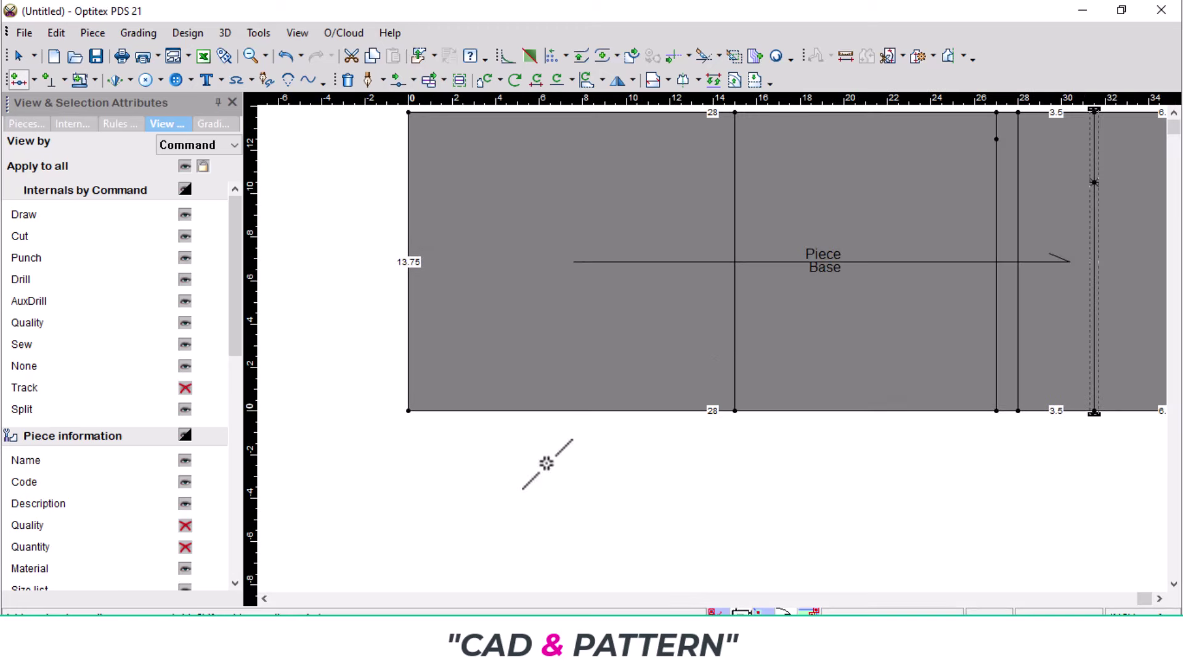
scroll(771, 322, down, 1)
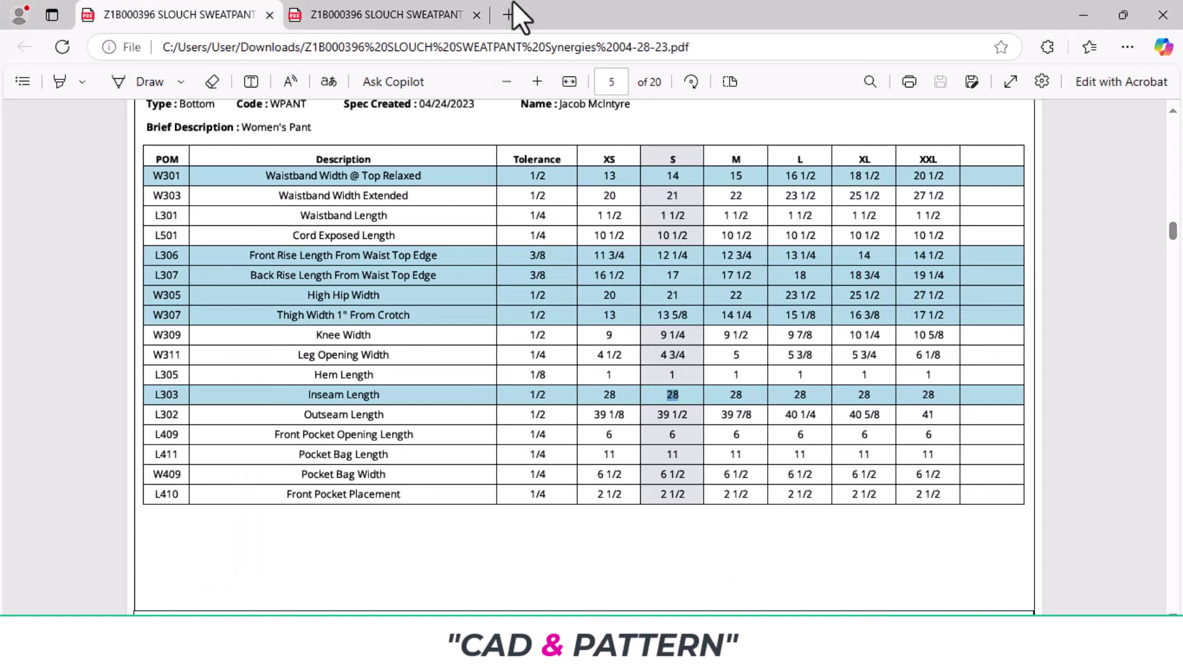
- Scroll through page 1 of the spec sheet to review the style and fit details
click(388, 12)
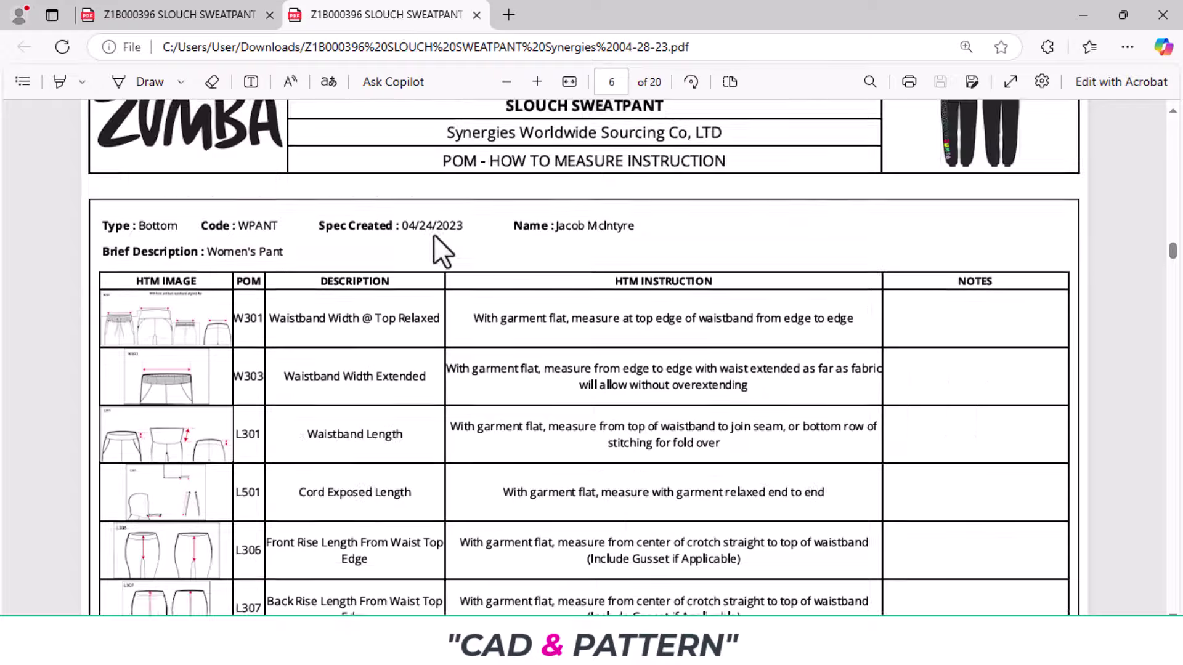
scroll(460, 261, up, 20)
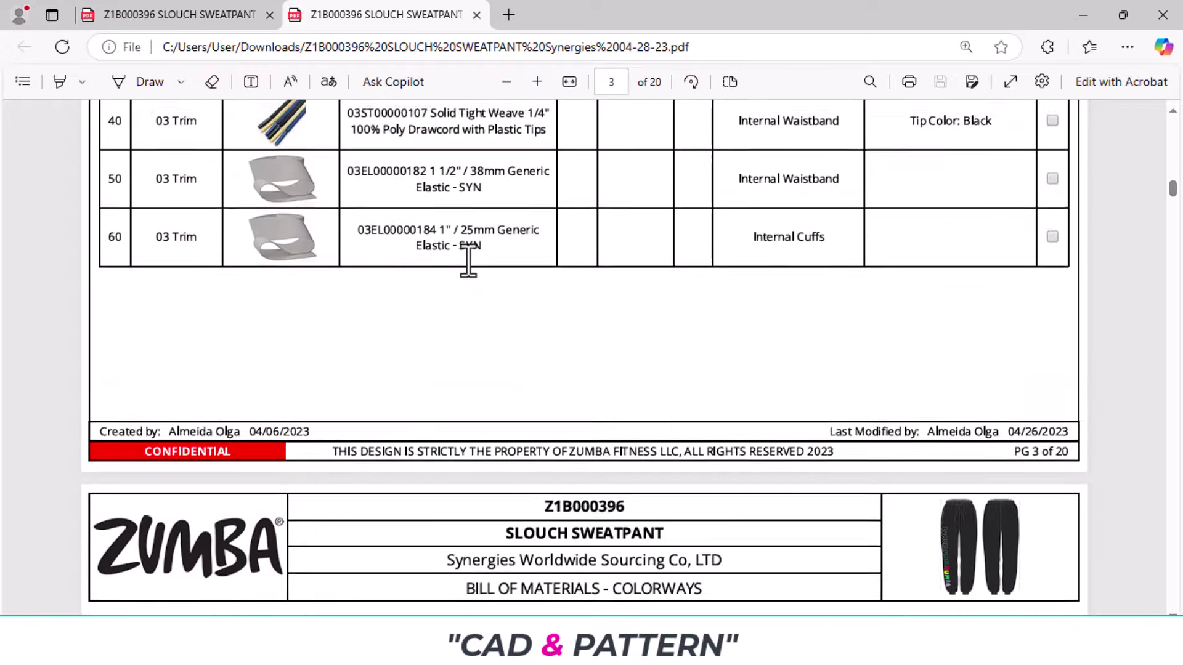
scroll(468, 262, up, 15)
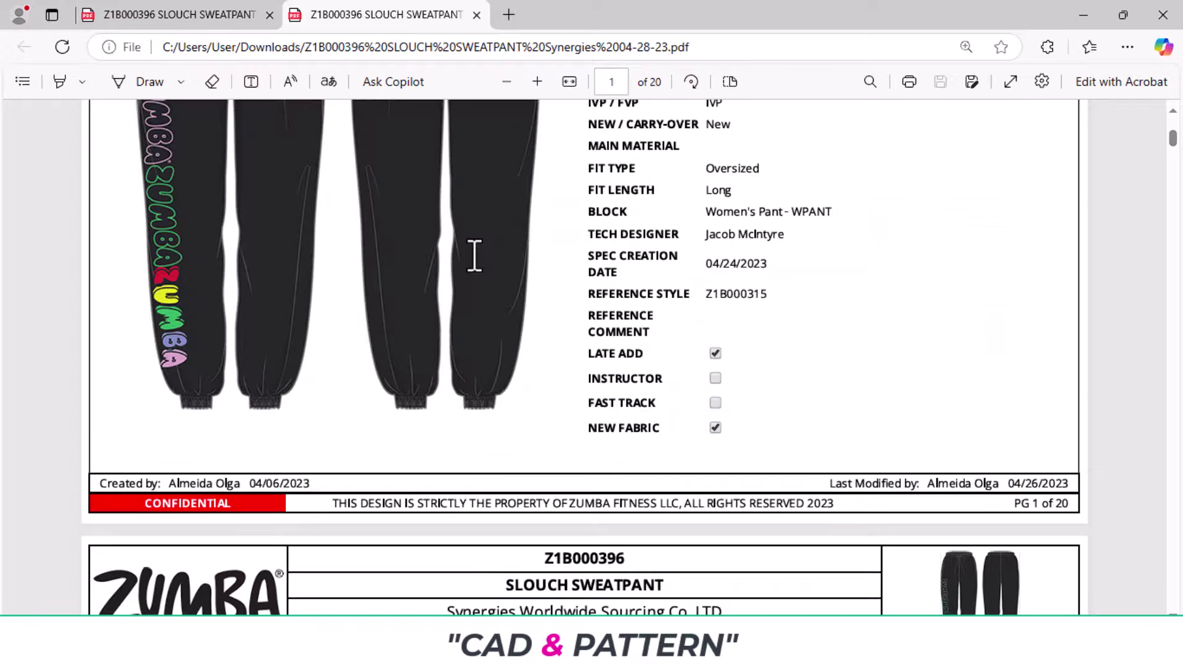
scroll(473, 256, up, 4)
scroll(479, 267, down, 3)
scroll(560, 225, up, 1)
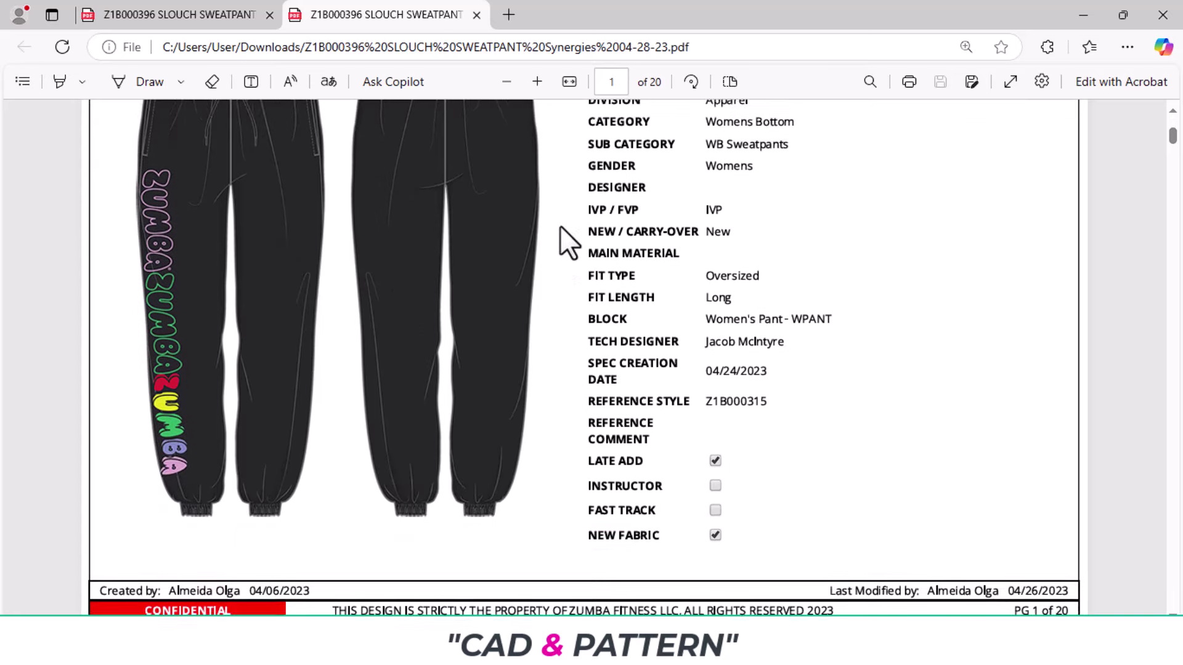
scroll(560, 226, up, 1)
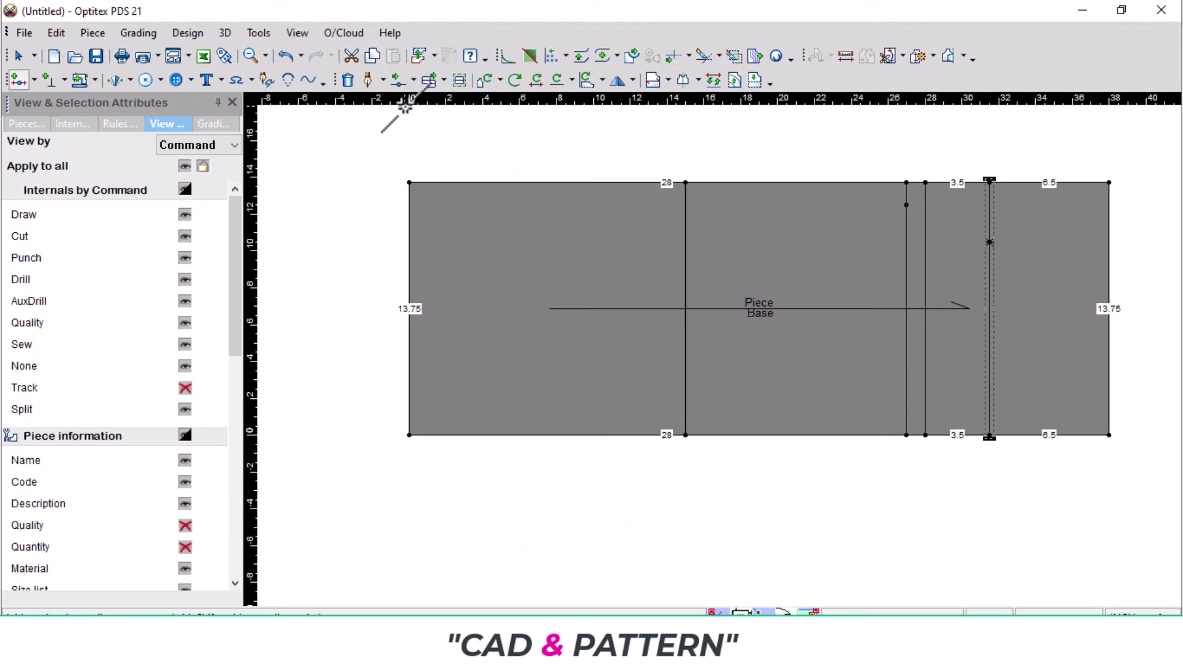
- Raise the piece's bottom-left corner by Y 1 using Multi Move
click(413, 81)
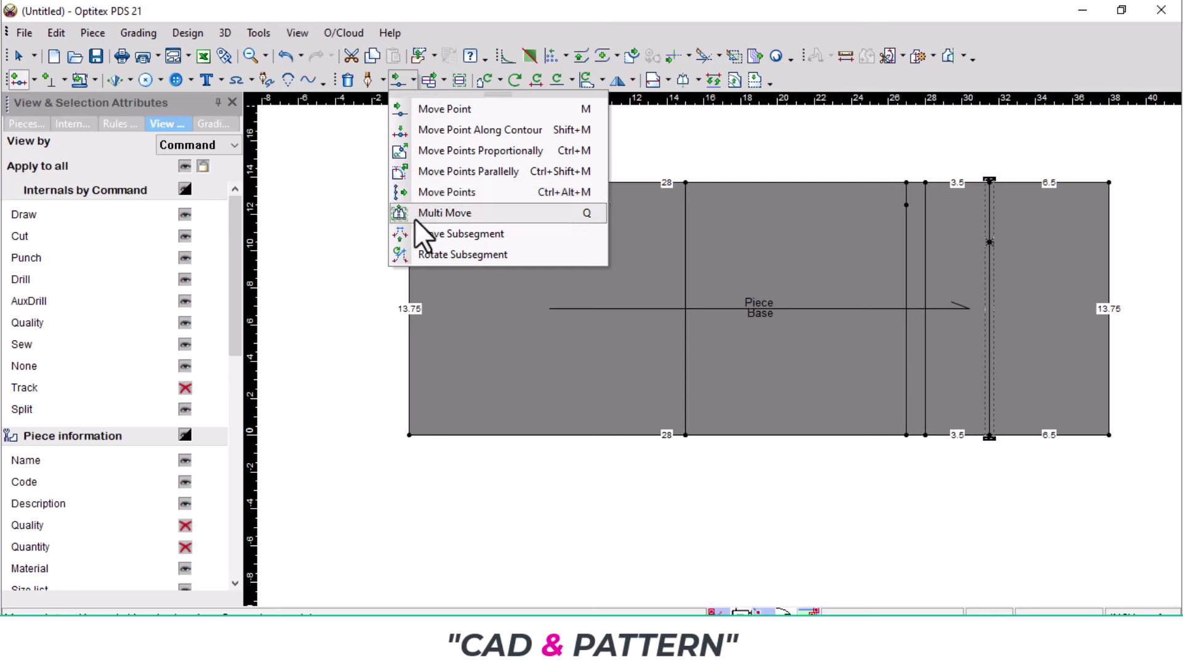
click(415, 220)
drag(378, 429, 479, 458)
click(411, 437)
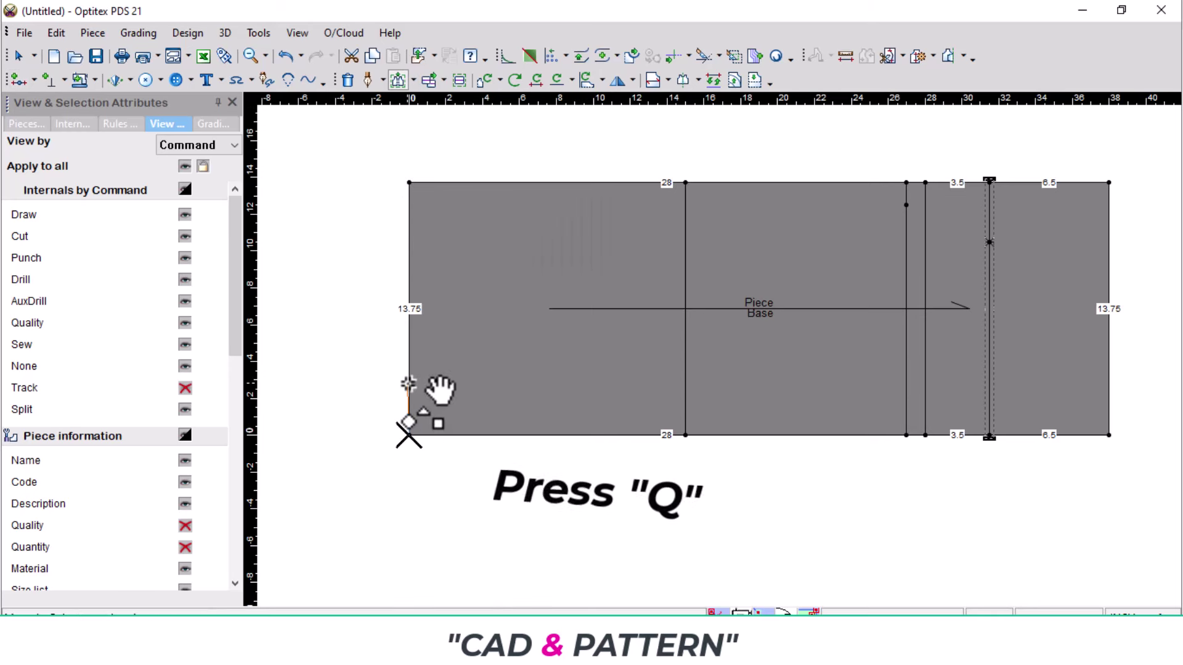
key(q)
double_click(1090, 179)
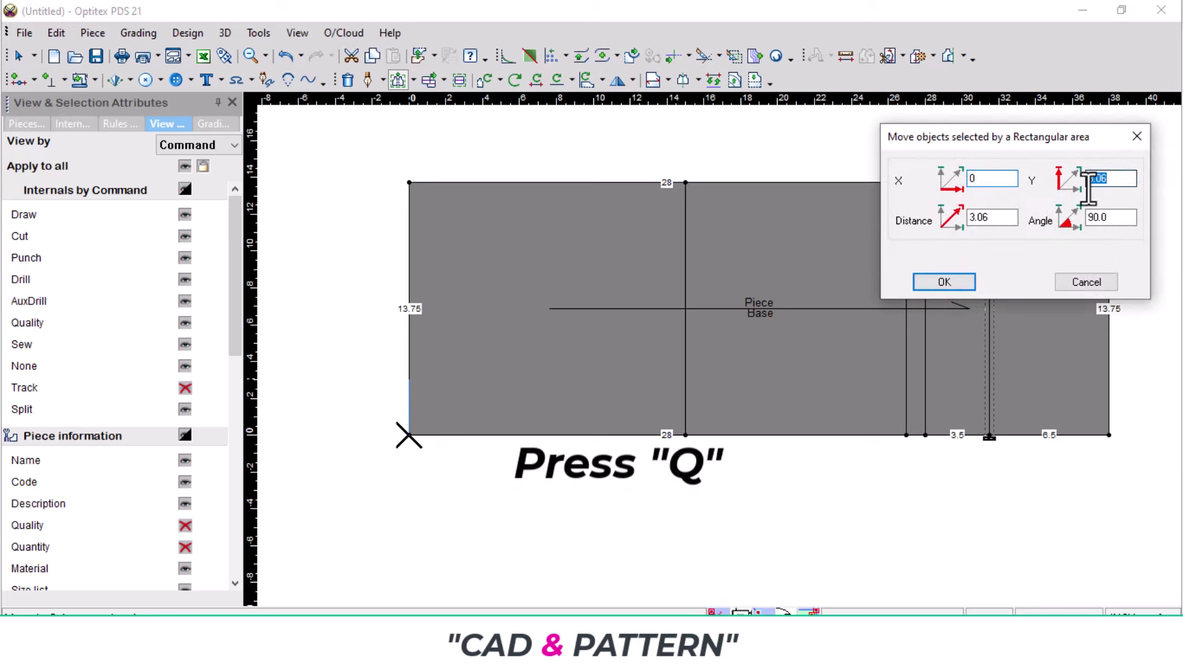
text(1)
key(Return)
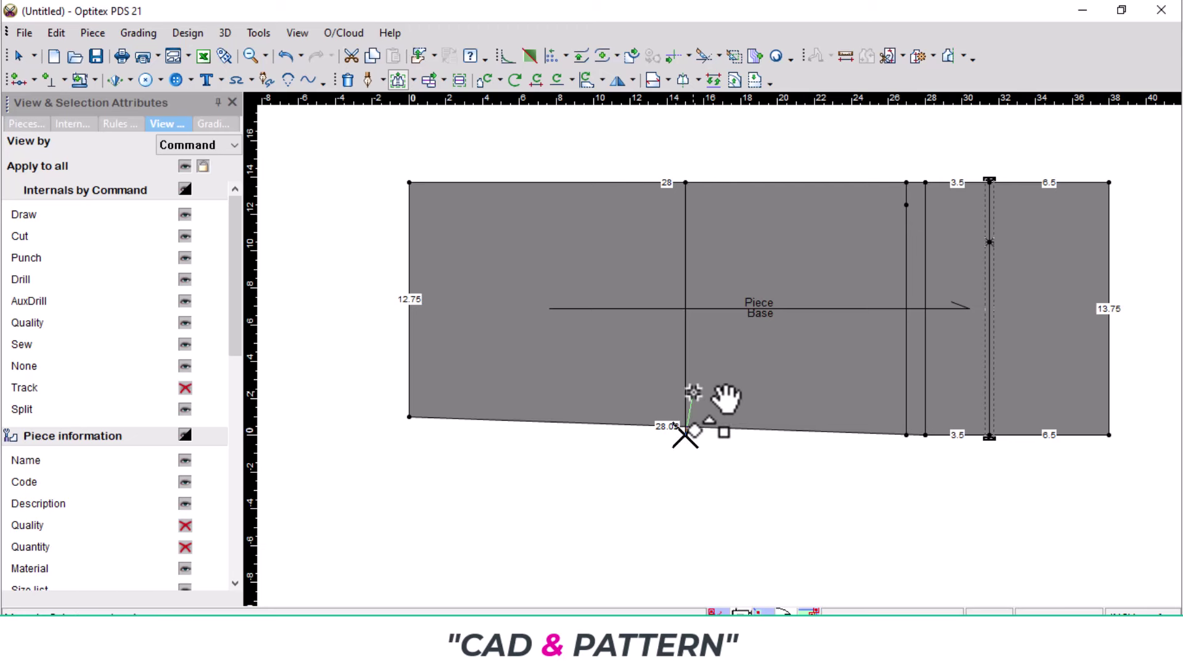
- Apply the same upward move to the internal line's bottom point
click(686, 360)
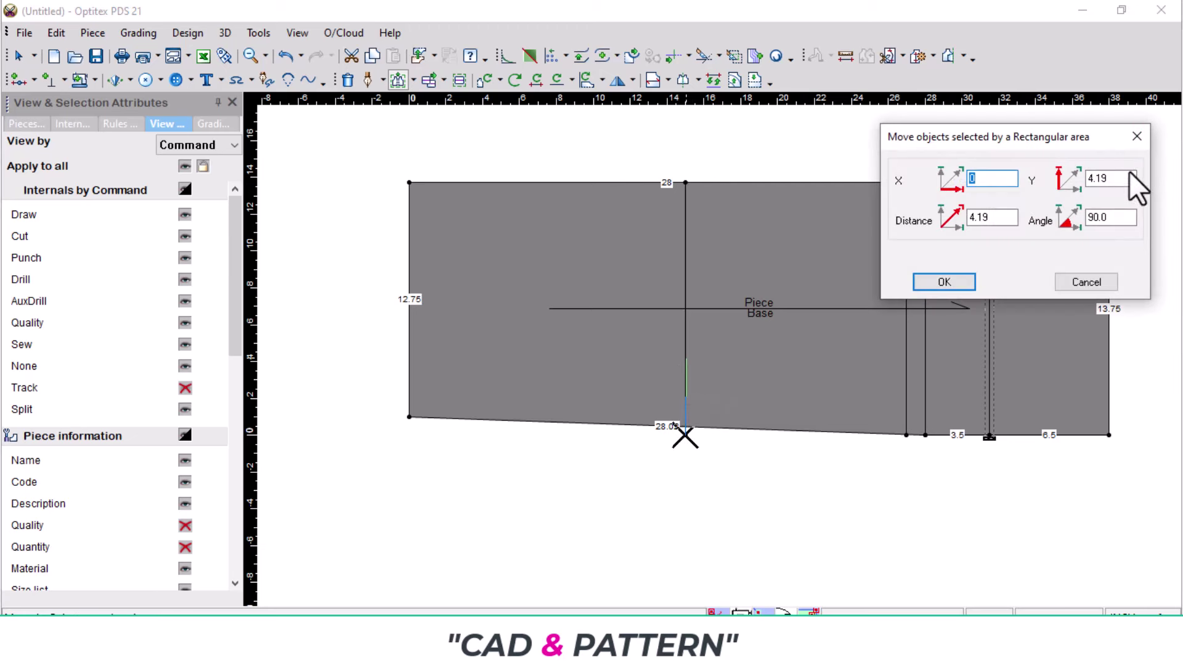
drag(1138, 179, 1060, 192)
key(Return)
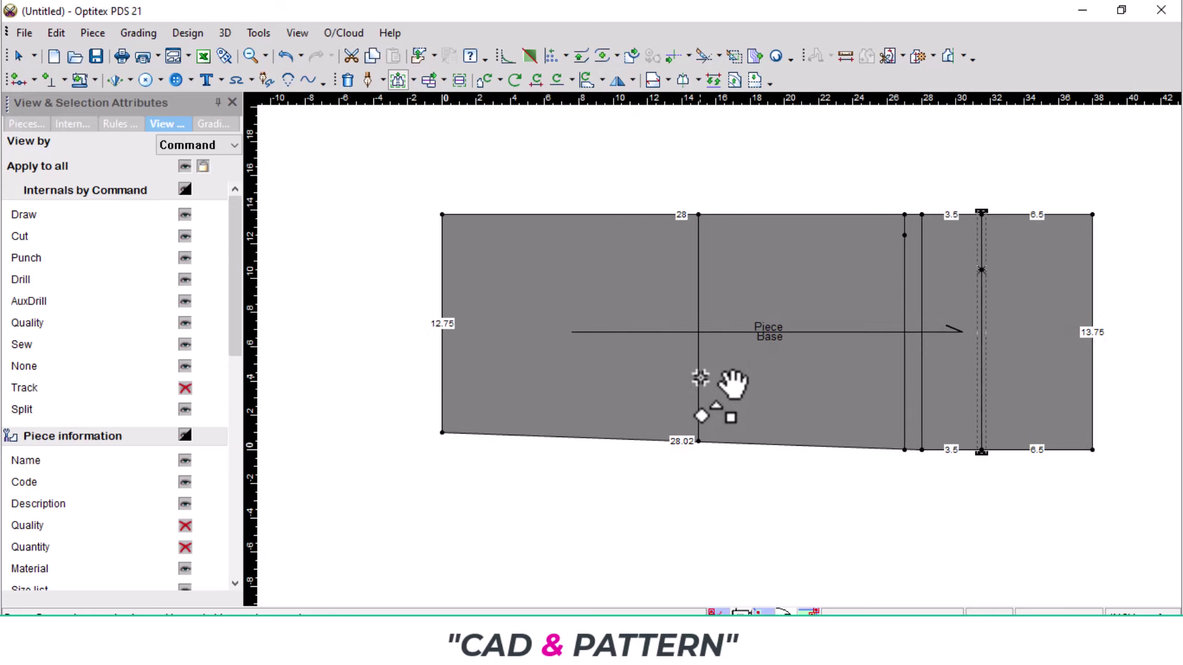
click(587, 652)
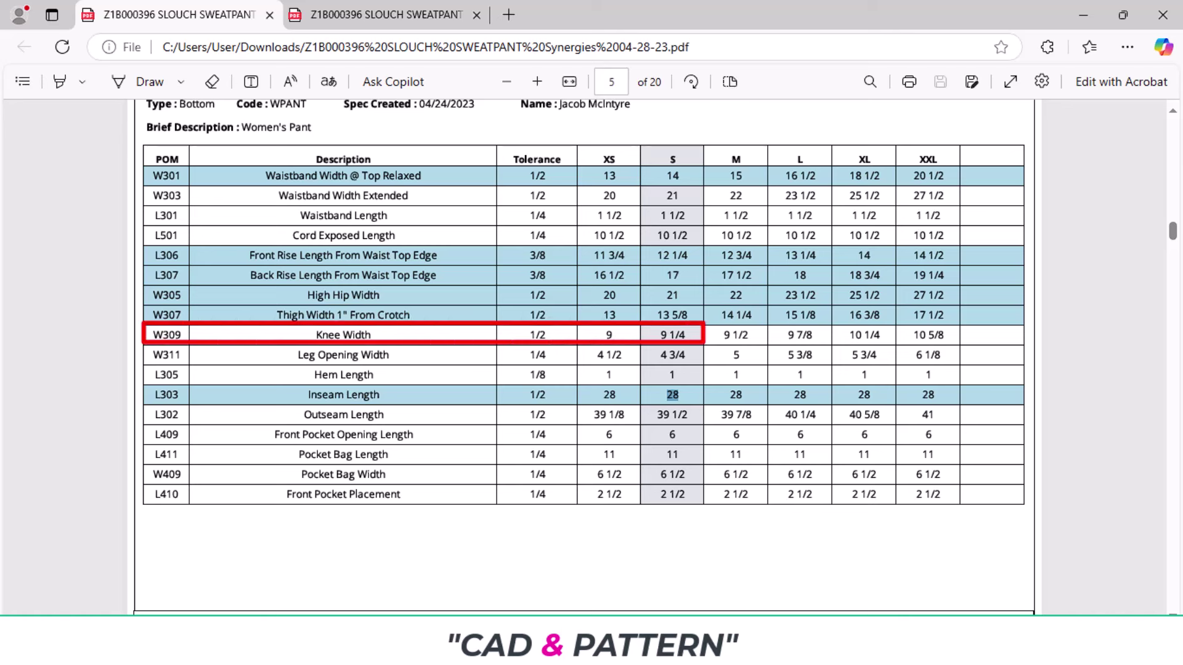
- Subtract 1 from the 9.25 knee width in Calculator, giving 8.25
key(alt+Tab)
click(1057, 411)
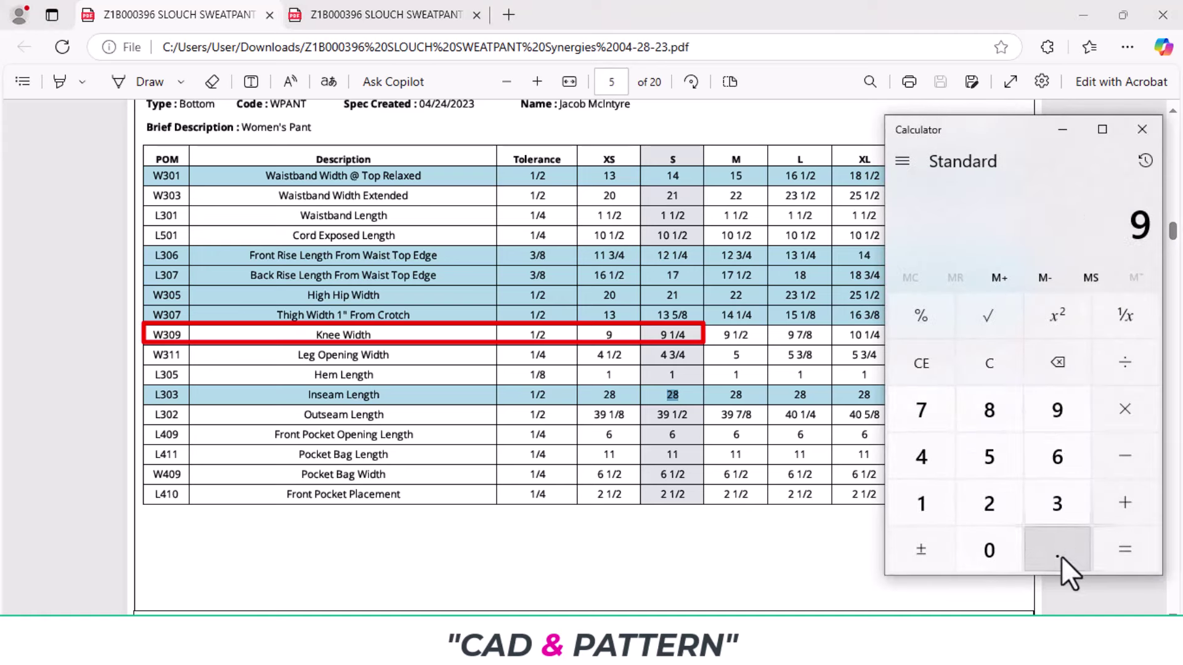
click(1057, 550)
click(996, 507)
click(982, 450)
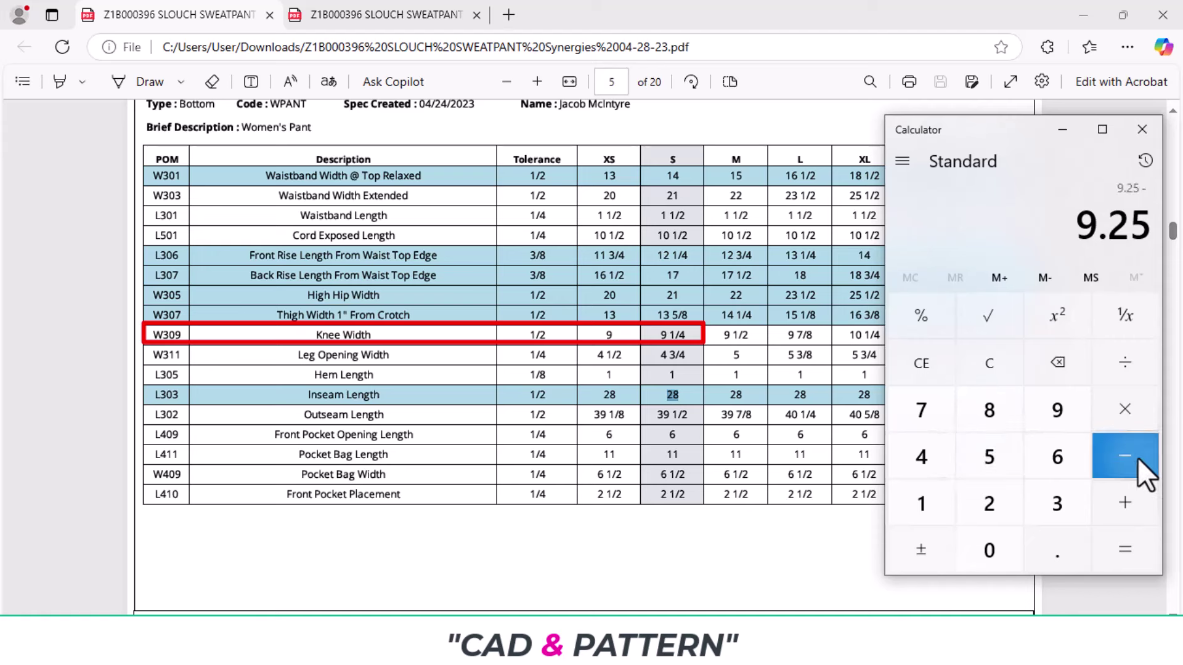
click(920, 502)
click(1126, 554)
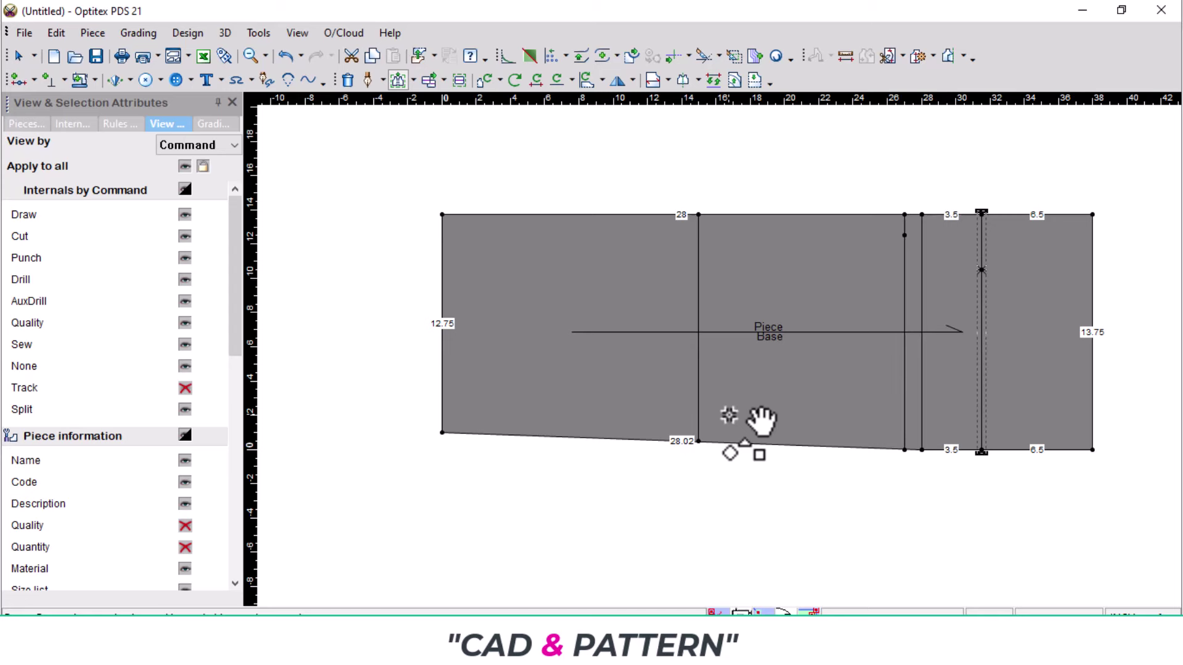
- Make the internal line's point a grade point at Absolute Previous 8.25
double_click(699, 421)
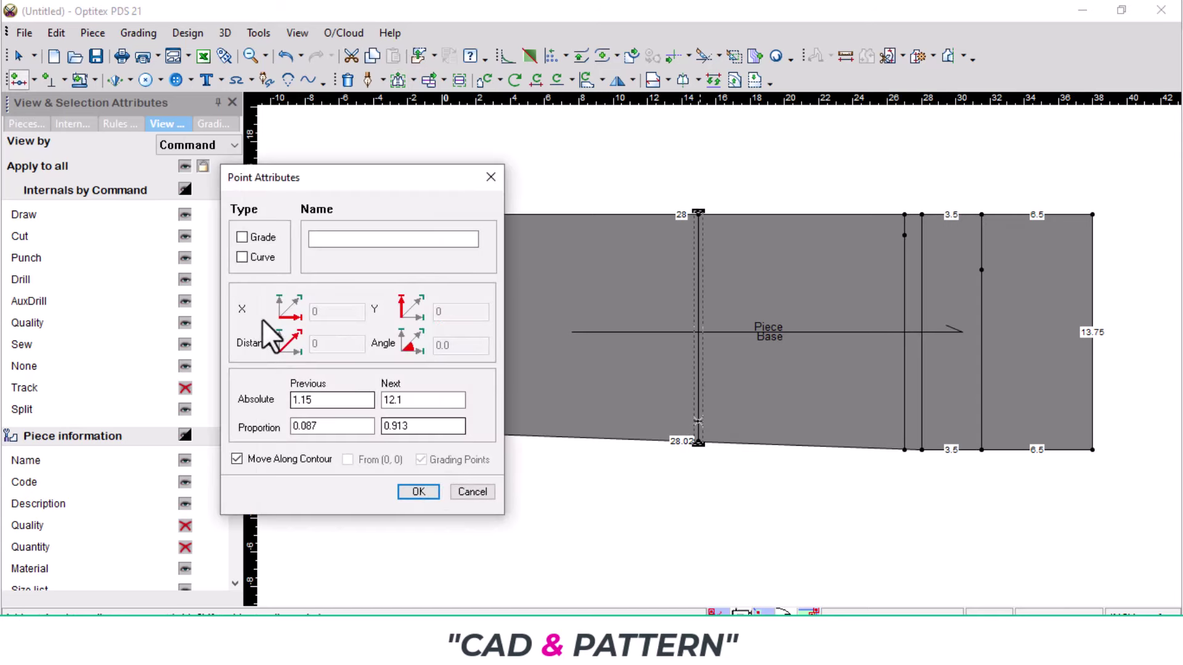
click(241, 236)
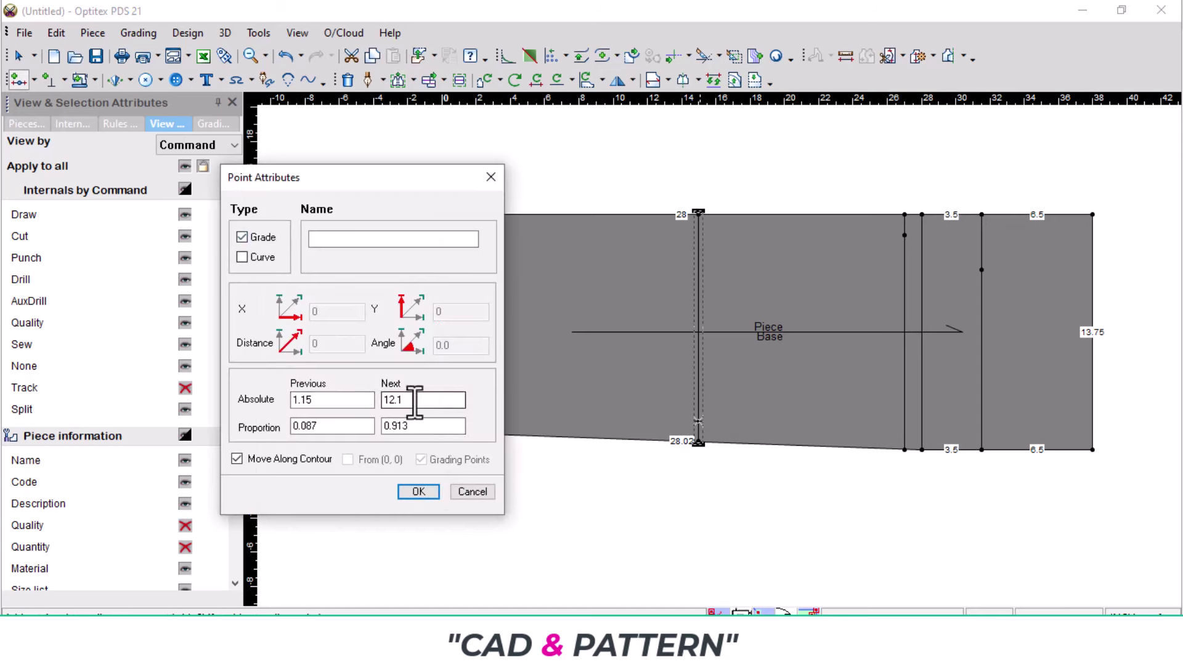
drag(357, 401, 238, 421)
text(8)
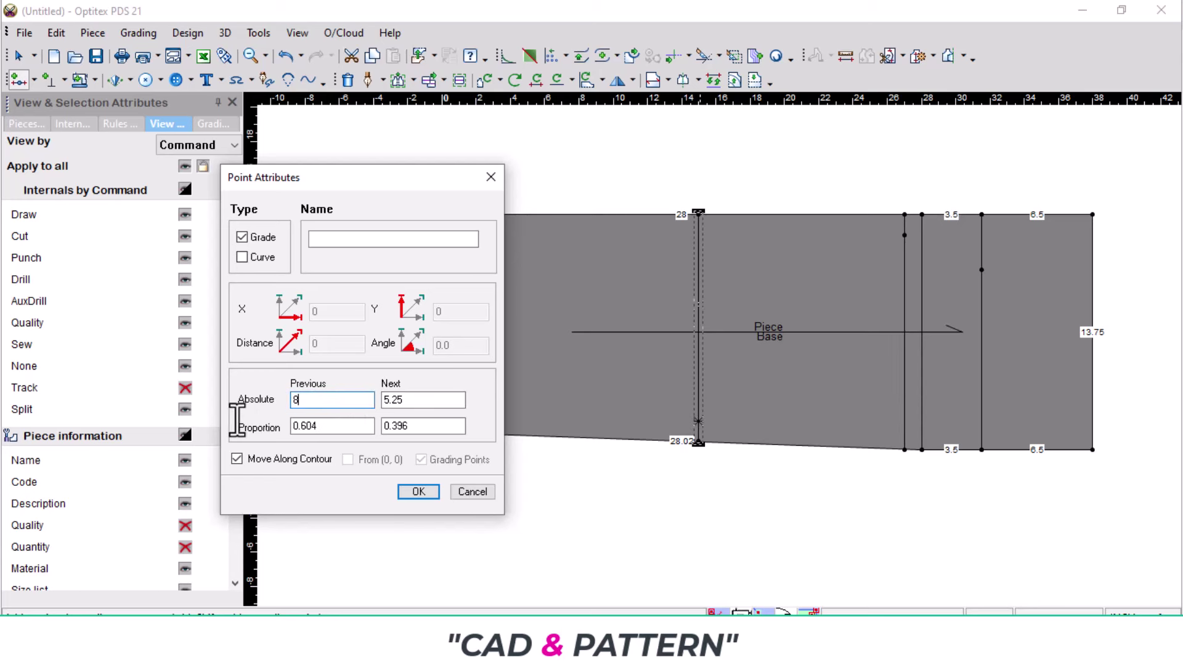
text(.25)
key(Return)
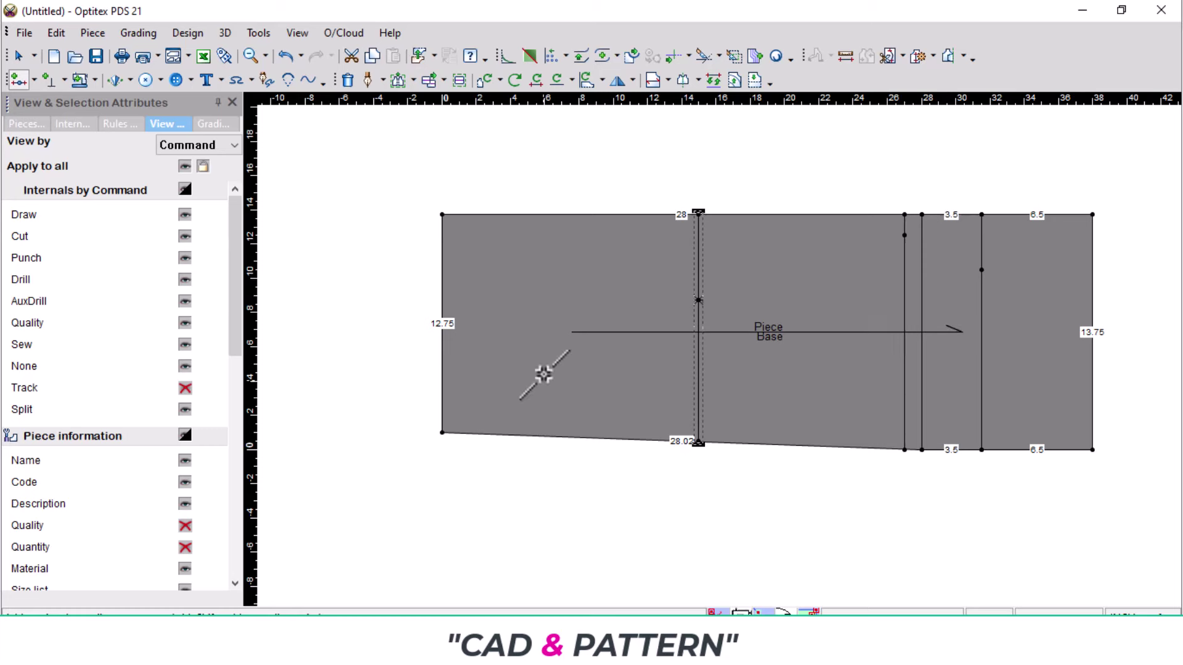
key(alt+Tab)
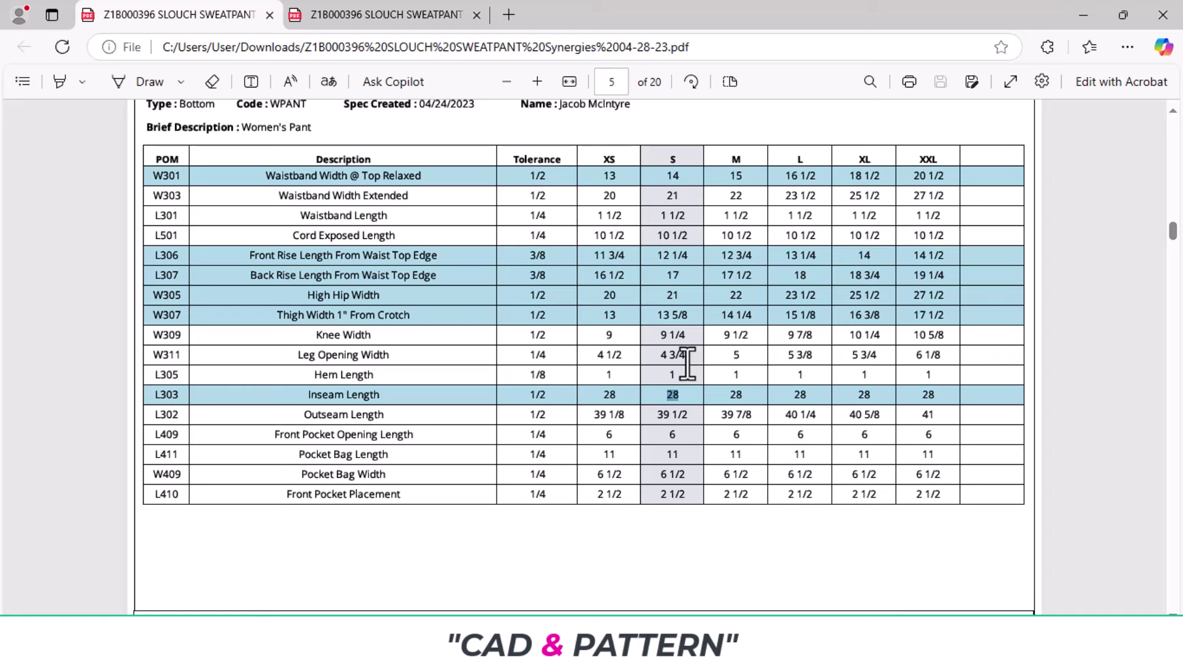
- View the pants sketch on page 1 of the second spec sheet copy
click(378, 14)
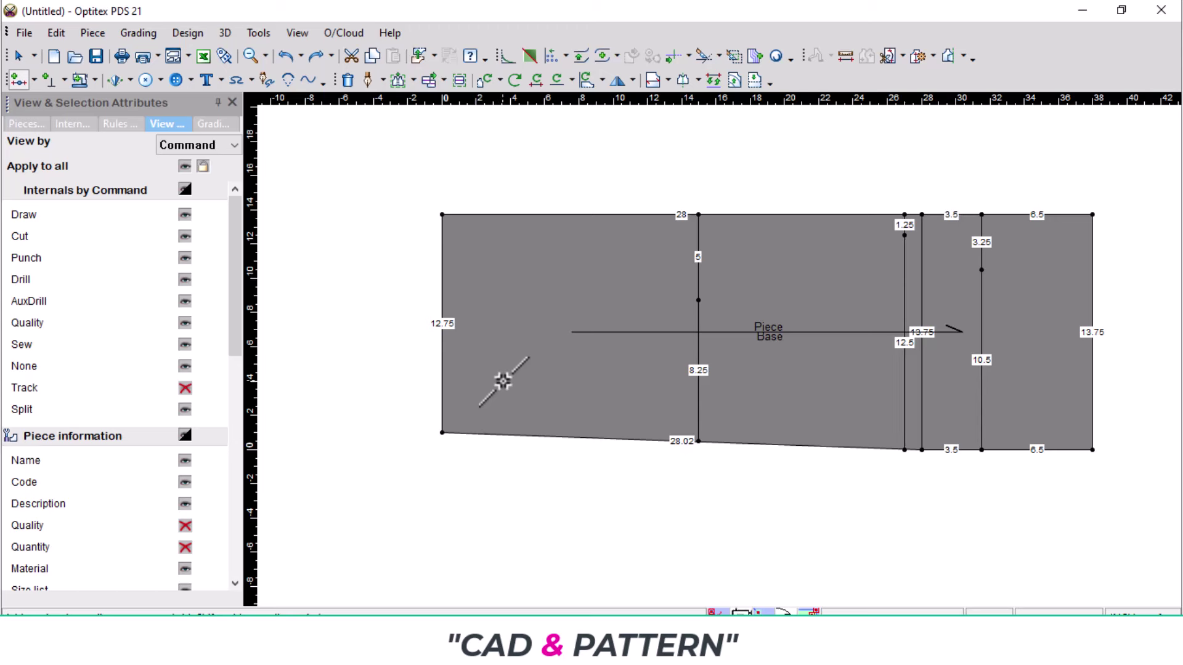
- Add a grade point 7.25 up the piece's left edge
click(438, 399)
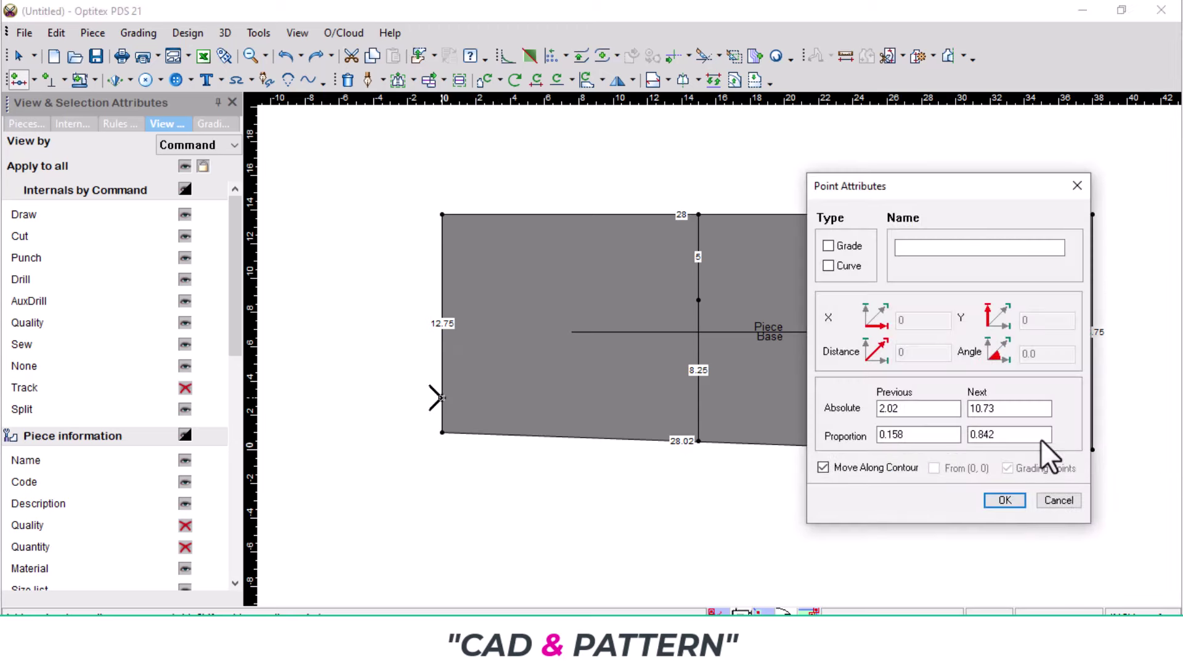
click(828, 245)
double_click(918, 408)
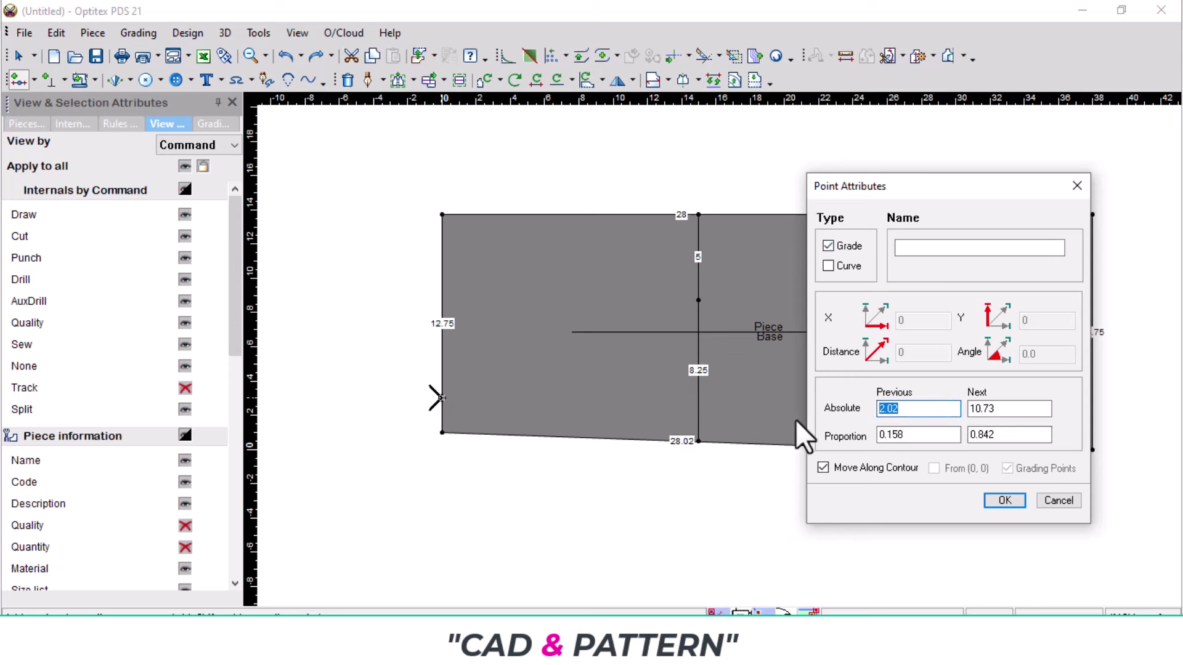
text(7.25)
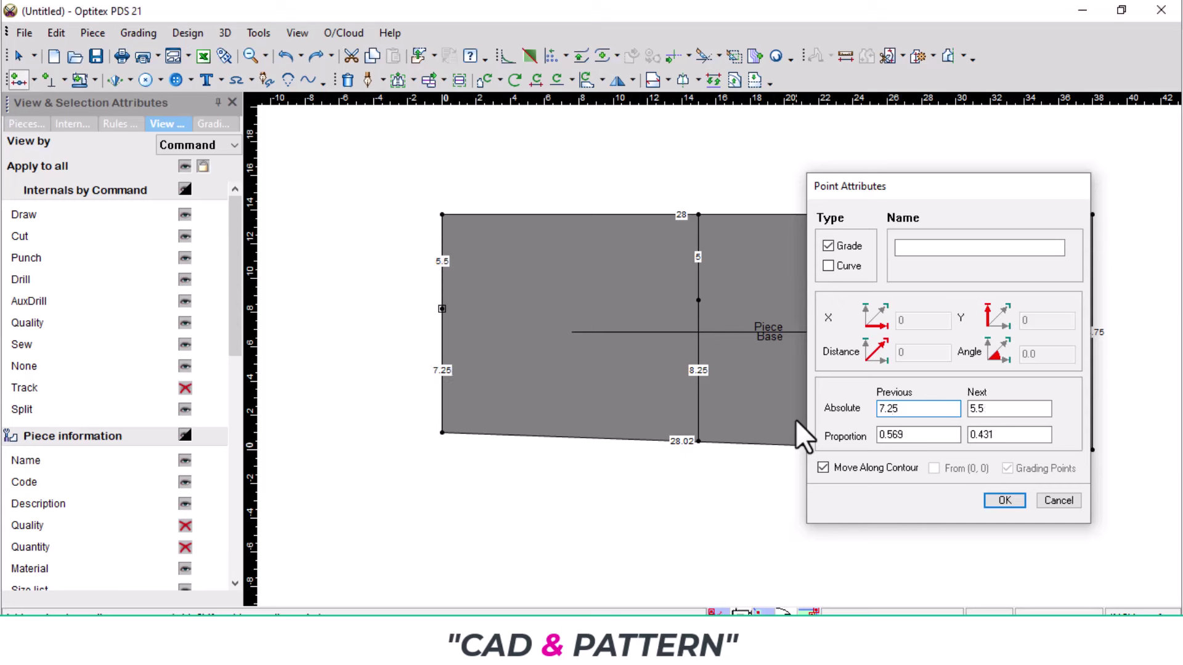
key(Return)
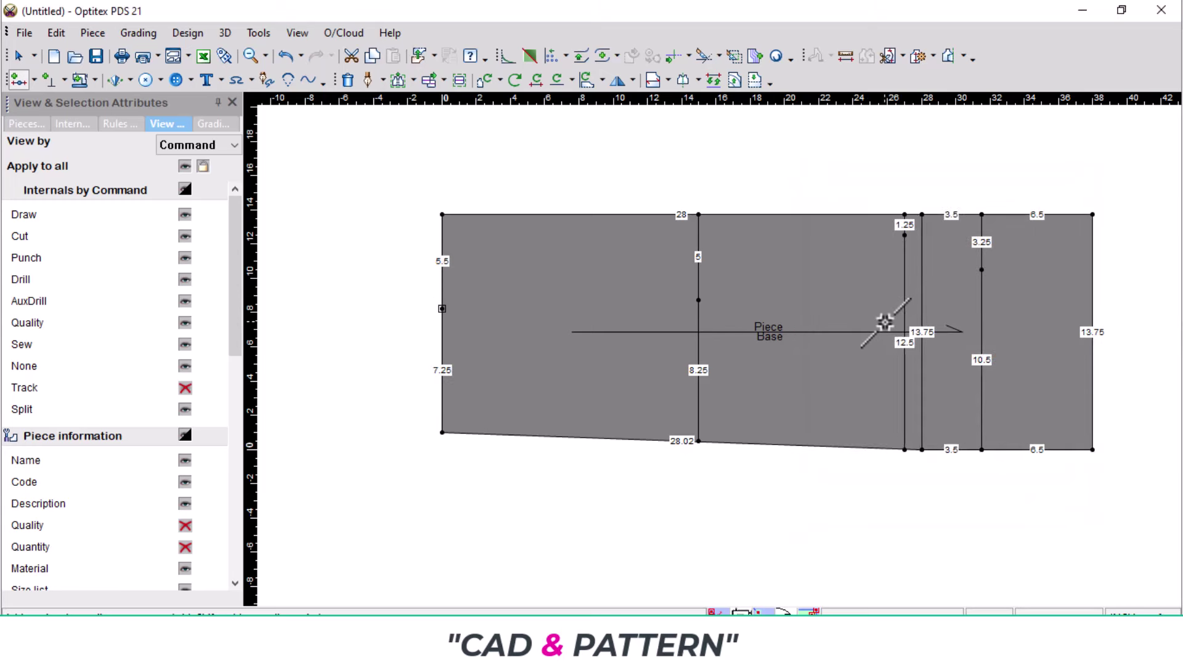
- Lay a horizontal guideline through the 10.5 point
scroll(884, 322, up, 1)
key(Escape)
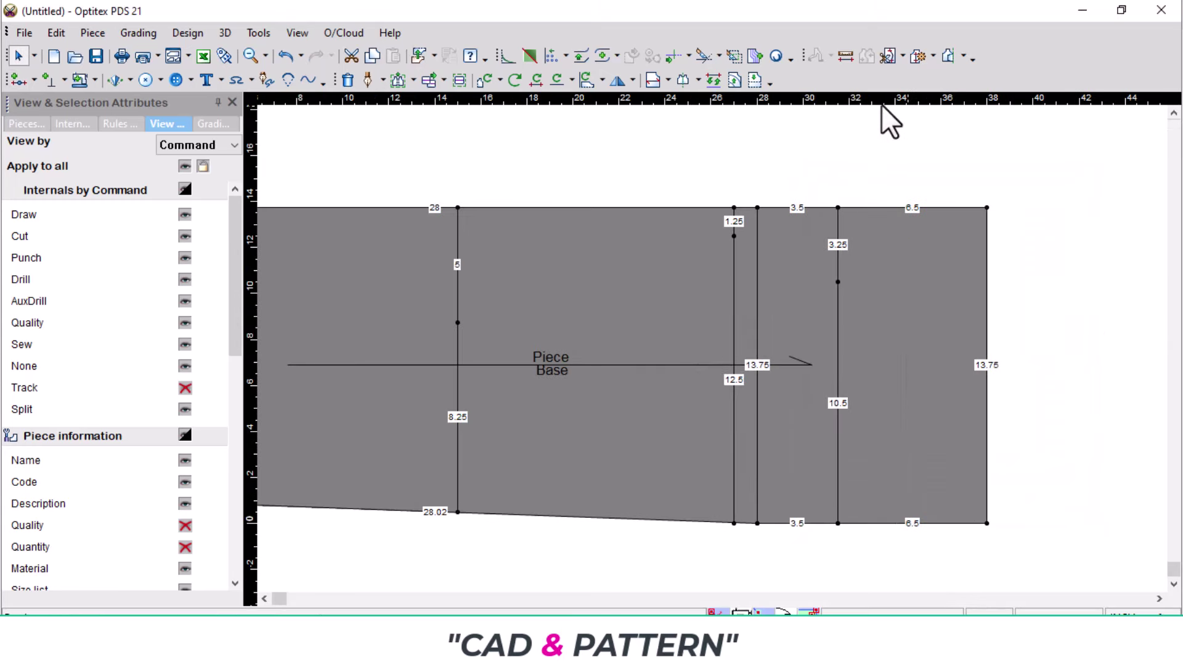
drag(878, 272, 839, 281)
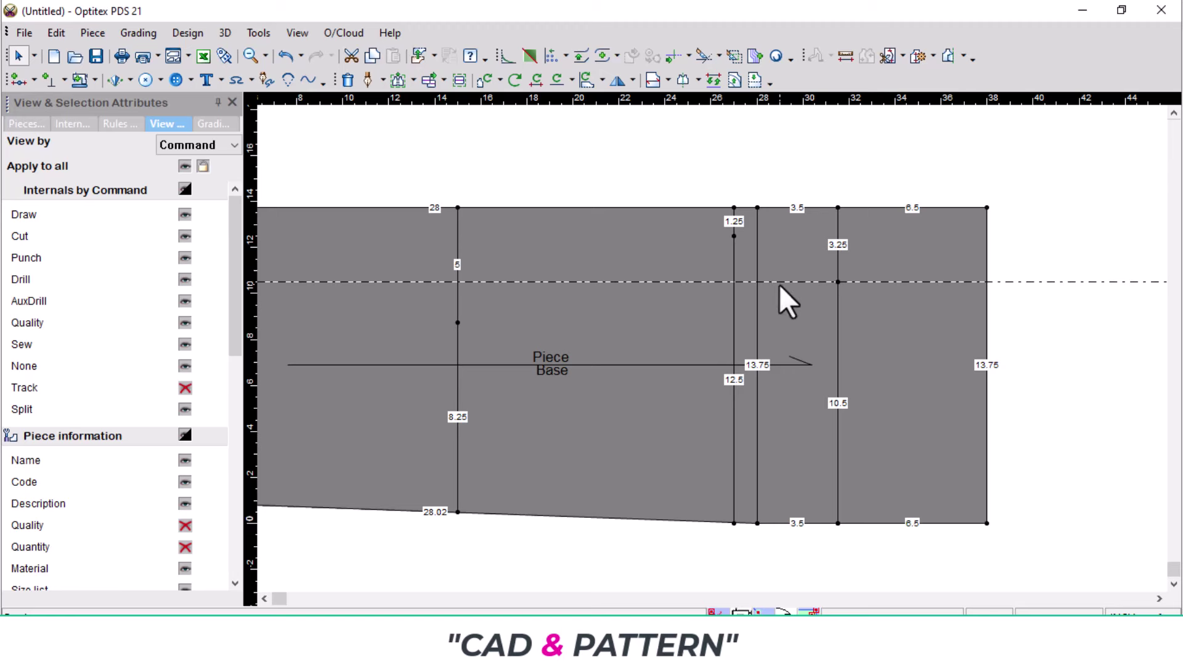
scroll(610, 312, down, 1)
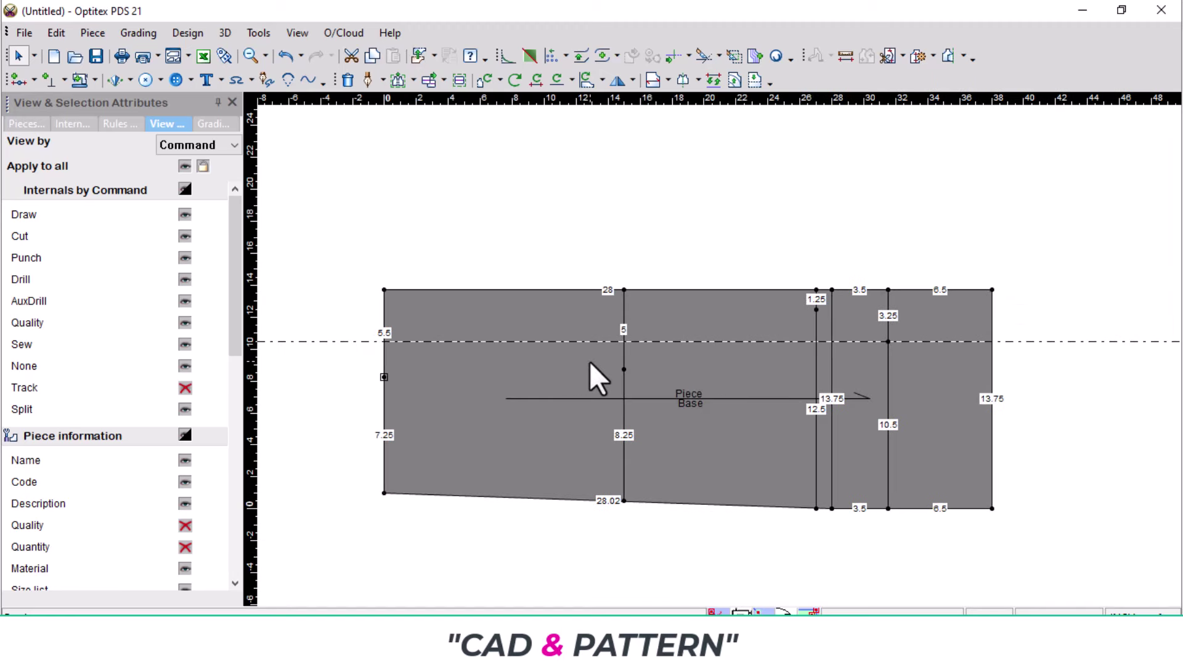
key(d)
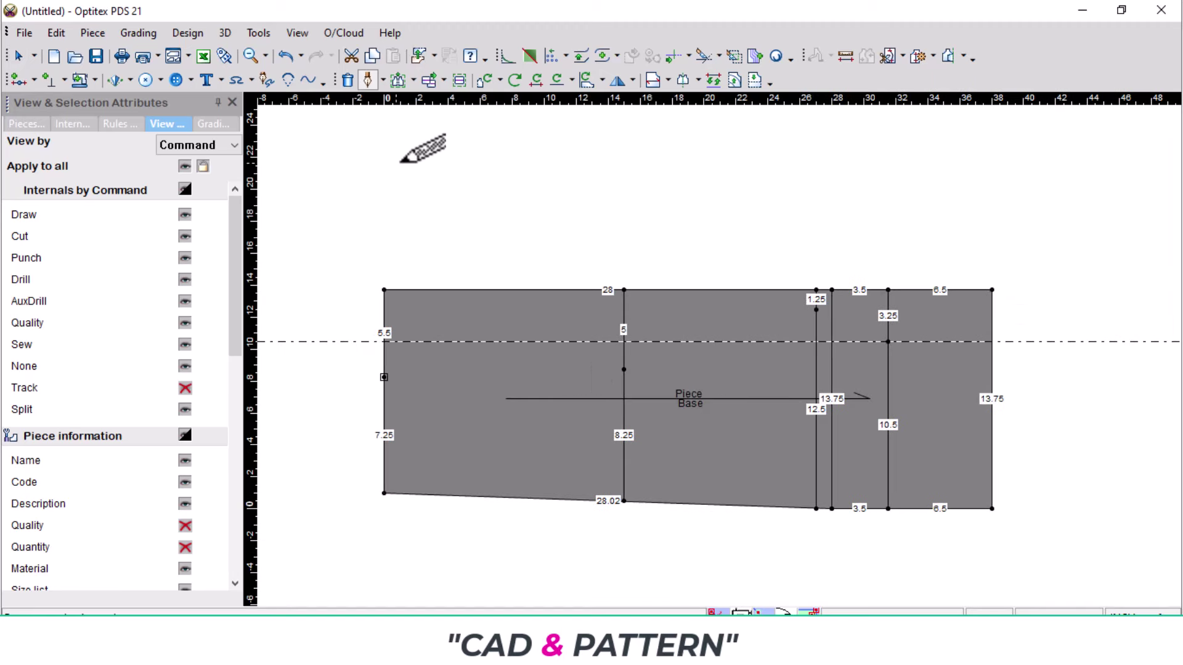
- Draft the rise line from the left-edge point through the 5/8.25 corner and 1.25 point to the raised 0.89 point
click(383, 376)
key(Return)
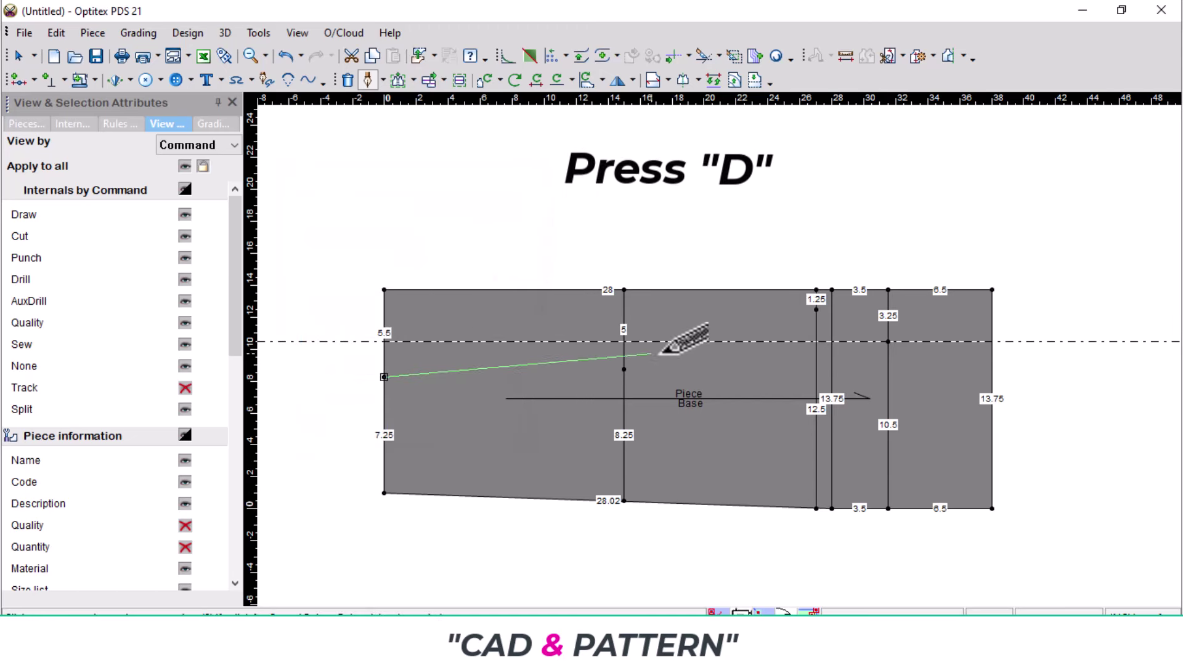
click(624, 370)
key(Return)
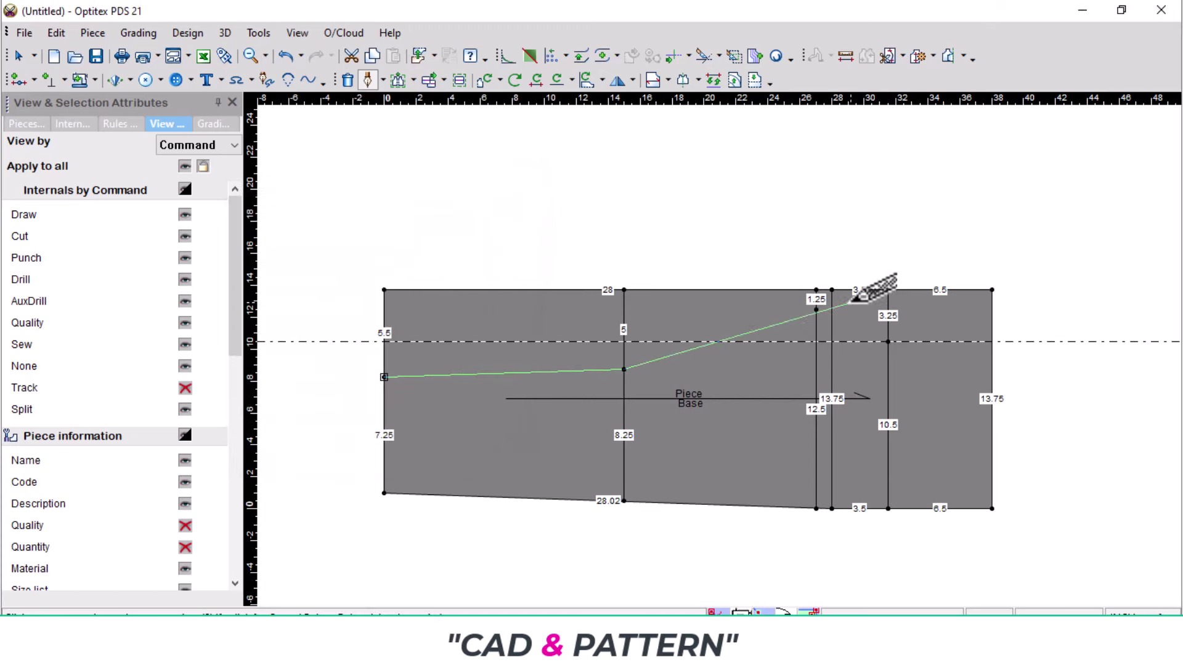
click(816, 311)
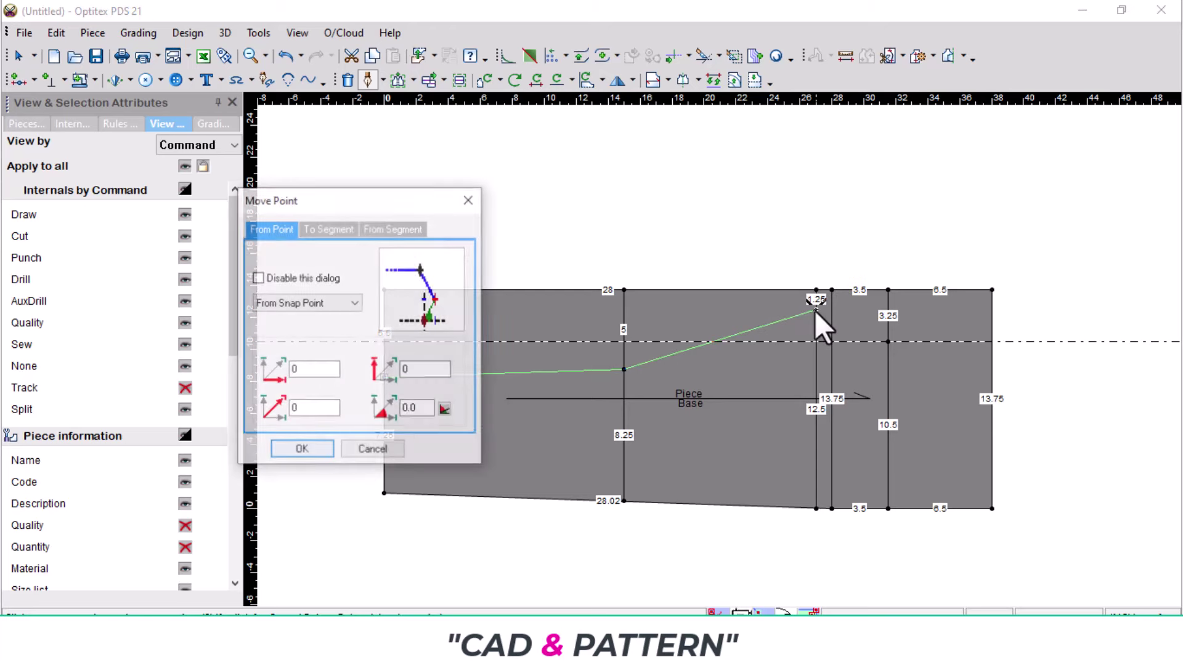
key(Return)
scroll(823, 306, up, 5)
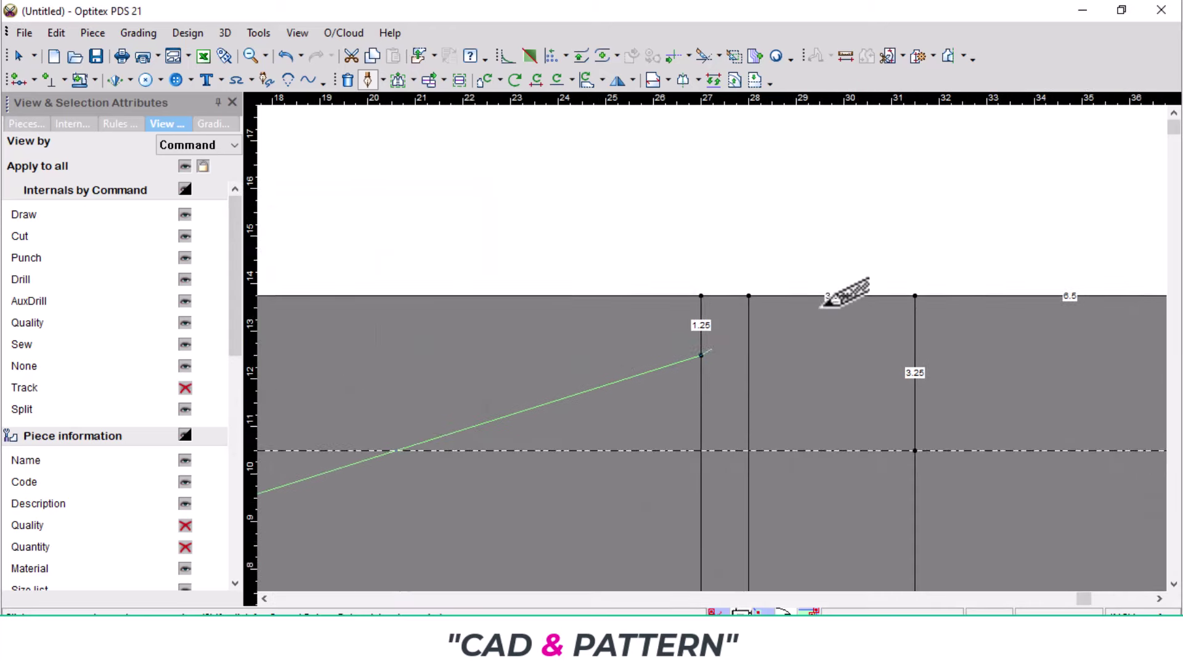
click(753, 339)
key(Return)
- Continue the line down to the crotch line and out to the piece edge, then finish drafting
right_click(755, 336)
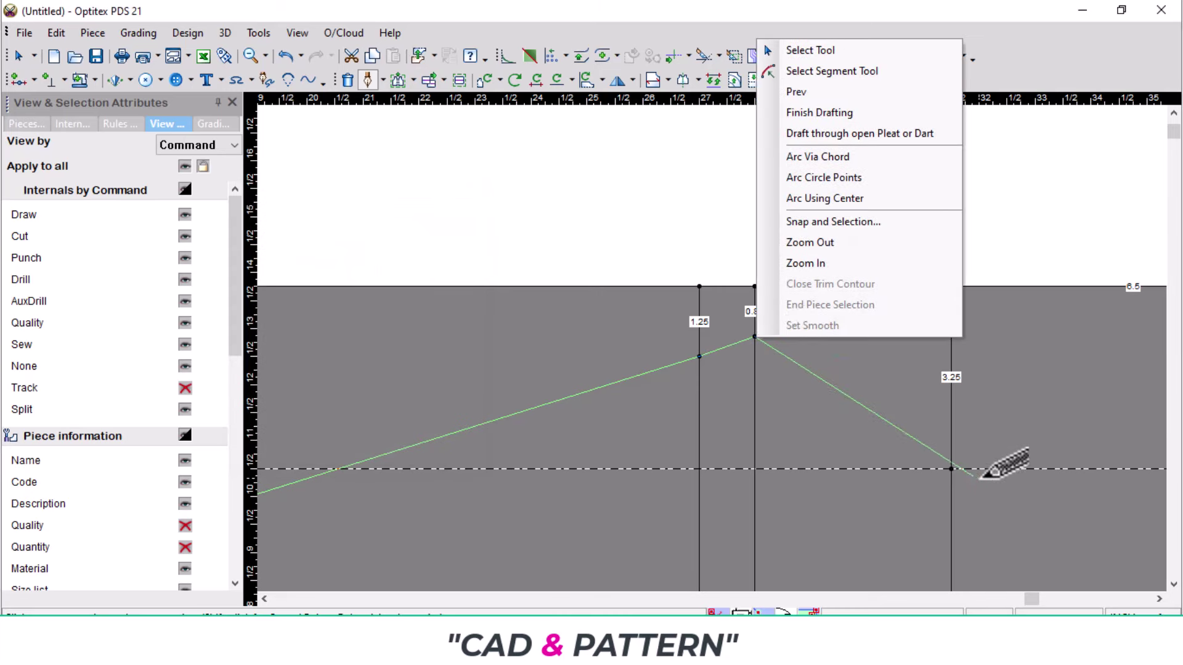
click(951, 469)
click(951, 468)
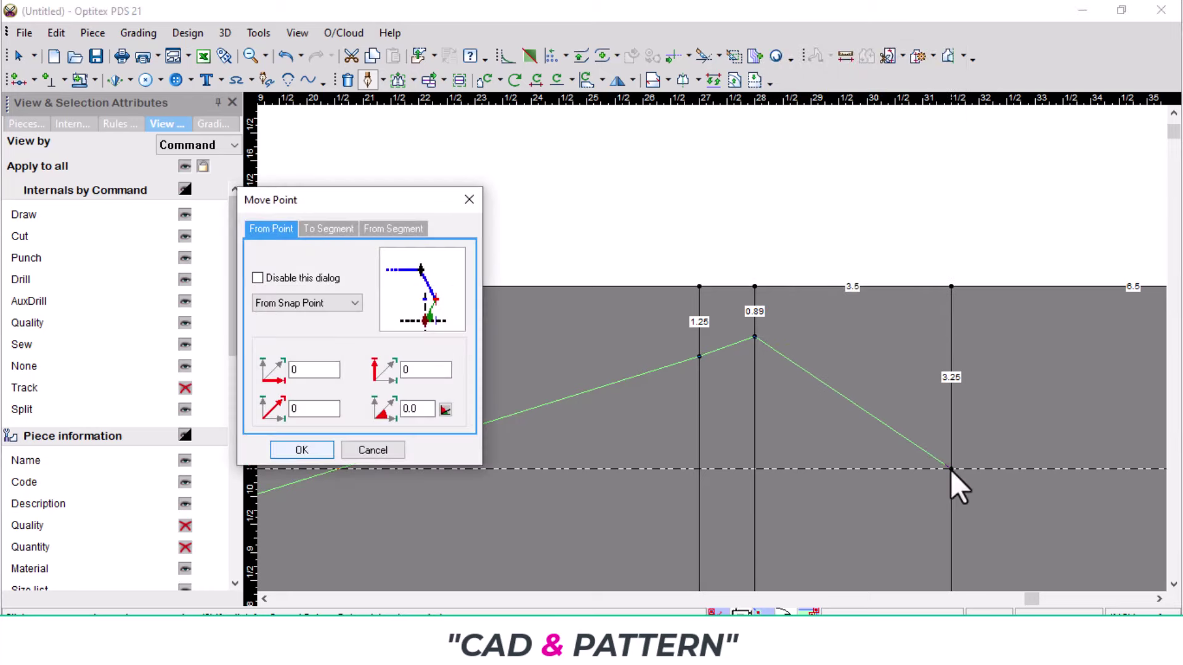
click(298, 449)
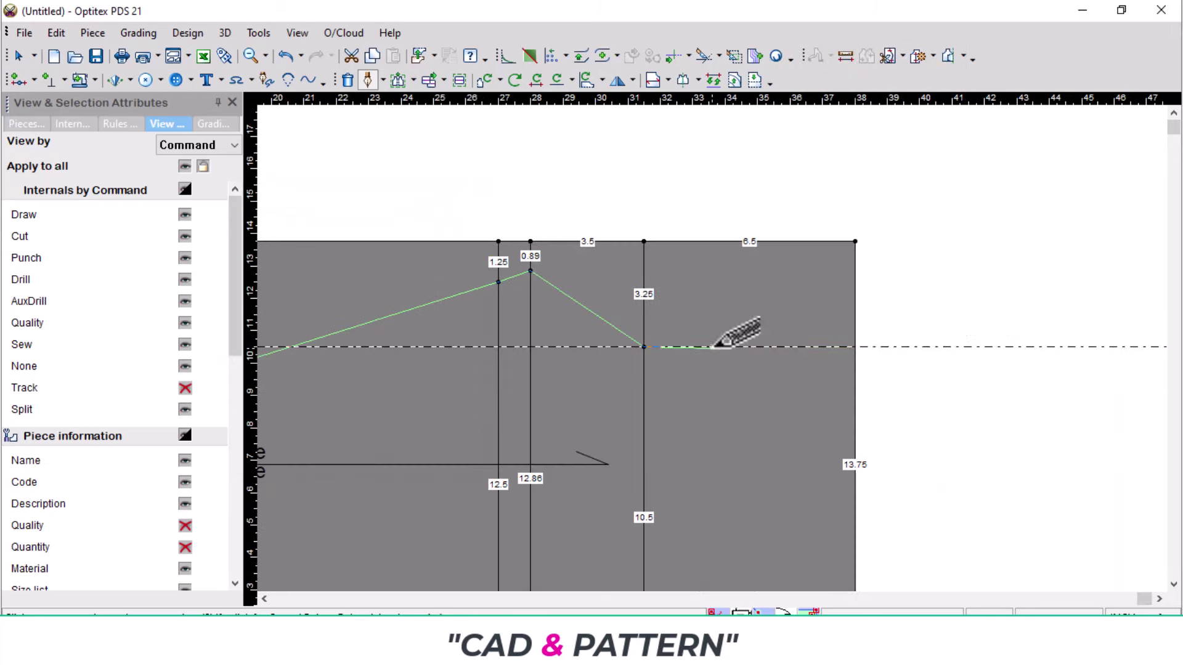
click(856, 346)
key(Return)
right_click(903, 329)
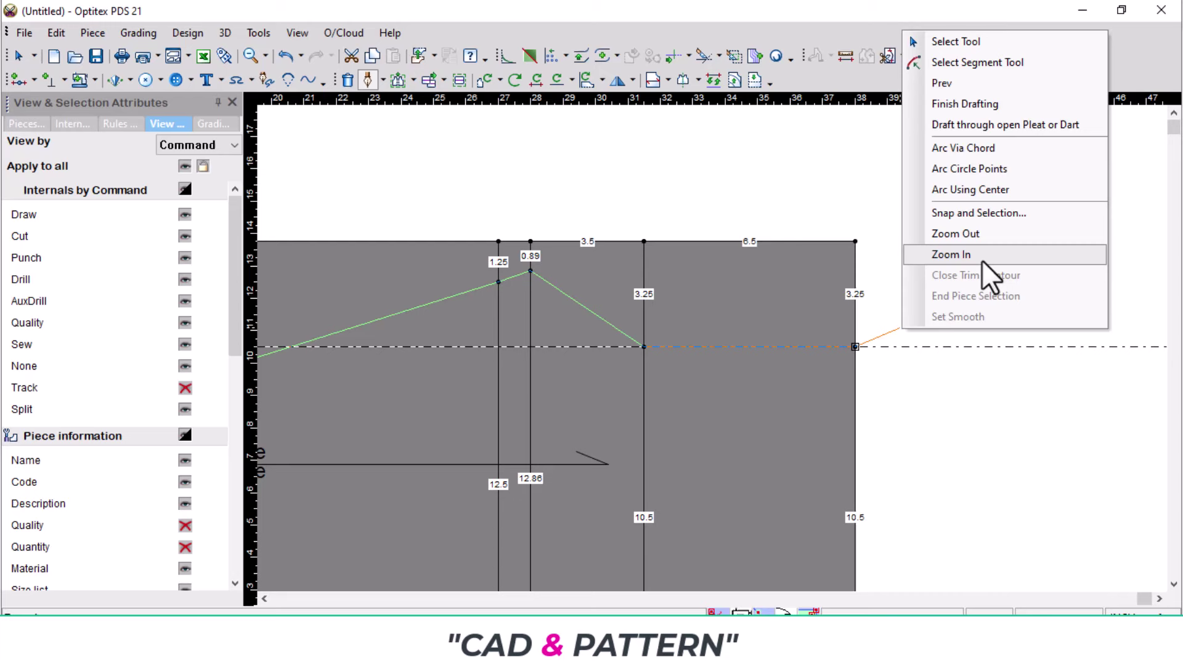
click(989, 62)
scroll(719, 340, down, 1)
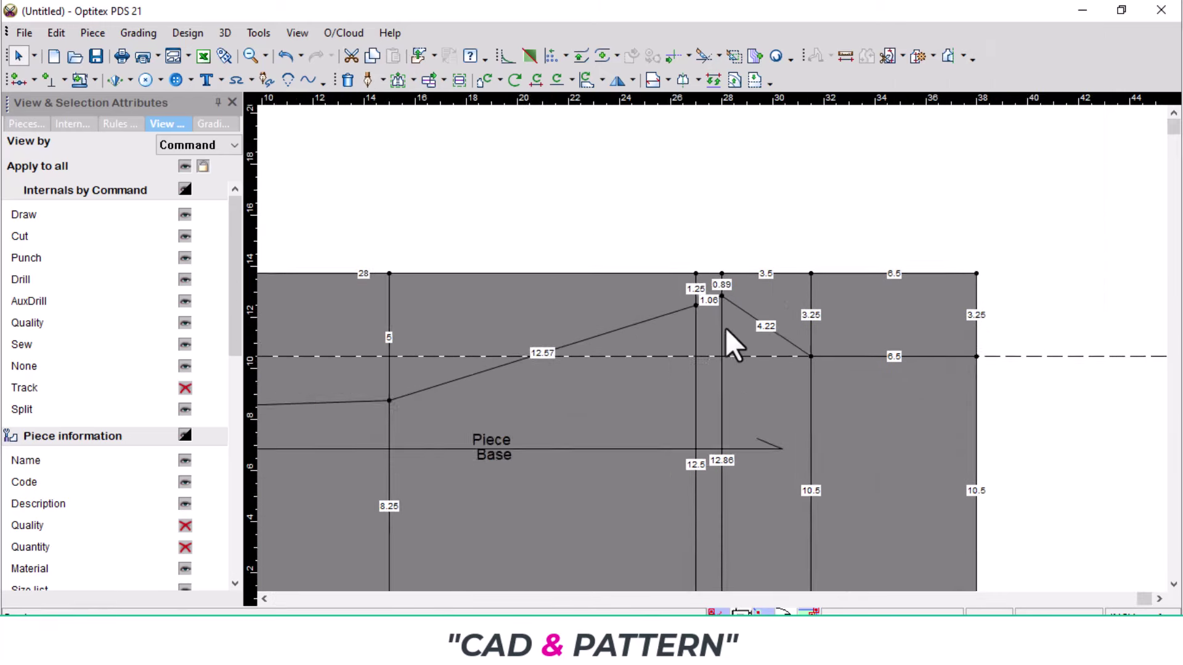
scroll(726, 329, up, 3)
key(m)
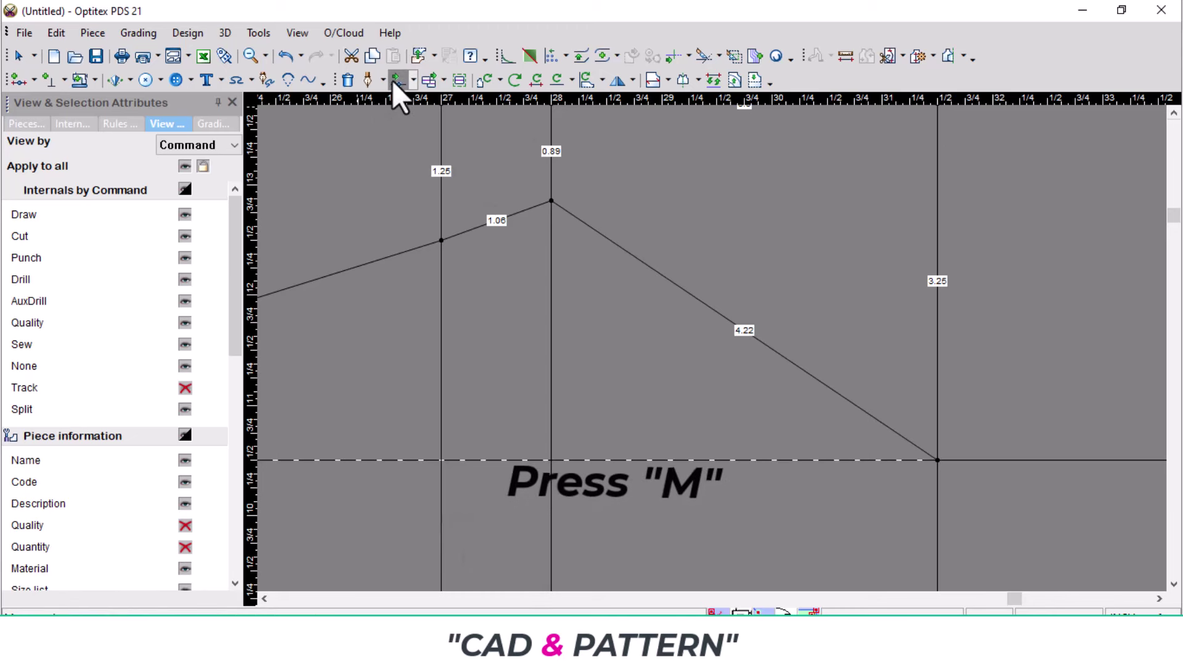
- Bend the 4.22 crotch segment into a 4.81 curve and the 12.57 sloped segment into a 12.61 curve
click(818, 379)
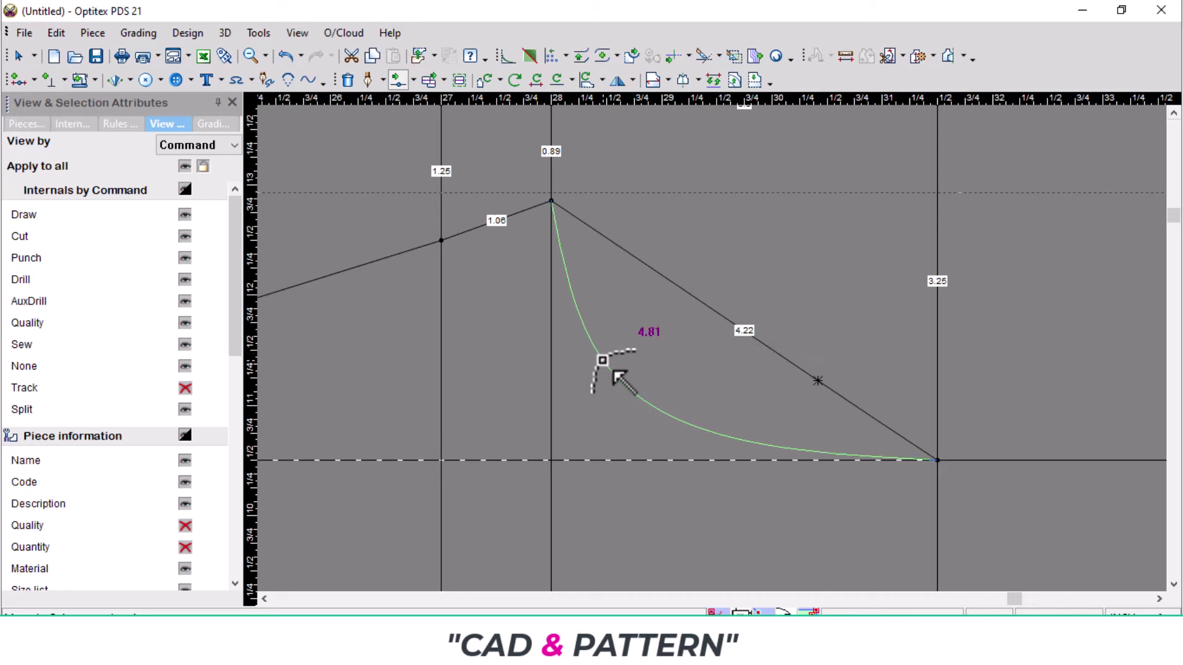
key(m)
key(Return)
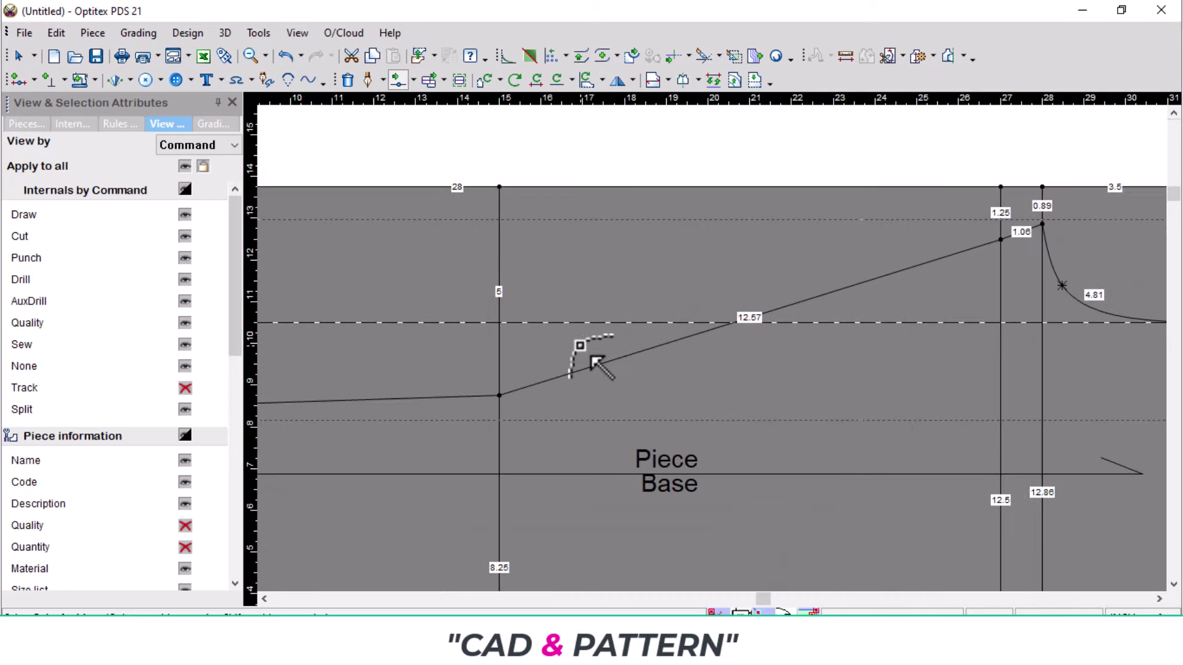
click(562, 377)
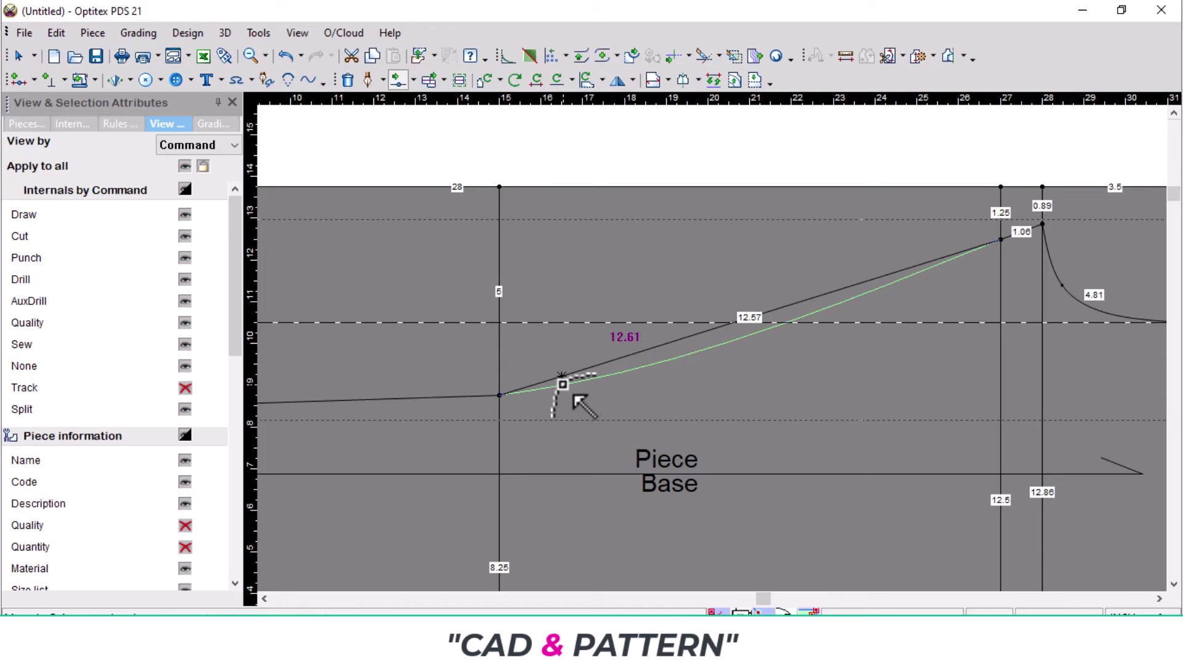
key(m)
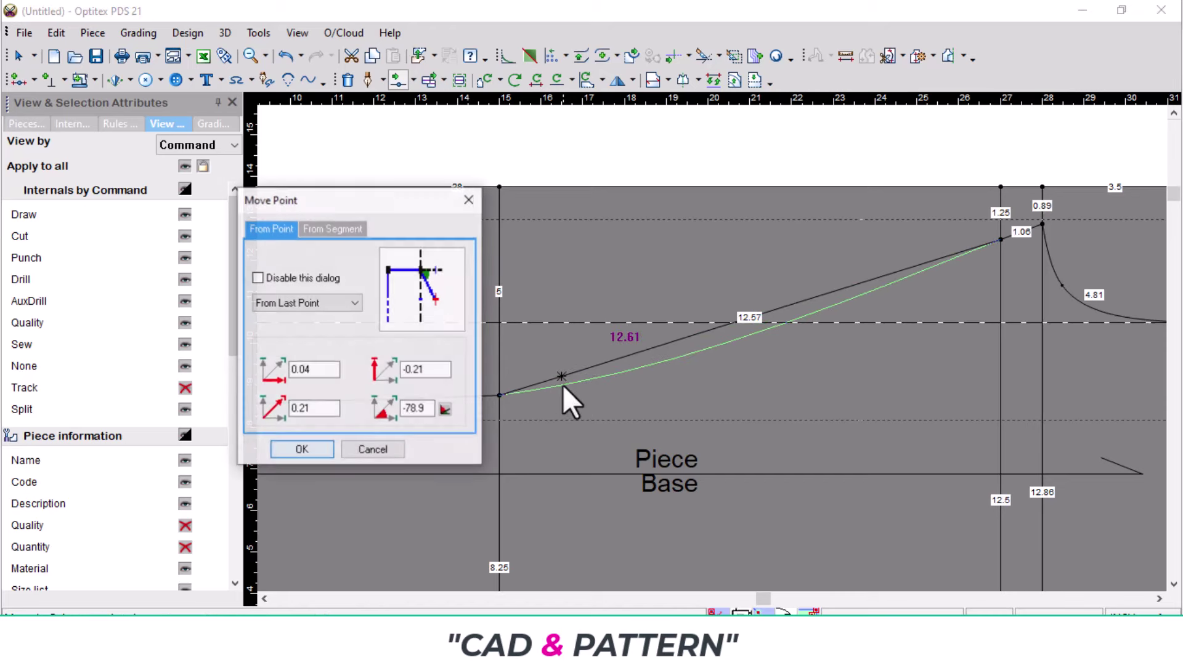
key(Return)
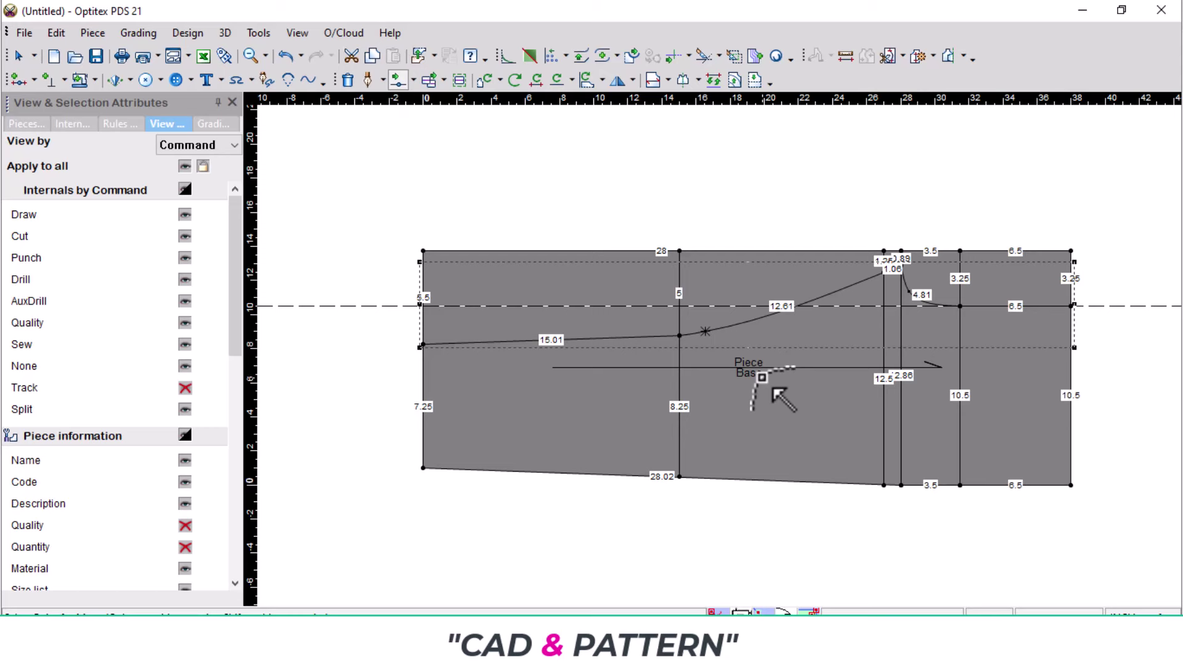
scroll(626, 343, up, 2)
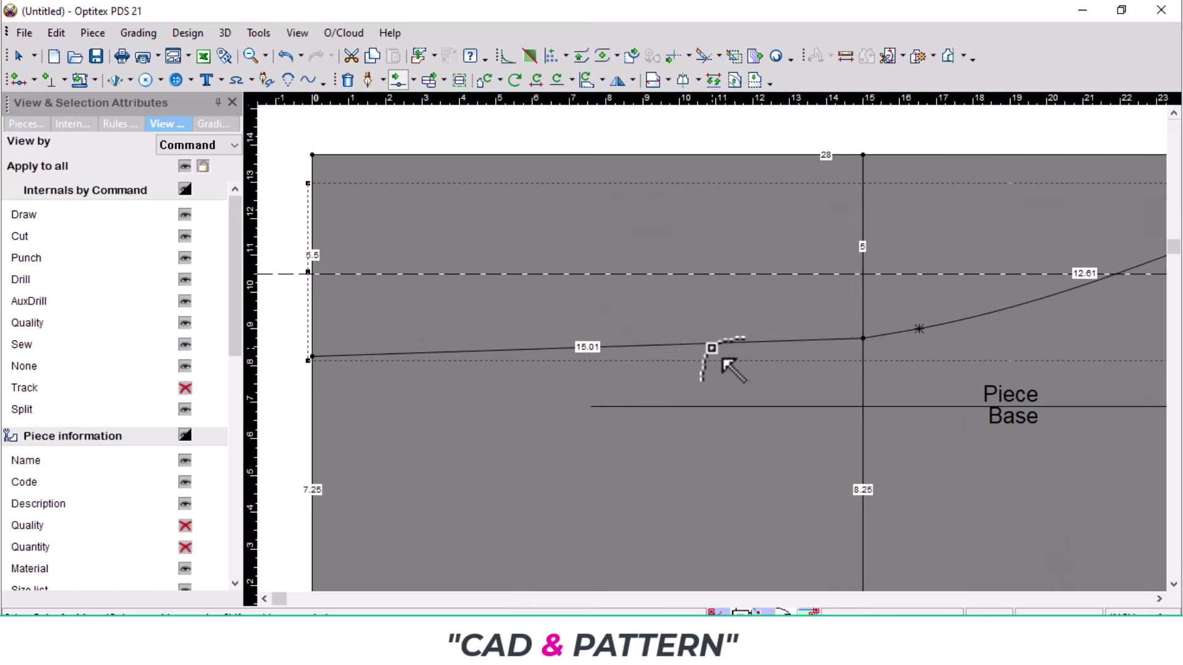
scroll(501, 414, down, 2)
scroll(951, 354, down, 1)
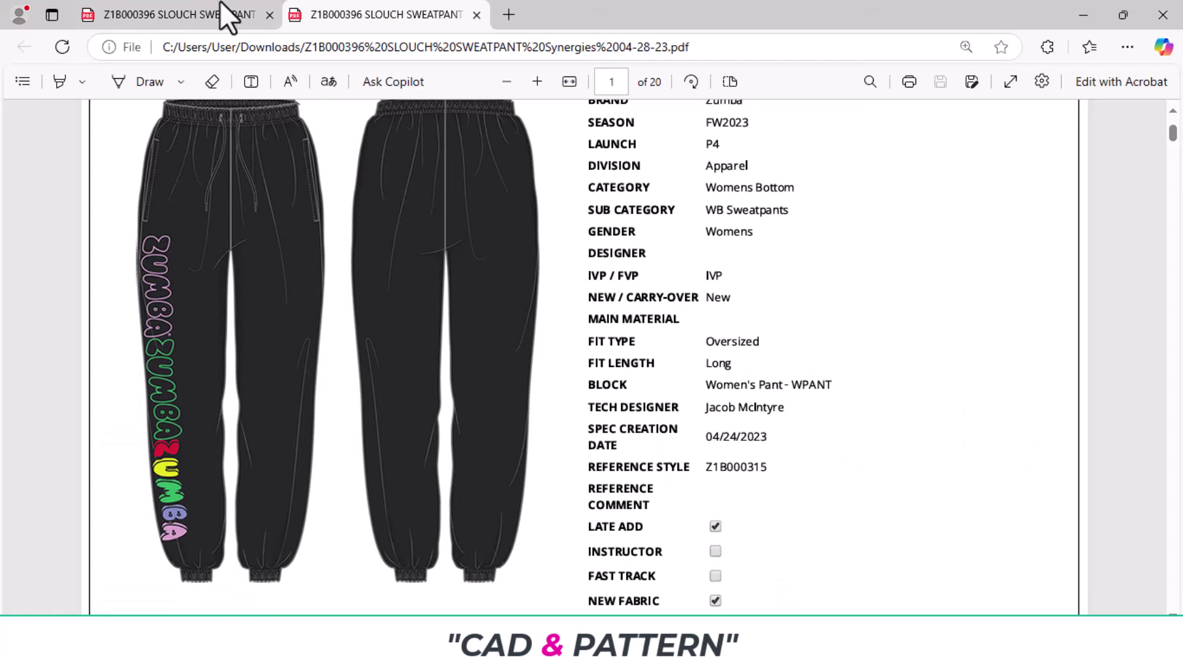
- Enter the 4.75 leg opening from the spec table into Calculator and start a subtraction
click(219, 5)
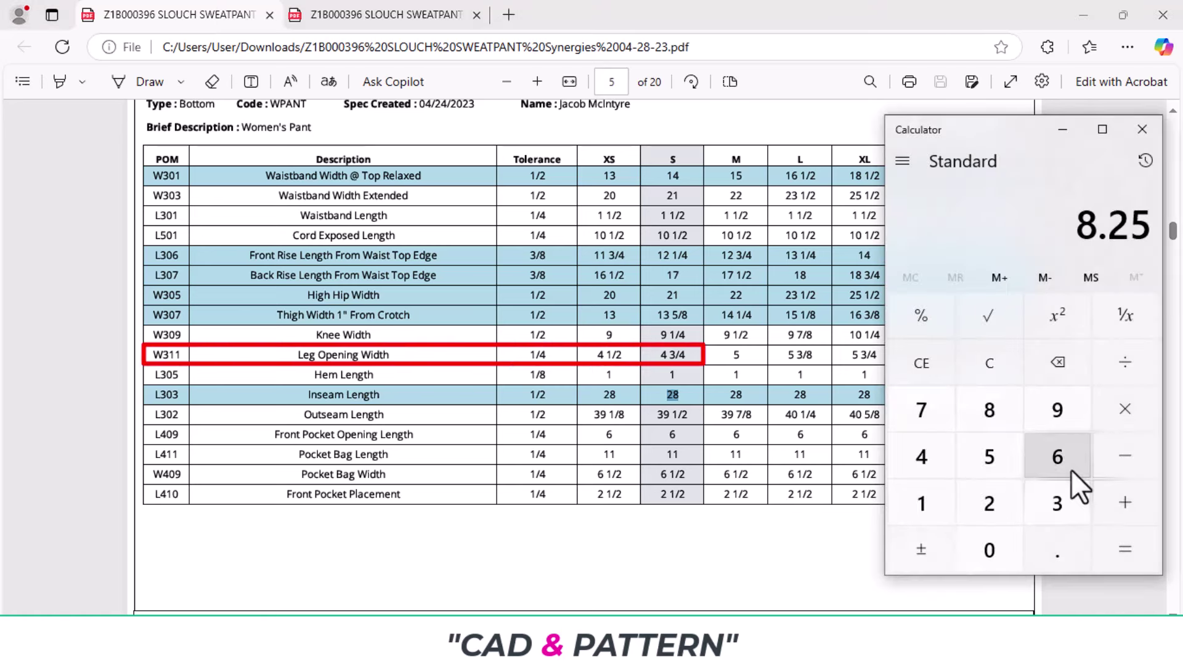
click(924, 456)
click(1055, 550)
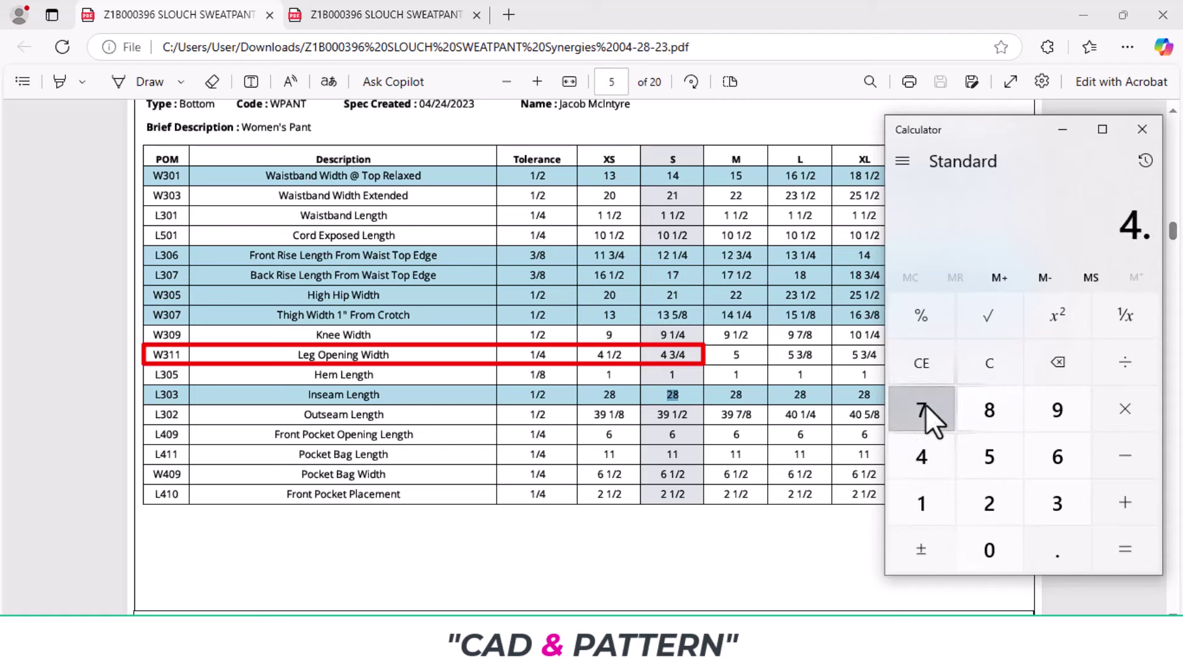
click(924, 407)
click(988, 456)
click(1123, 454)
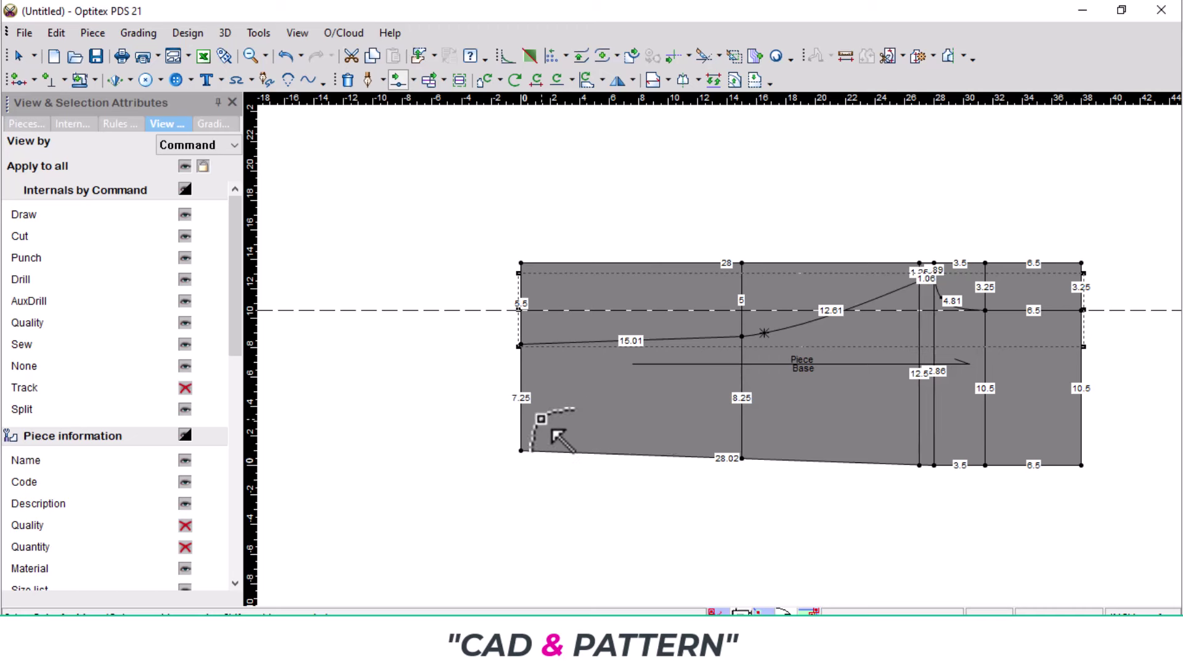
- Subtract the piece's 7.25 edge to get -2.5, then show the other spec sheet's sketch page
click(1013, 647)
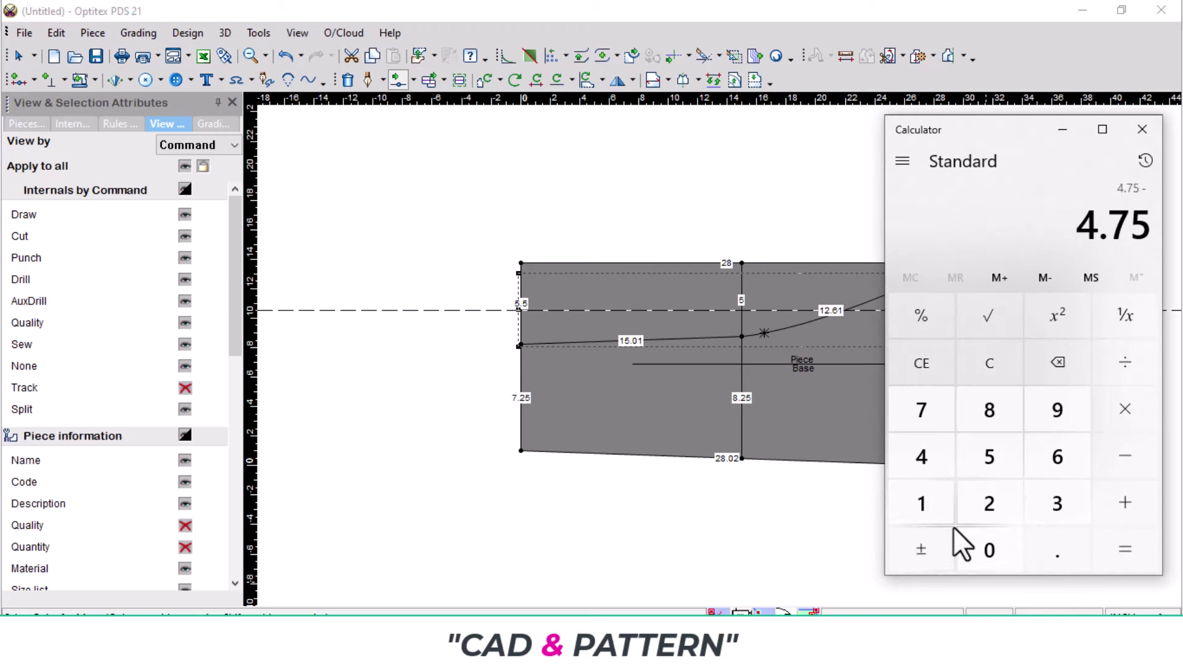
click(924, 412)
click(1059, 551)
click(991, 505)
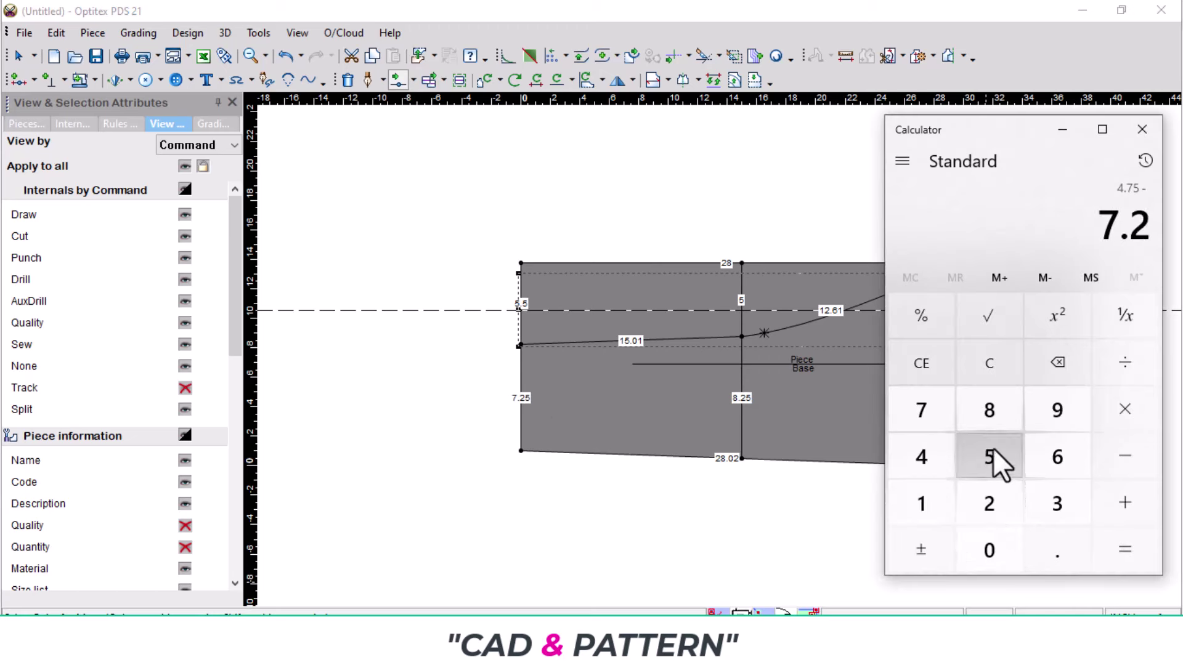
click(991, 452)
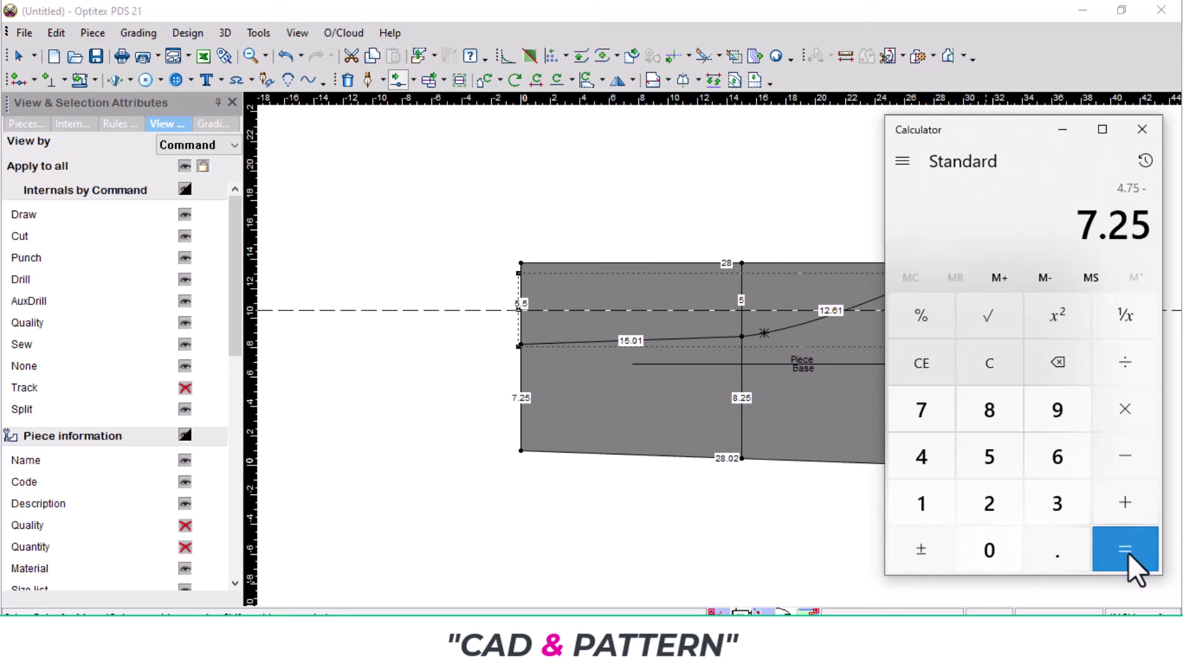
click(1127, 550)
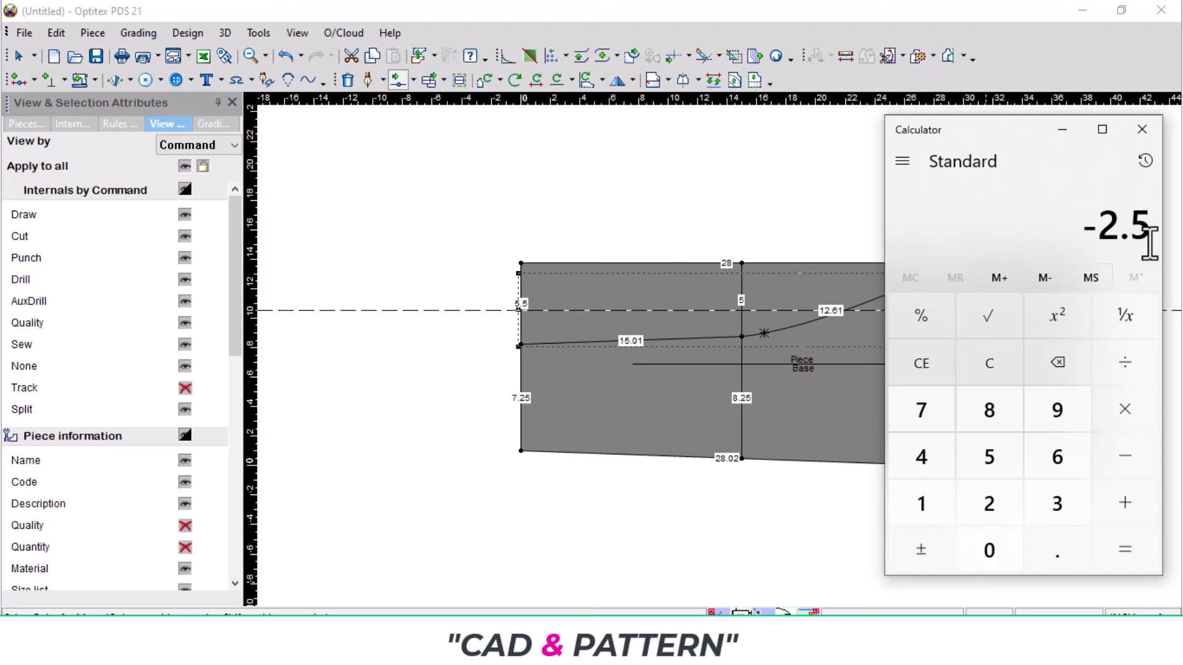
key(alt+Tab)
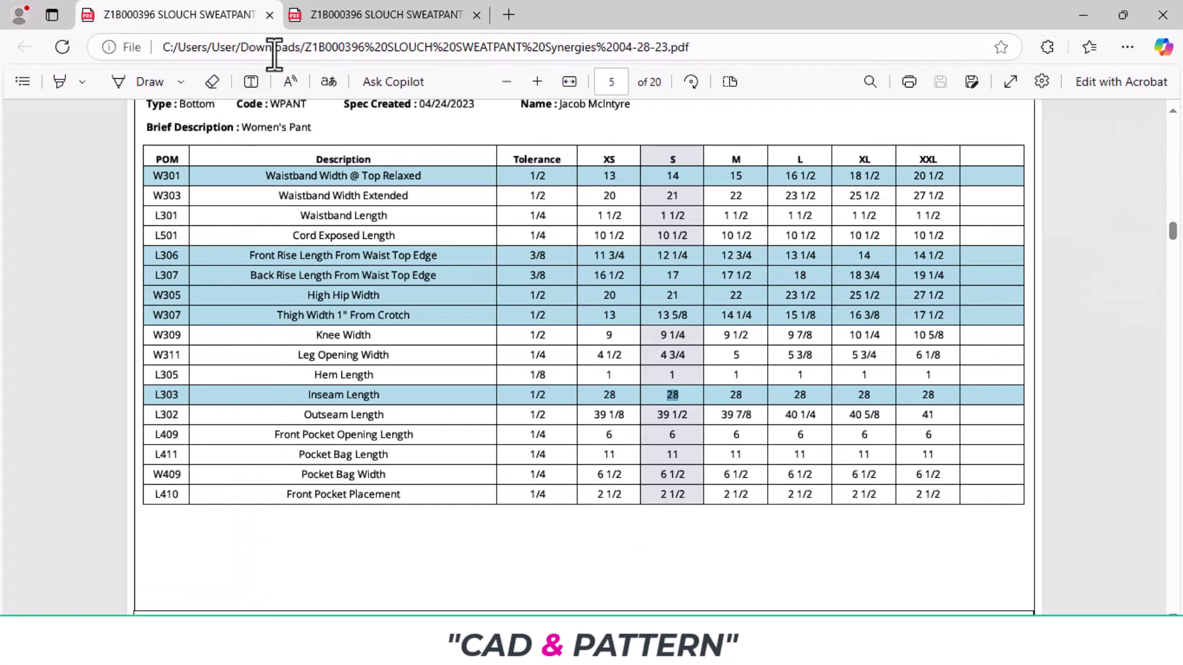
click(387, 16)
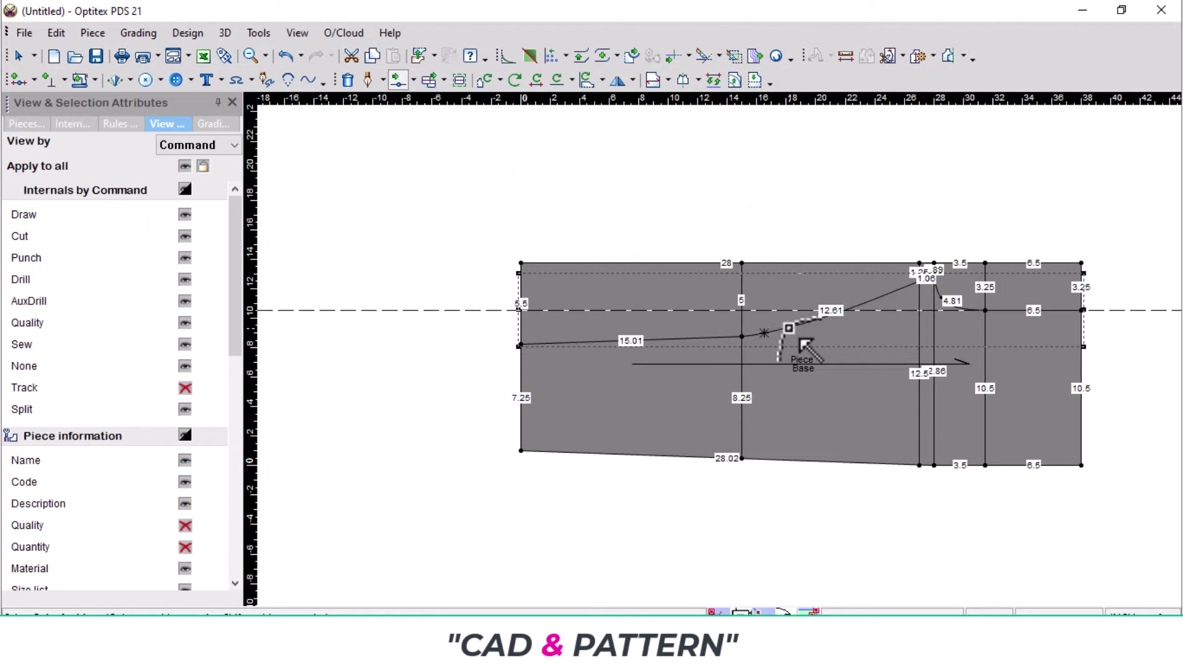
- Reshape the crotch curve to 4.68, then return to the spec sheet's sketch page in Edge
scroll(792, 344, up, 3)
scroll(813, 364, down, 2)
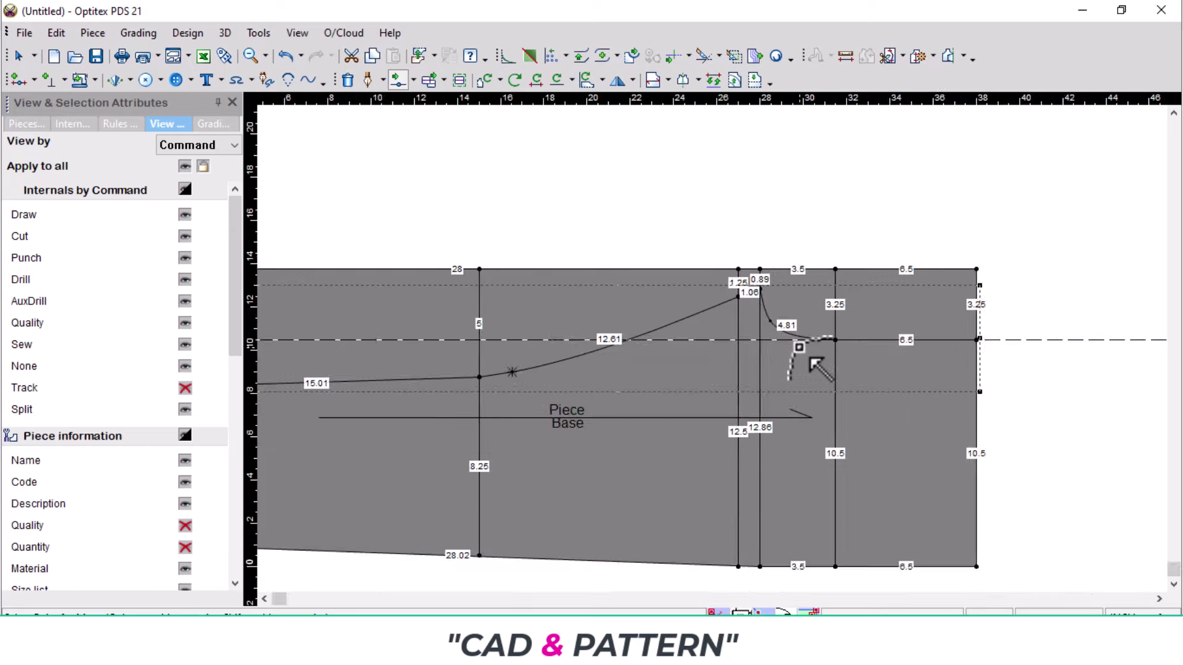
scroll(850, 349, up, 3)
scroll(655, 375, down, 1)
right_click(1061, 225)
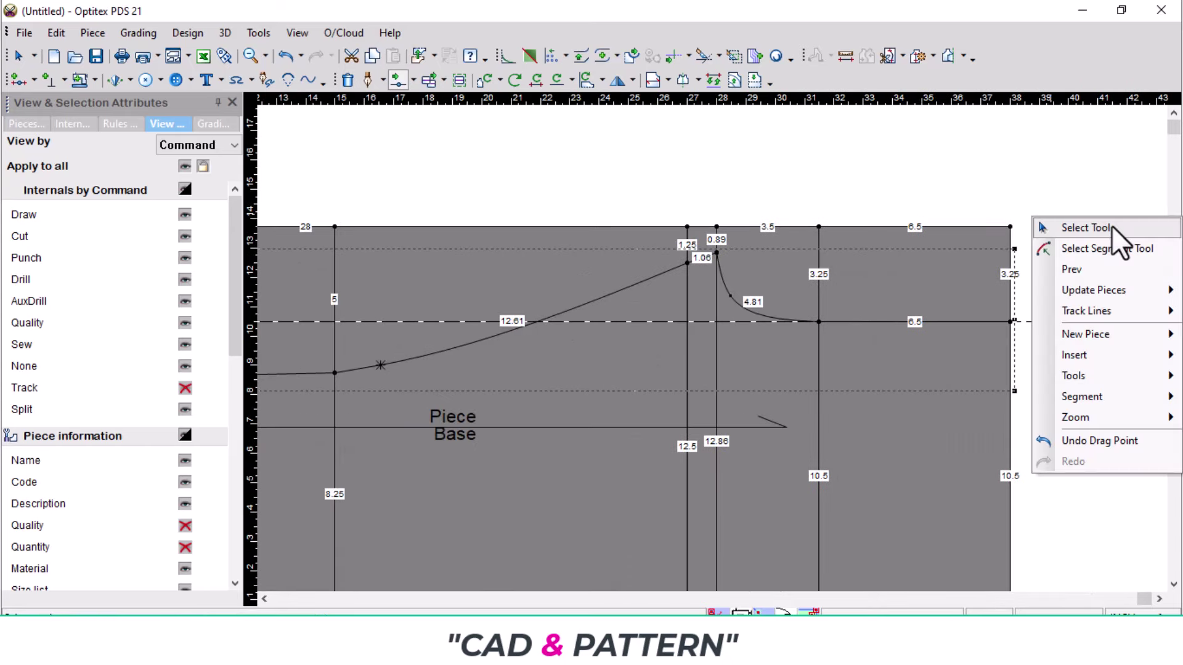
click(1111, 226)
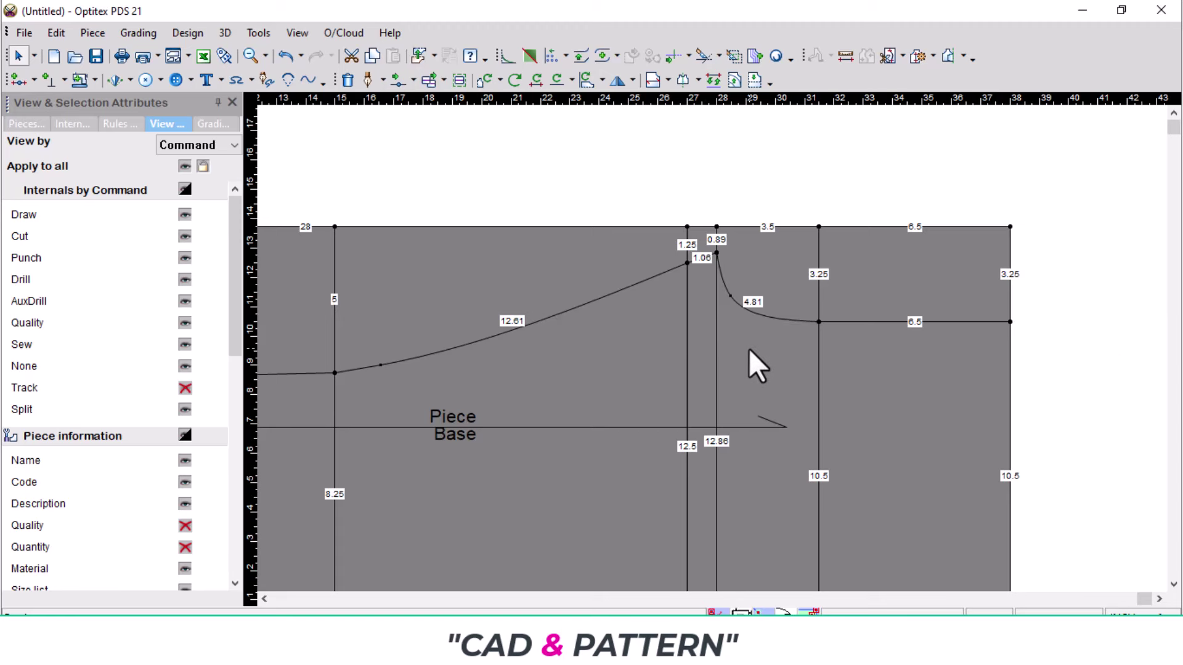
scroll(712, 349, up, 3)
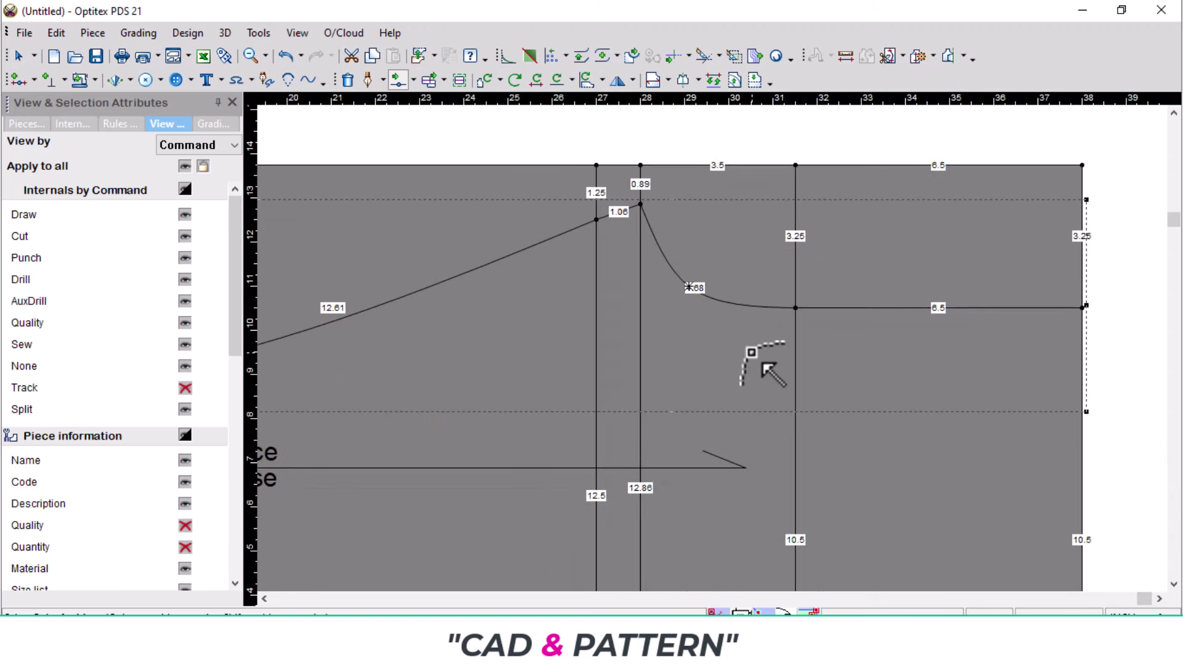
click(600, 650)
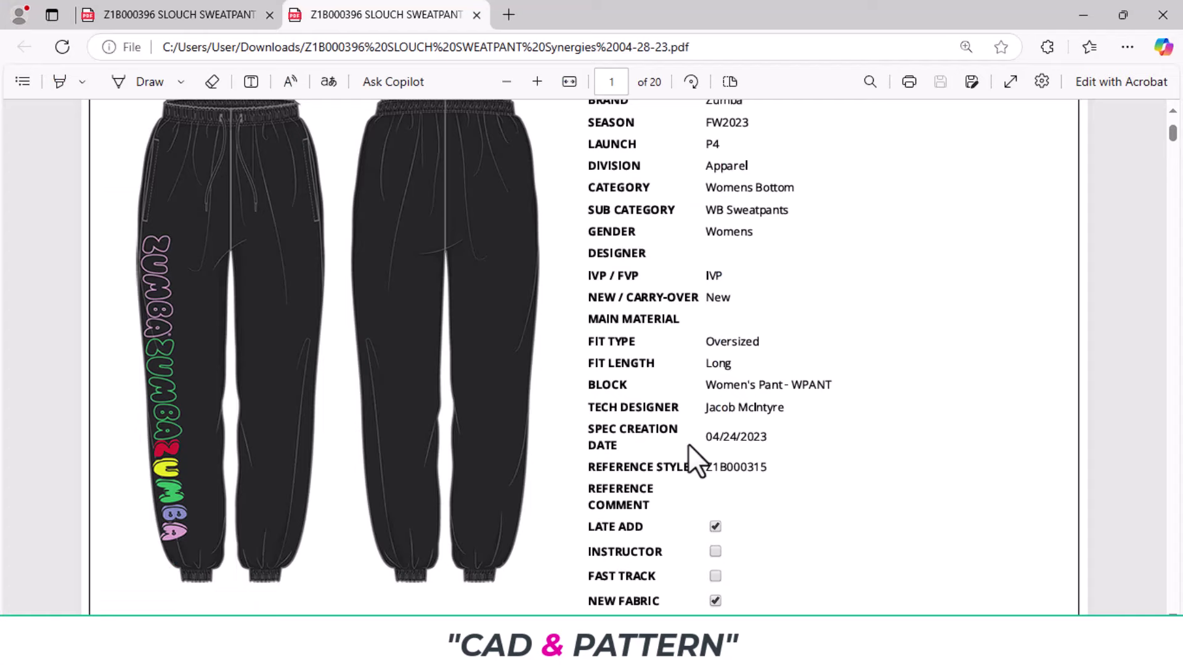
- Compute the 12.25 front rise minus 1.5 in Calculator, giving 10.75
click(180, 7)
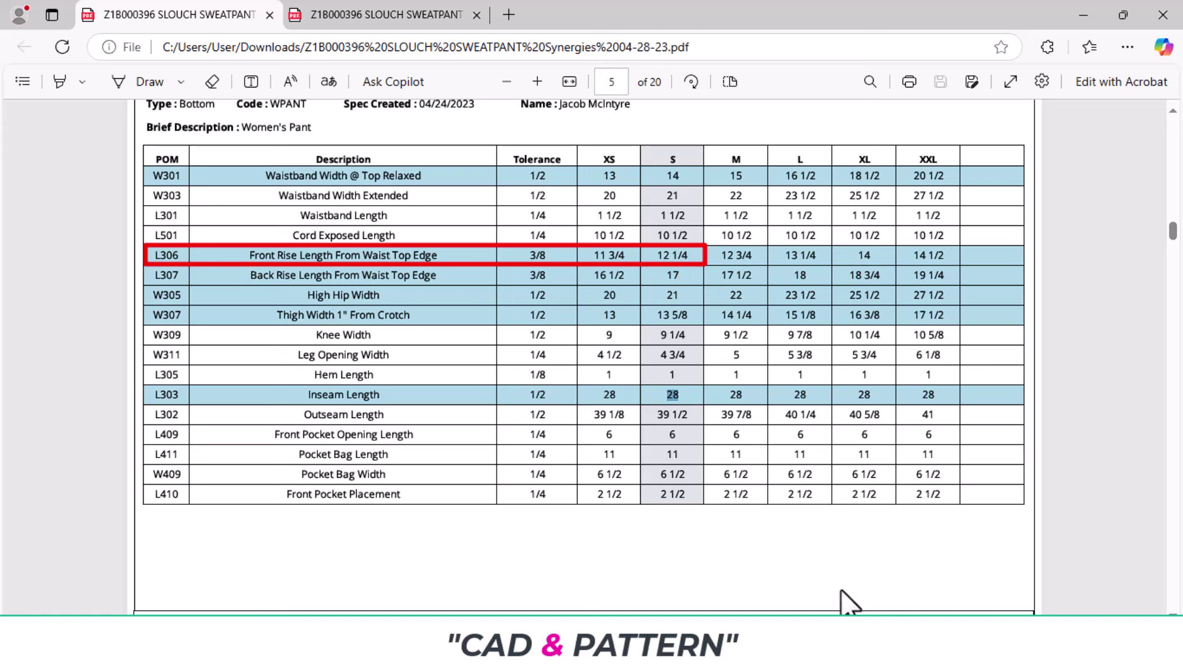
key(alt+Tab)
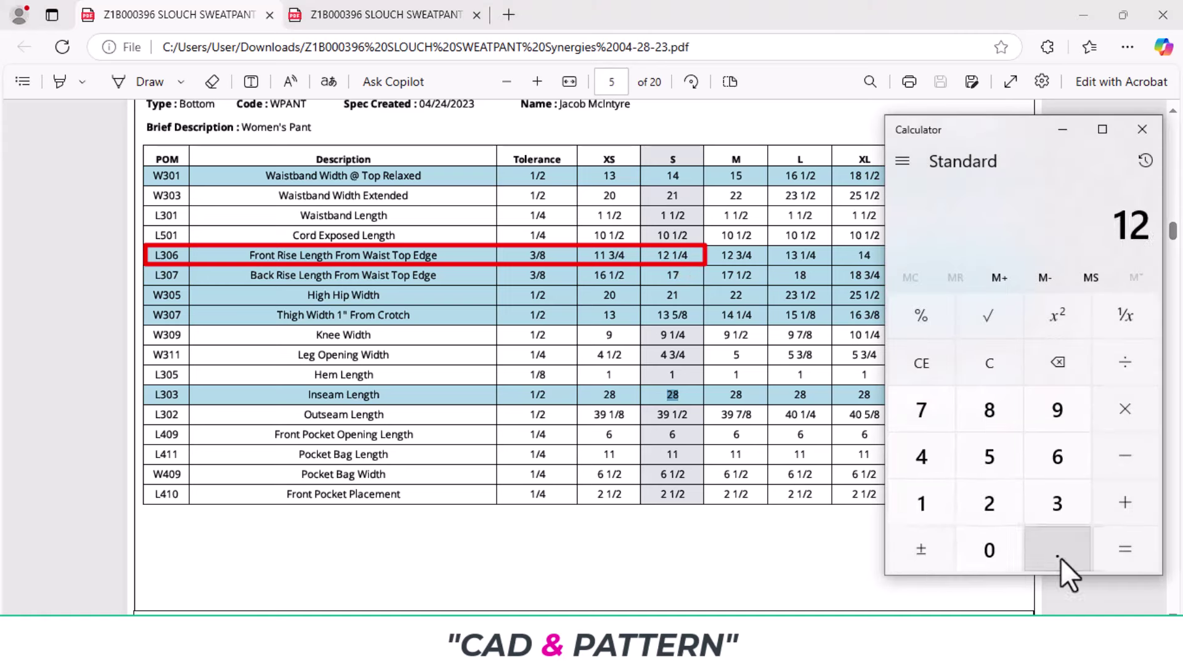
click(1057, 550)
click(988, 503)
click(991, 455)
click(1125, 456)
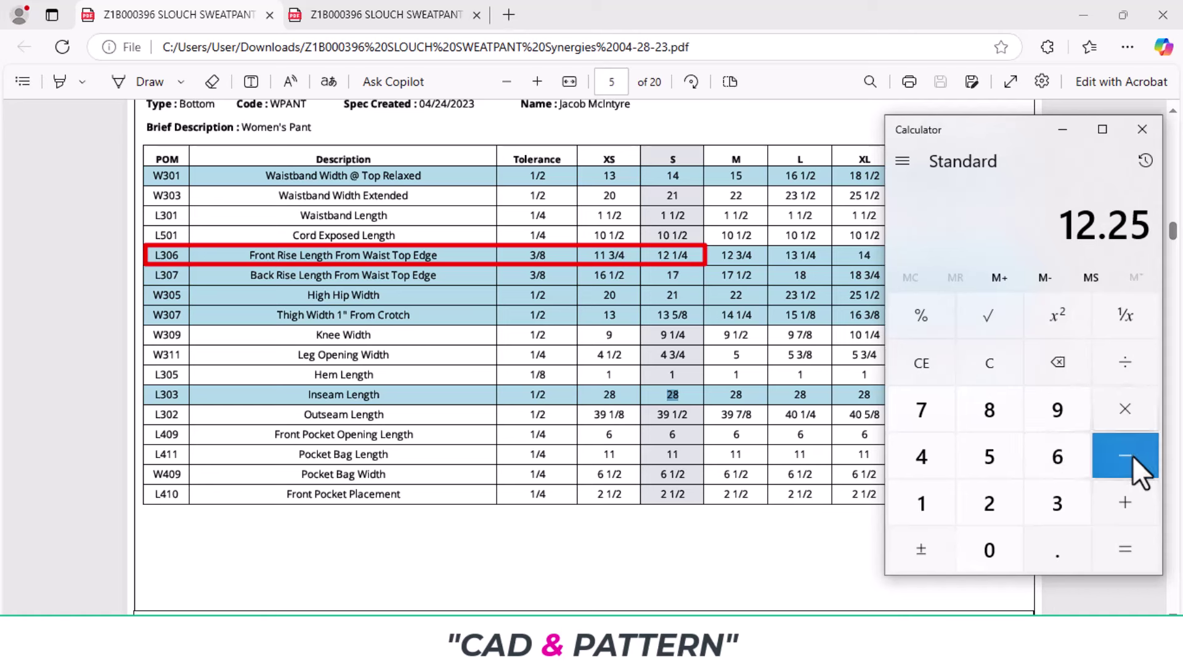
click(927, 515)
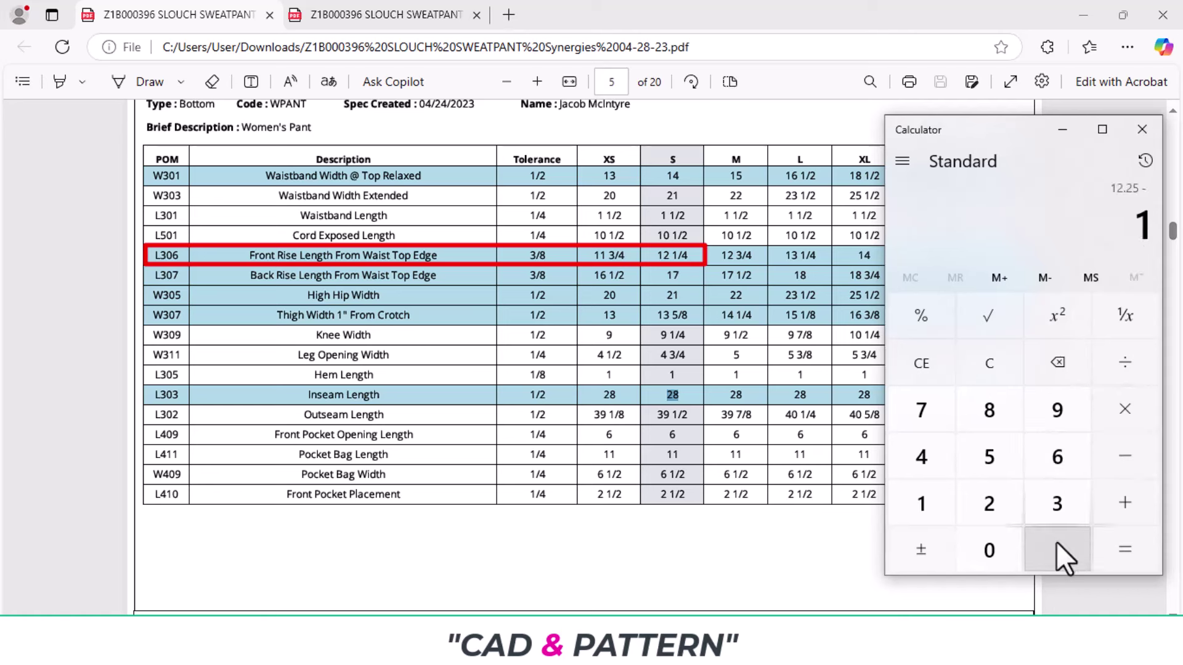
click(1057, 550)
click(989, 456)
click(1125, 549)
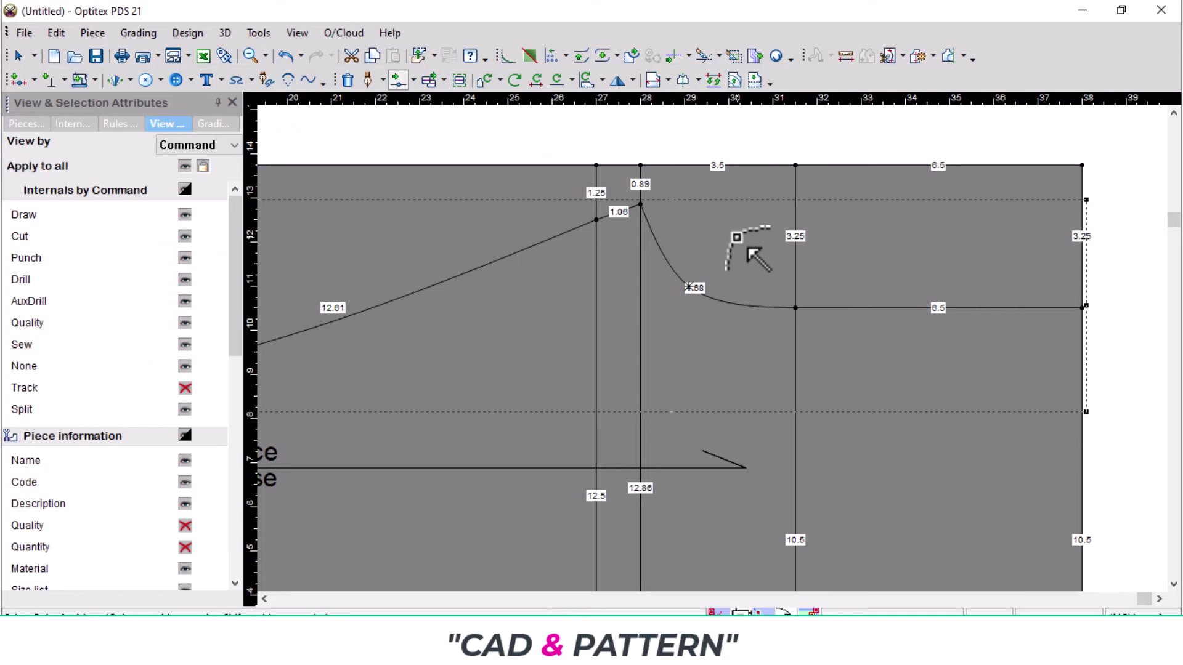
- Place a grade point on the rise curve at Absolute Previous 10.75, leaving 0.43 at the edge
scroll(733, 357, up, 3)
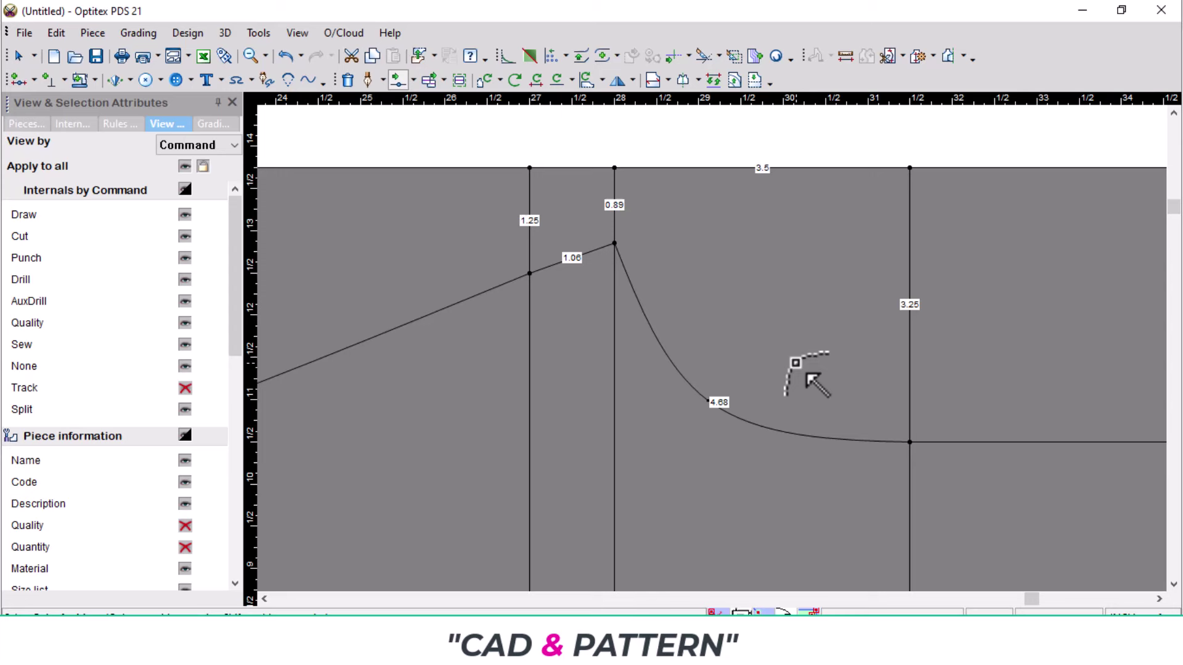
key(o)
double_click(625, 271)
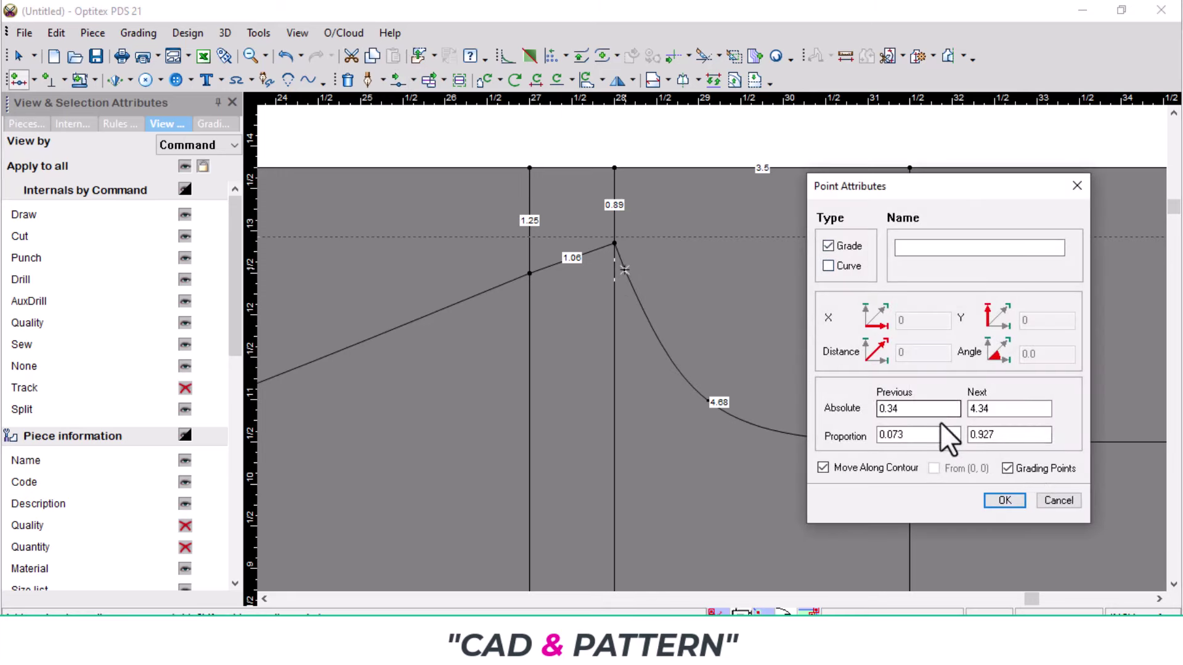
click(892, 409)
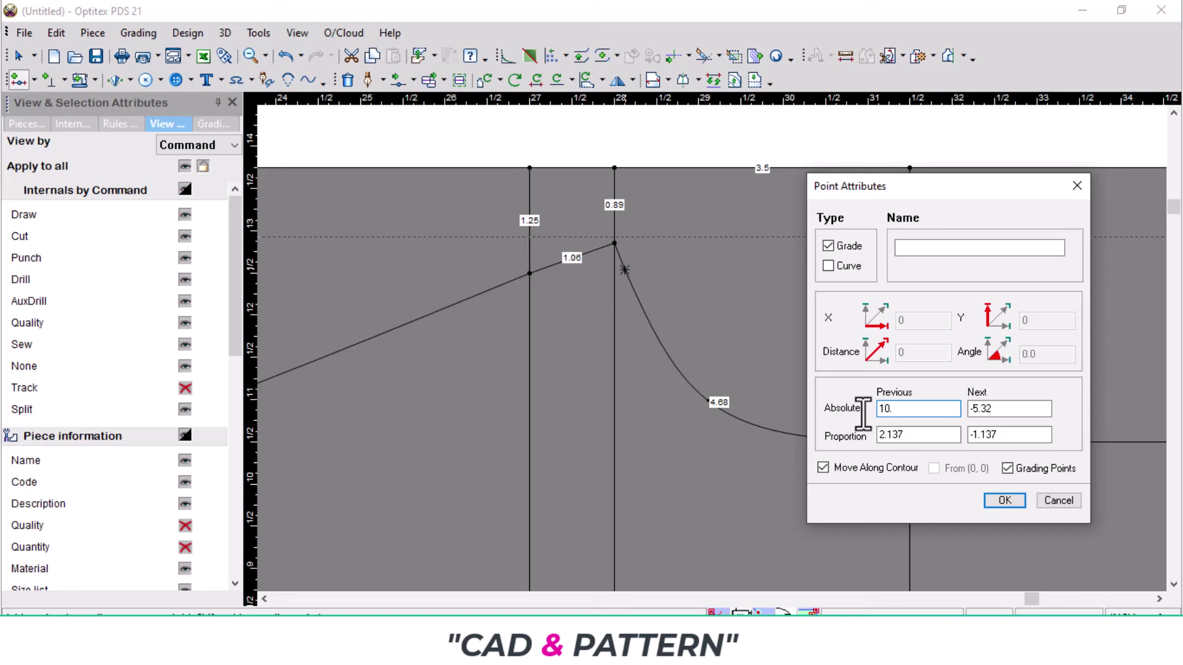
key(Return)
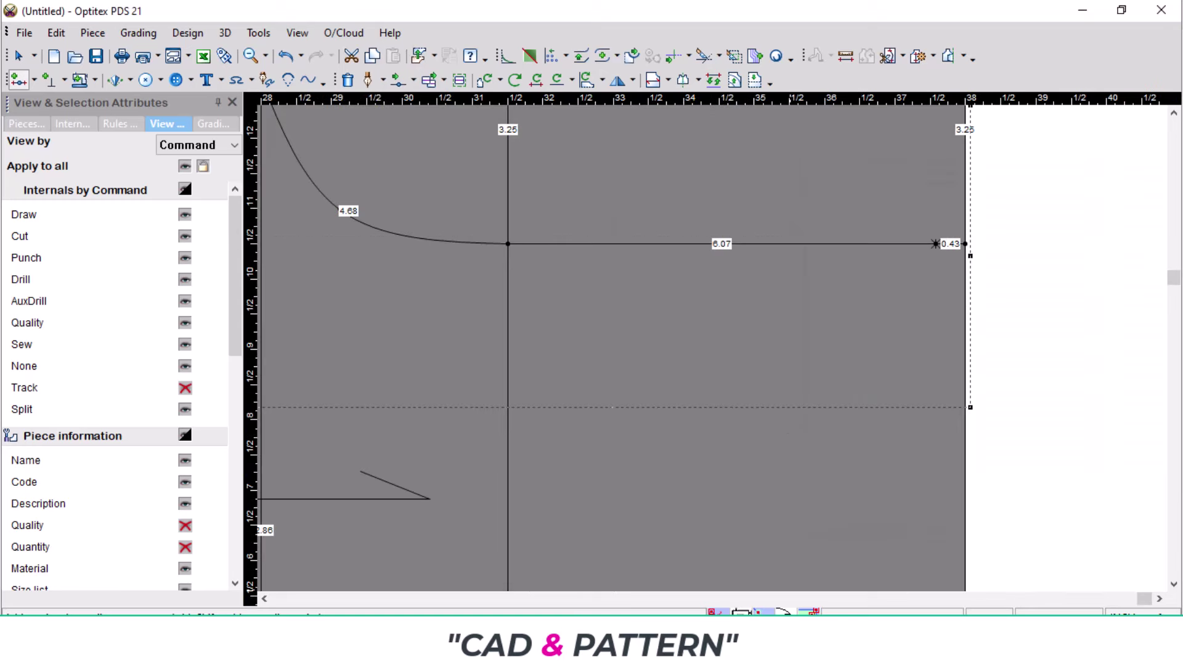
- Draft a 10.51 straight line from the 10.75 point down to the piece's bottom-right corner
click(763, 652)
click(764, 651)
scroll(947, 276, down, 1)
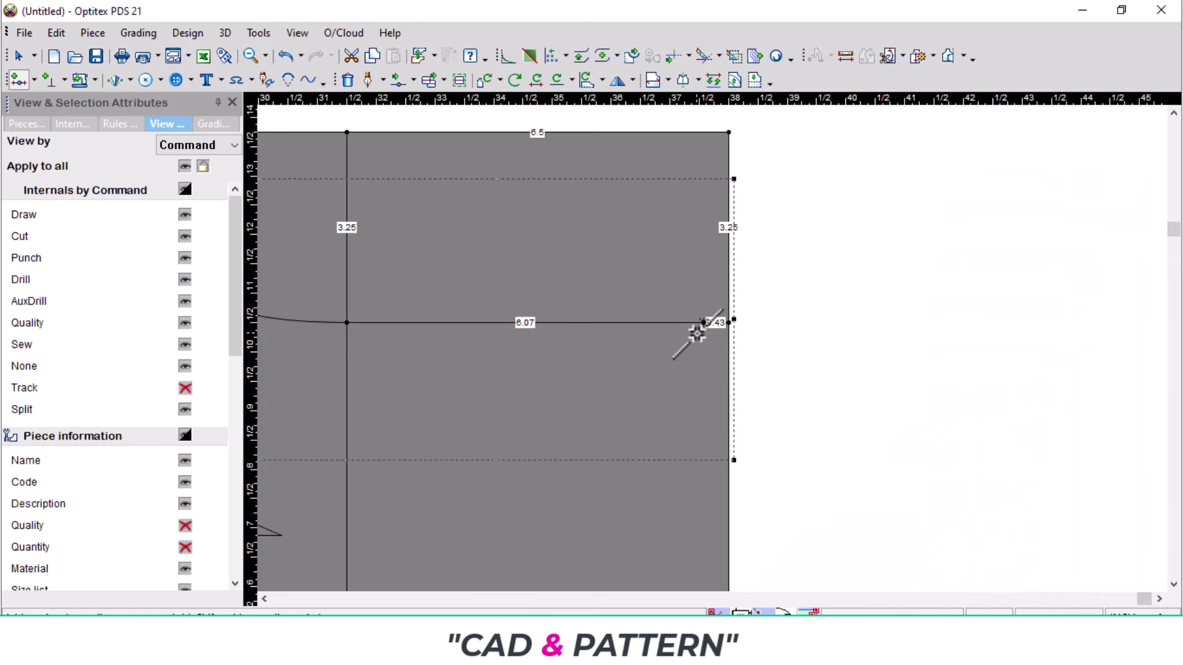
key(d)
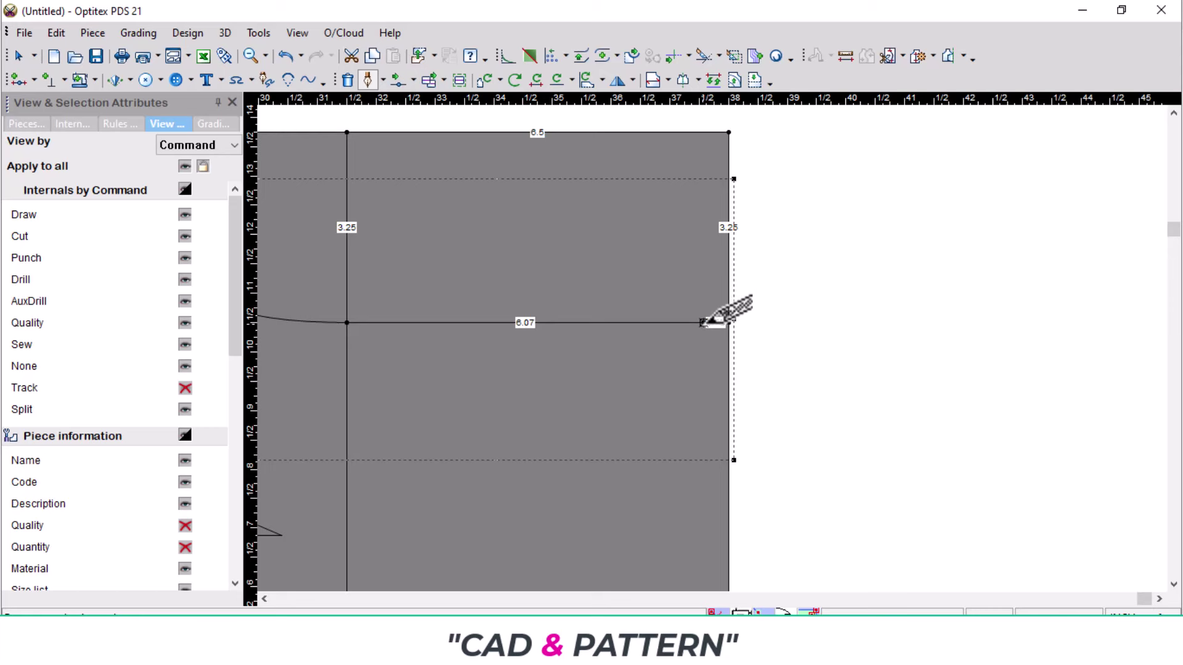
click(705, 322)
key(Return)
scroll(689, 353, down, 7)
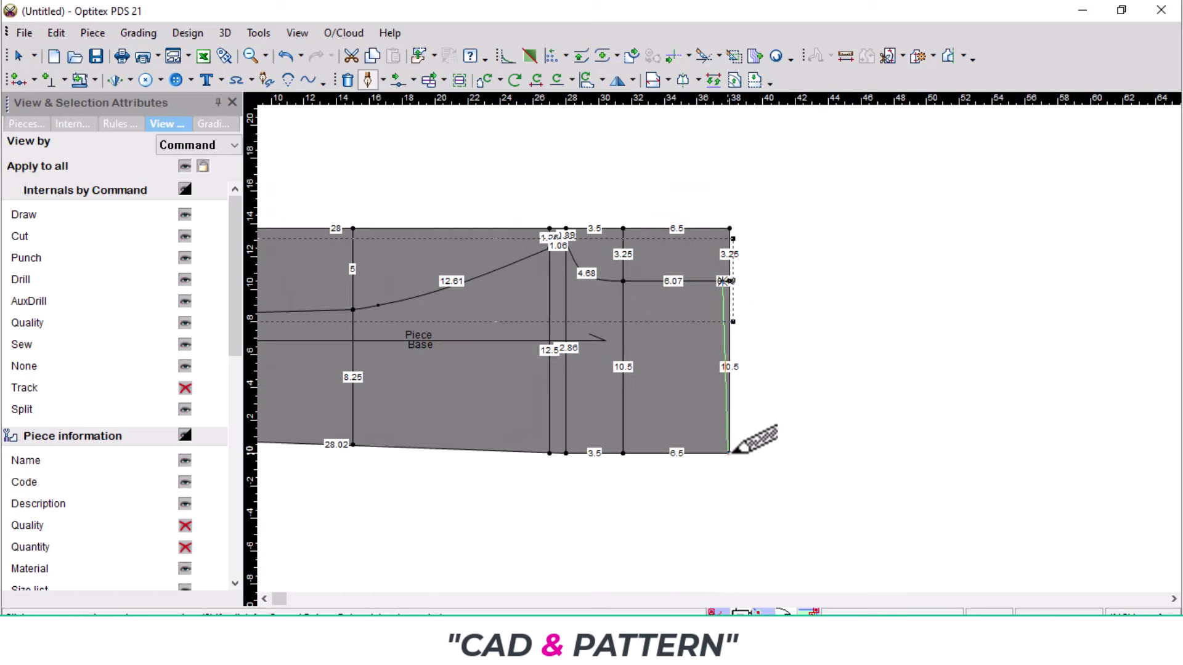
click(729, 453)
key(Return)
right_click(881, 379)
click(949, 154)
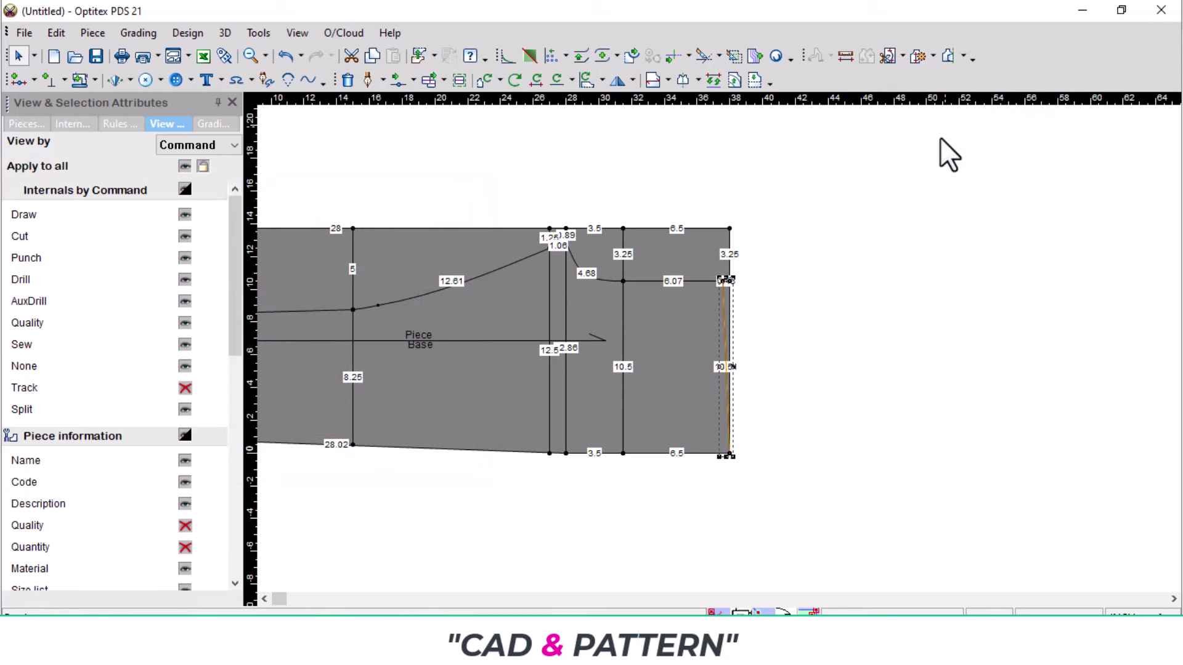
click(674, 421)
scroll(707, 353, down, 3)
scroll(715, 357, up, 1)
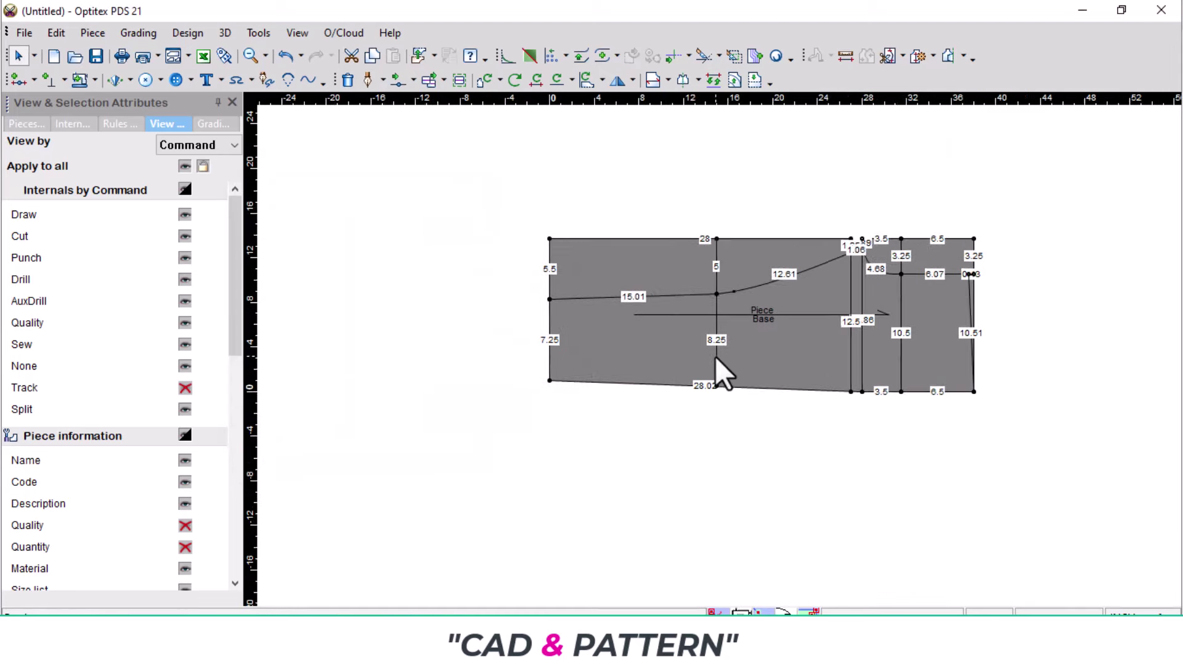
scroll(718, 363, up, 3)
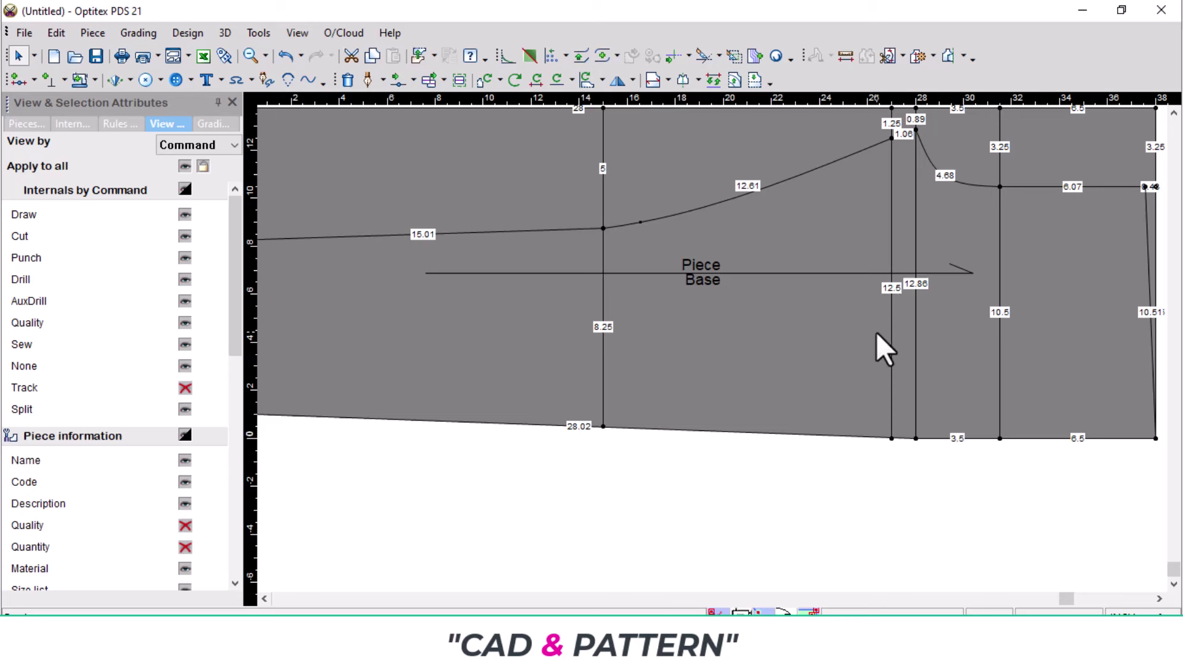
scroll(712, 368, up, 4)
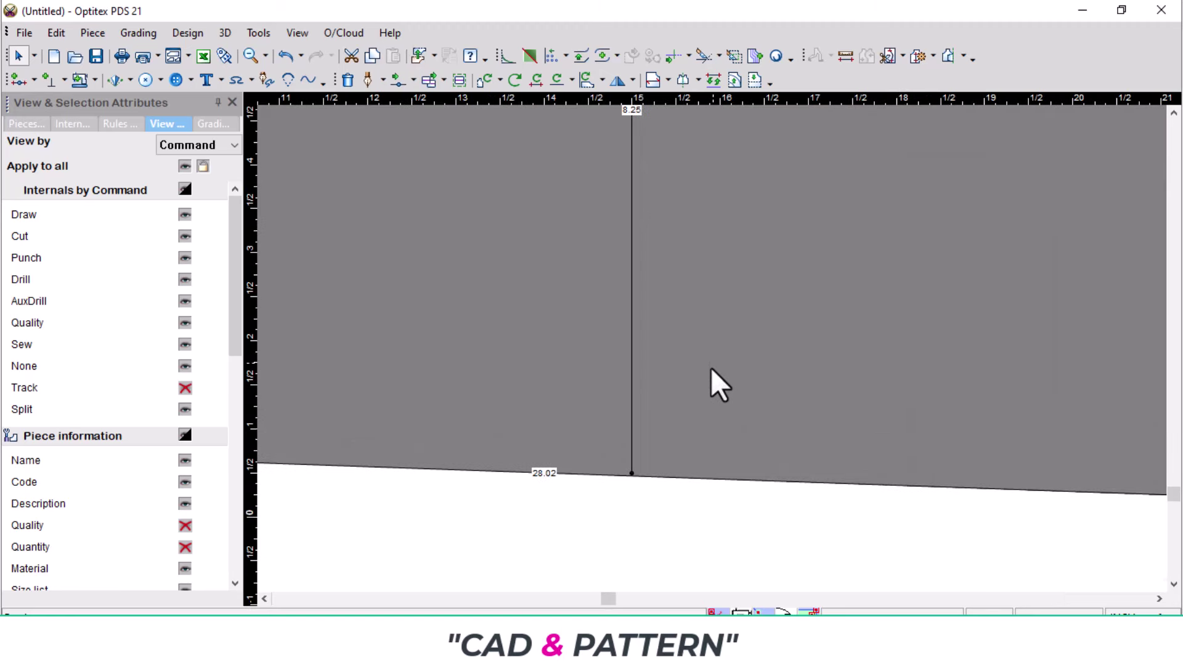
- Move the two bottom seam points into position, confirming each placement
key(m)
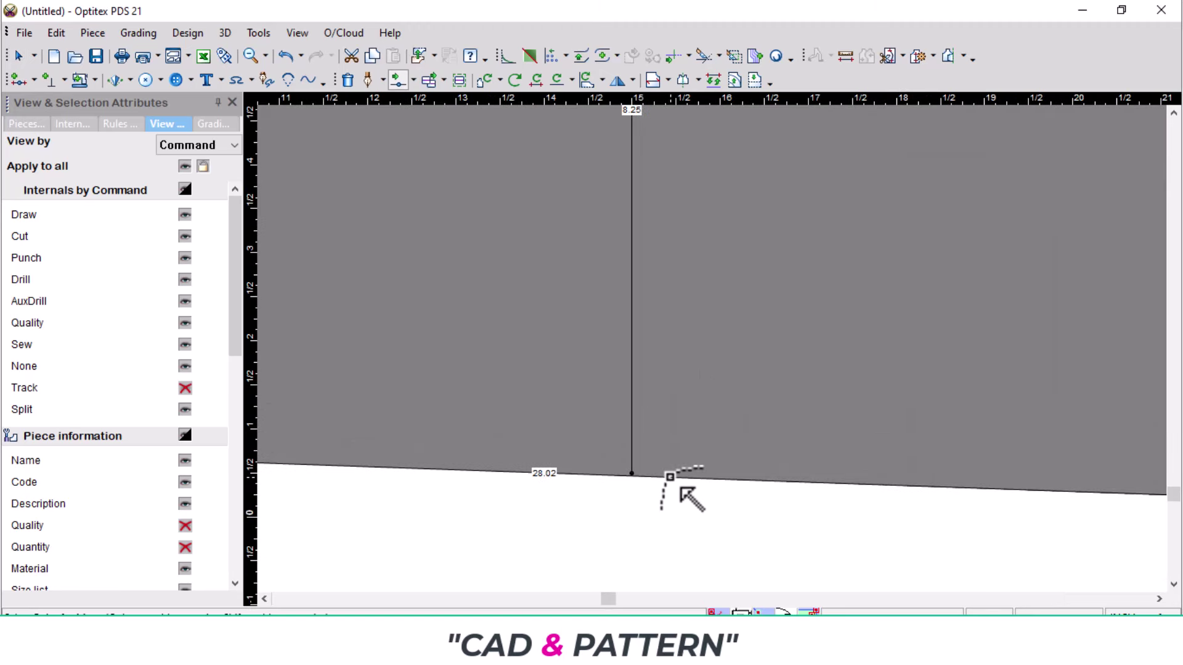
drag(670, 476, 632, 474)
click(300, 449)
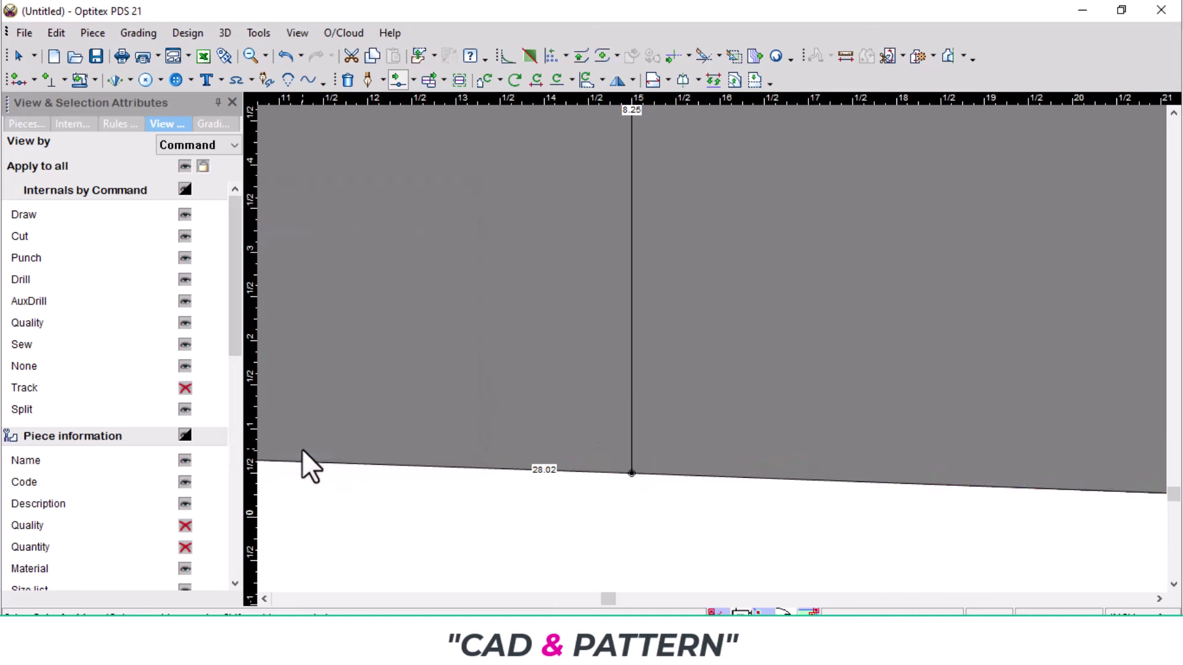
scroll(1048, 466, down, 1)
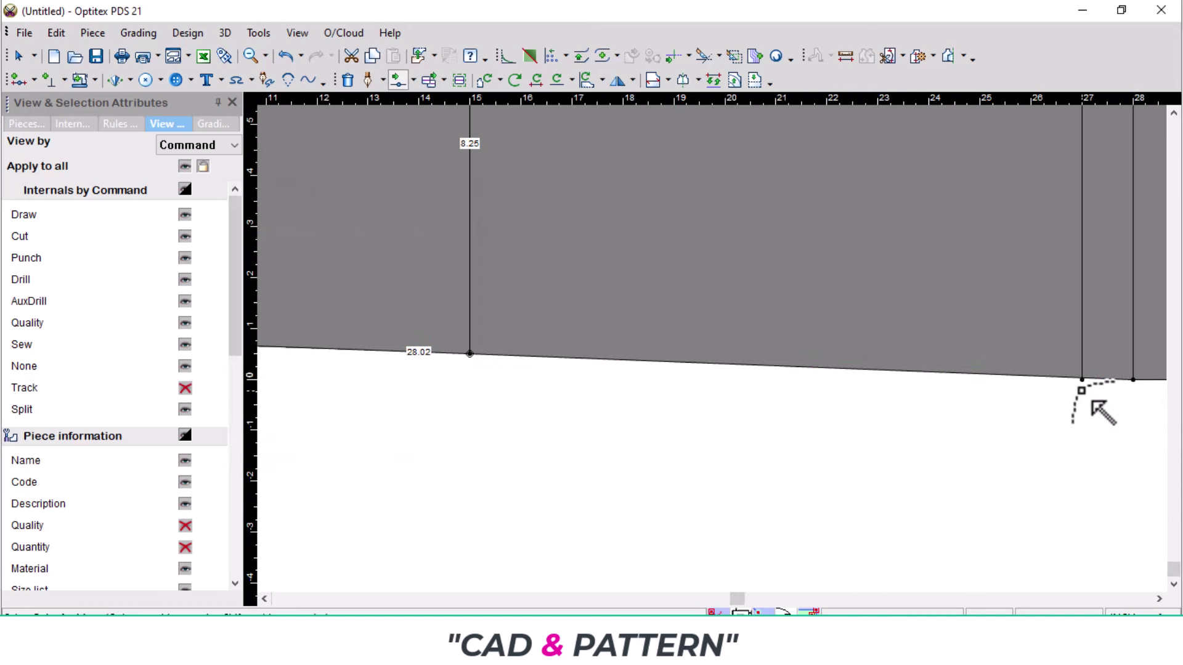
scroll(1083, 390, up, 2)
drag(731, 338, 696, 334)
key(Return)
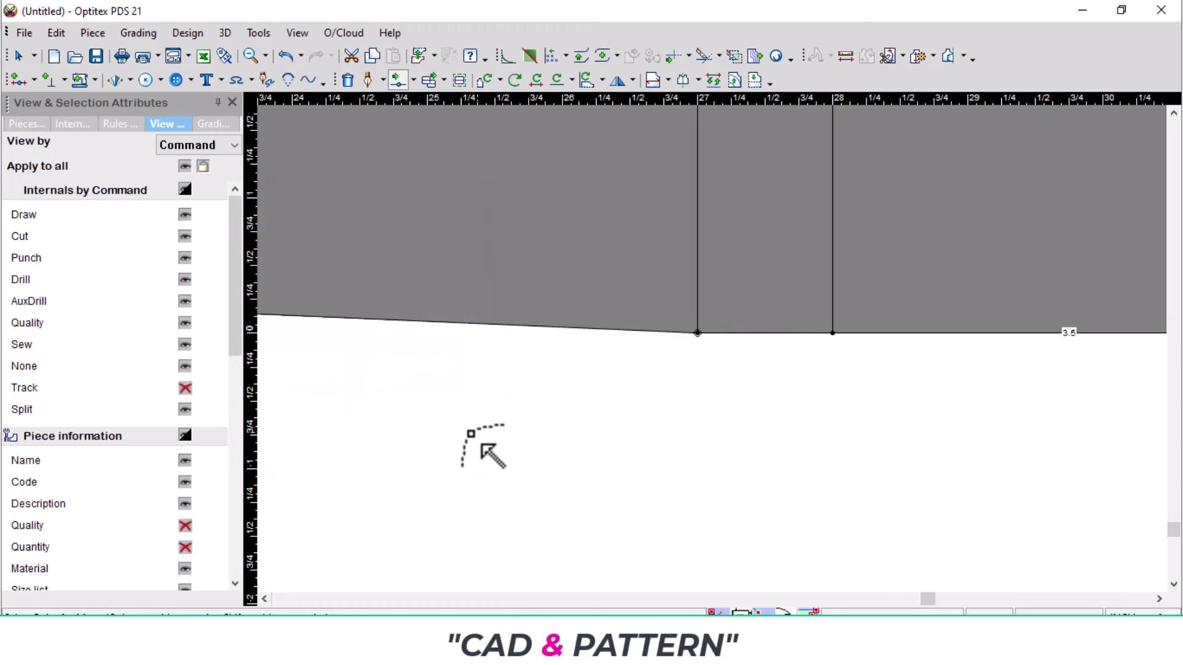
right_click(553, 387)
click(635, 142)
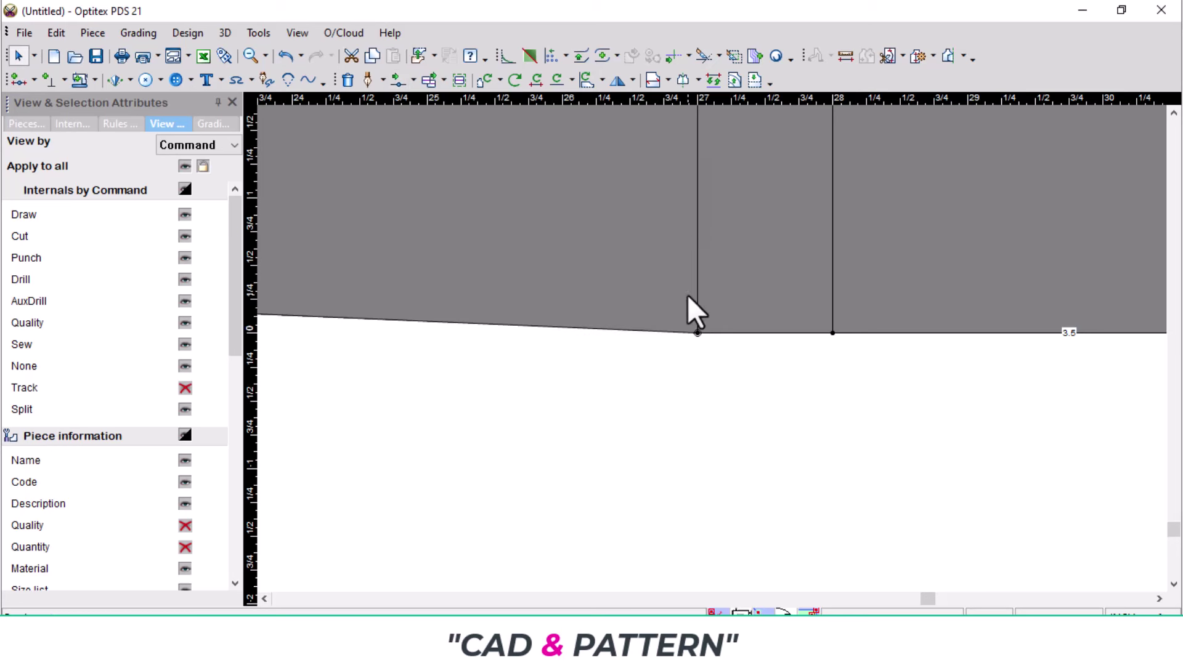
- Make the seam-corner and 8.25-line points connected grading points, splitting the bottom into 15.01 and 12.01
click(697, 333)
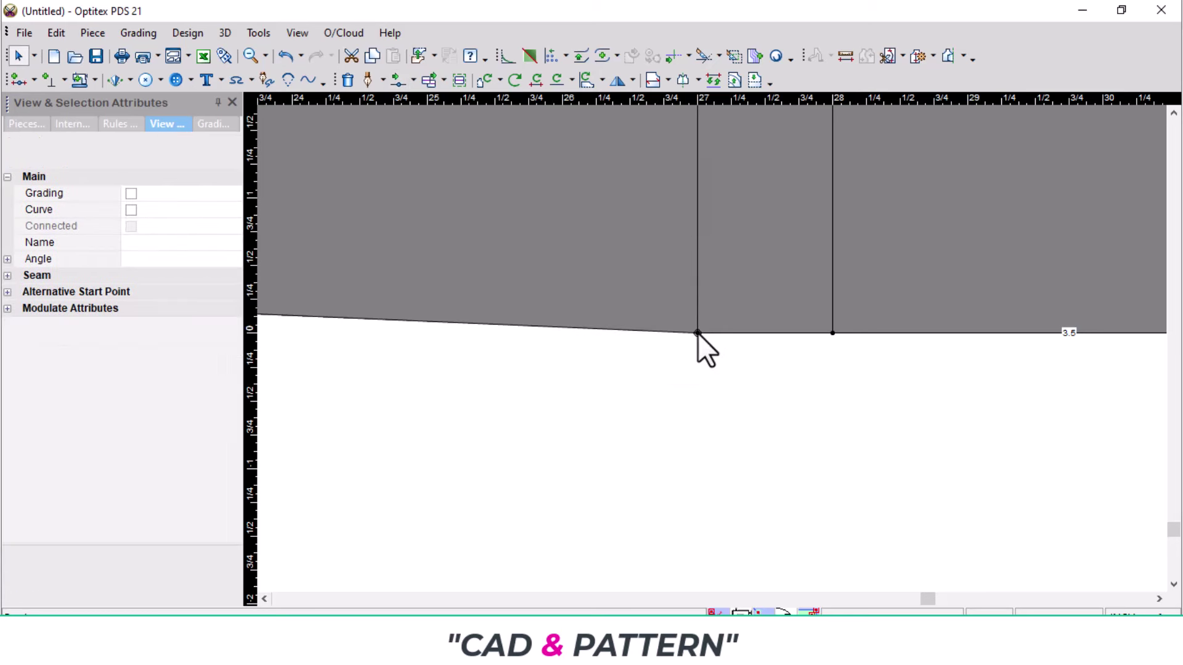
click(130, 194)
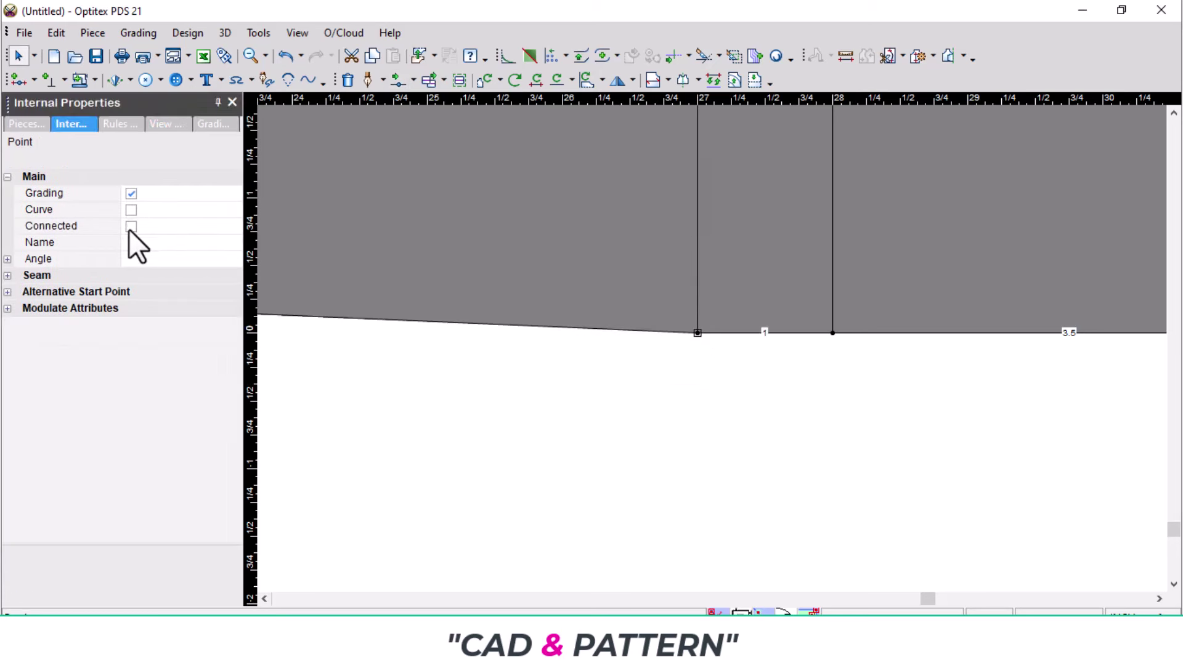
click(131, 227)
click(131, 209)
scroll(587, 304, down, 4)
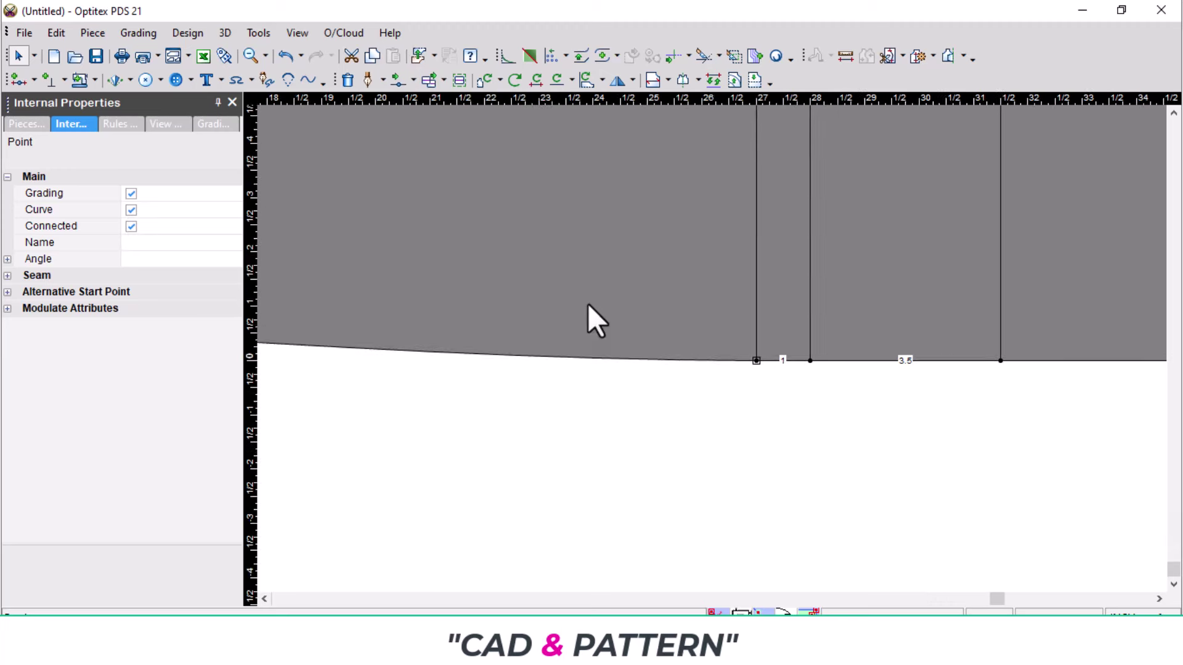
scroll(630, 338, down, 2)
click(657, 349)
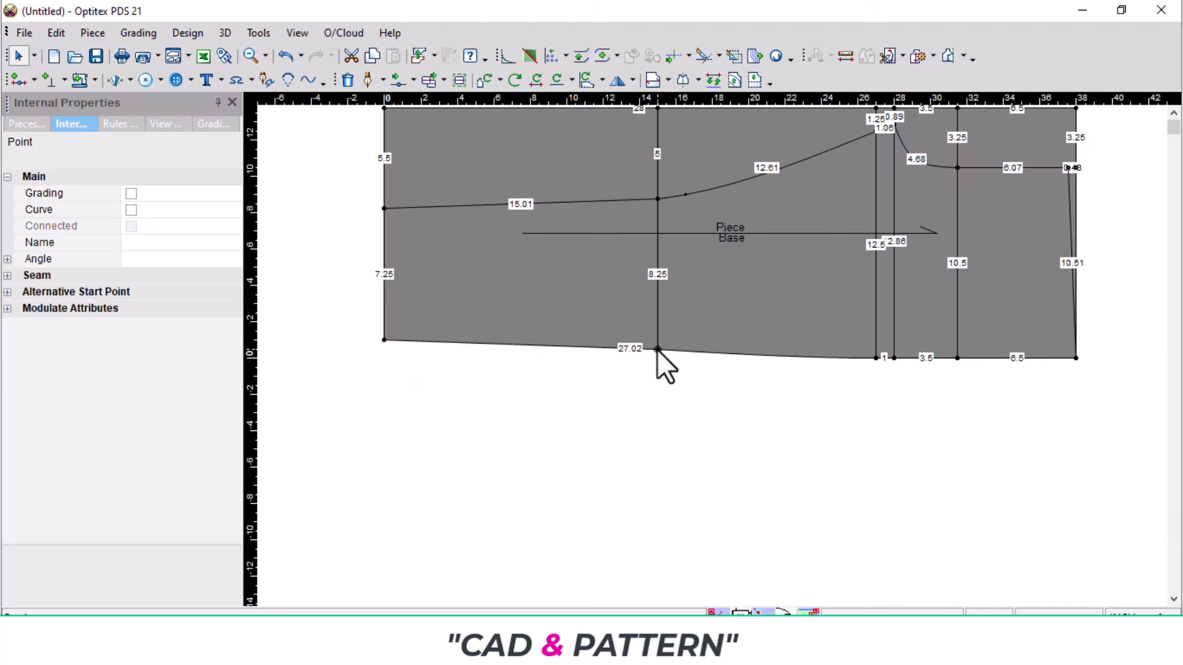
click(130, 194)
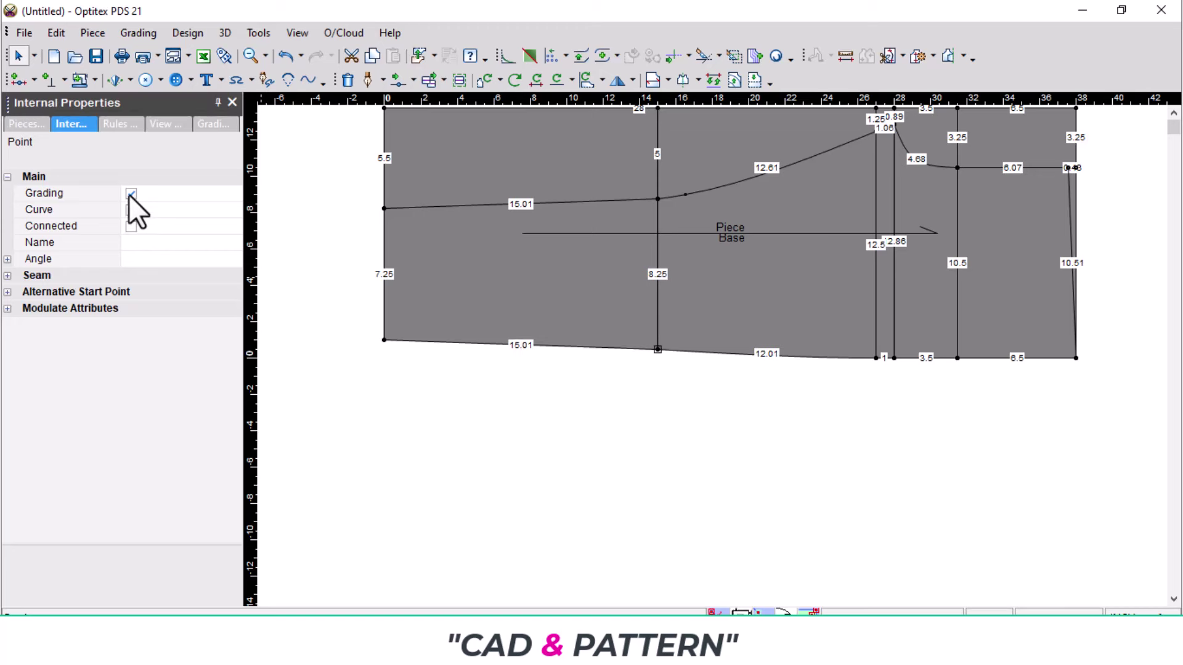
click(130, 226)
scroll(719, 345, up, 3)
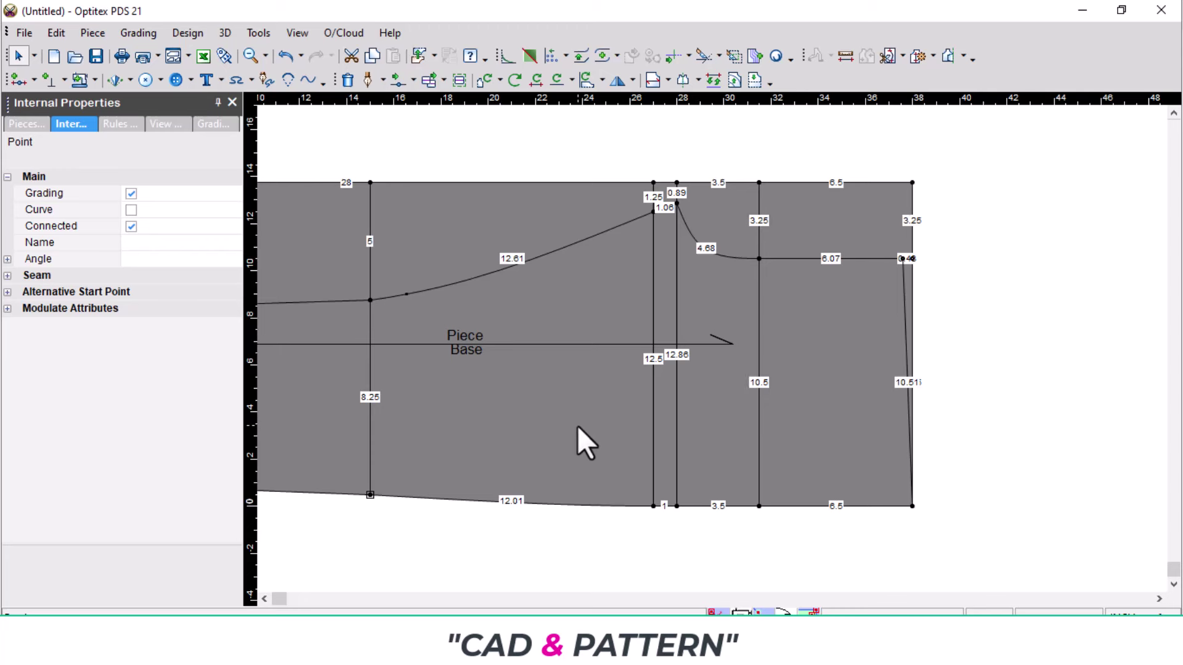
key(b)
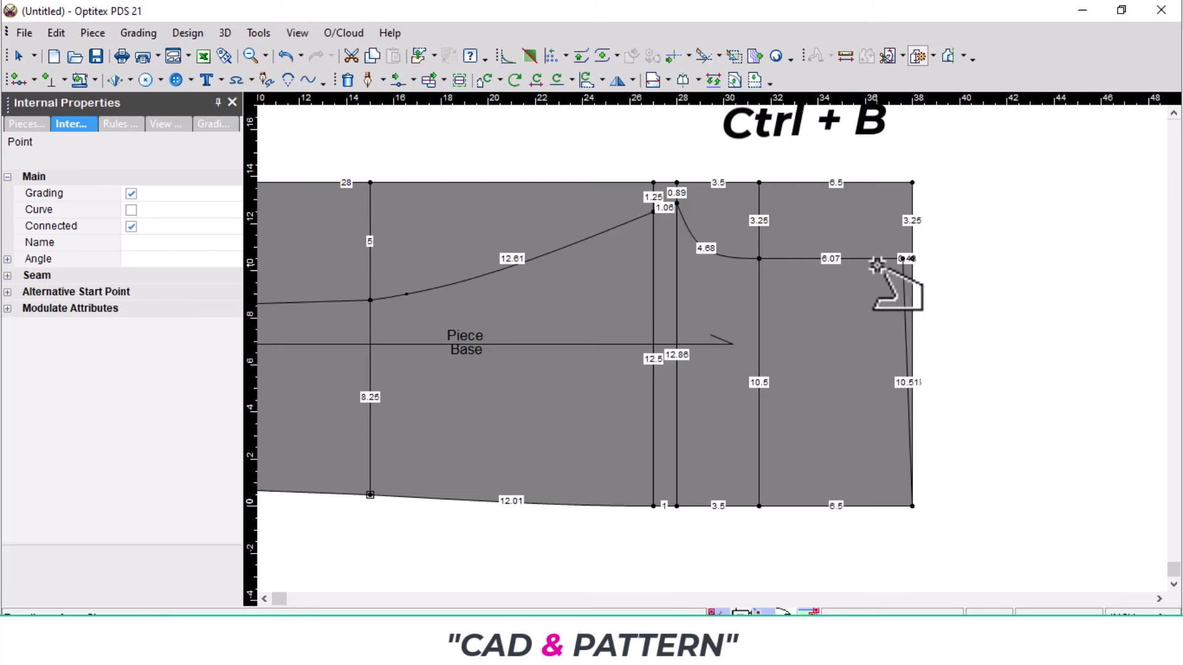
- Trace Piece2 along the rise-line contour (15.01, 12.01, 10.51 edges) and move it left of the original
click(904, 258)
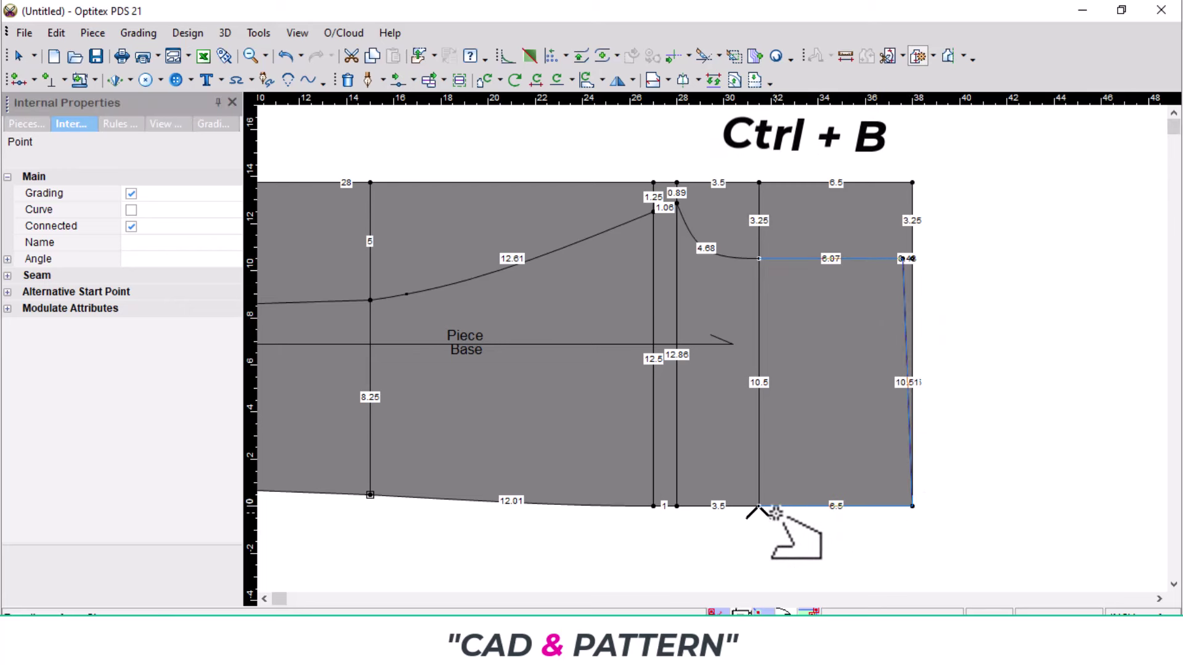
scroll(464, 498, down, 2)
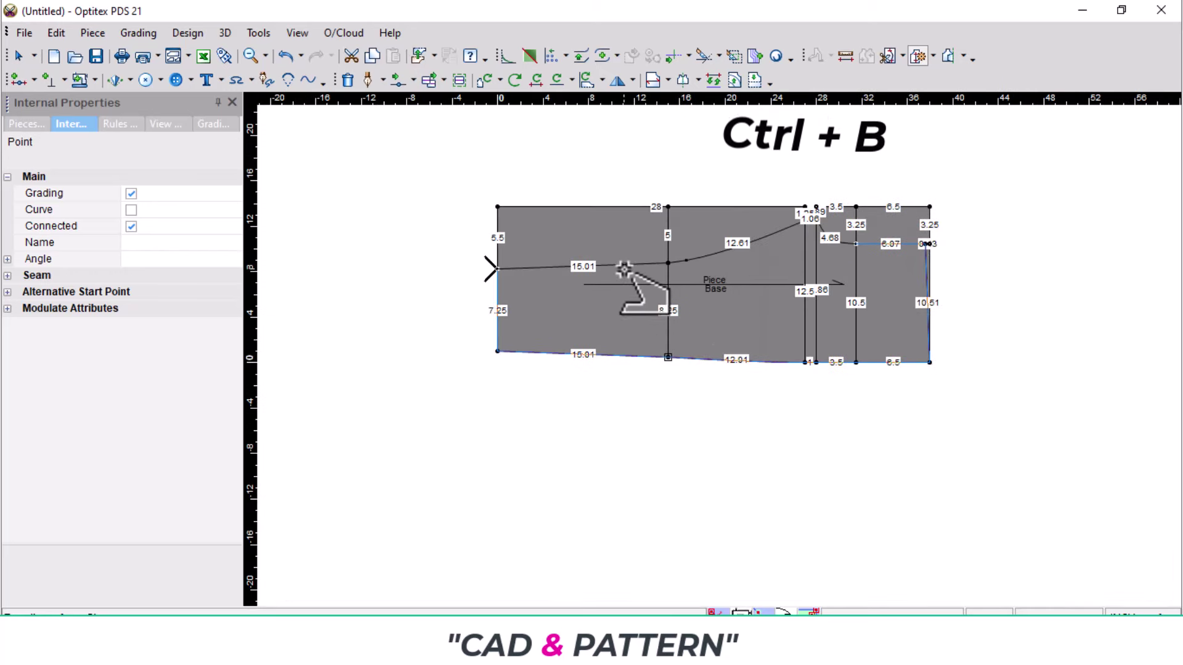
scroll(811, 231, up, 5)
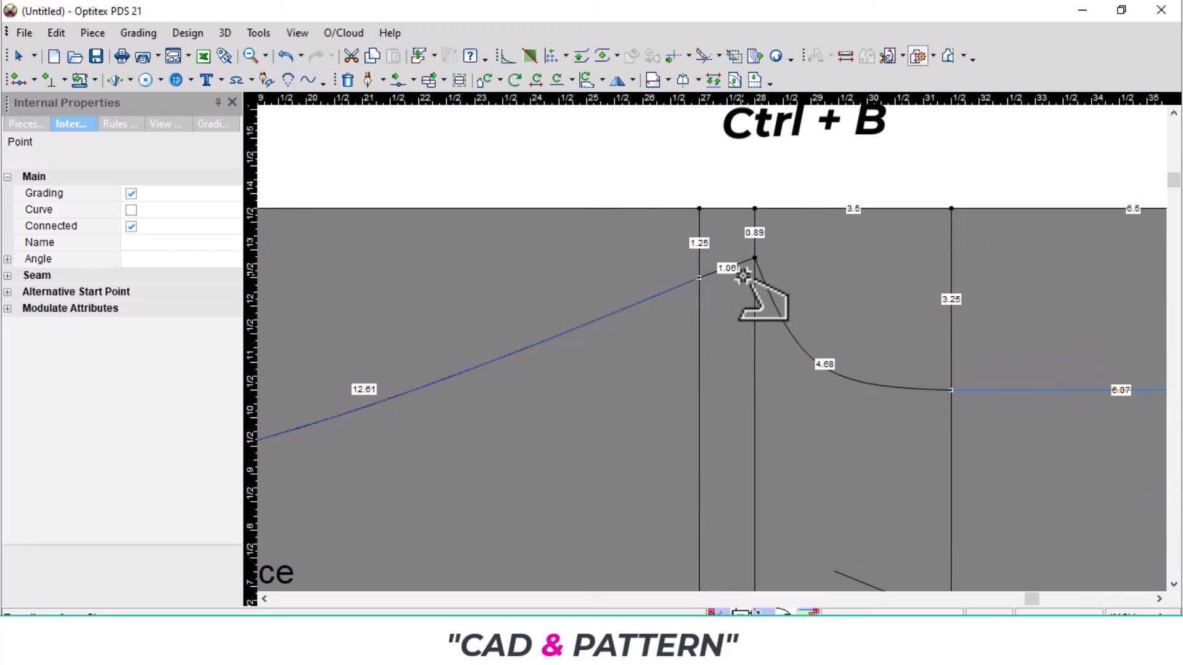
click(803, 340)
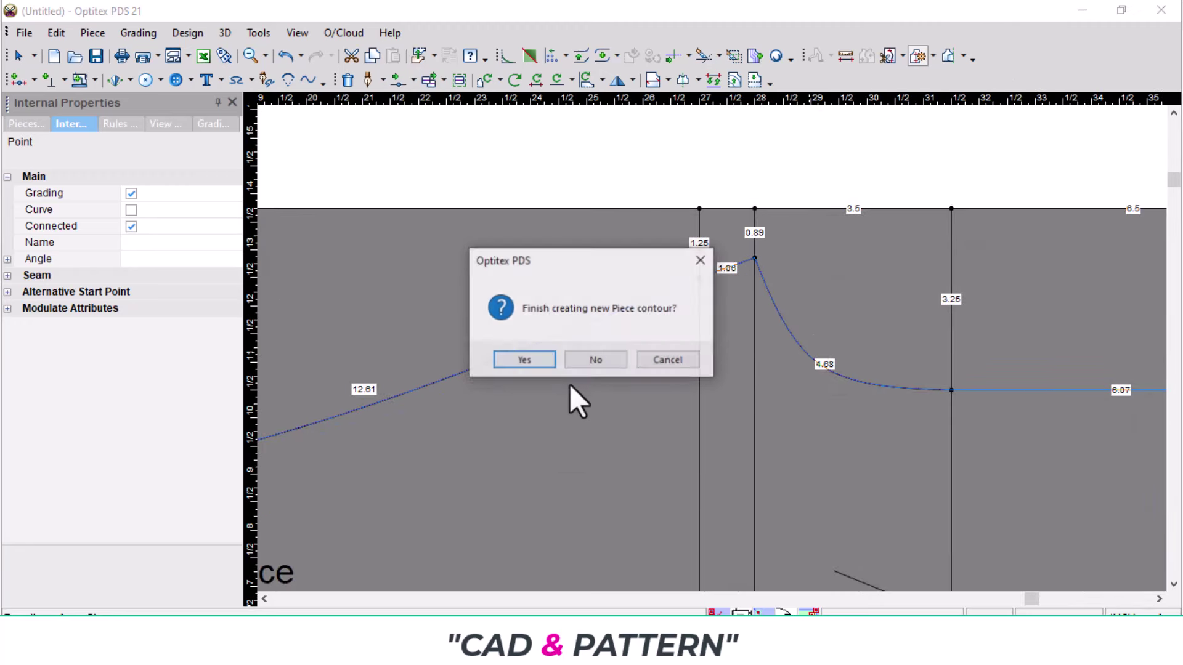
click(545, 361)
scroll(619, 479, down, 6)
drag(719, 335, 484, 352)
click(627, 344)
- Rotate the original piece upright and reposition Piece2 higher on the canvas
key(bracketleft)
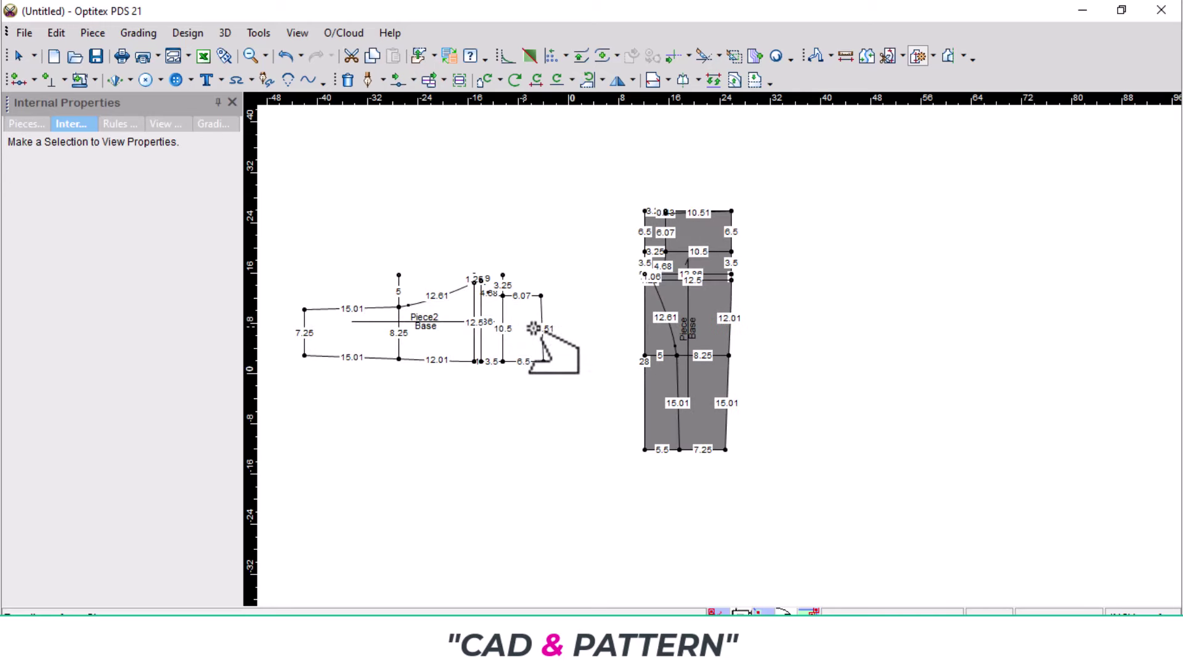
drag(457, 316, 486, 354)
scroll(486, 353, up, 7)
drag(721, 353, 618, 212)
scroll(541, 349, up, 2)
- Trim Piece2's four vertical internal lines back to its outline
key(shift+t)
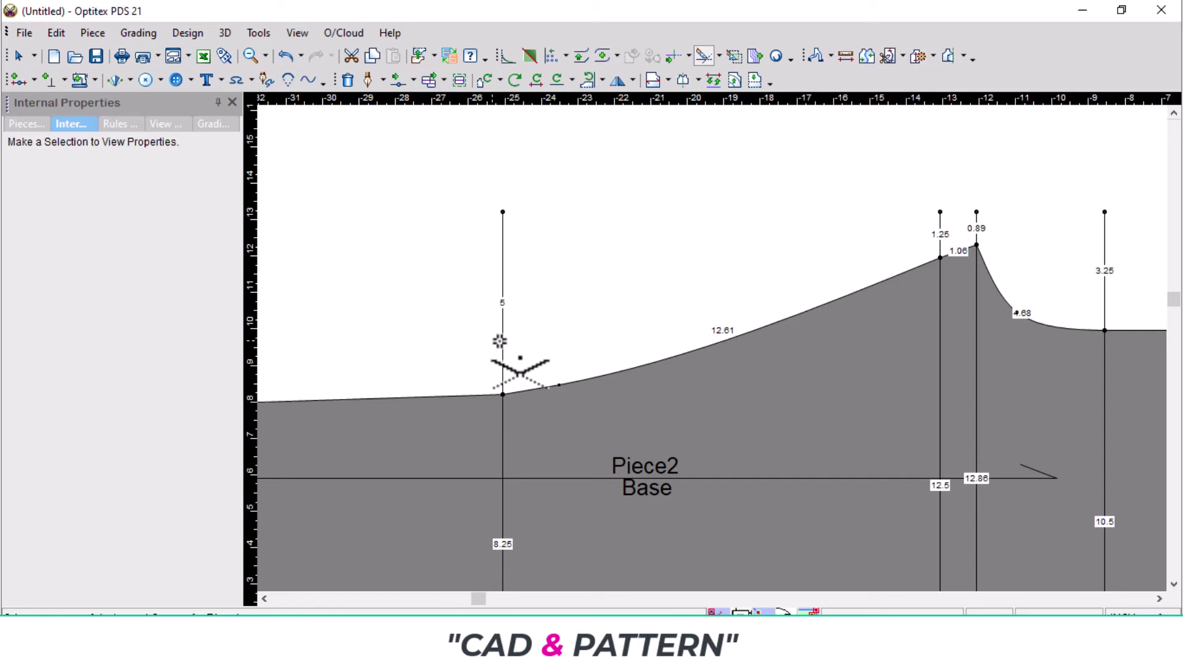
click(500, 216)
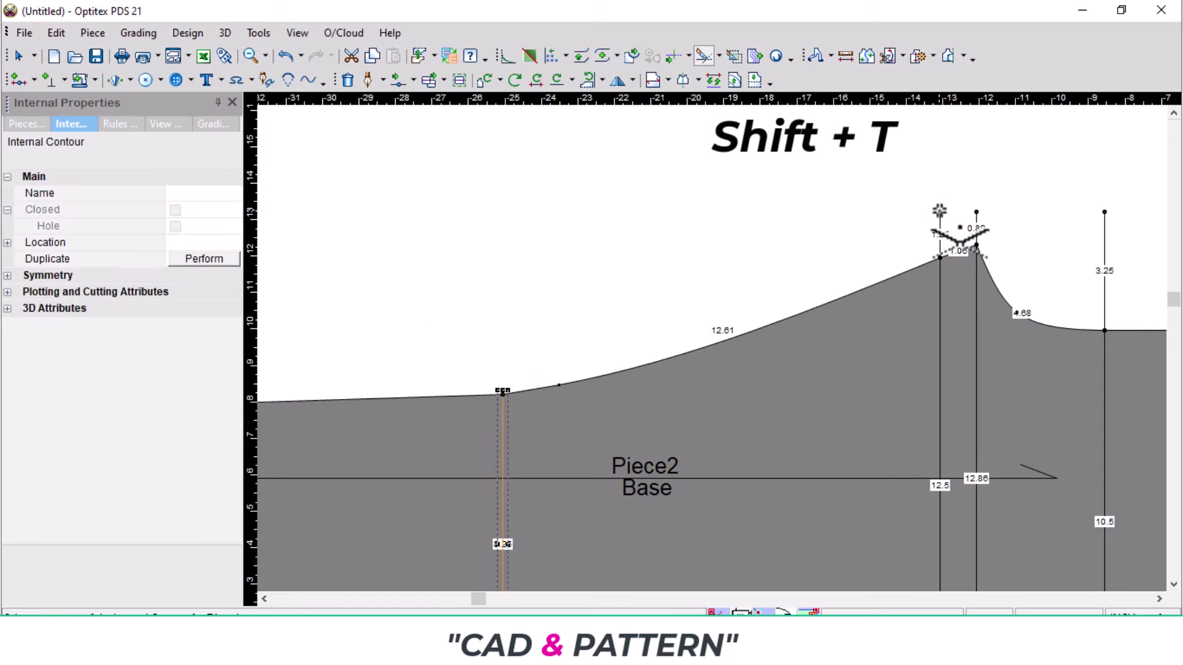
click(941, 217)
click(977, 217)
click(1106, 210)
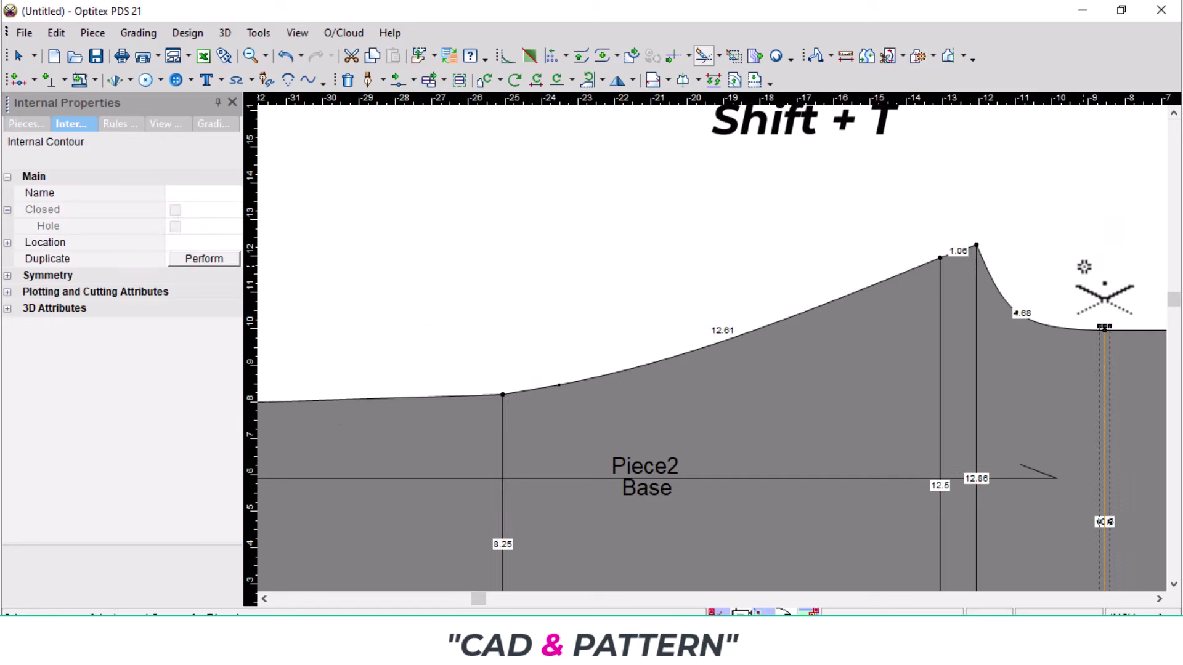
scroll(700, 409, down, 3)
scroll(709, 349, up, 2)
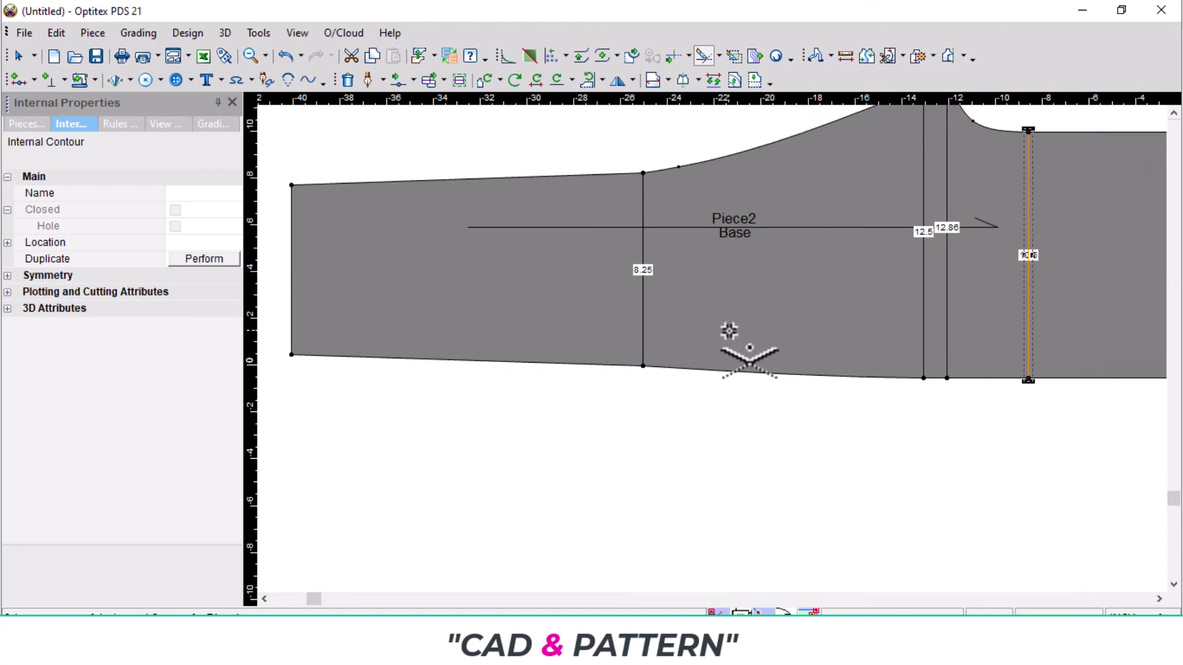
scroll(729, 337, up, 1)
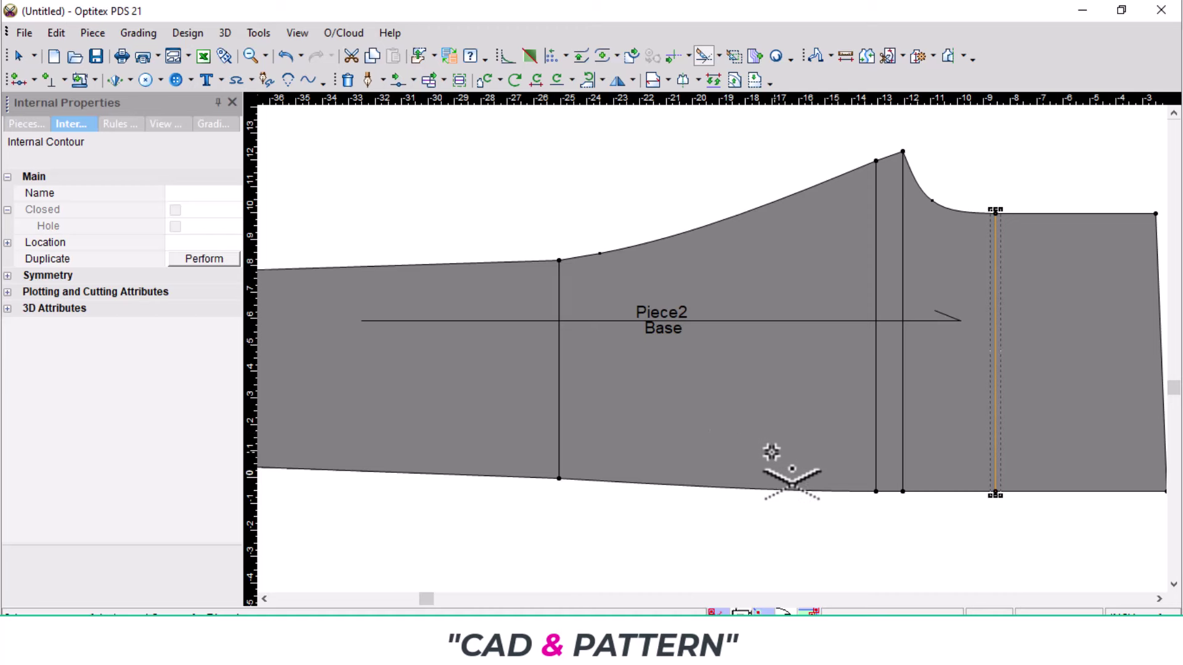
scroll(774, 454, down, 1)
- Rotate Piece2 so its long leg runs vertically downward
key(r)
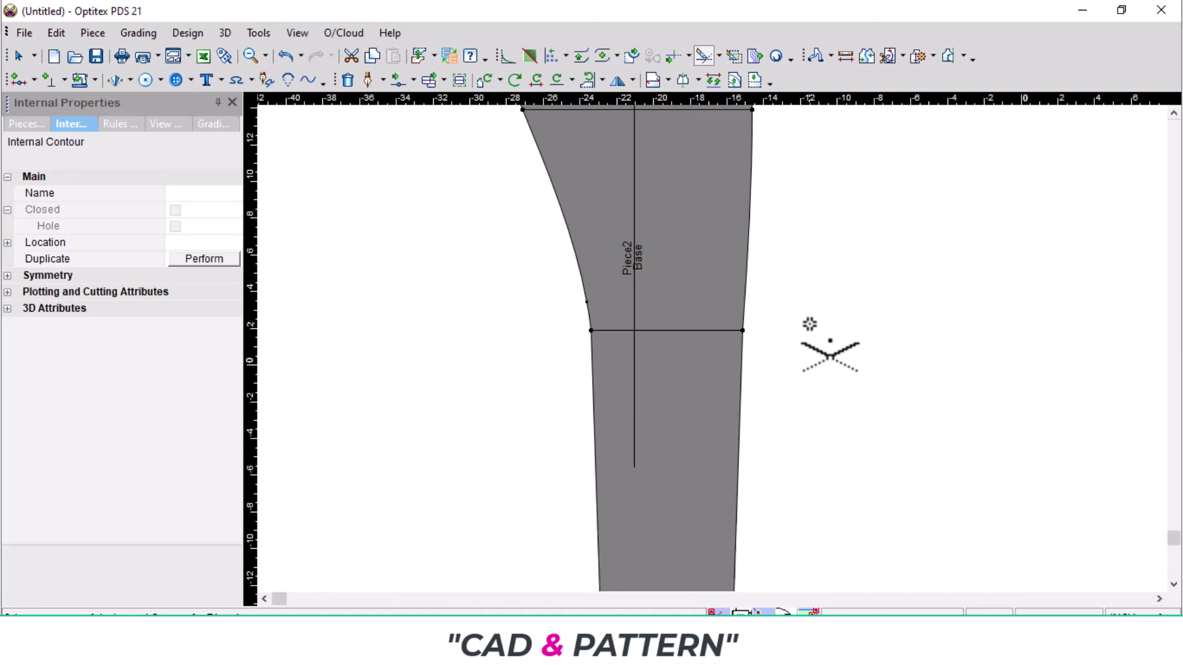
scroll(731, 290, down, 3)
scroll(745, 341, up, 2)
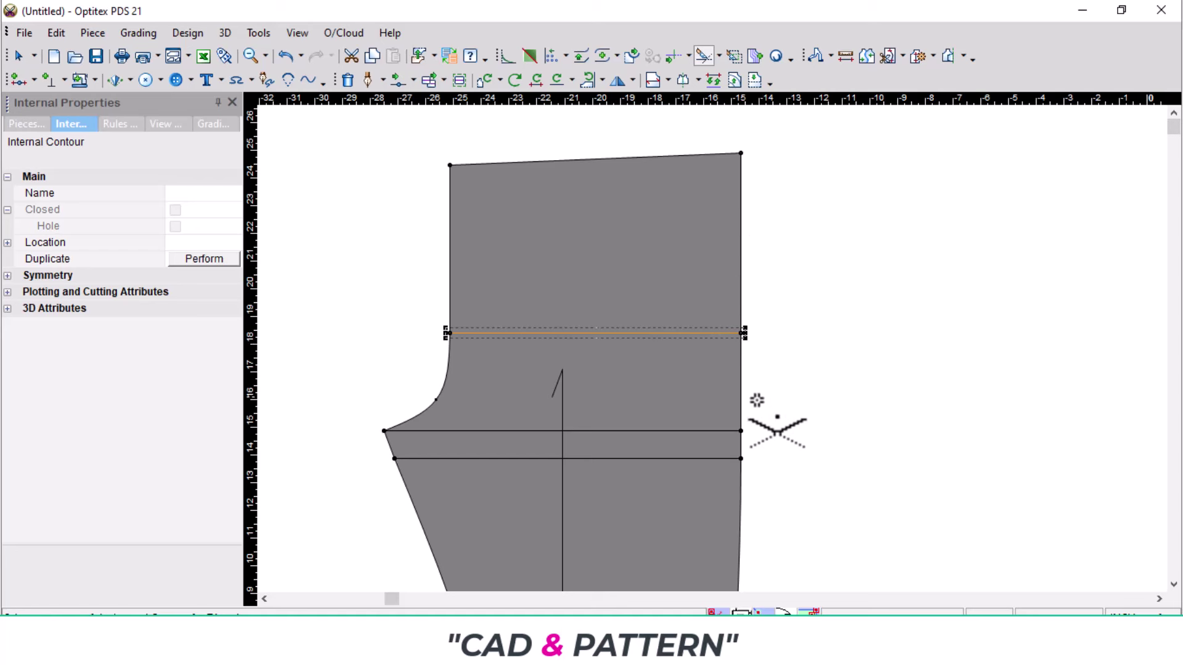
key(Delete)
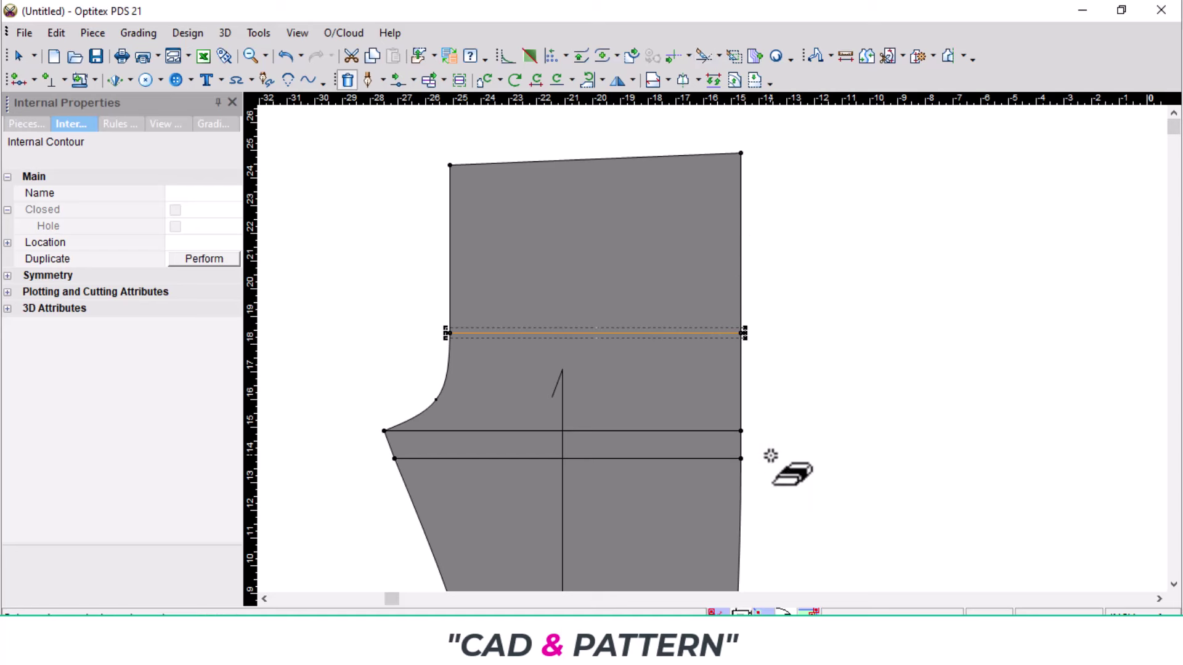
- Delete the extra horizontal internal line at Piece2's crotch point
click(677, 429)
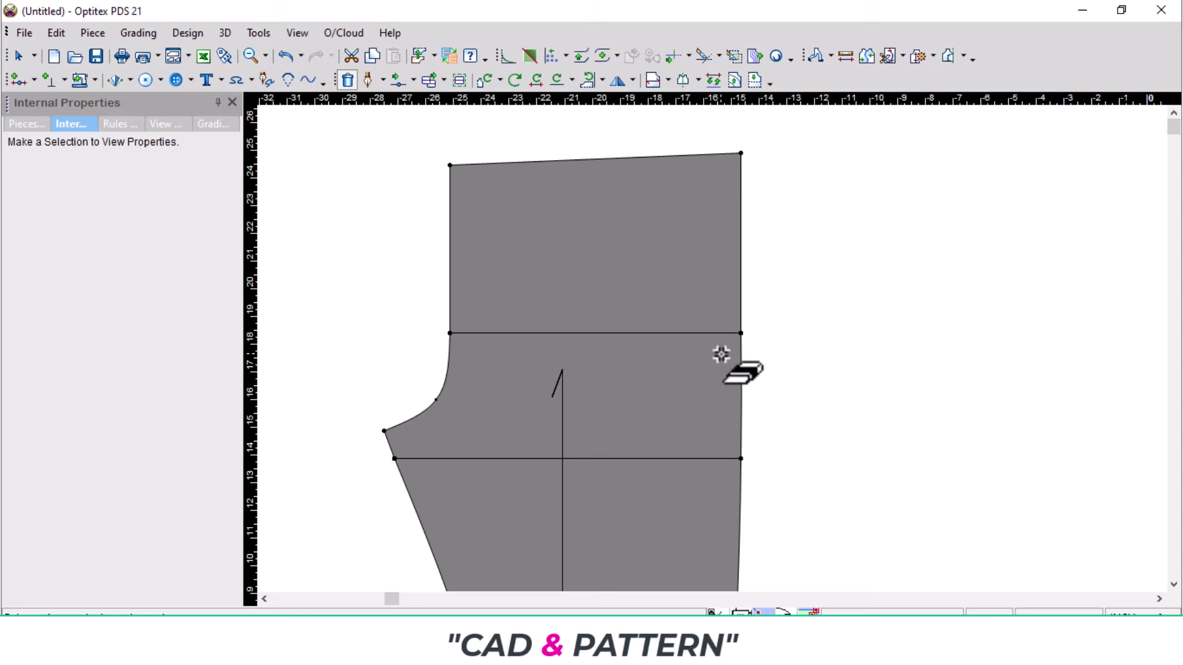
scroll(717, 350, down, 2)
scroll(716, 346, up, 2)
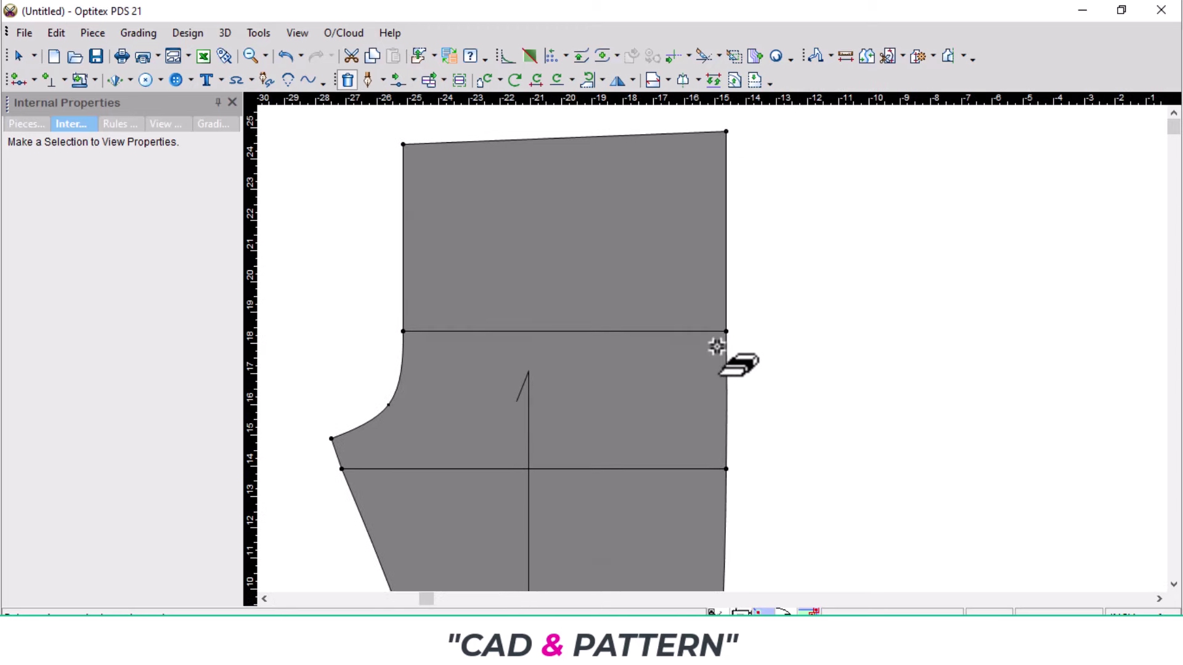
key(i)
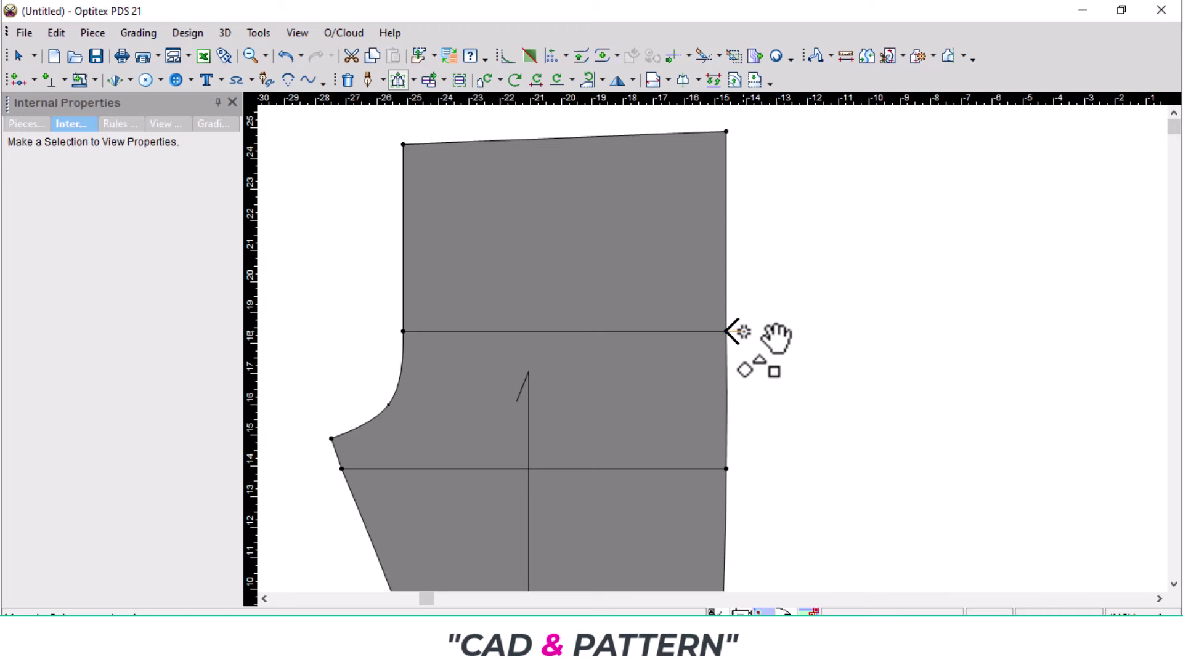
- Move Piece2's side point on the upper internal line by X 0.55, Y 0
click(742, 331)
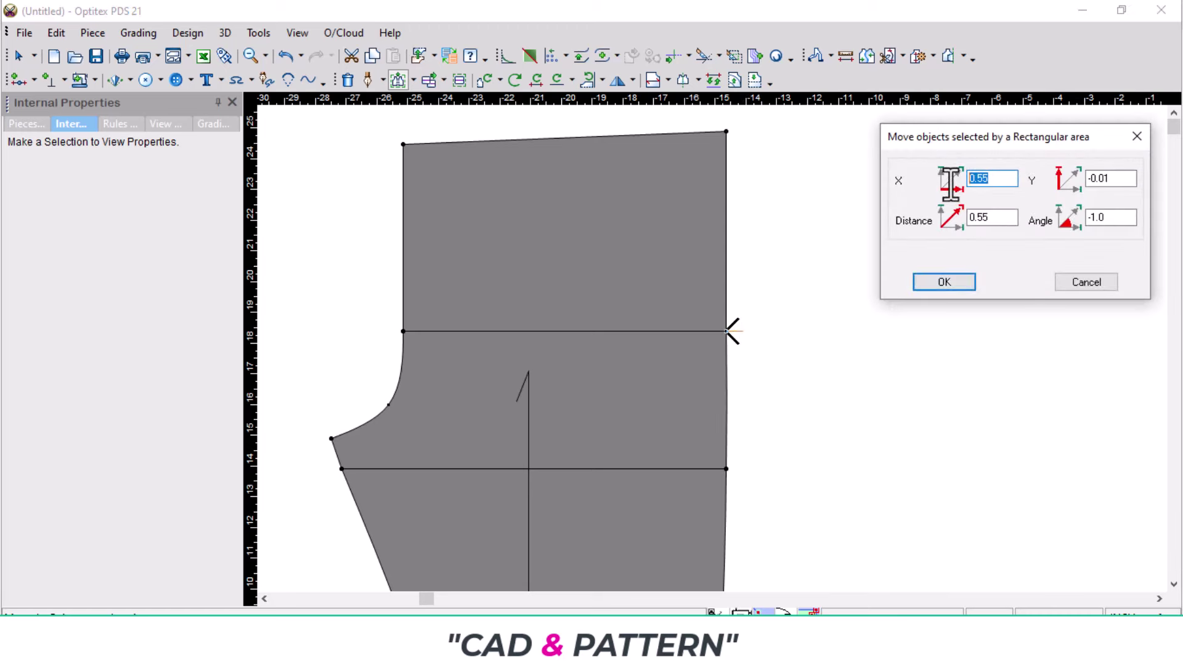
double_click(1135, 179)
text(0)
key(Return)
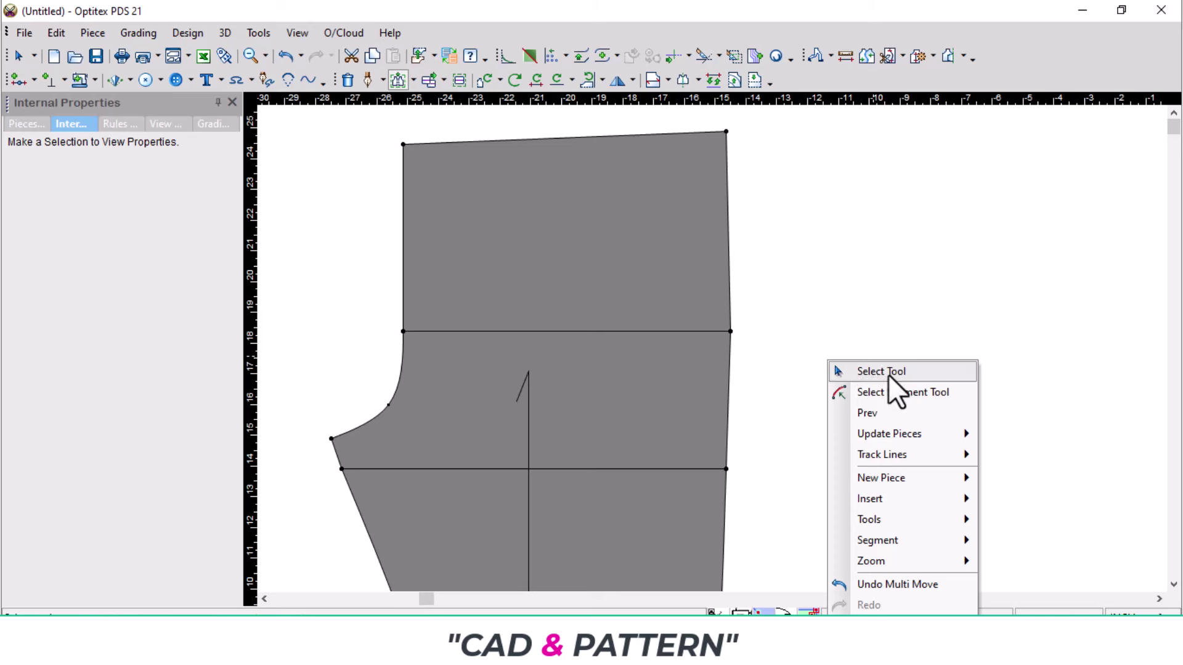
click(887, 372)
click(730, 332)
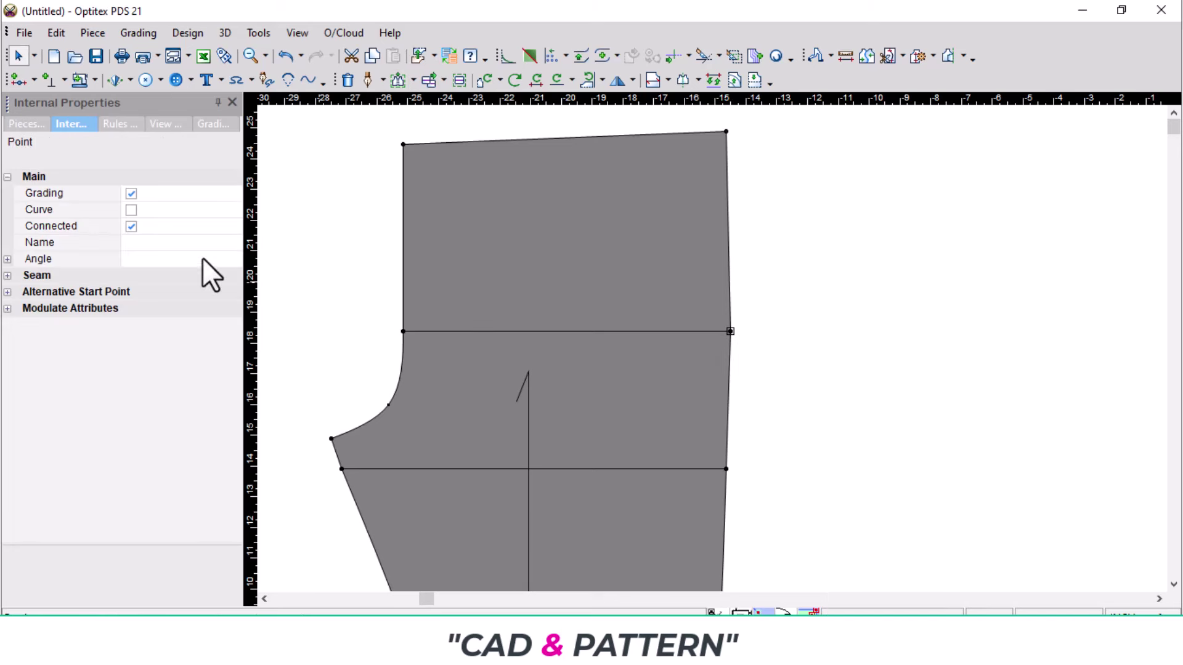
- Make the moved side point a curve point for a smooth side seam
click(130, 210)
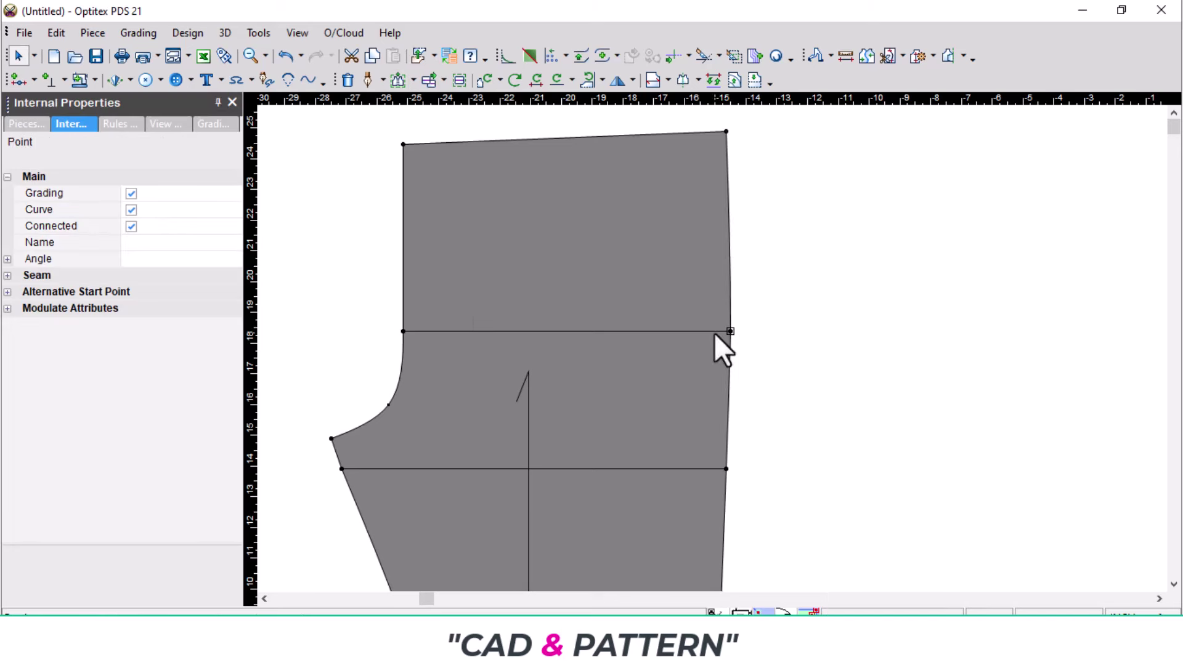
scroll(726, 355, down, 4)
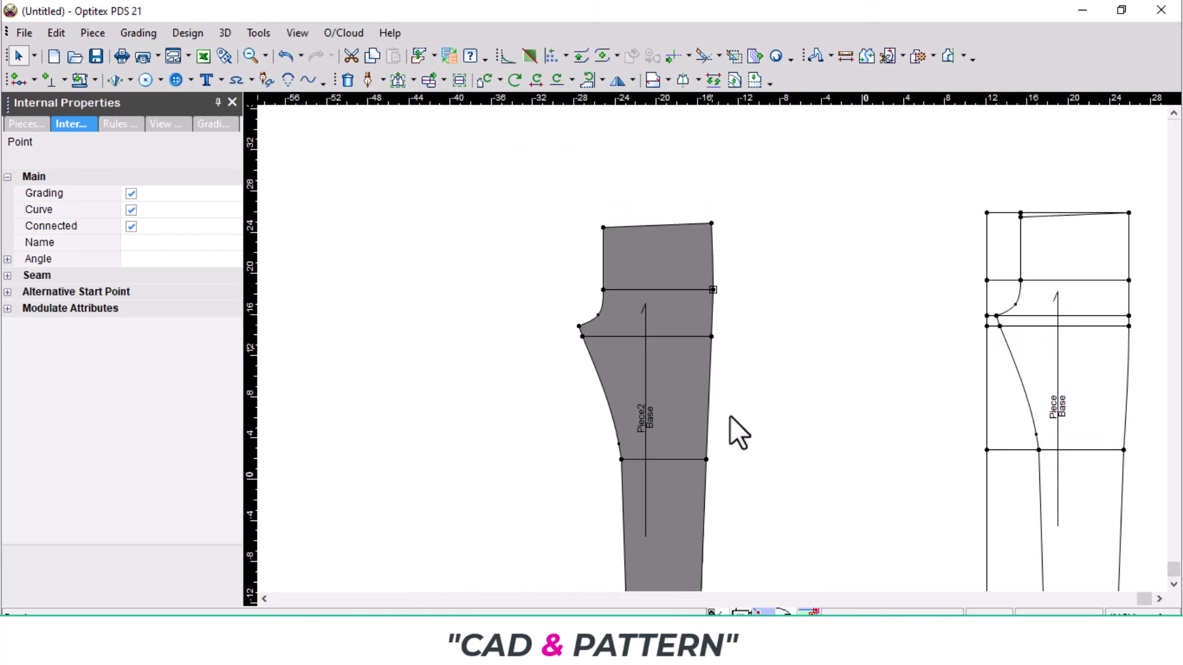
scroll(729, 415, up, 4)
scroll(721, 307, down, 3)
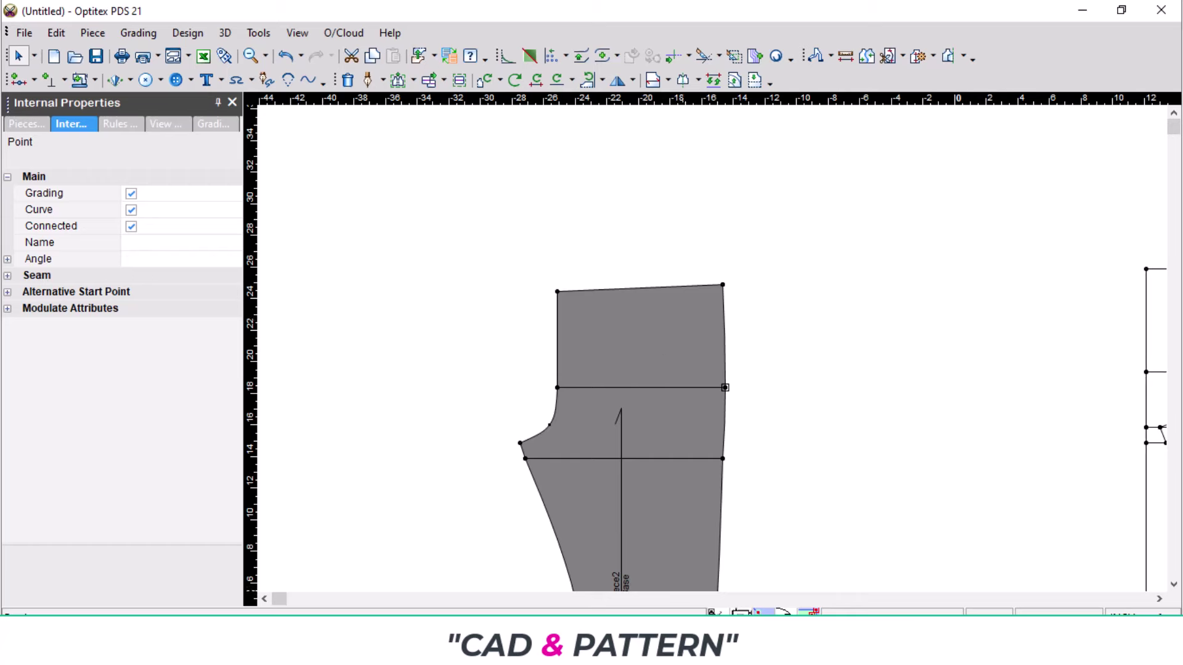
- Compare Piece2's outline and internal line lengths against the PDF measurement chart
click(559, 650)
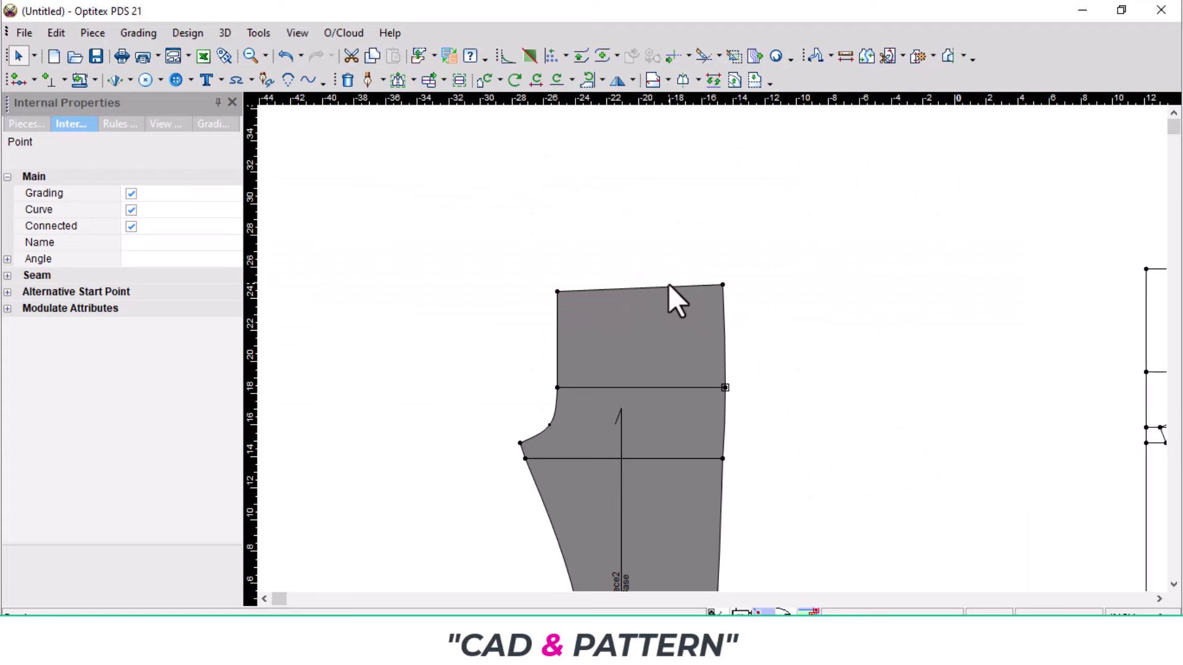
key(F9)
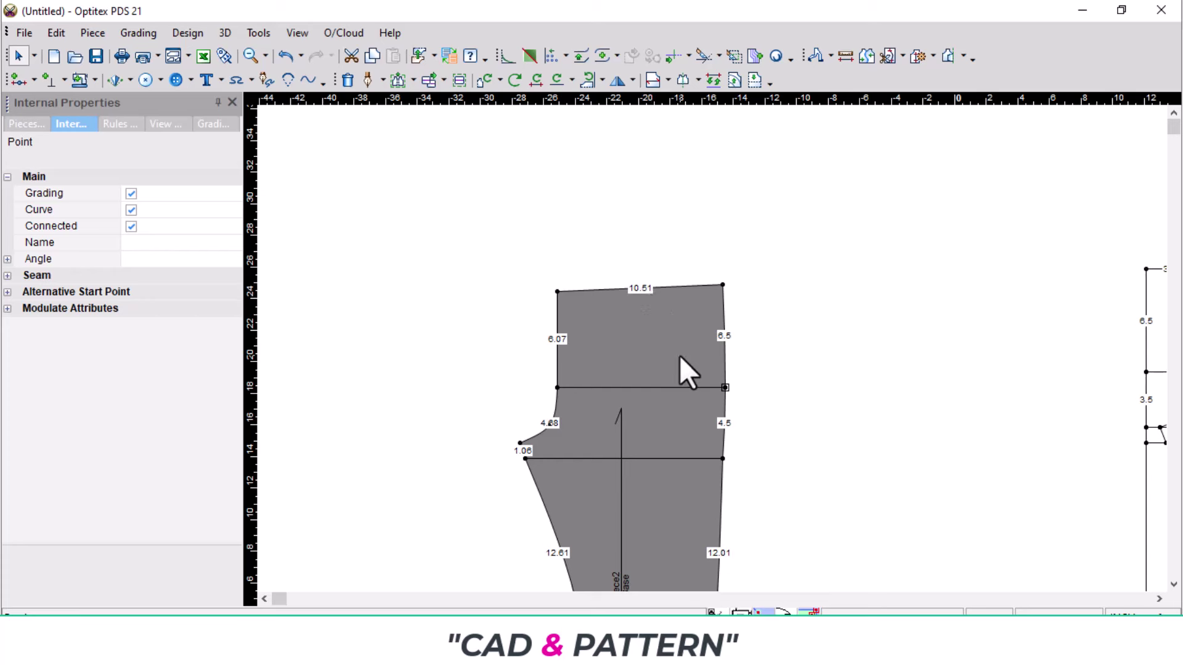
key(shift+F9)
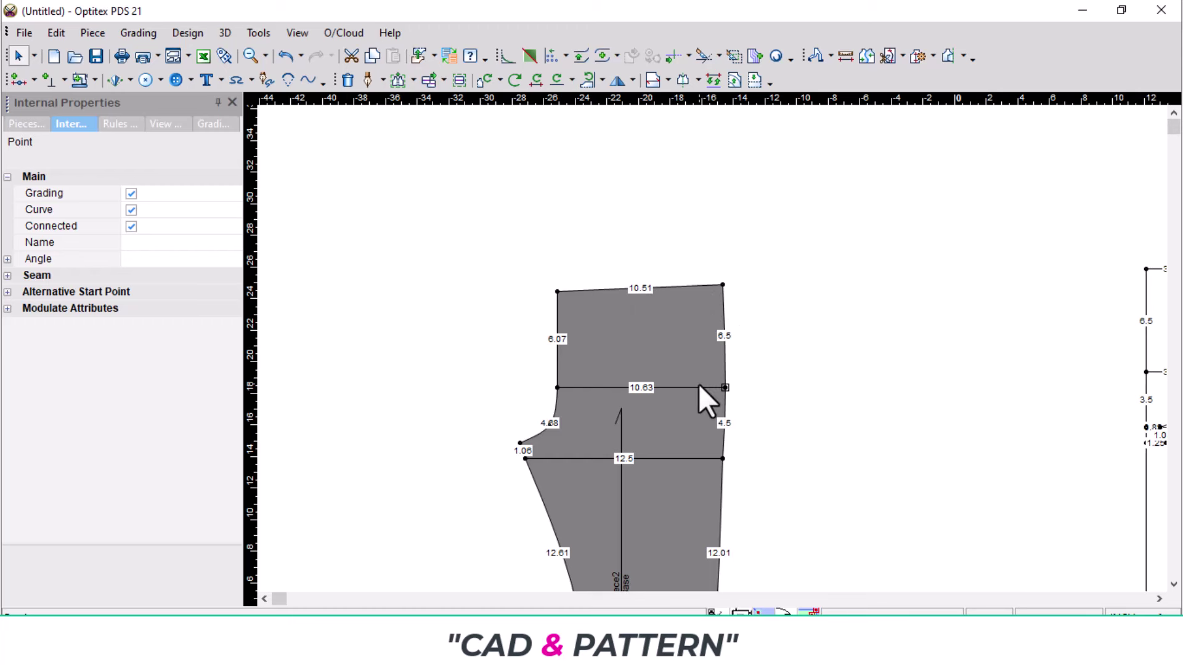
key(3)
key(4)
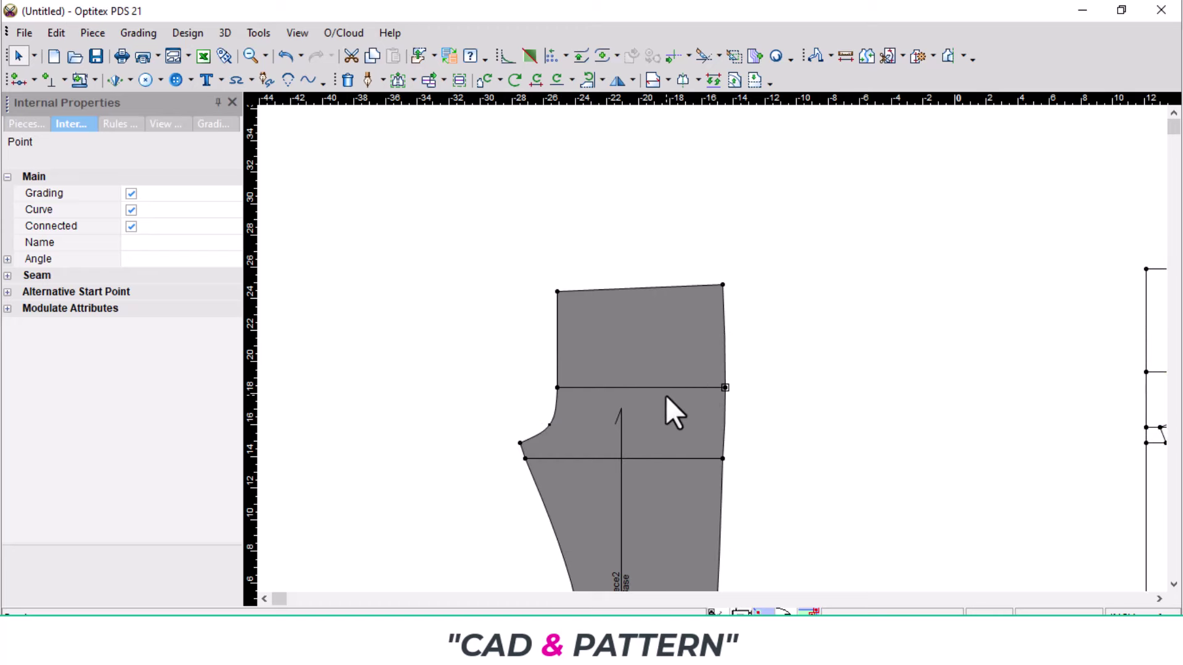
scroll(673, 449, down, 5)
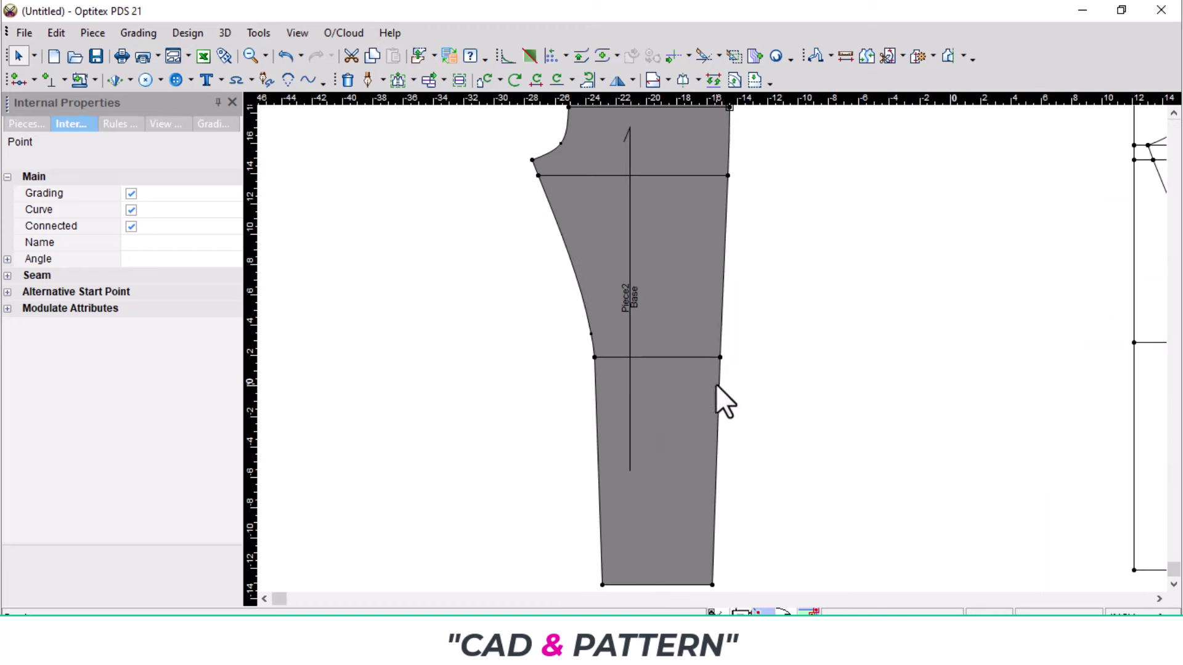
scroll(700, 430, down, 1)
scroll(734, 301, down, 2)
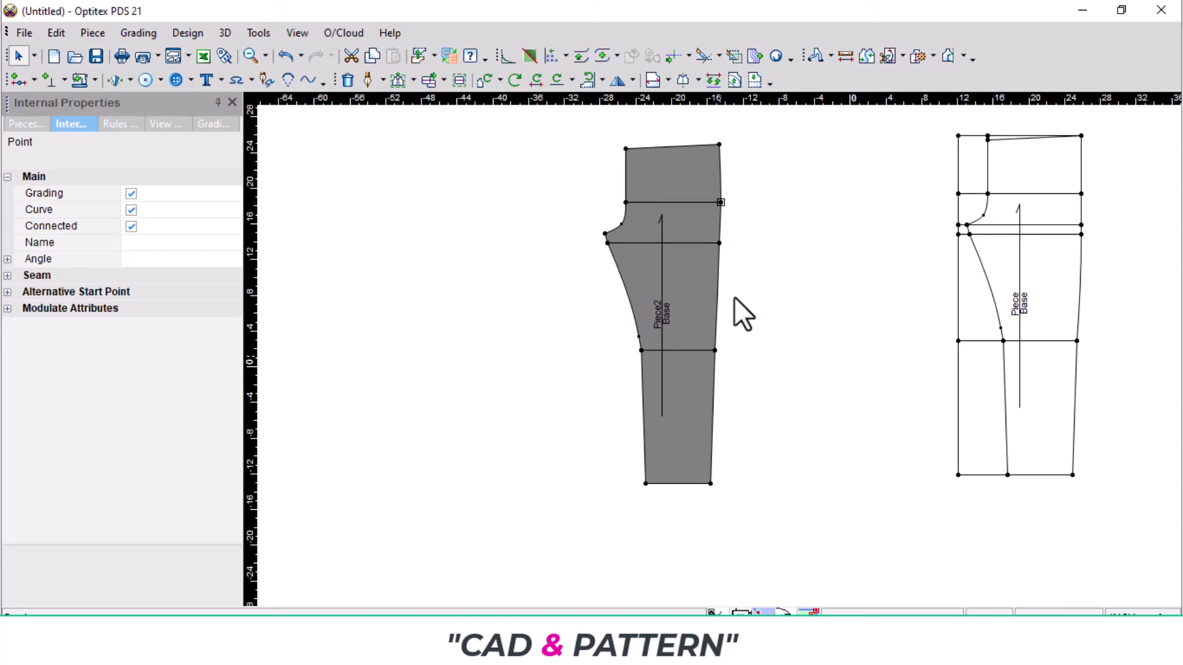
scroll(734, 297, up, 1)
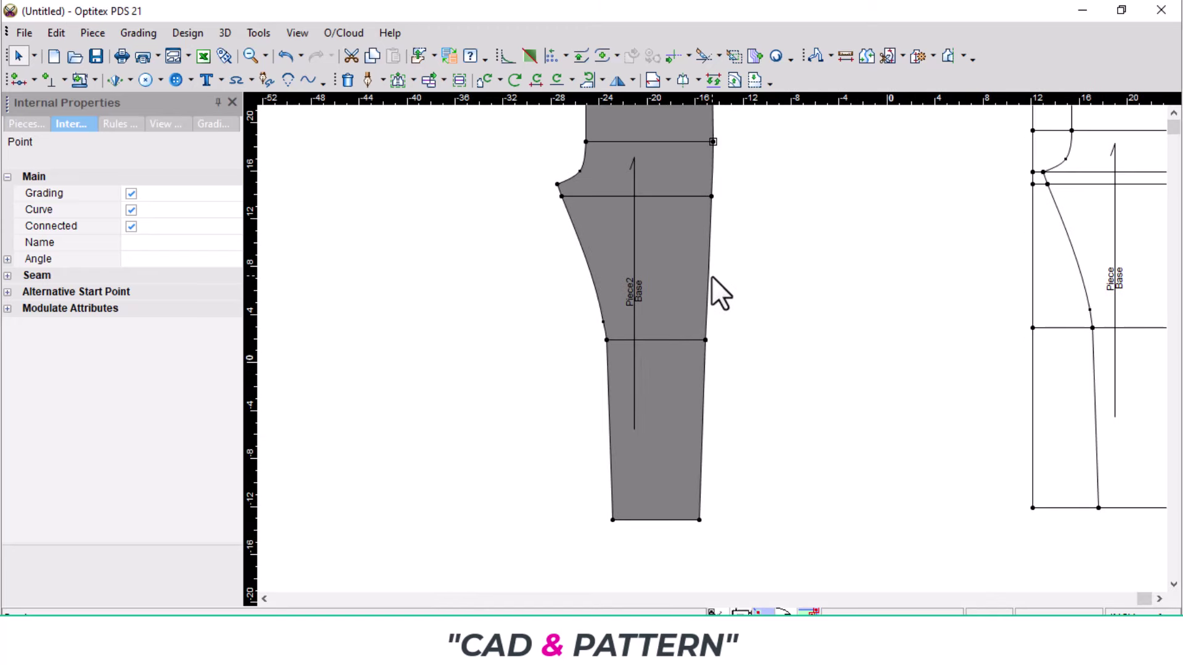
scroll(711, 276, down, 1)
scroll(729, 305, up, 2)
scroll(661, 494, down, 2)
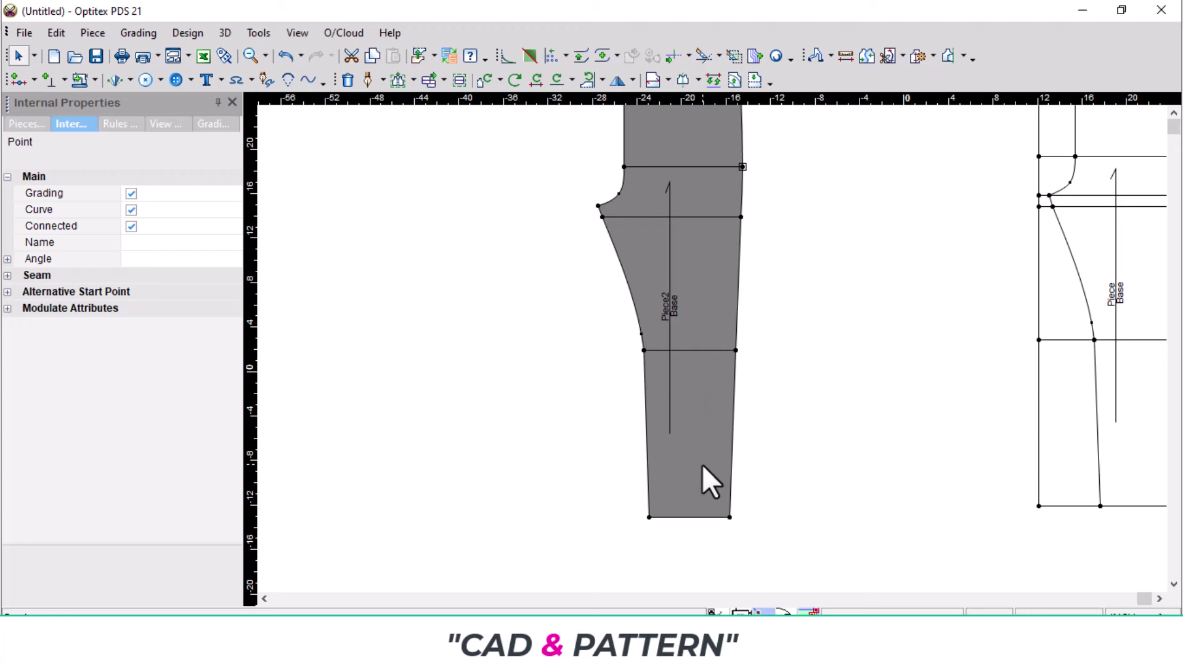
key(b)
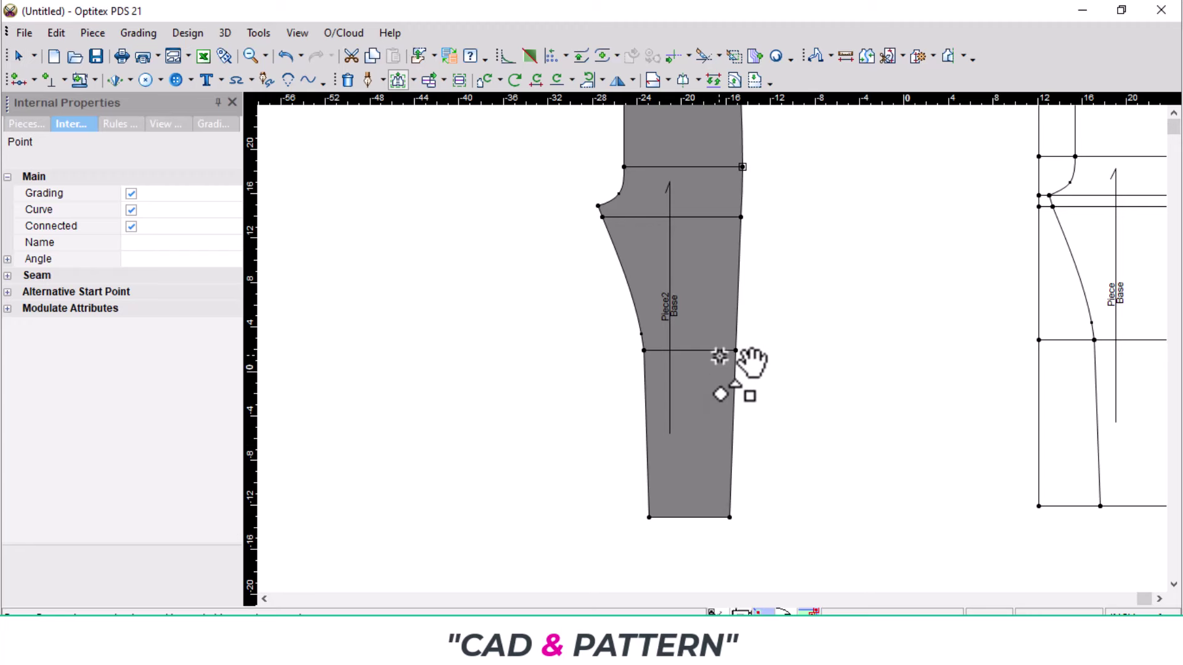
scroll(733, 363, up, 2)
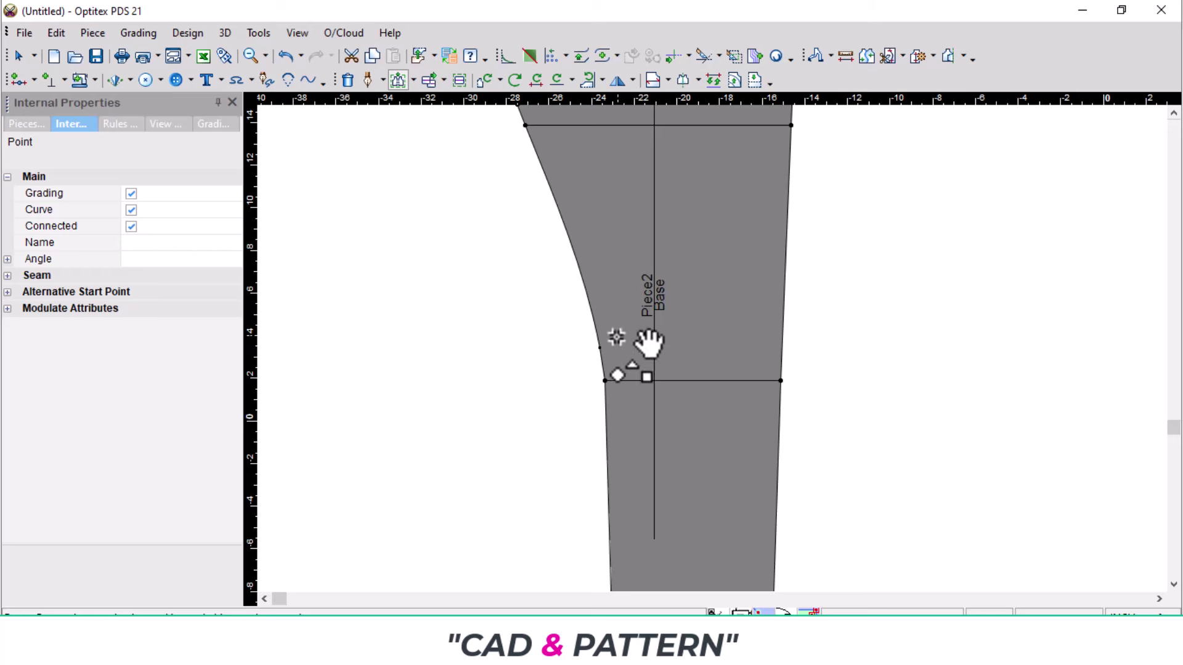
scroll(744, 356, down, 1)
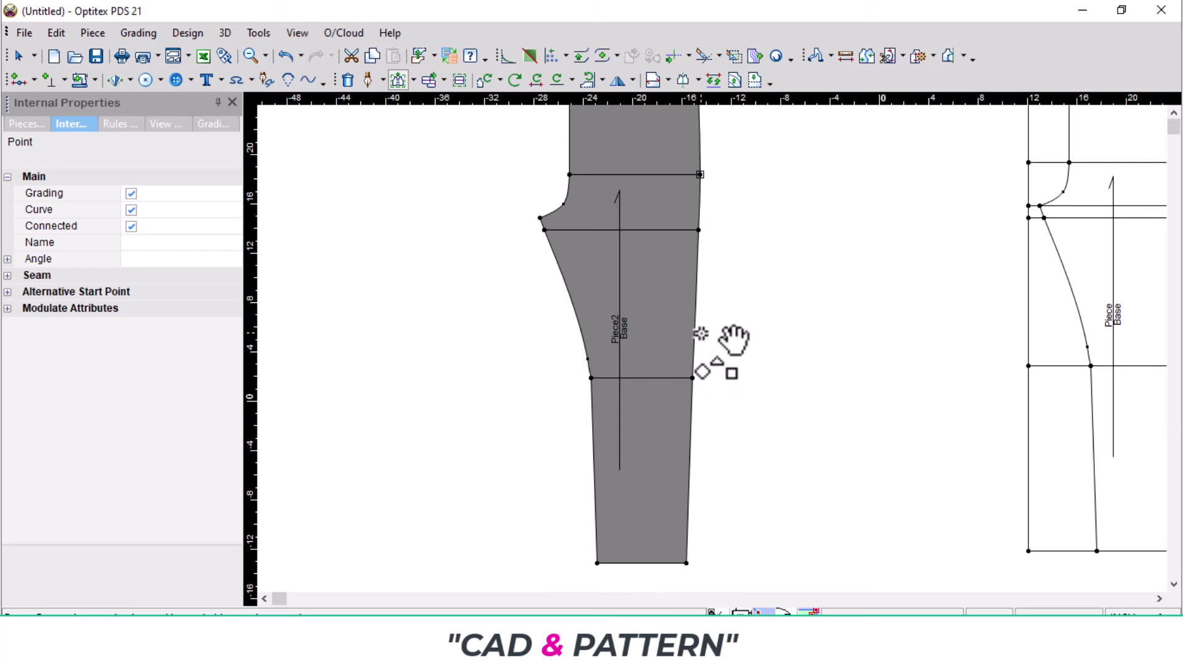
scroll(718, 286, down, 1)
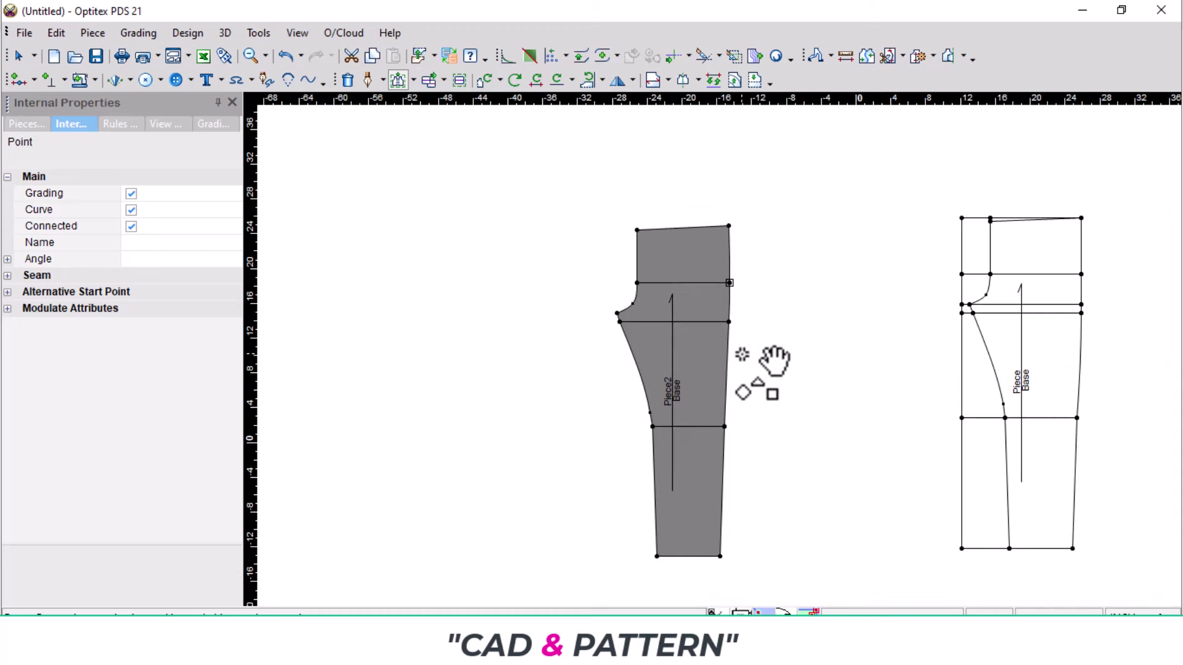
scroll(718, 338, up, 2)
scroll(718, 331, down, 1)
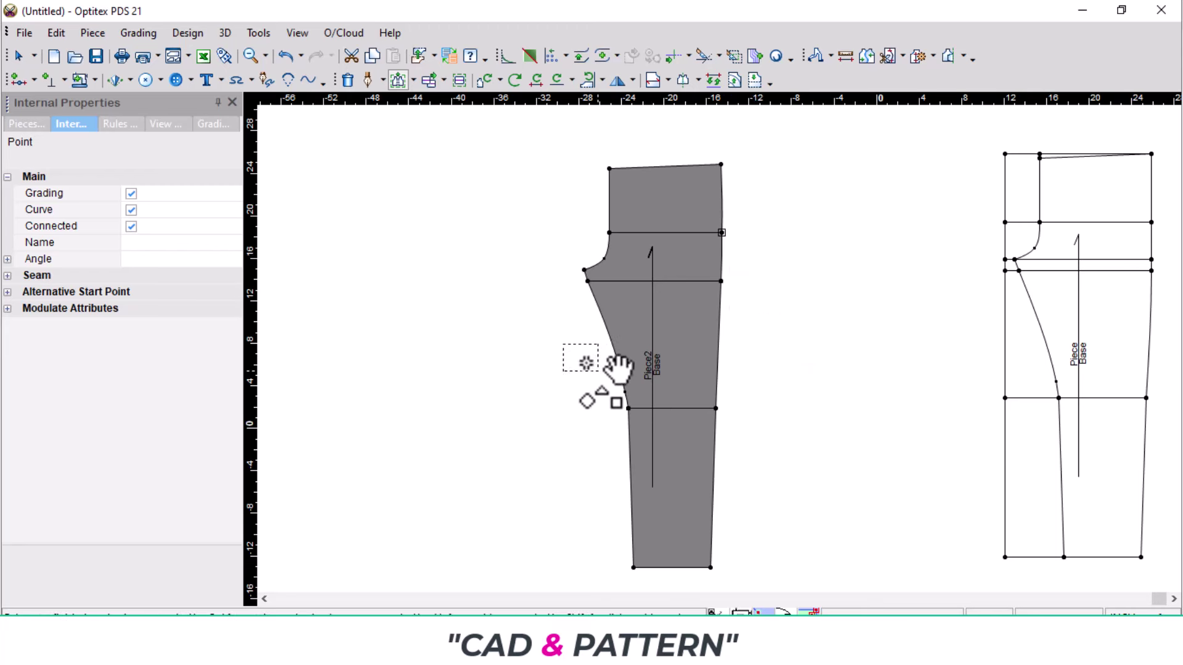
- Move Piece2's knee-line points inward by X -1/8
drag(586, 363, 803, 465)
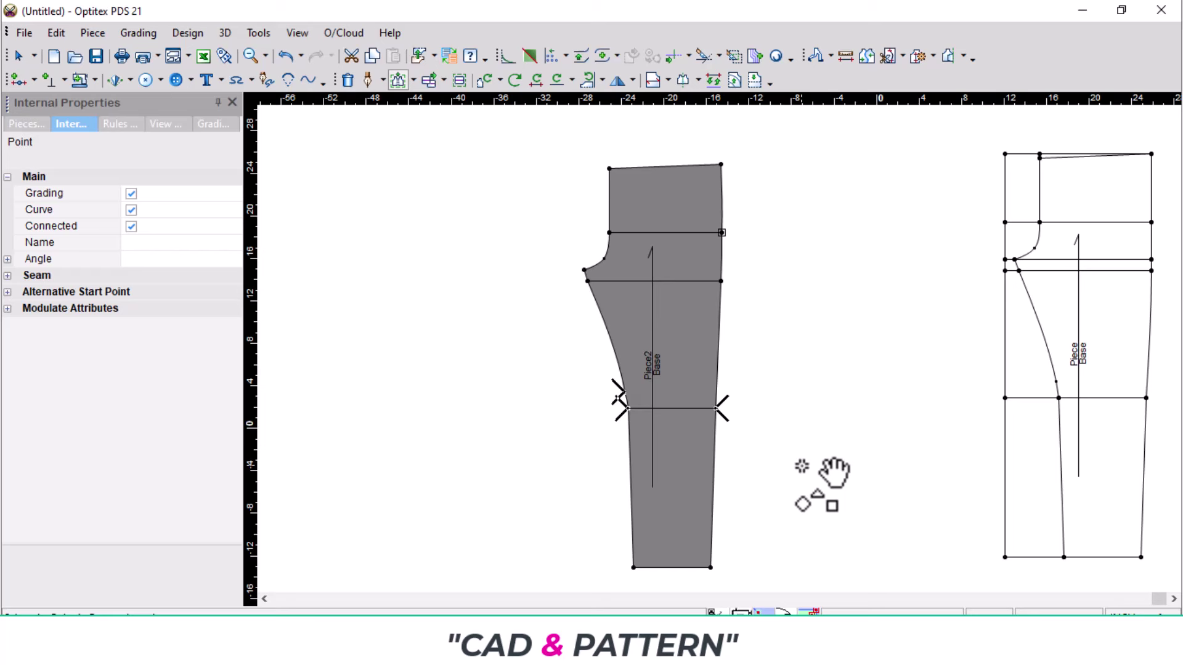
click(718, 407)
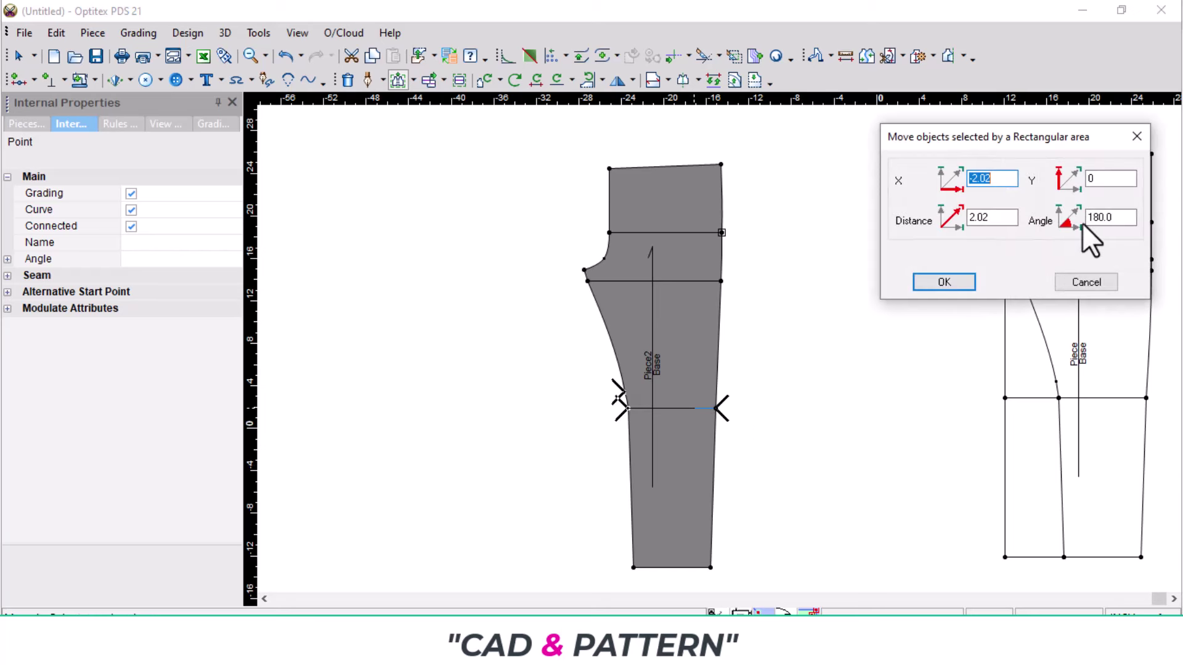
text(-1/8)
key(Return)
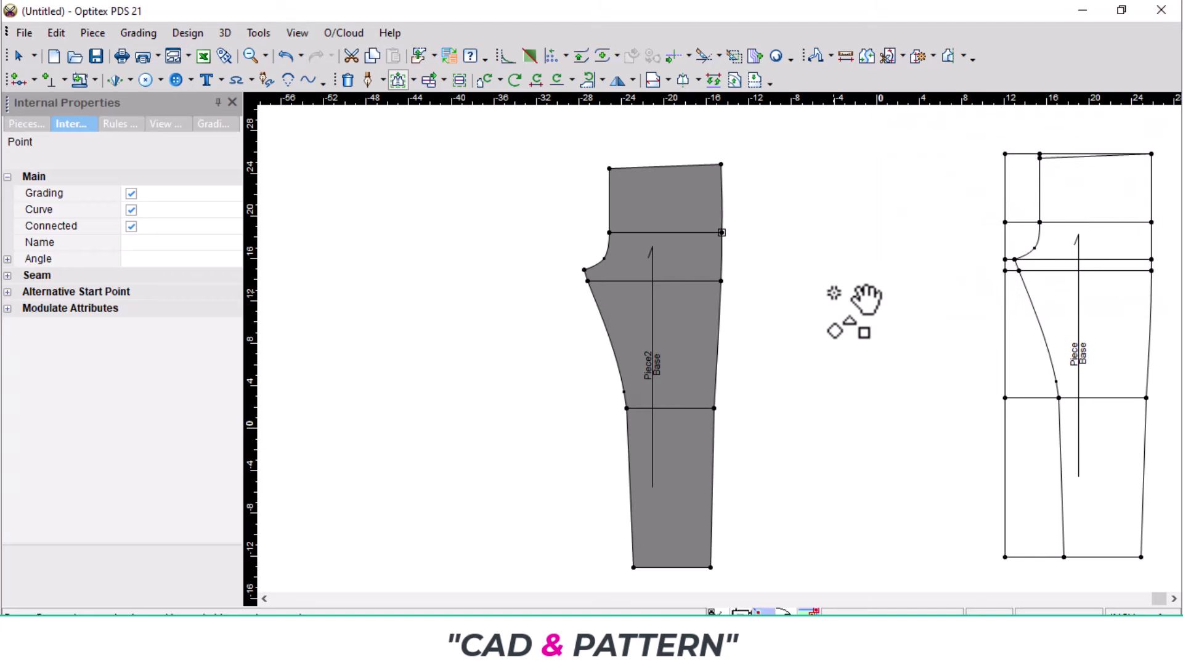
scroll(746, 351, up, 2)
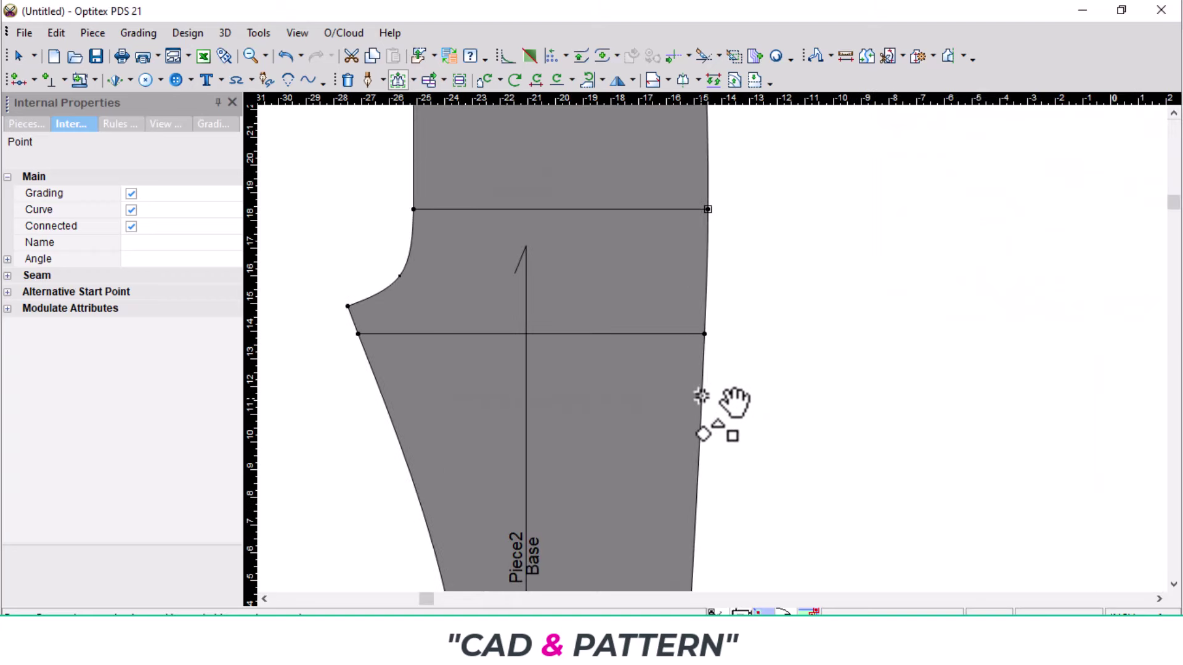
scroll(733, 402, down, 1)
scroll(727, 400, down, 1)
scroll(718, 348, up, 3)
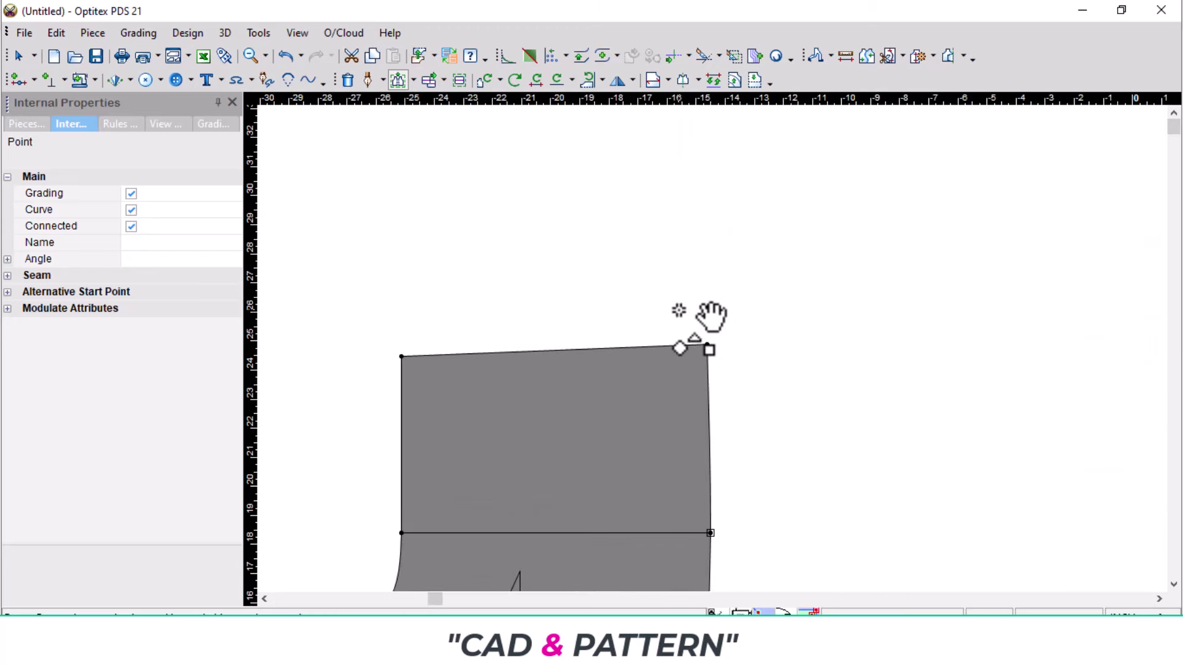
- Shift the top-right waist corner inward with an X value of -3
drag(706, 343, 676, 344)
text(-3/8)
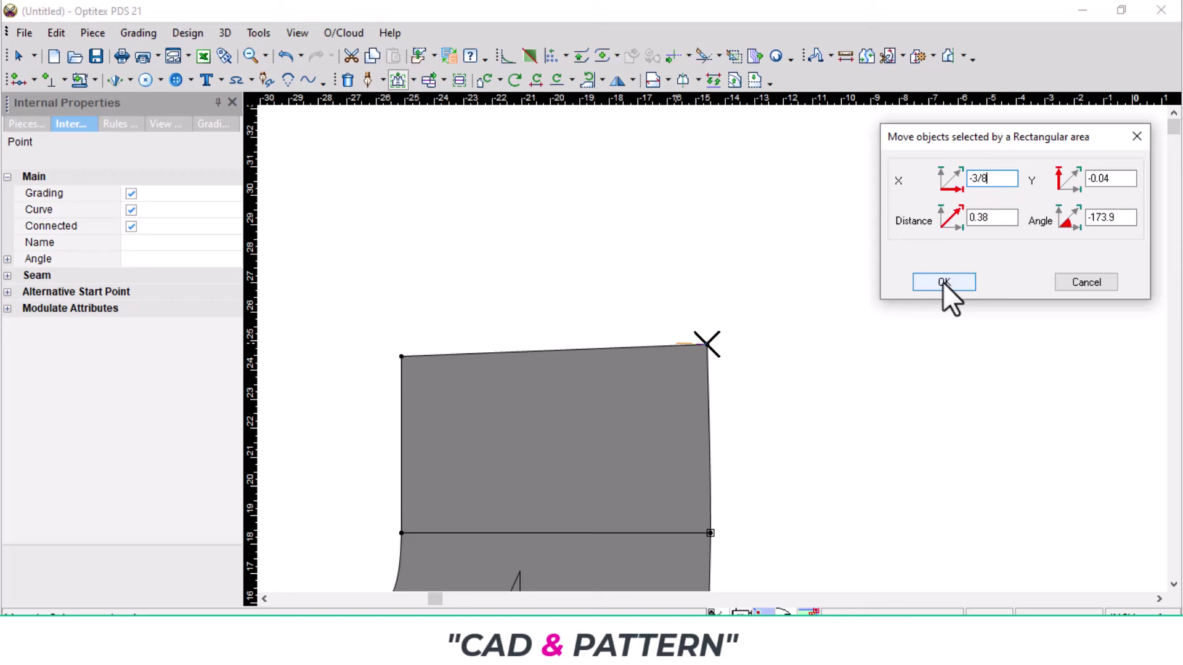
click(942, 282)
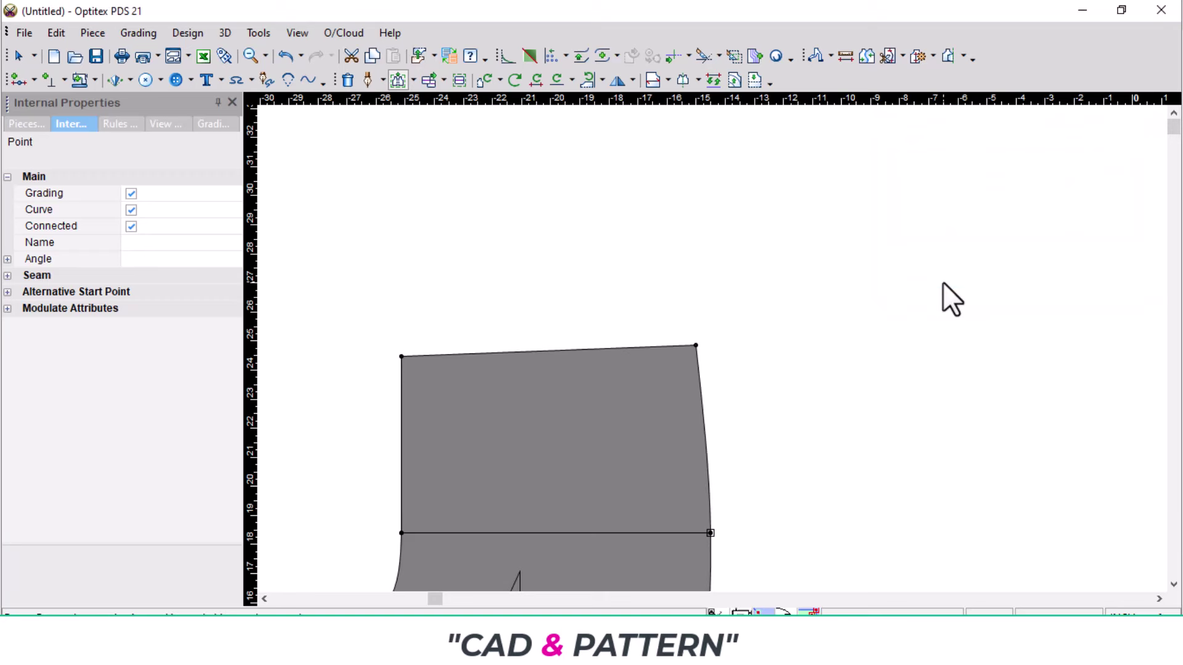
- Undo the top-right waist corner move
scroll(742, 403, down, 2)
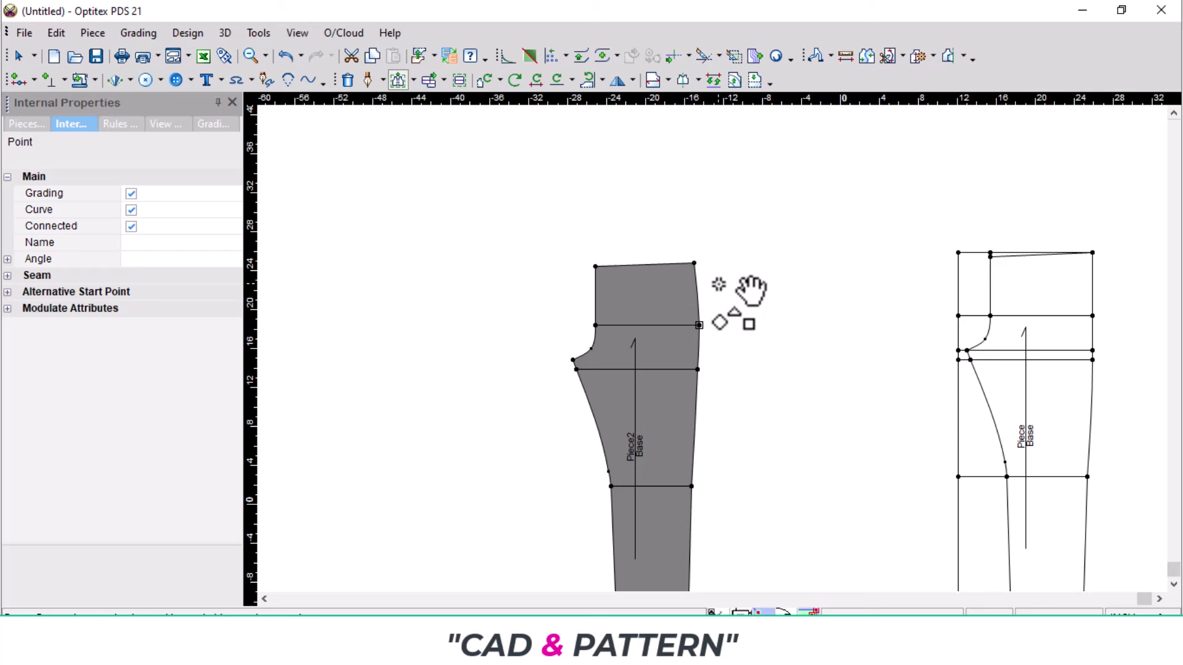
key(ctrl+z)
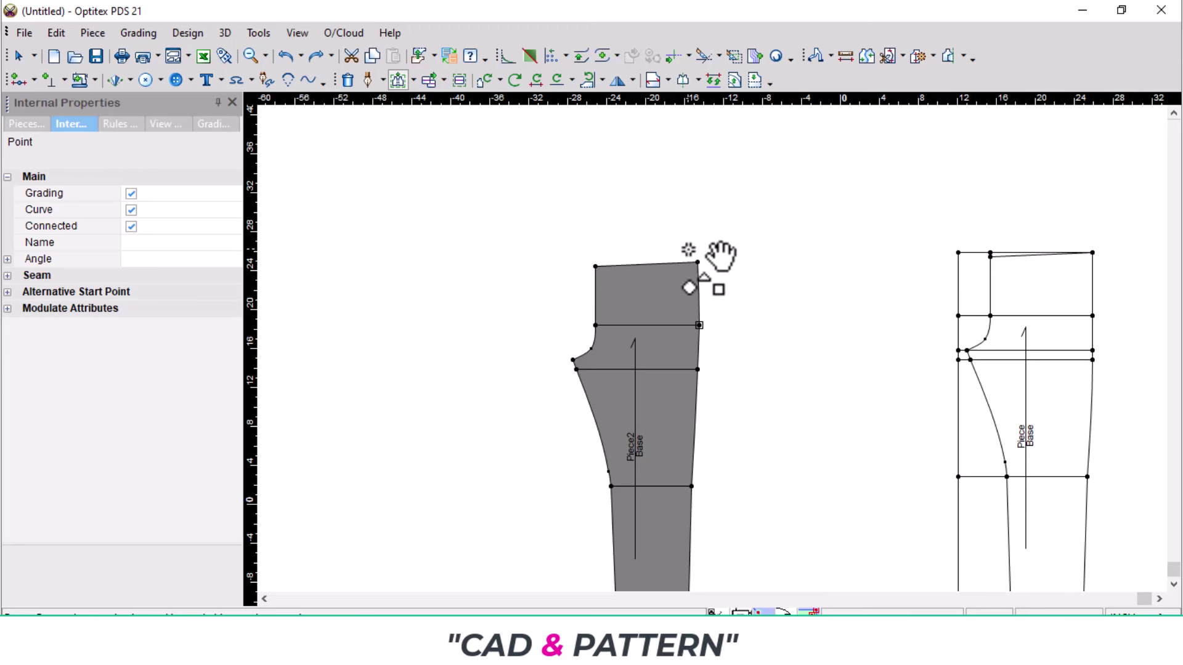
scroll(669, 444, up, 1)
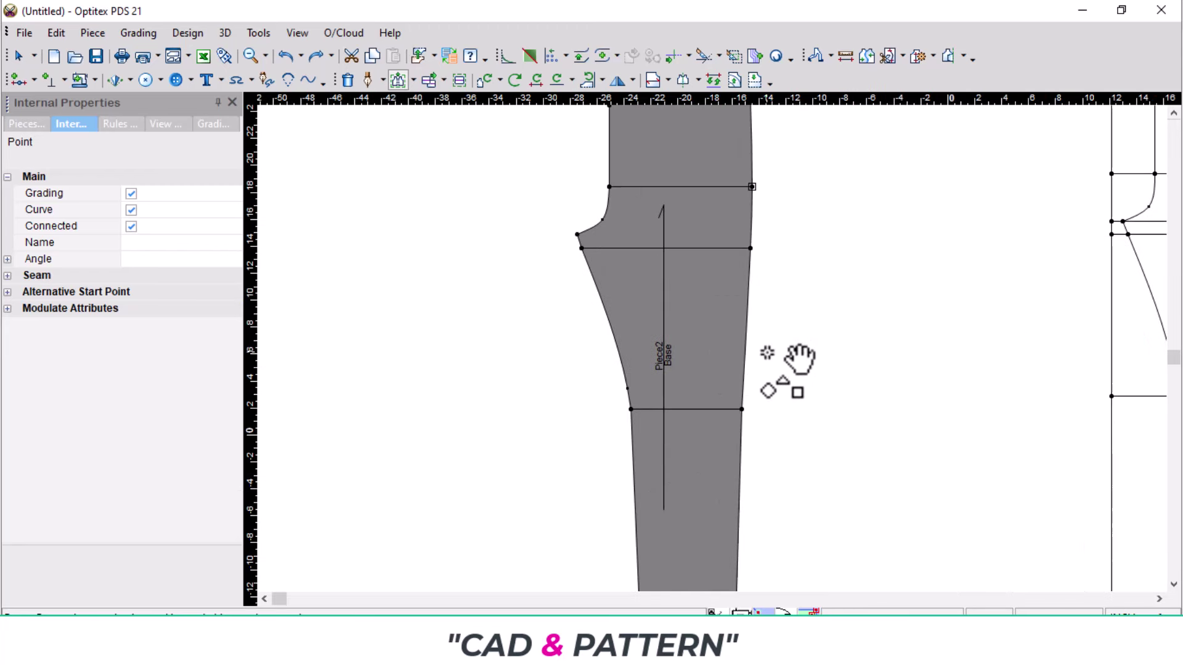
scroll(770, 351, down, 1)
scroll(760, 330, up, 2)
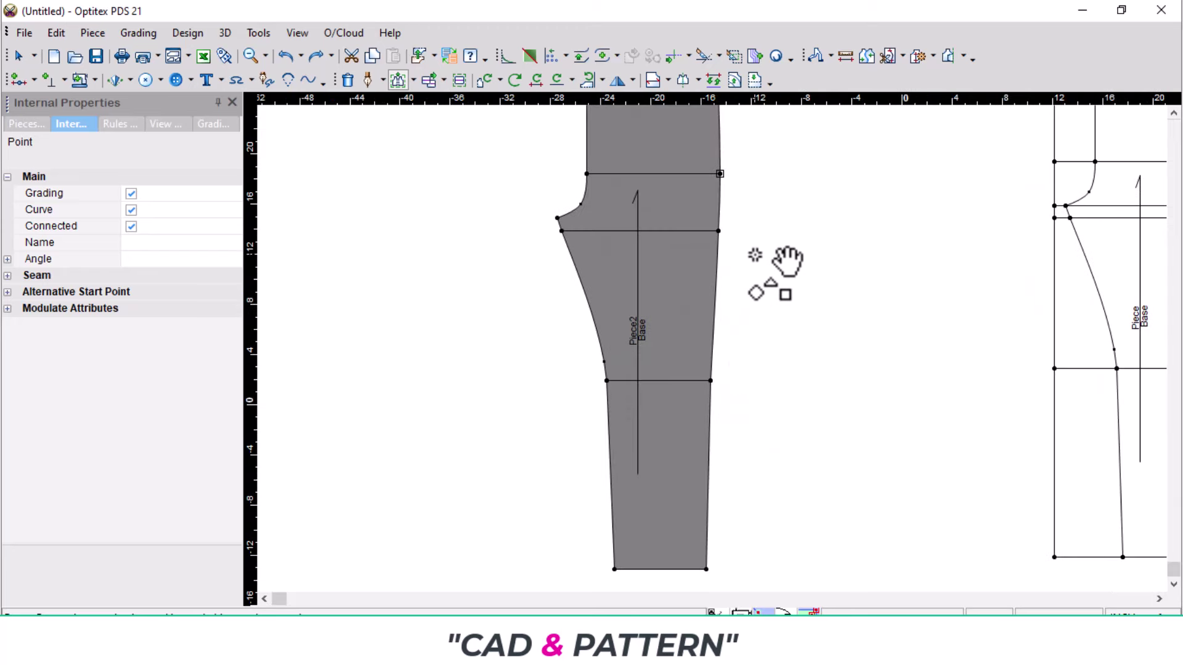
- Measure the inseam (28.64) and side seam (38.01) and check them against the spec sheet
click(845, 56)
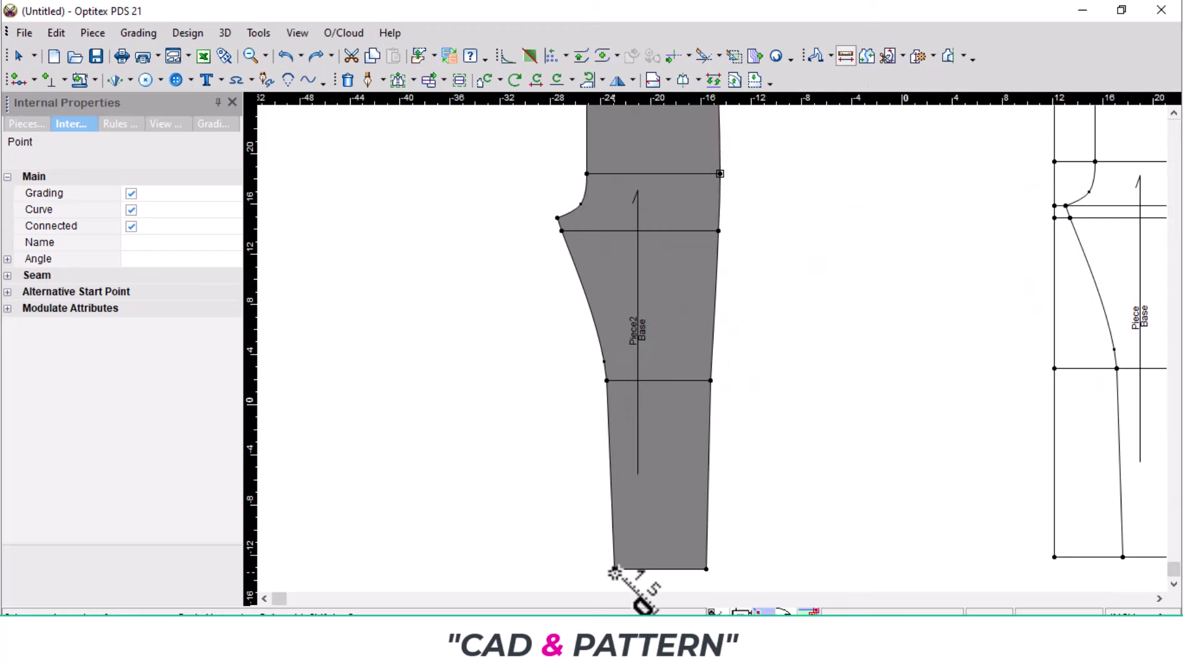
click(614, 568)
click(557, 218)
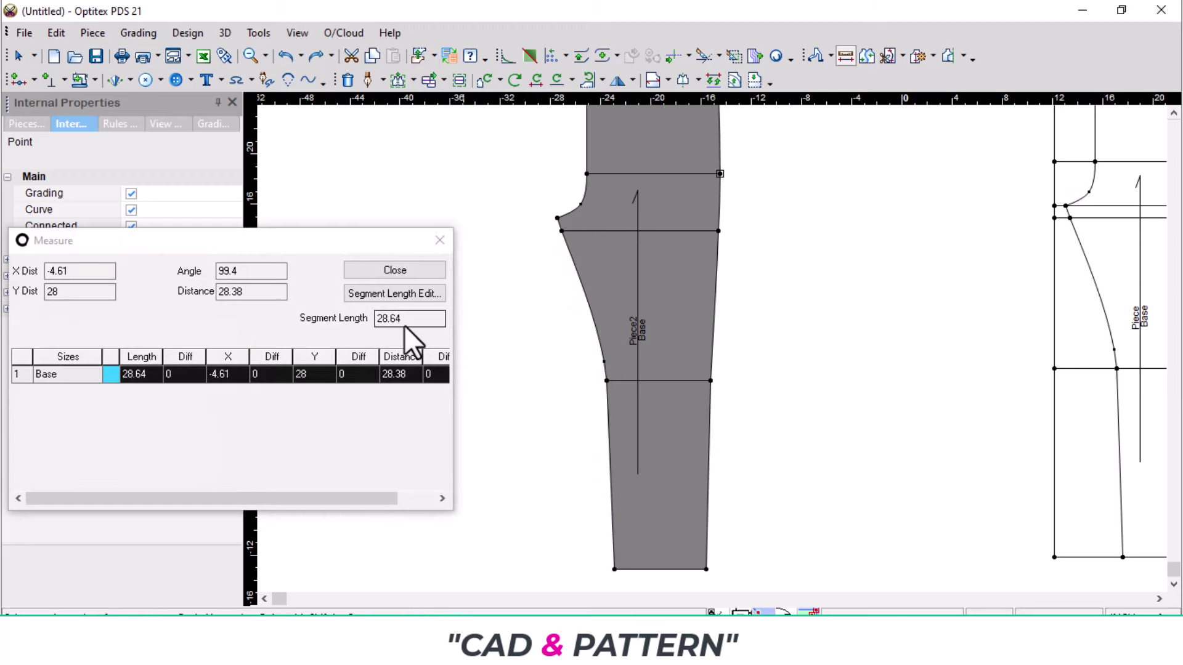
scroll(673, 330, down, 2)
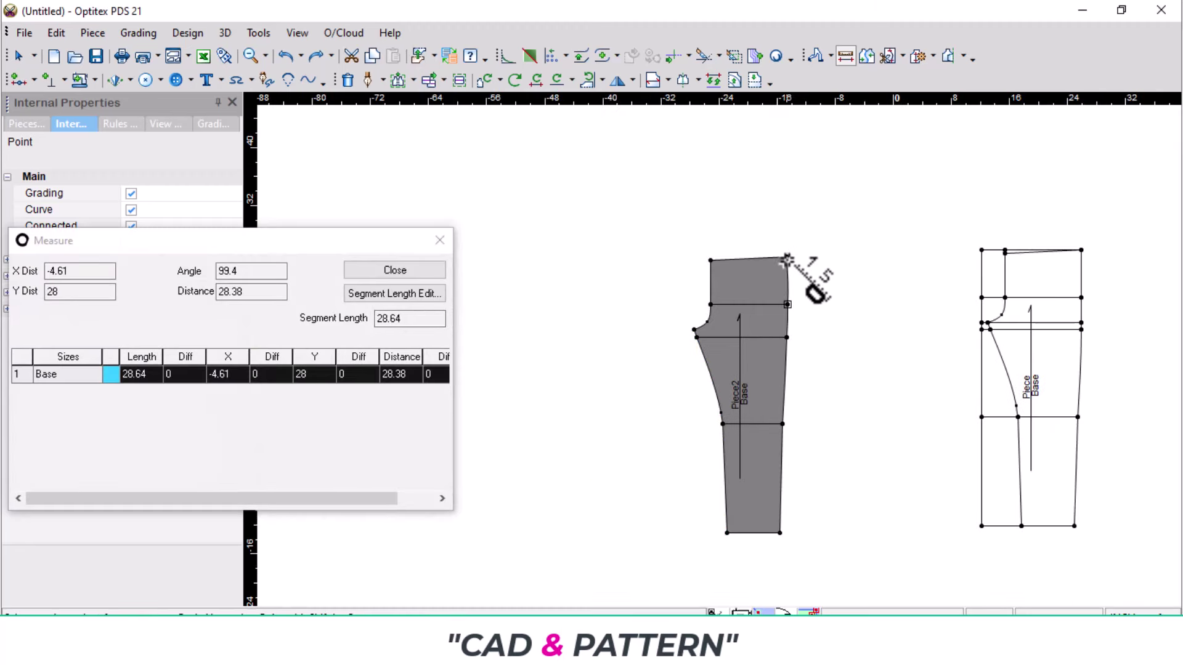
click(787, 257)
click(780, 533)
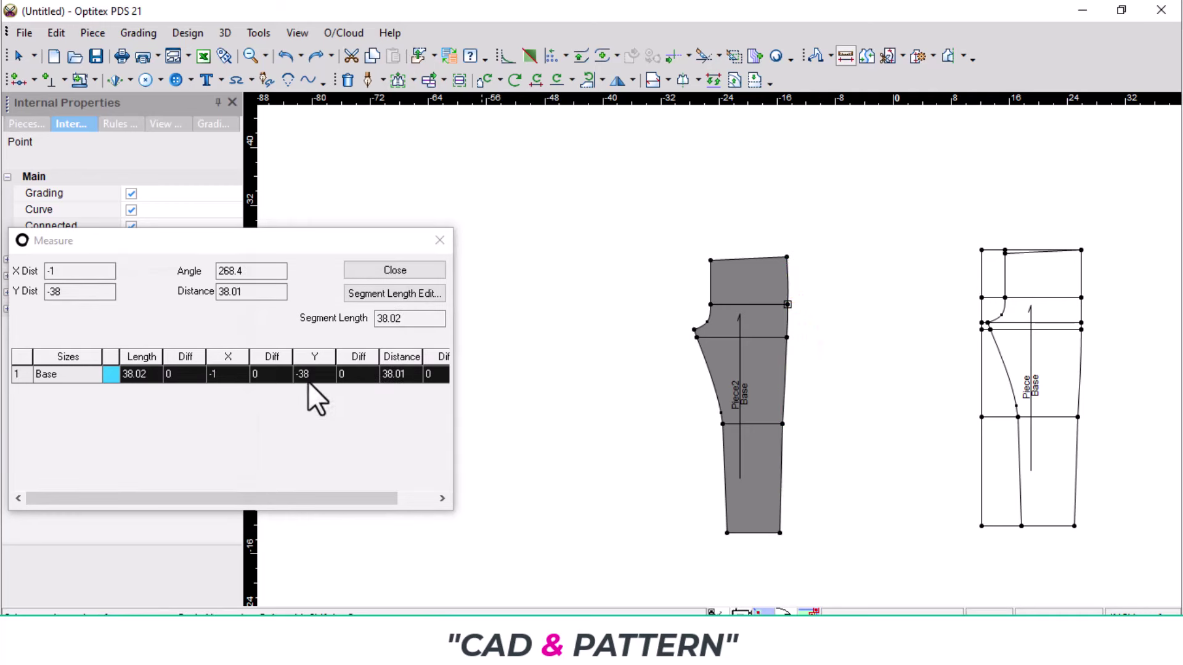
click(635, 647)
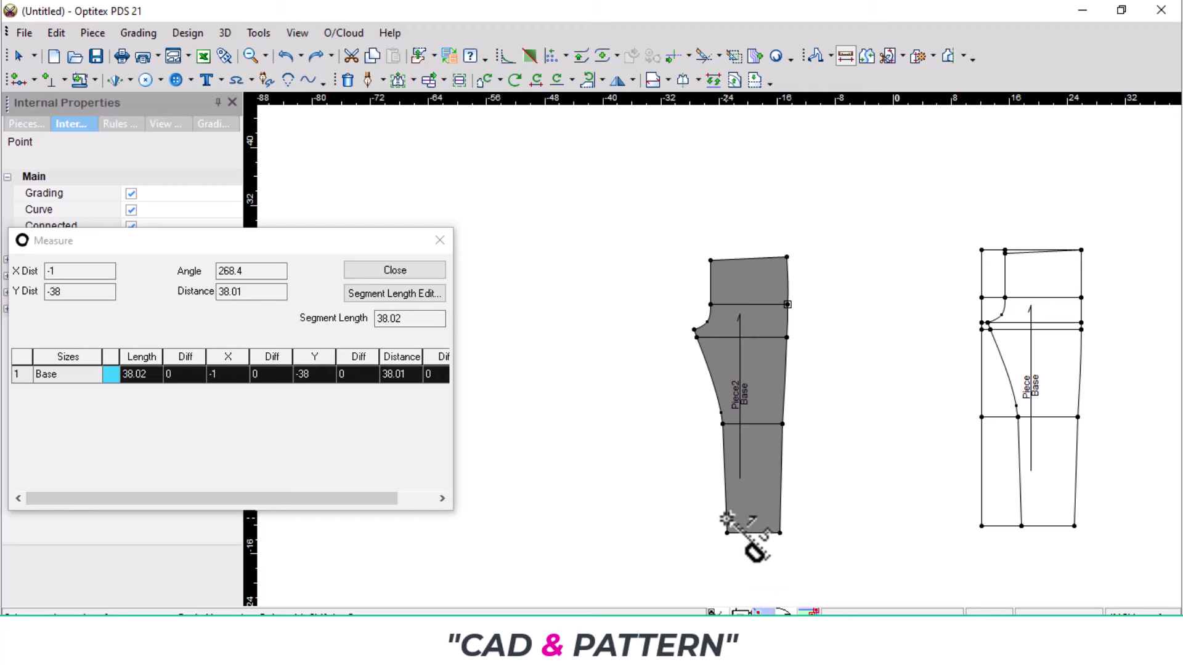
drag(727, 533, 691, 330)
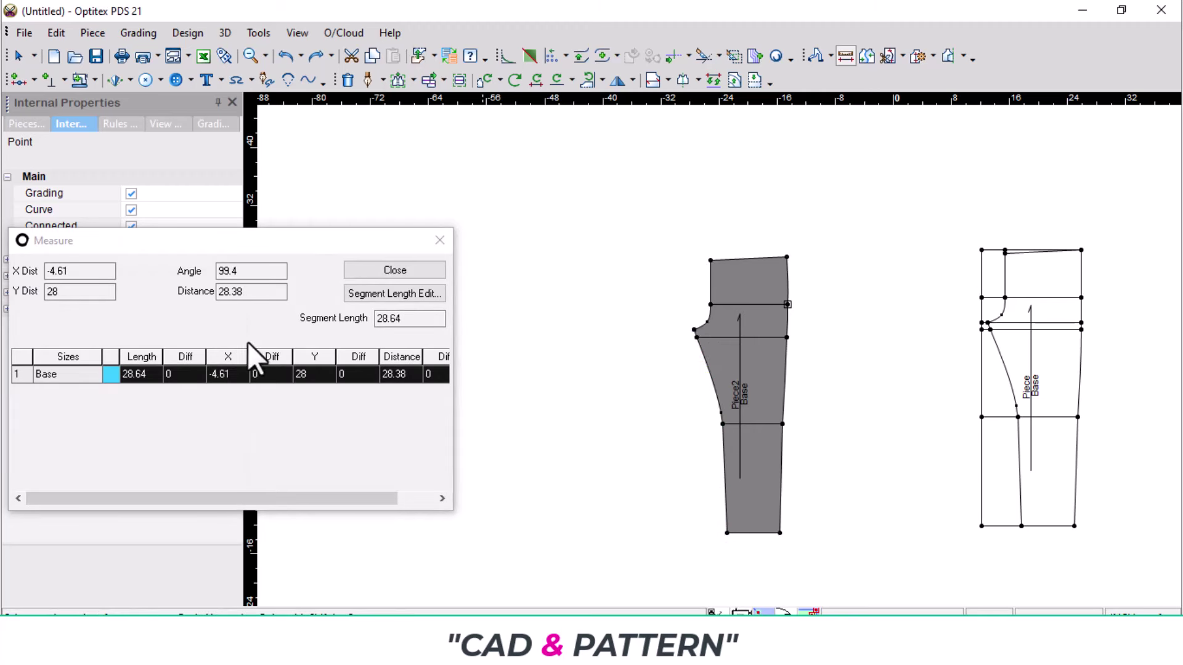
click(439, 240)
scroll(733, 375, up, 3)
scroll(715, 357, down, 1)
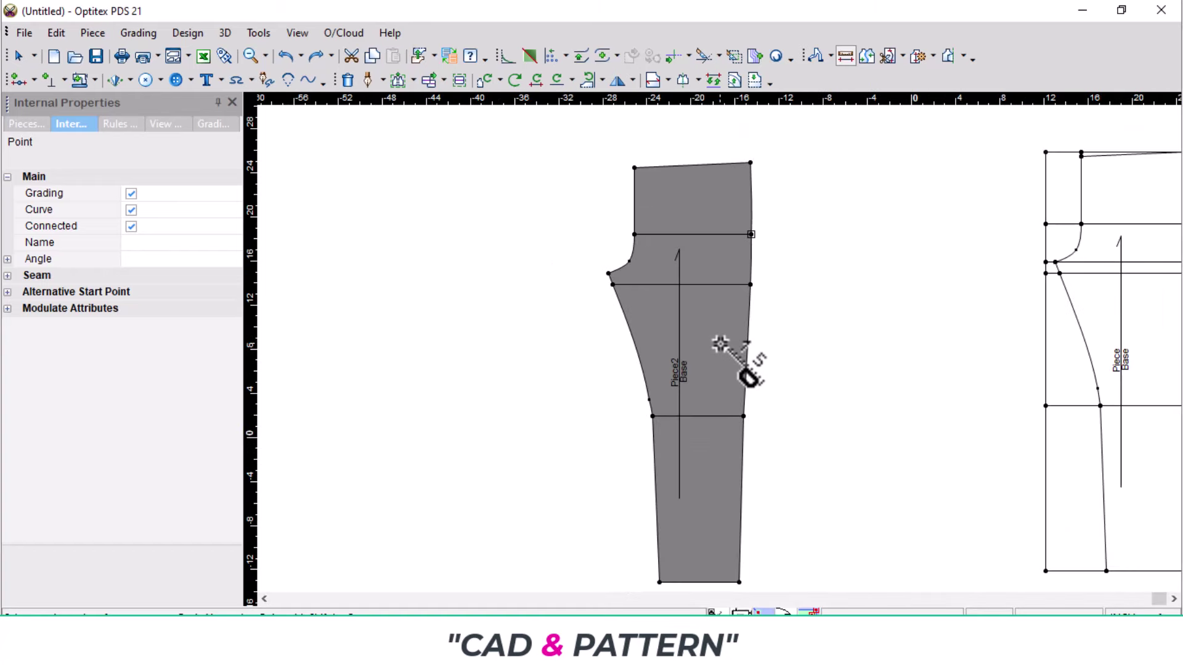
right_click(801, 293)
- Save the pattern file as JOGGER.PDS
click(849, 301)
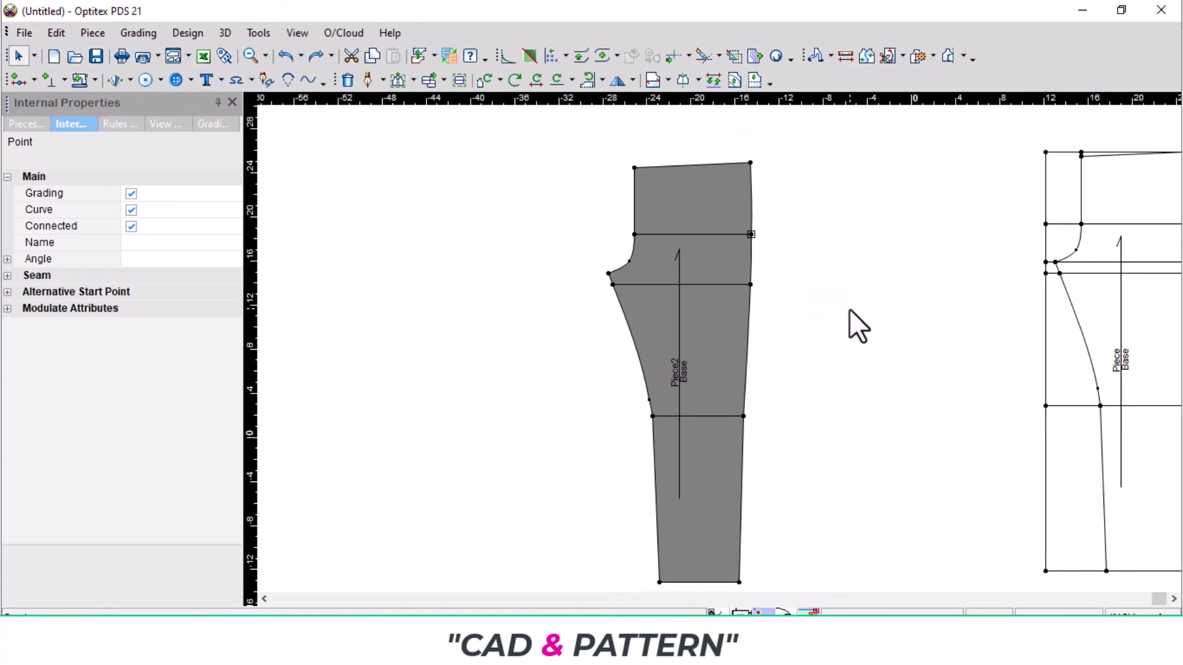
key(ctrl+s)
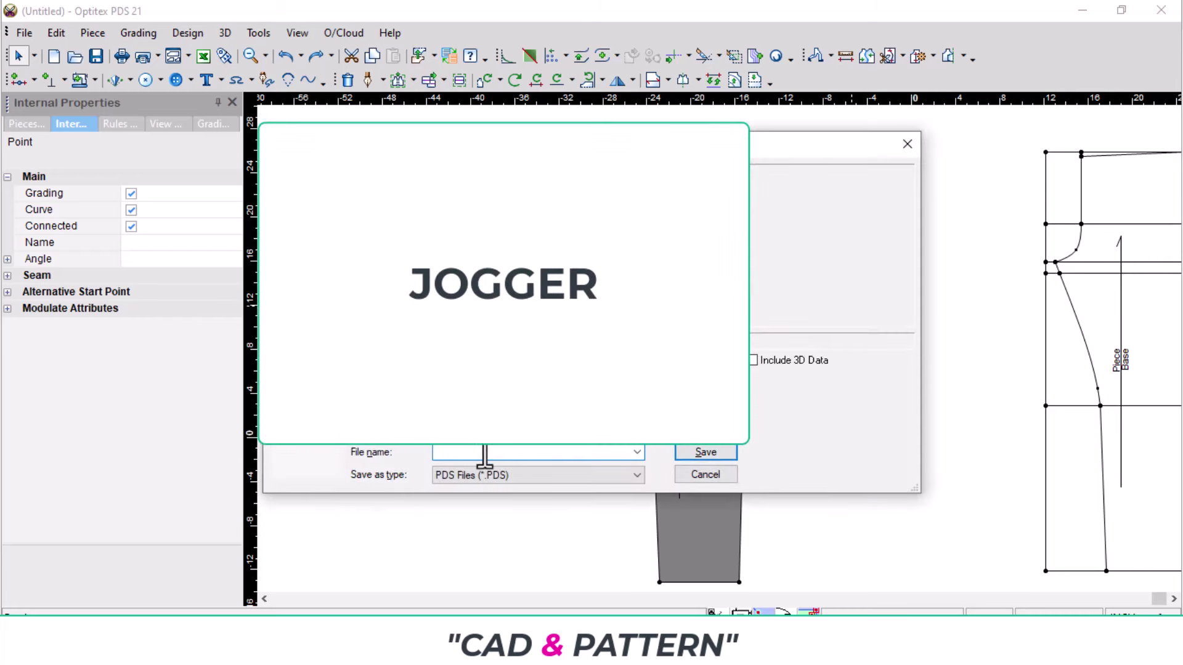
text(JOGGER)
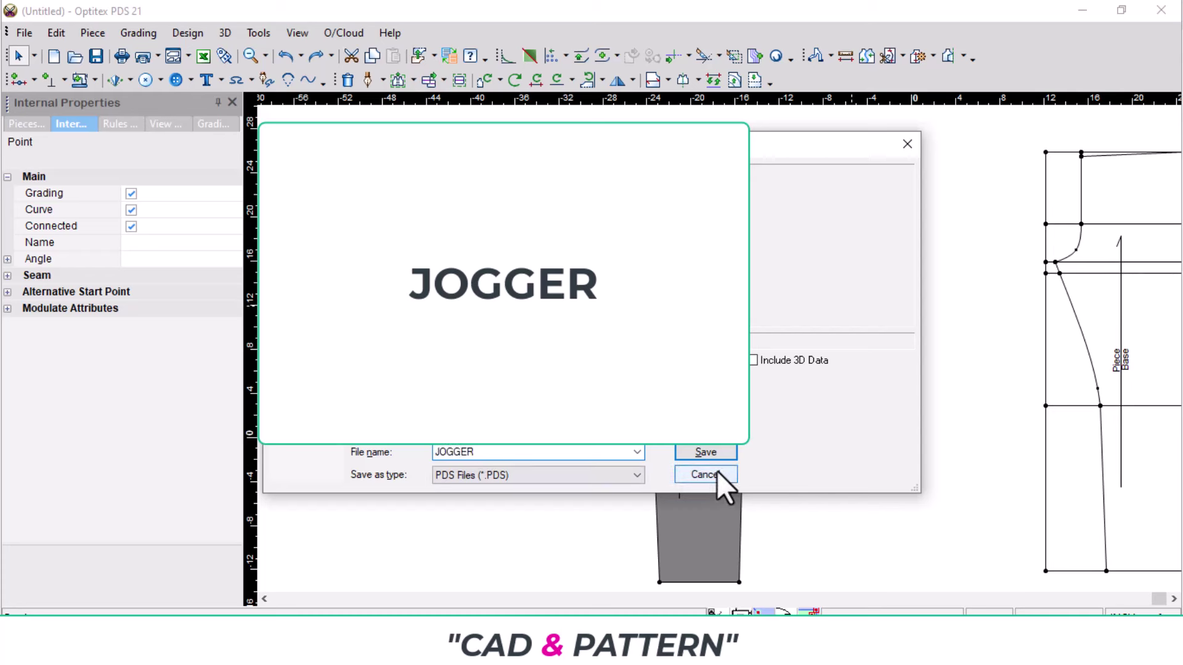
click(702, 446)
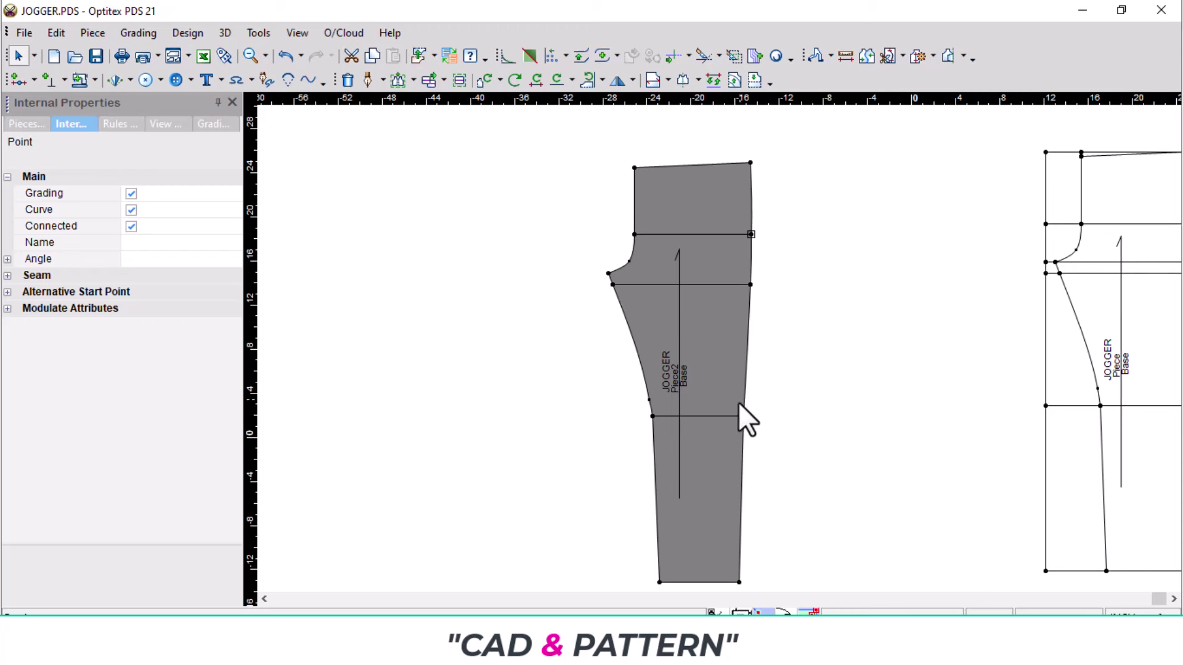
click(847, 56)
click(659, 582)
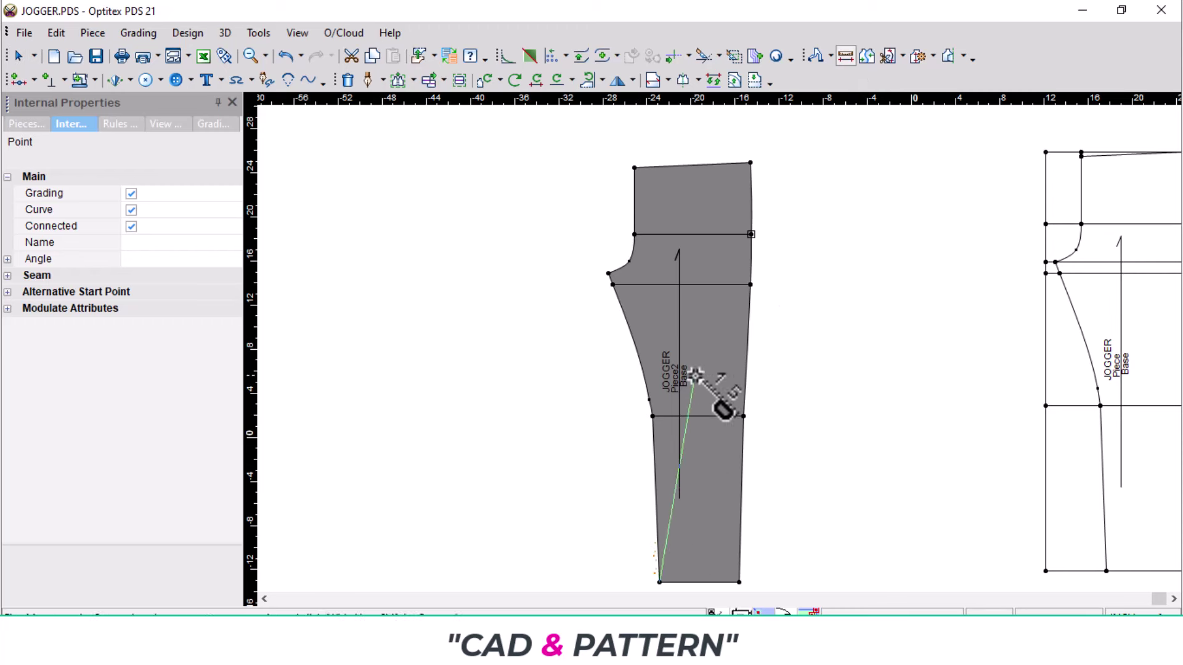
click(608, 273)
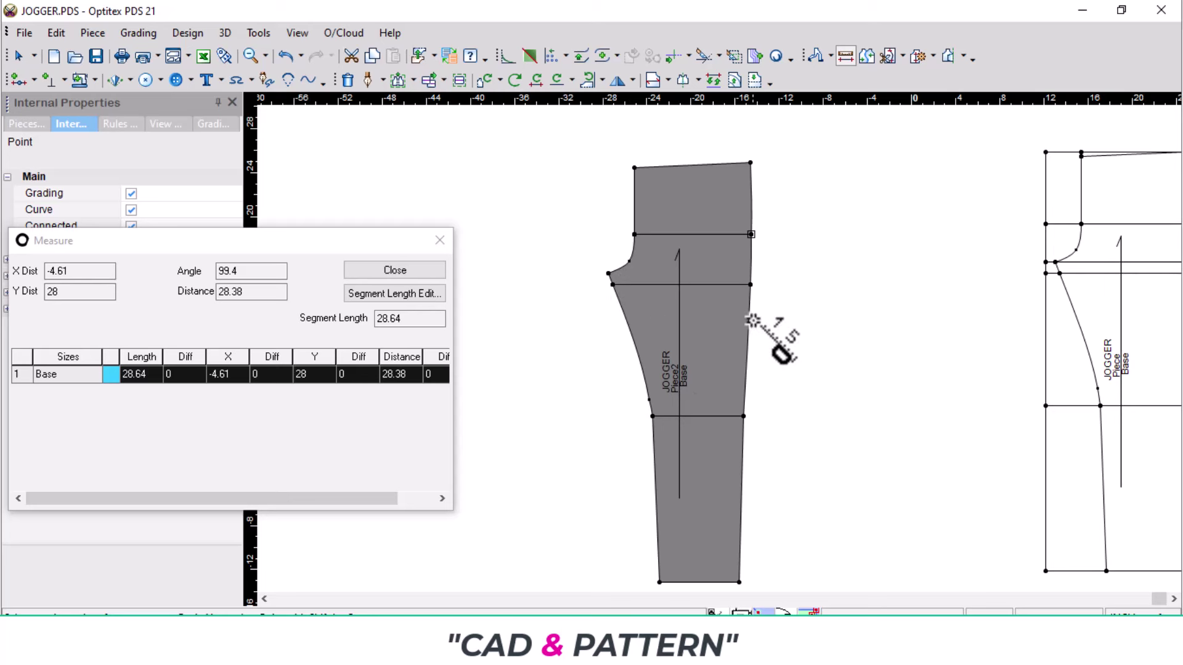
click(440, 240)
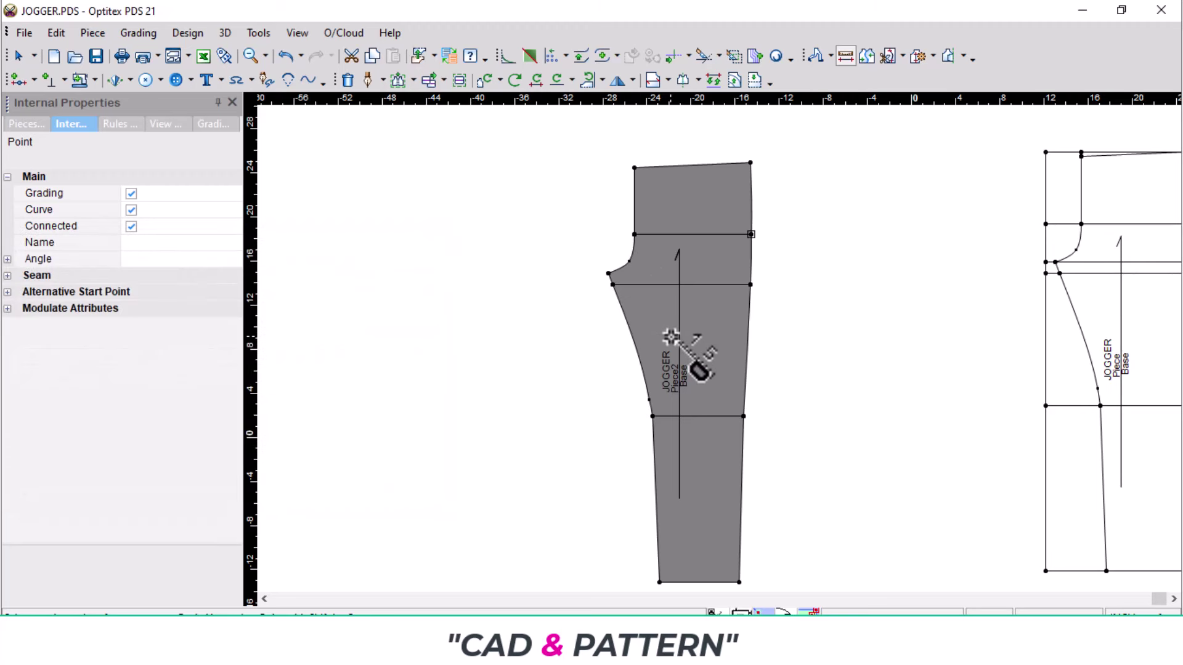
key(b)
- Select the hip, crotch and front waist points and move them X 0, Y -0.64
scroll(678, 301, up, 1)
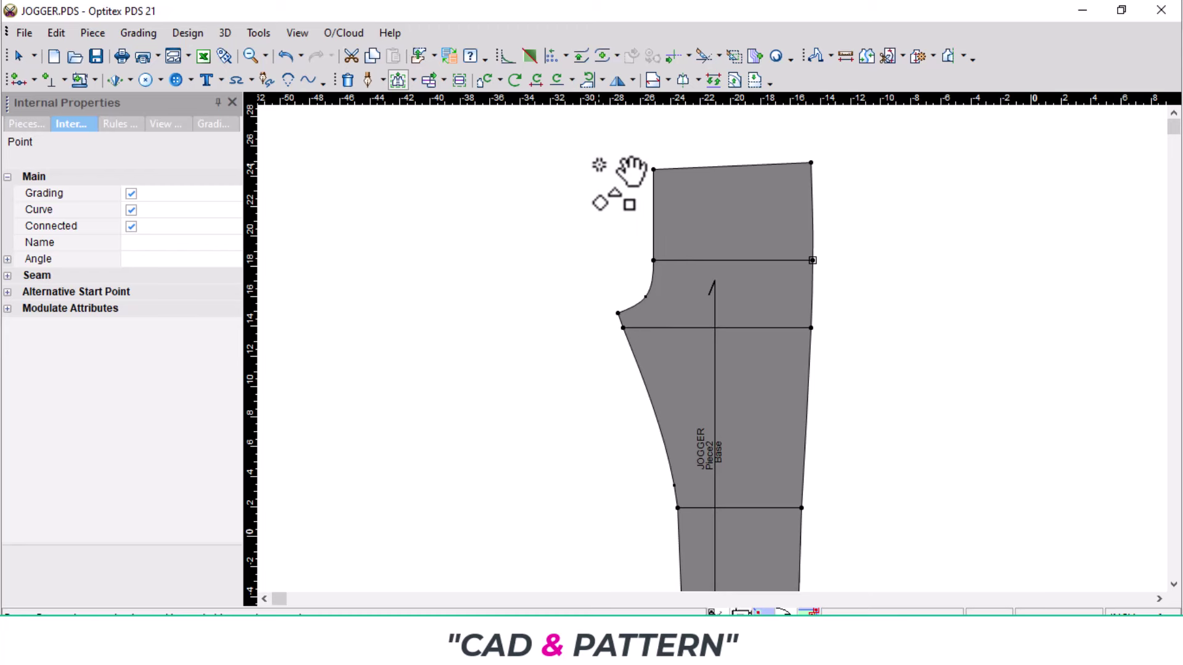
drag(603, 159, 809, 362)
drag(812, 364, 830, 371)
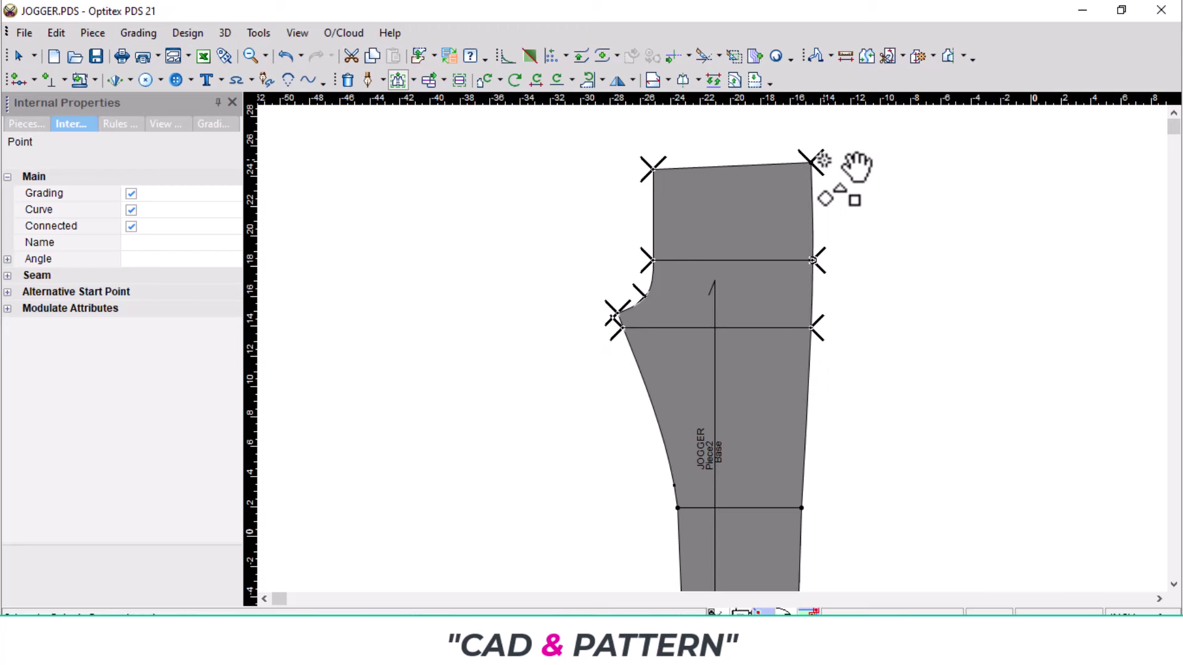
click(812, 163)
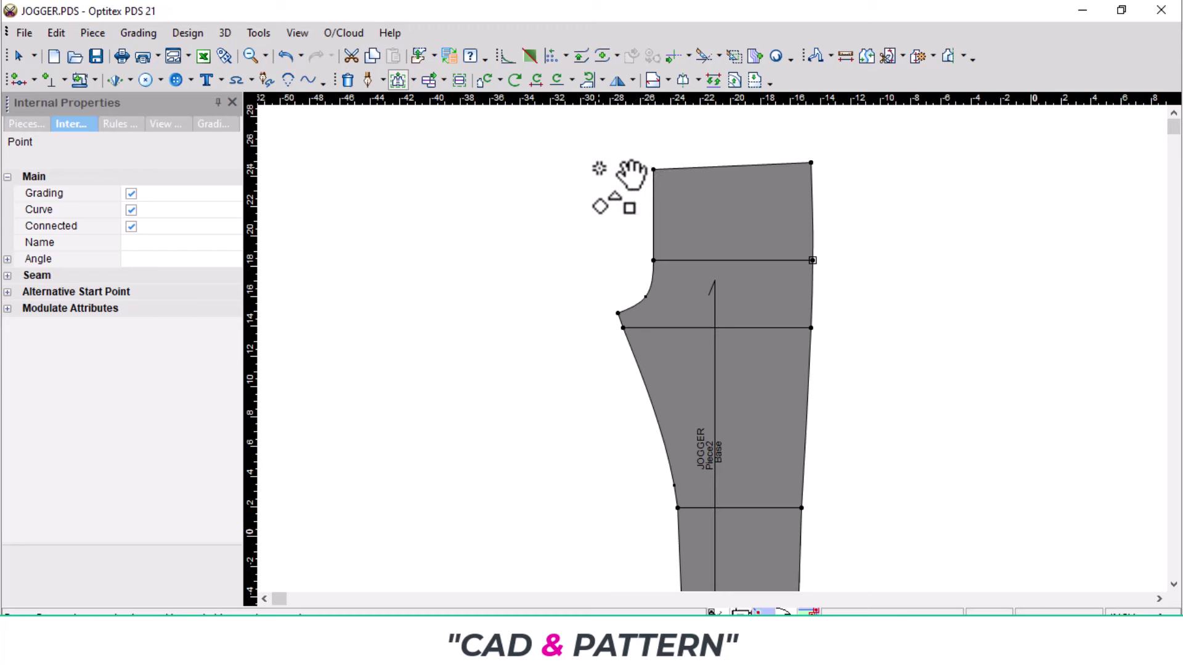
drag(599, 169, 829, 369)
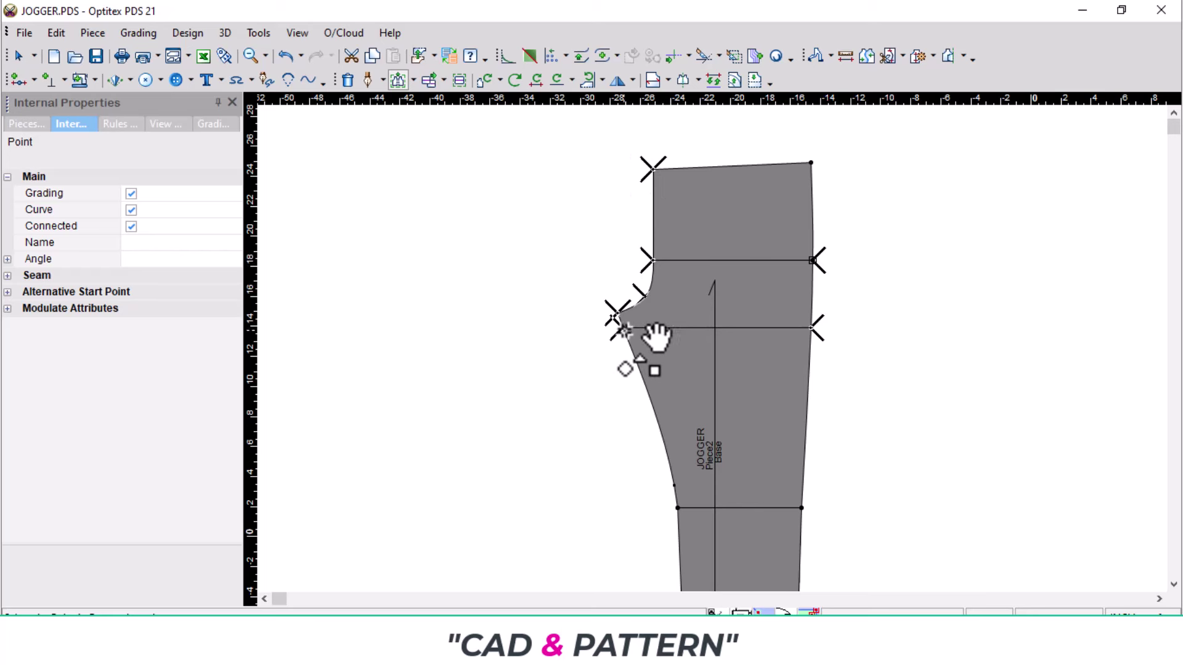
click(623, 330)
click(623, 353)
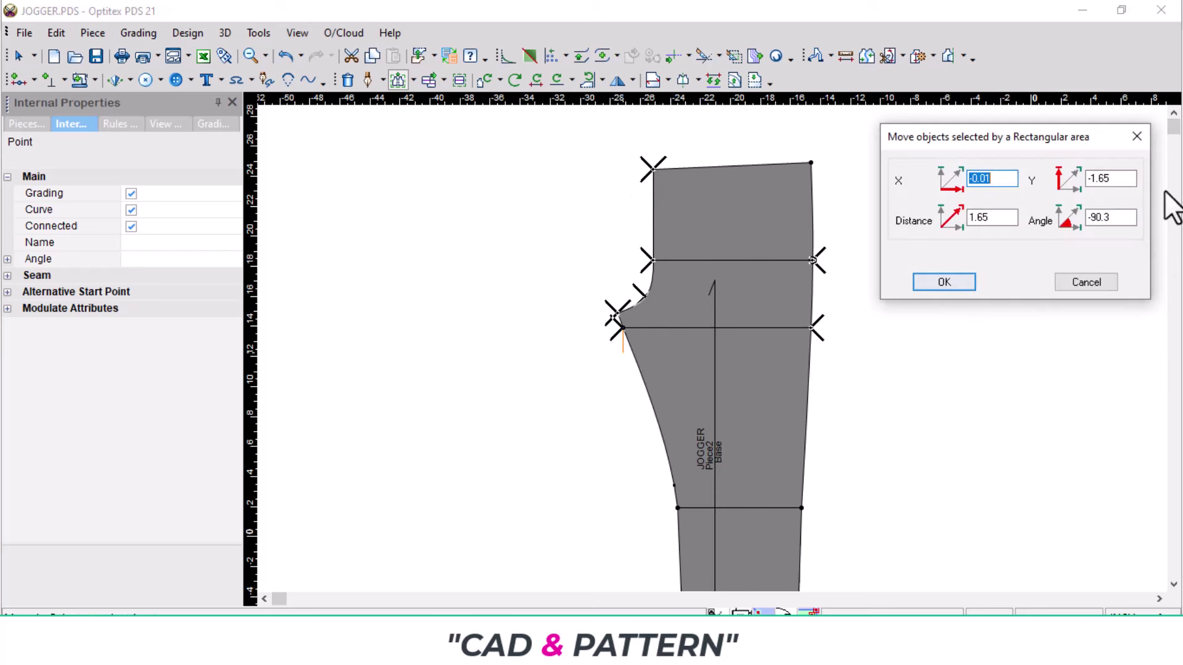
text(0)
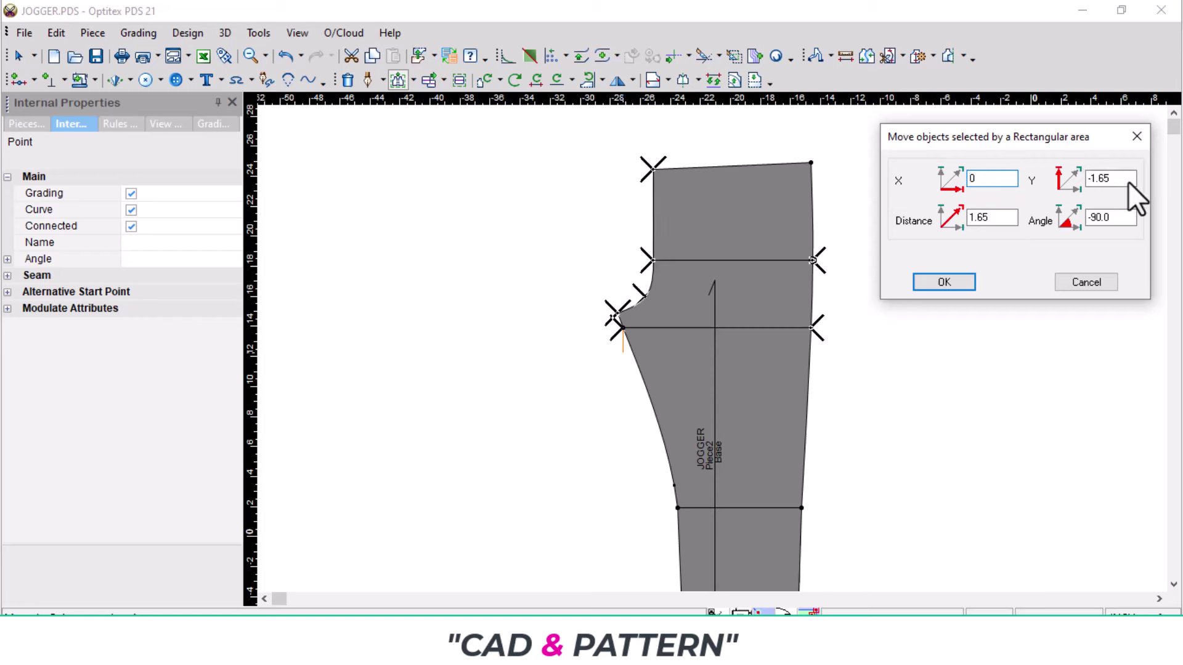
double_click(1120, 178)
text(-.64)
click(947, 281)
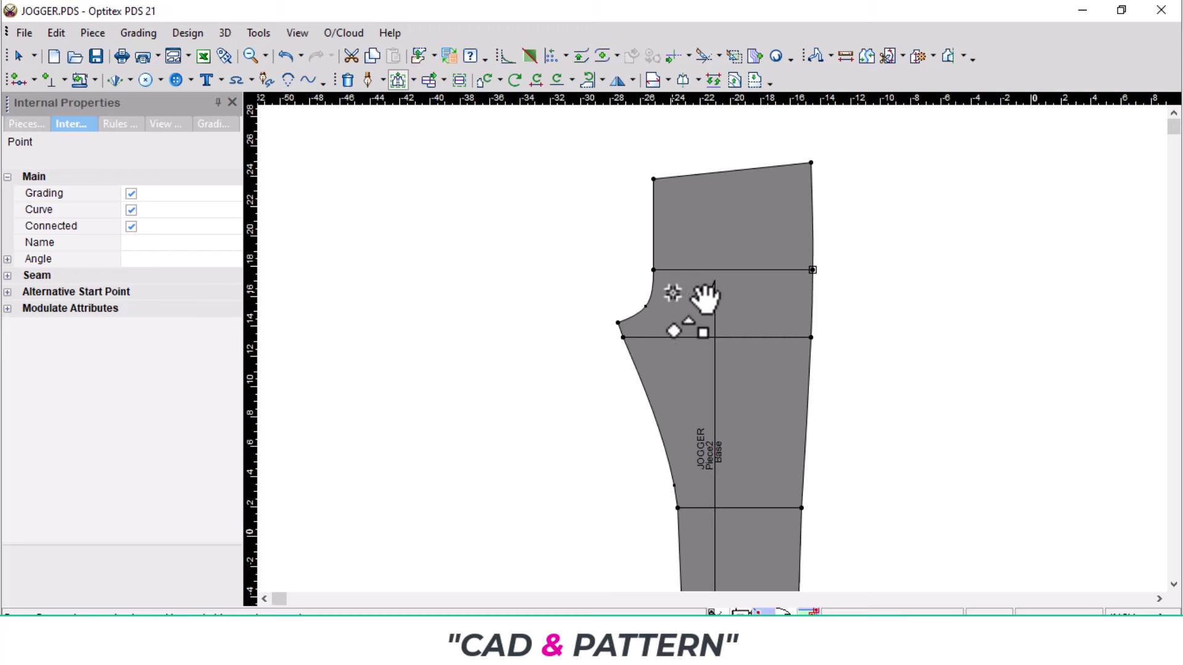
- Measure the crotch curve (10.75) and inseam (28.04) of the JOGGER piece
click(848, 56)
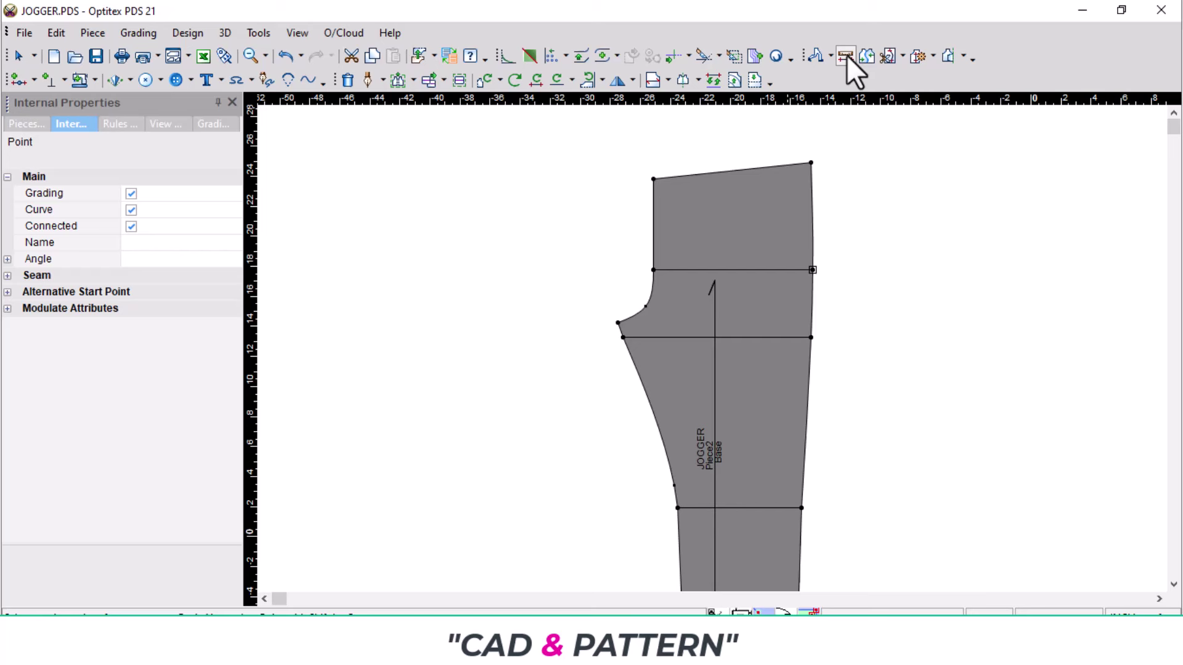
click(618, 322)
click(652, 177)
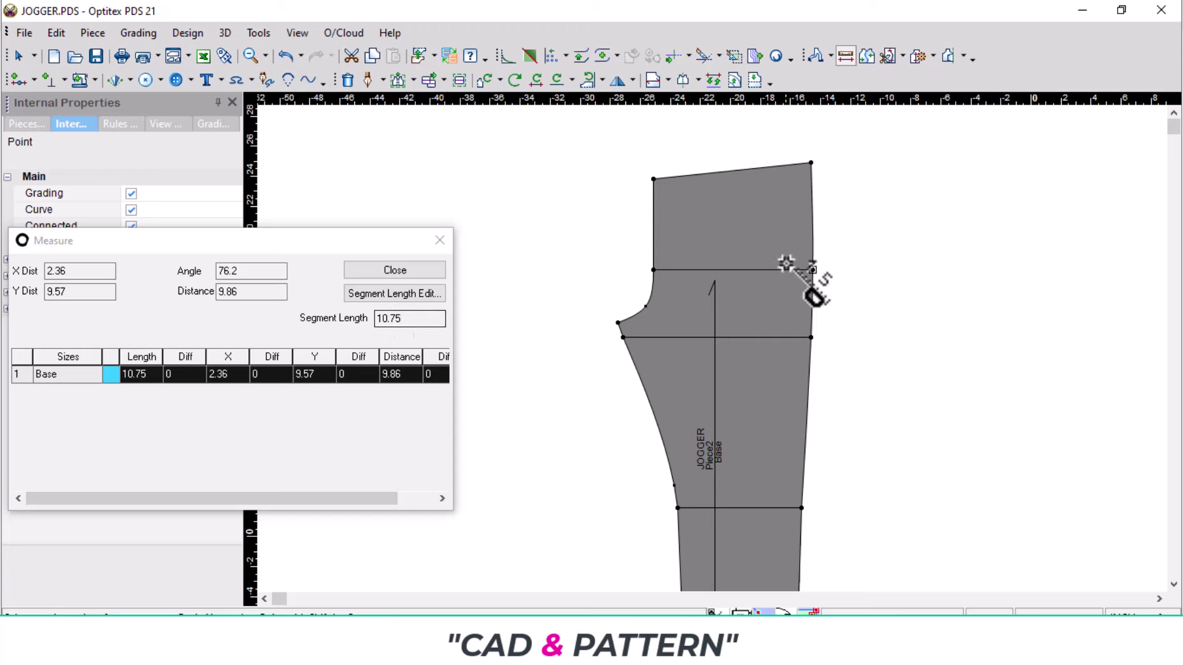
click(439, 240)
scroll(691, 498, down, 1)
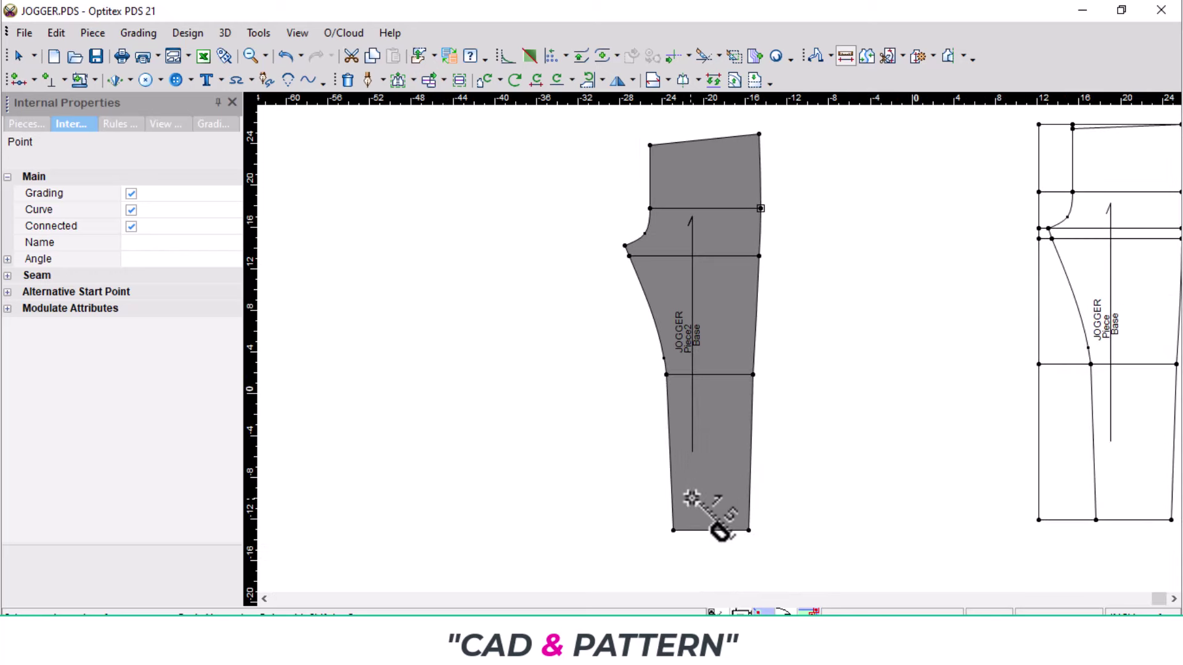
click(673, 530)
click(625, 247)
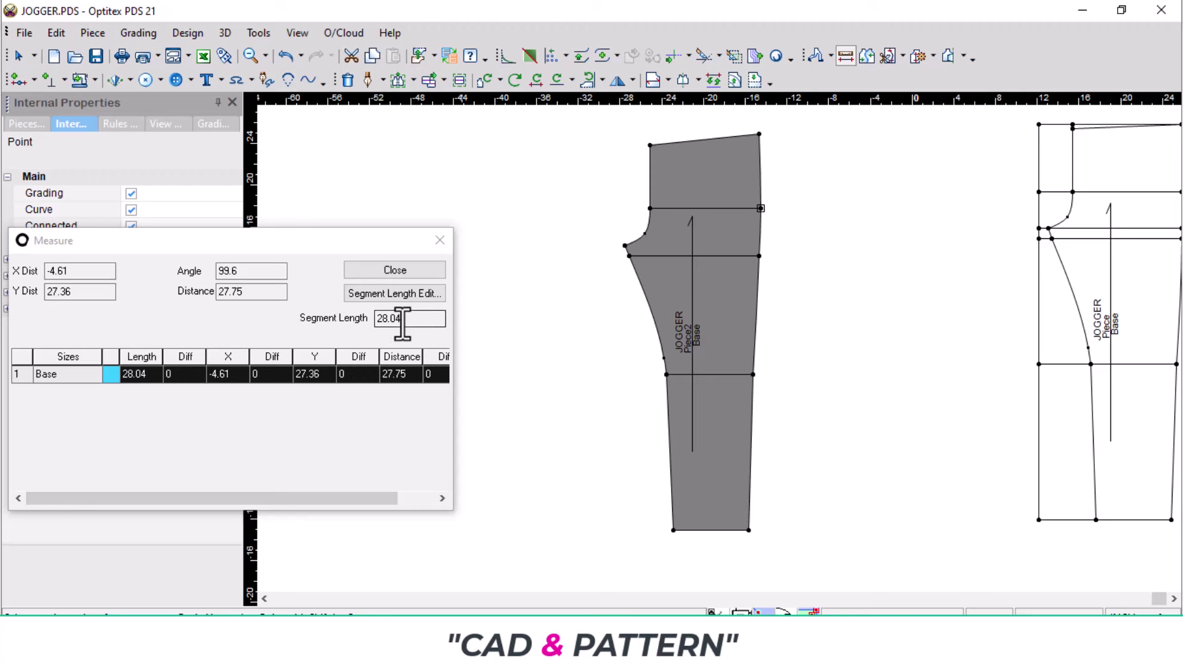
click(438, 238)
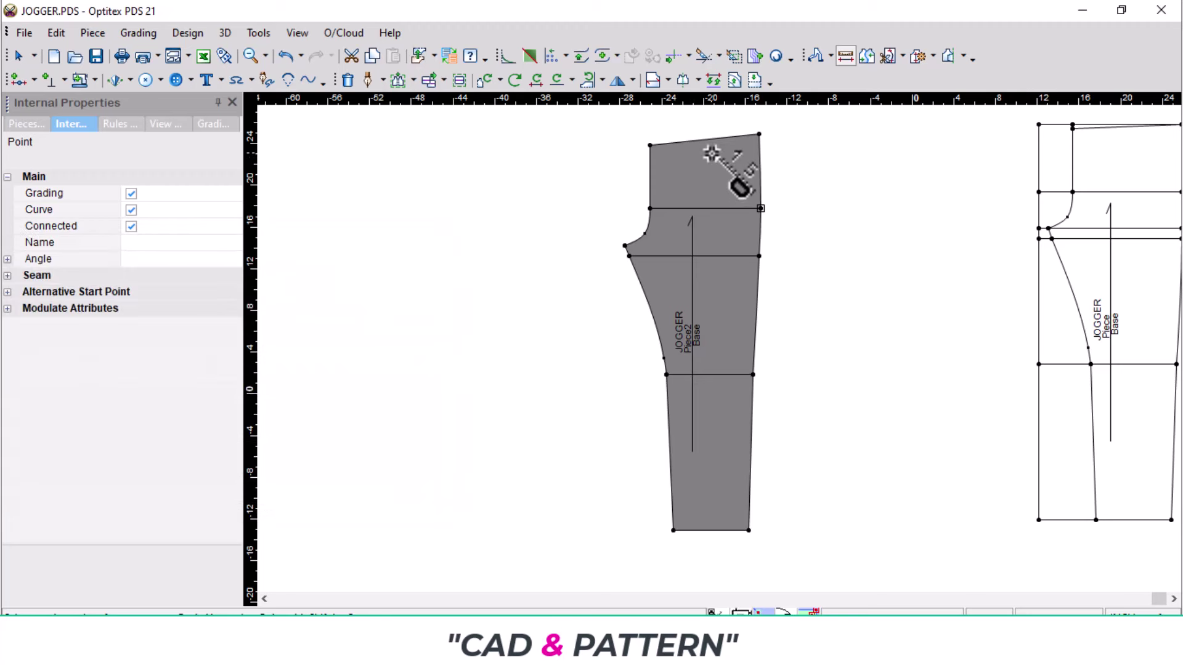
- Measure the waist edge from left to right corner (10.55)
scroll(712, 153, up, 4)
scroll(711, 346, up, 2)
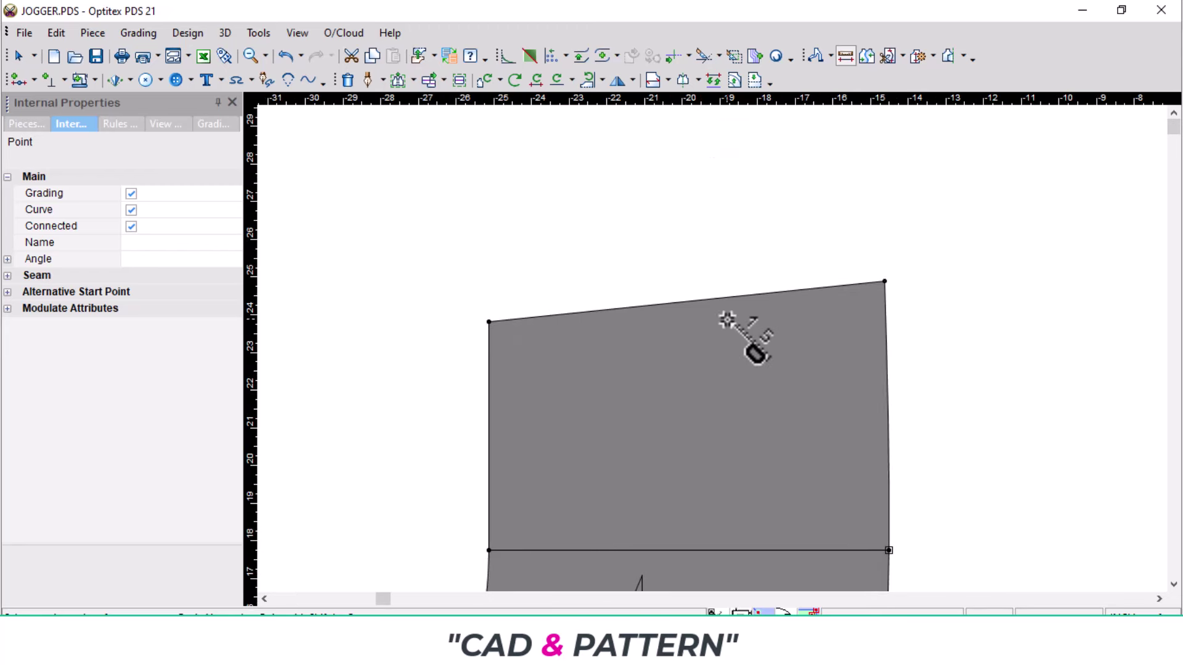
click(488, 321)
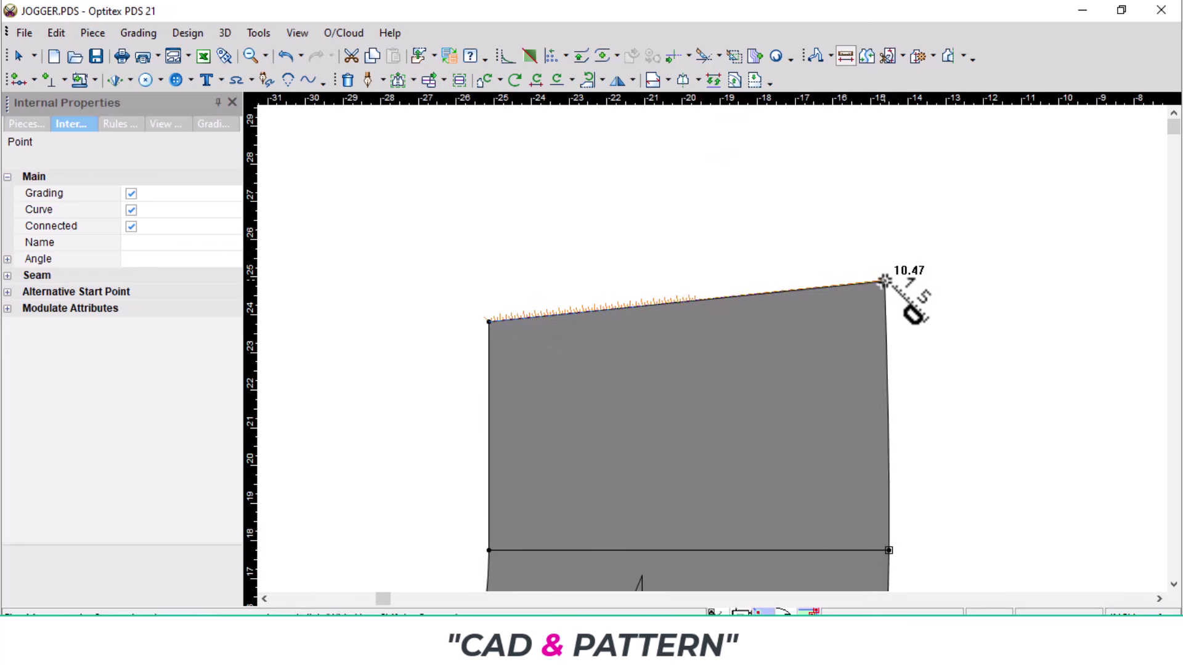
click(885, 281)
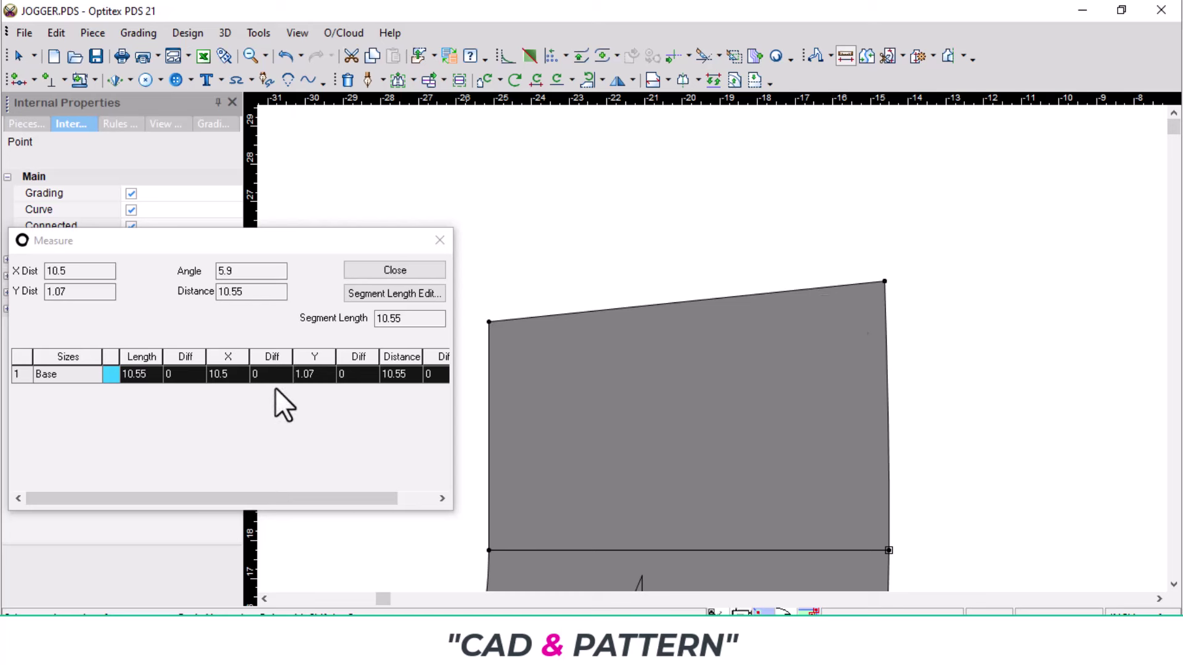
click(443, 234)
click(445, 238)
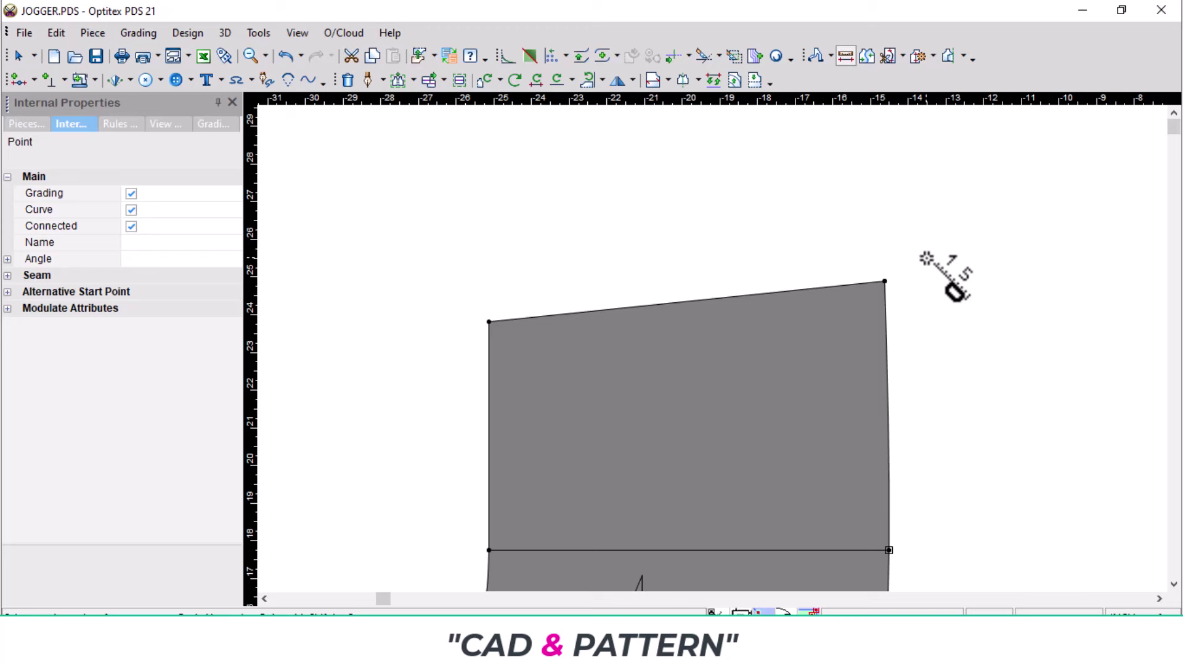
scroll(696, 518, down, 3)
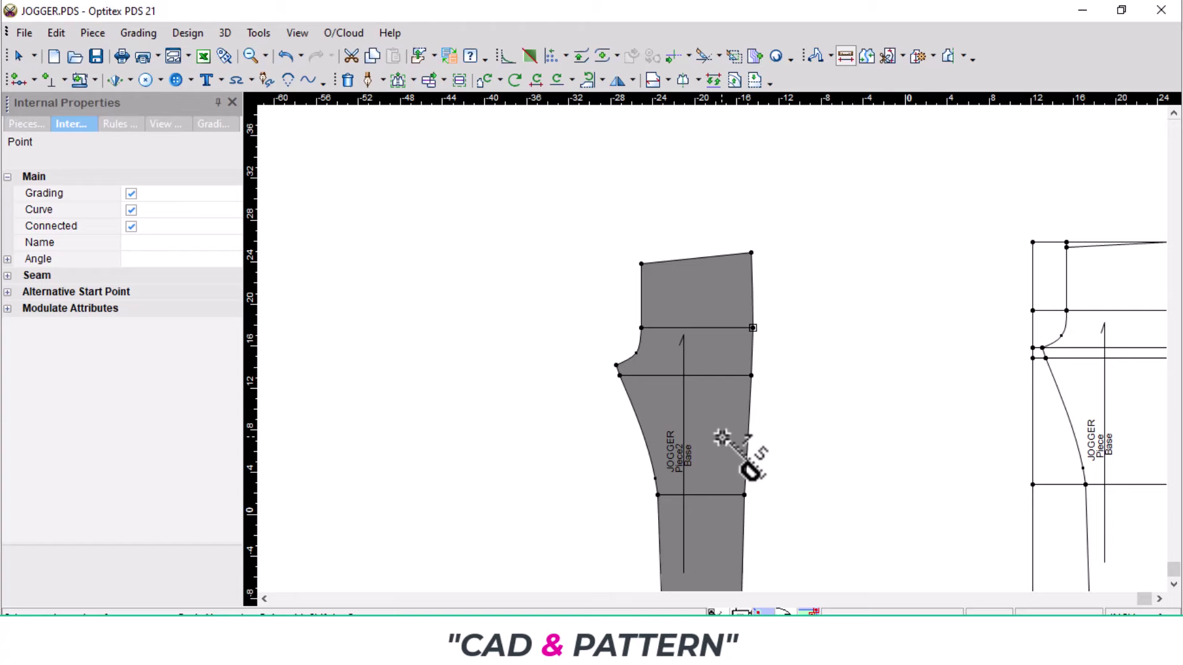
- Check the POM size table on spec sheet page 5, then view the other sheet's sketch page
click(536, 646)
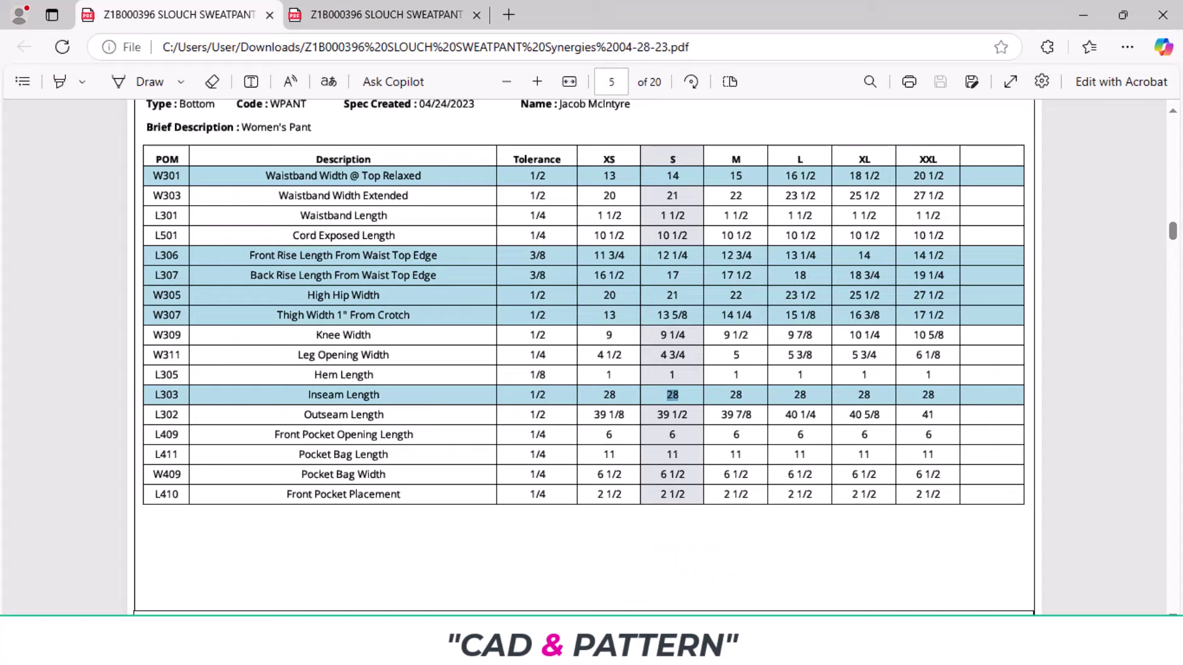
click(386, 18)
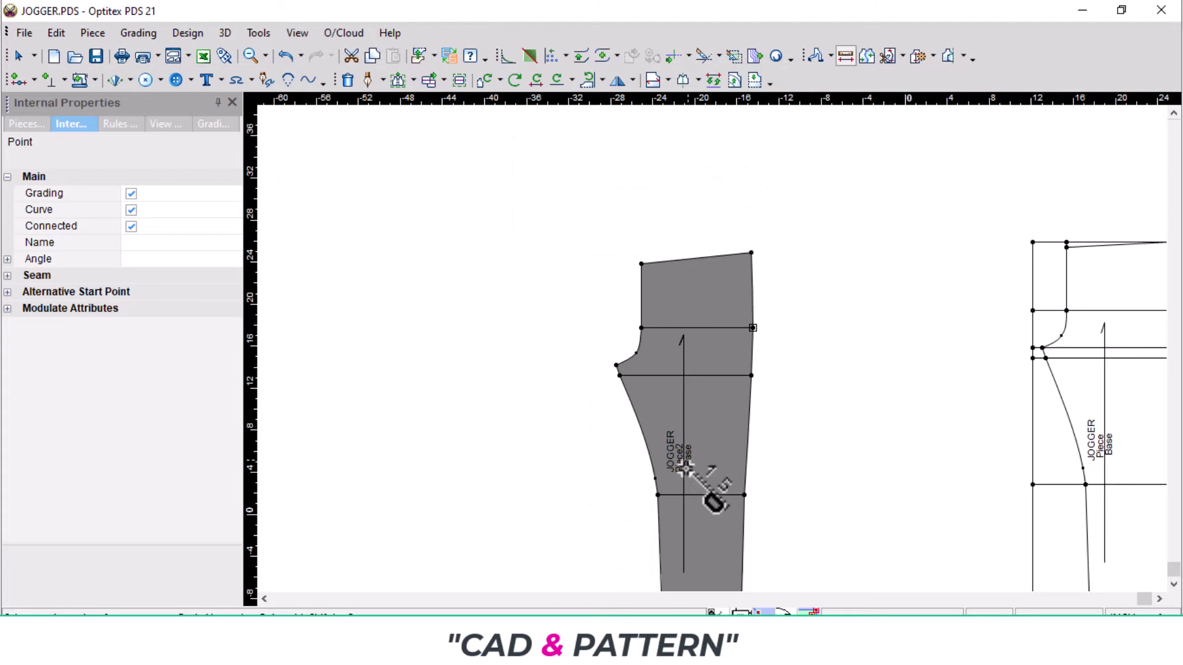
- Move the JOGGER's waist corner, hip and crotch points by X 0, Y 0.25
scroll(642, 511, down, 1)
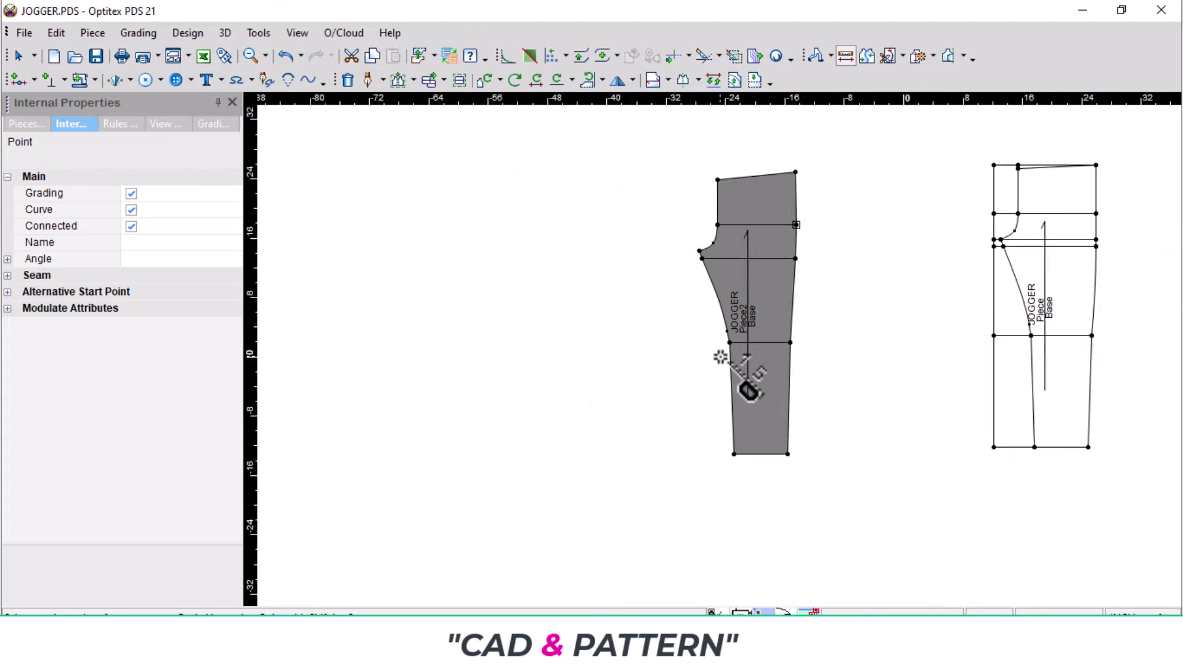
scroll(719, 355, up, 1)
scroll(740, 207, up, 1)
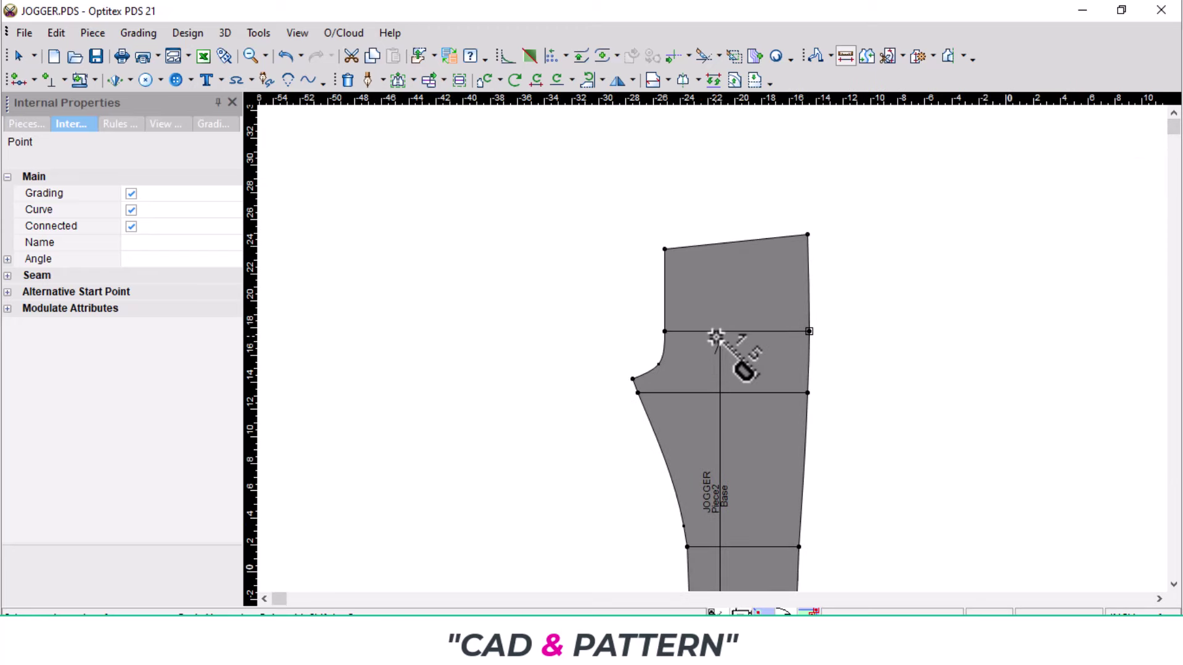
key(i)
drag(586, 188, 652, 323)
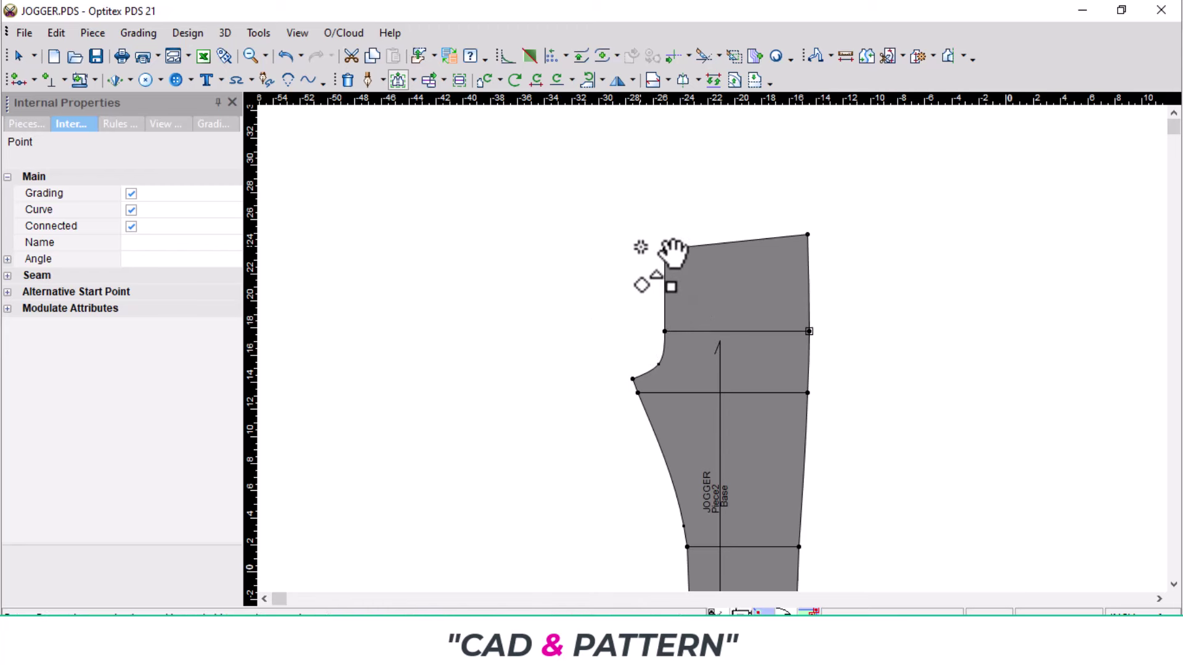
drag(624, 241, 826, 416)
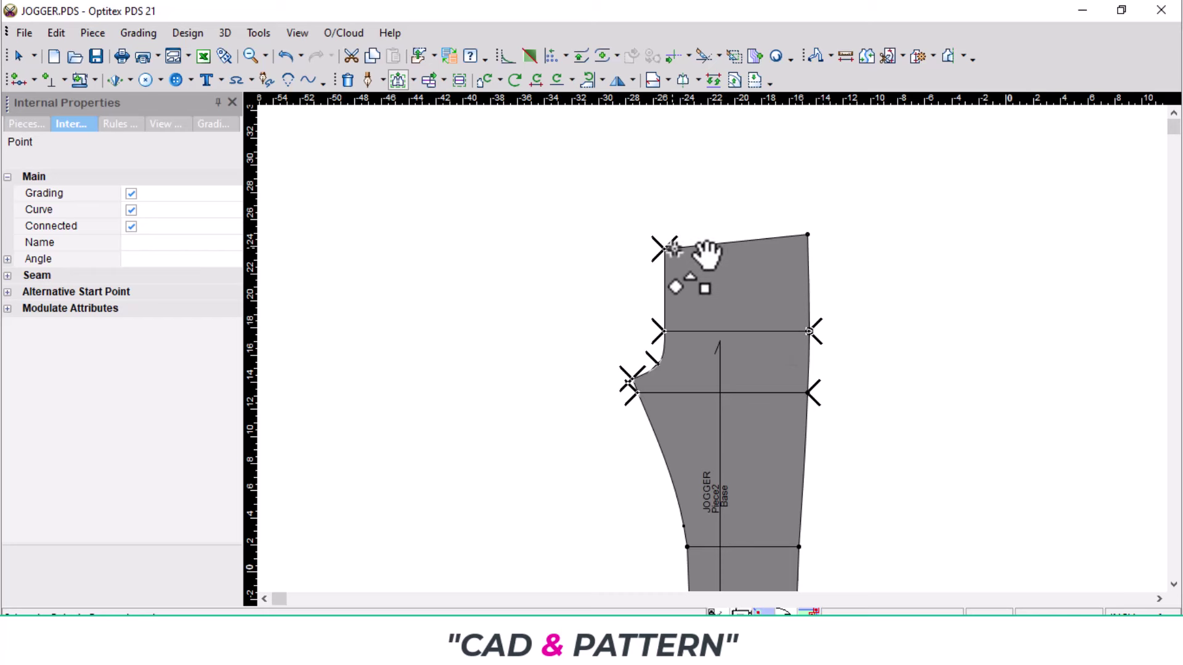
drag(708, 254, 706, 231)
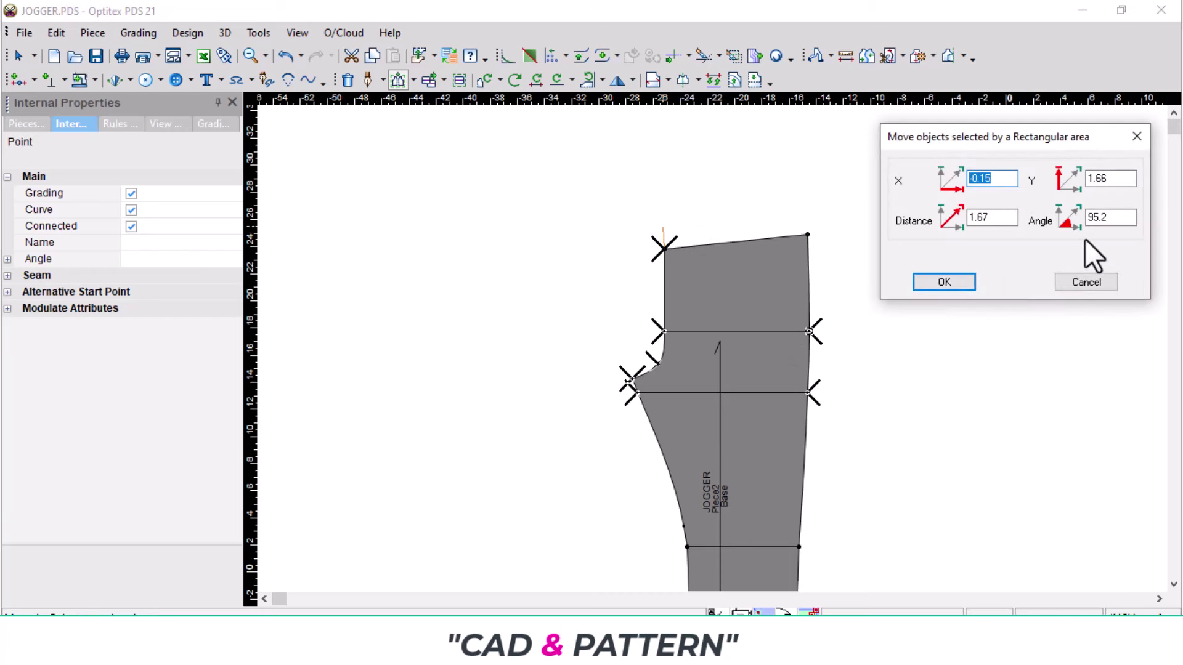
text(0)
click(1121, 183)
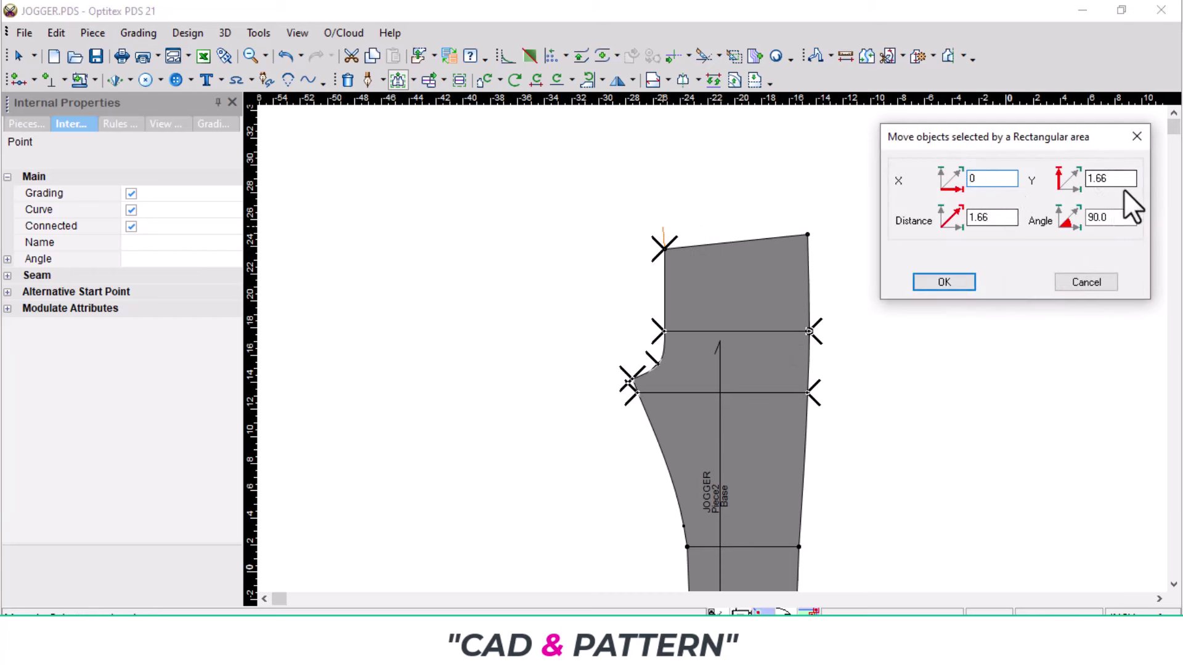
drag(1122, 183, 1058, 194)
text(.25)
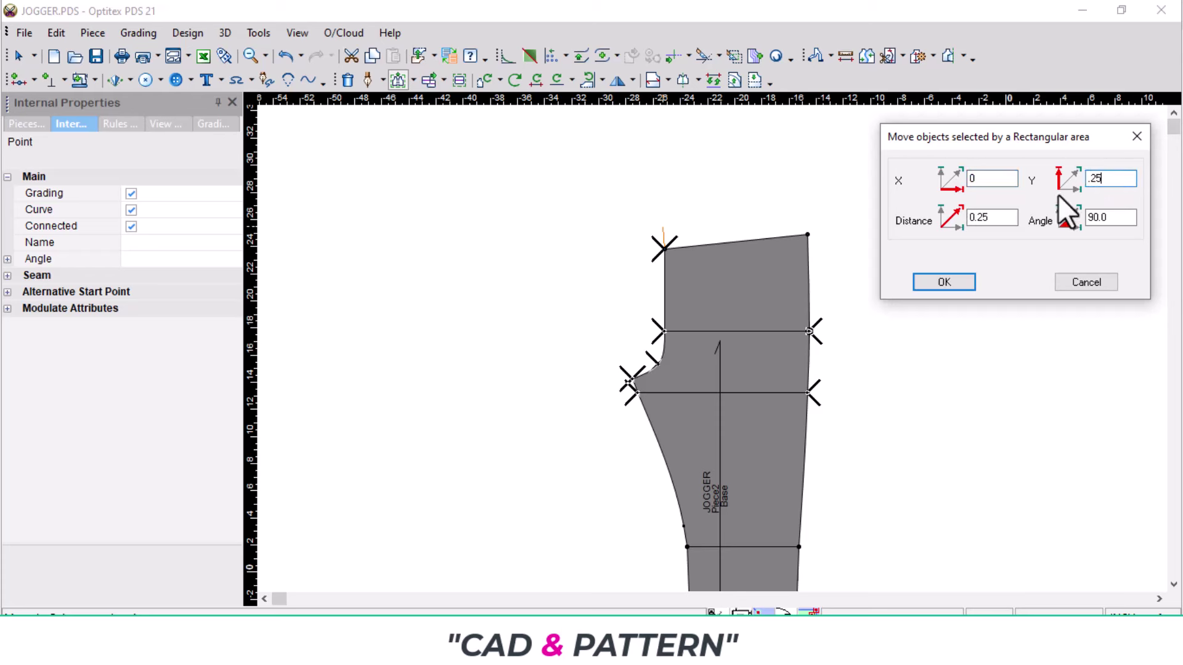
key(Return)
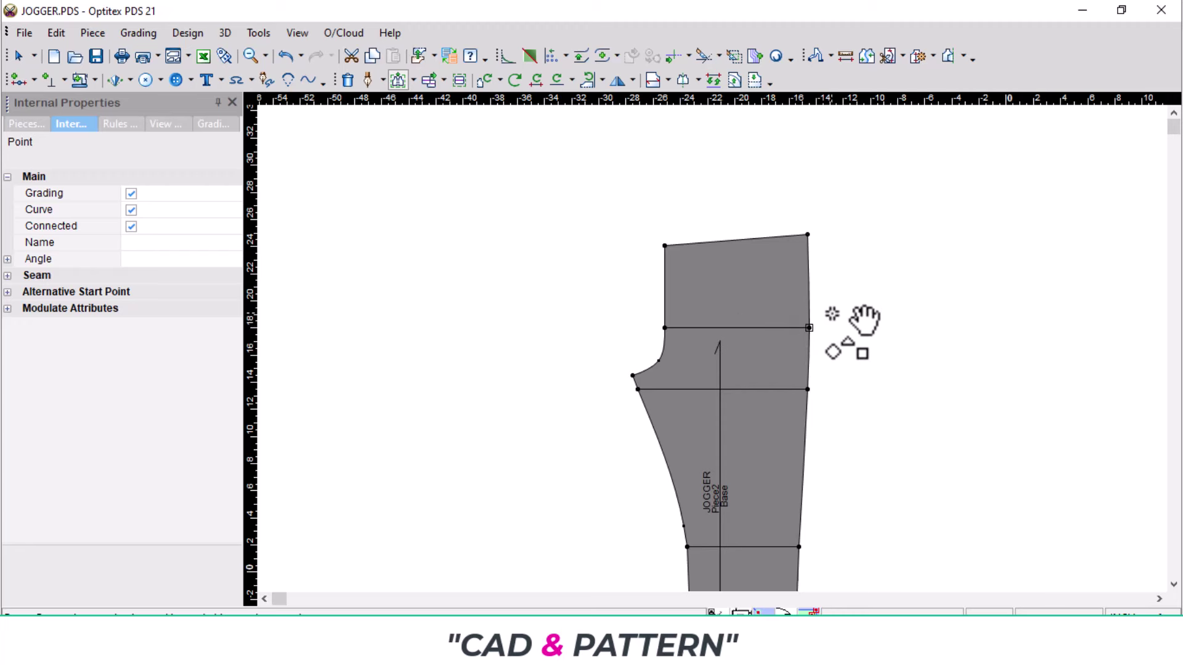
scroll(806, 446, down, 2)
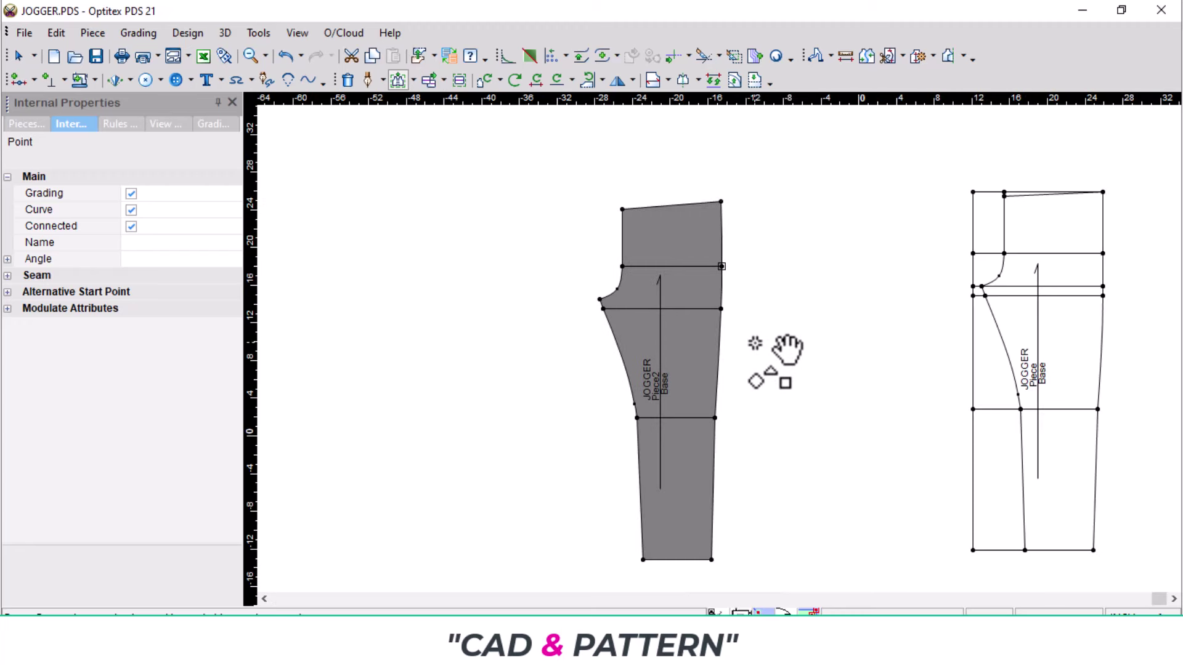
- Rotate the JOGGER piece 90° clockwise and place a pasted duplicate above the original
key(bracketright)
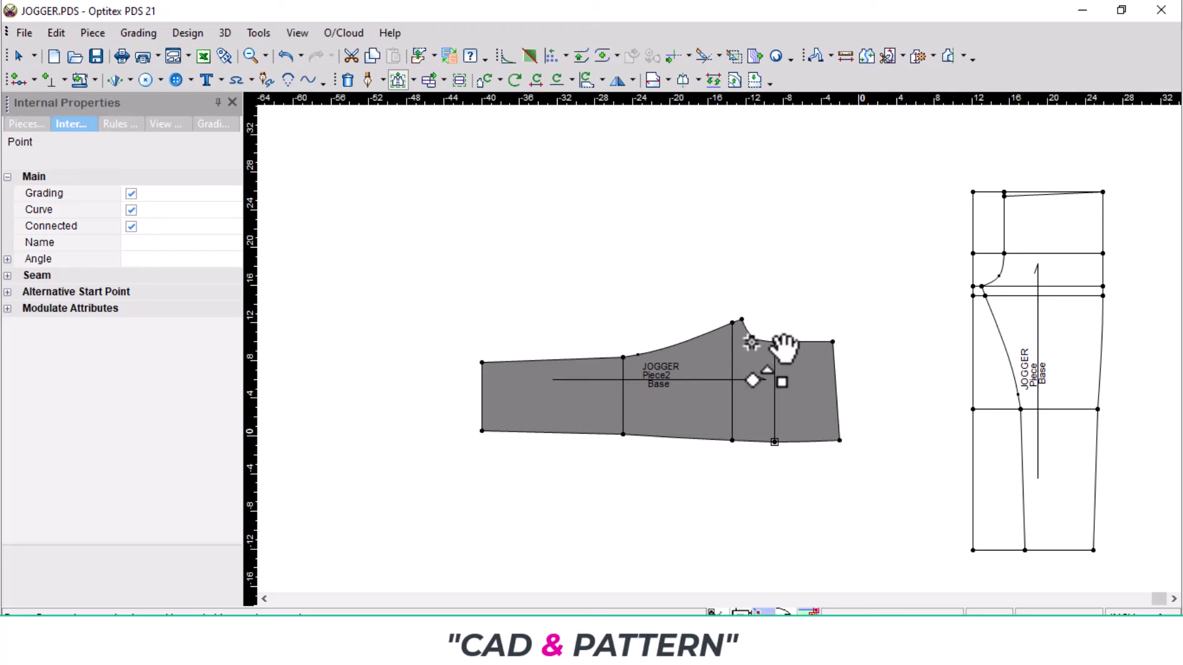
right_click(736, 218)
click(797, 234)
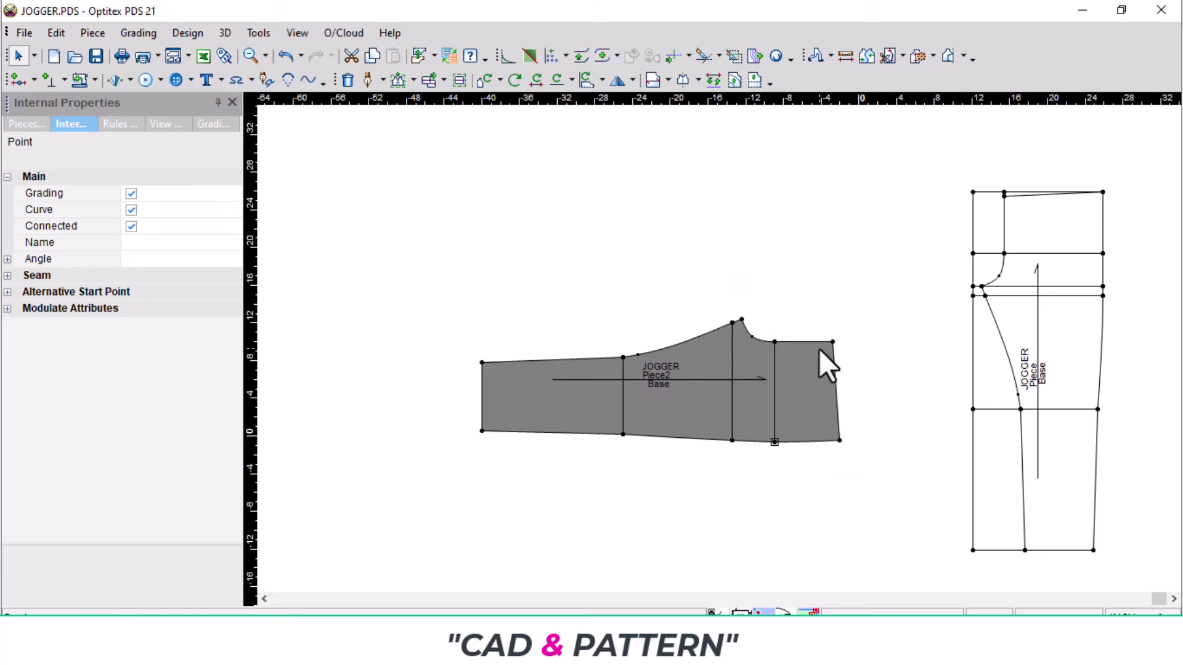
scroll(644, 386, up, 2)
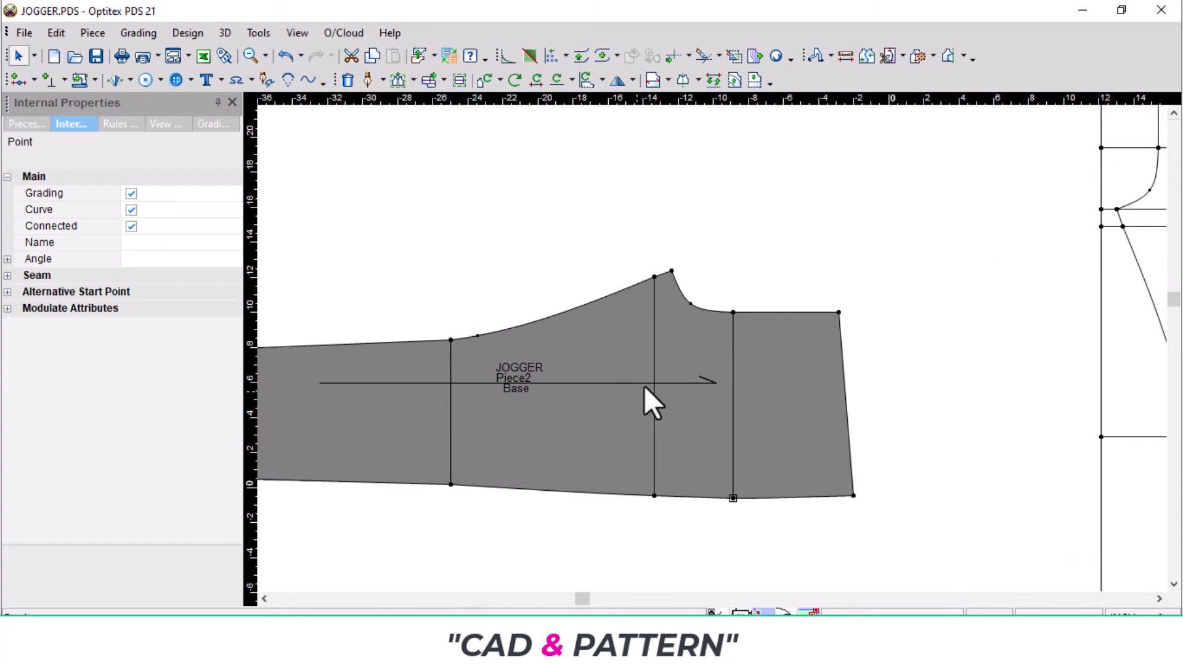
scroll(711, 349, down, 1)
key(ctrl+c)
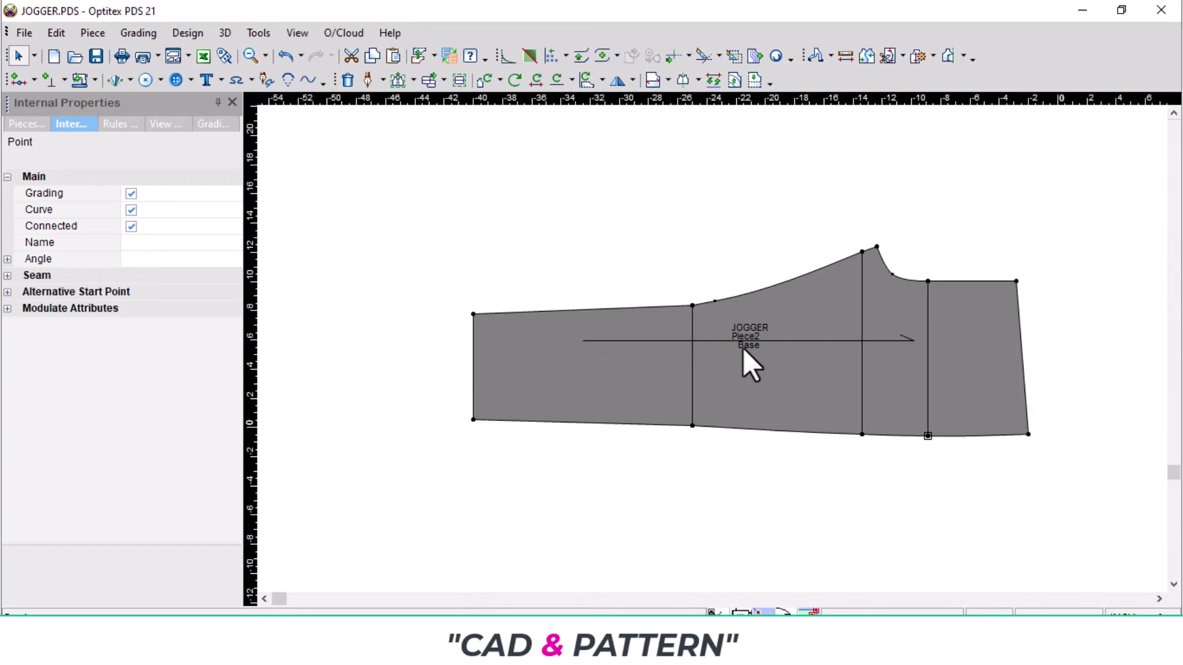
key(ctrl+v)
key(space)
scroll(891, 198, down, 2)
drag(742, 372, 727, 301)
scroll(710, 349, up, 2)
scroll(678, 362, down, 1)
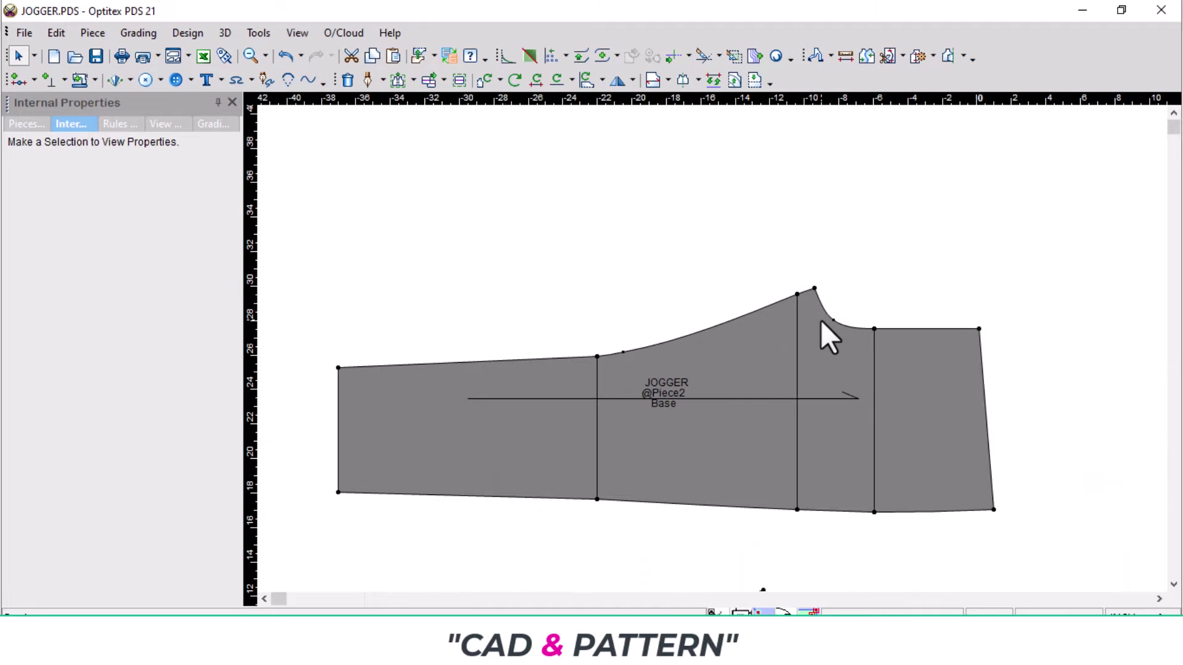
- Move the two crotch-peak points straight up by 3 (X 0, Y 3)
key(space)
scroll(820, 320, up, 5)
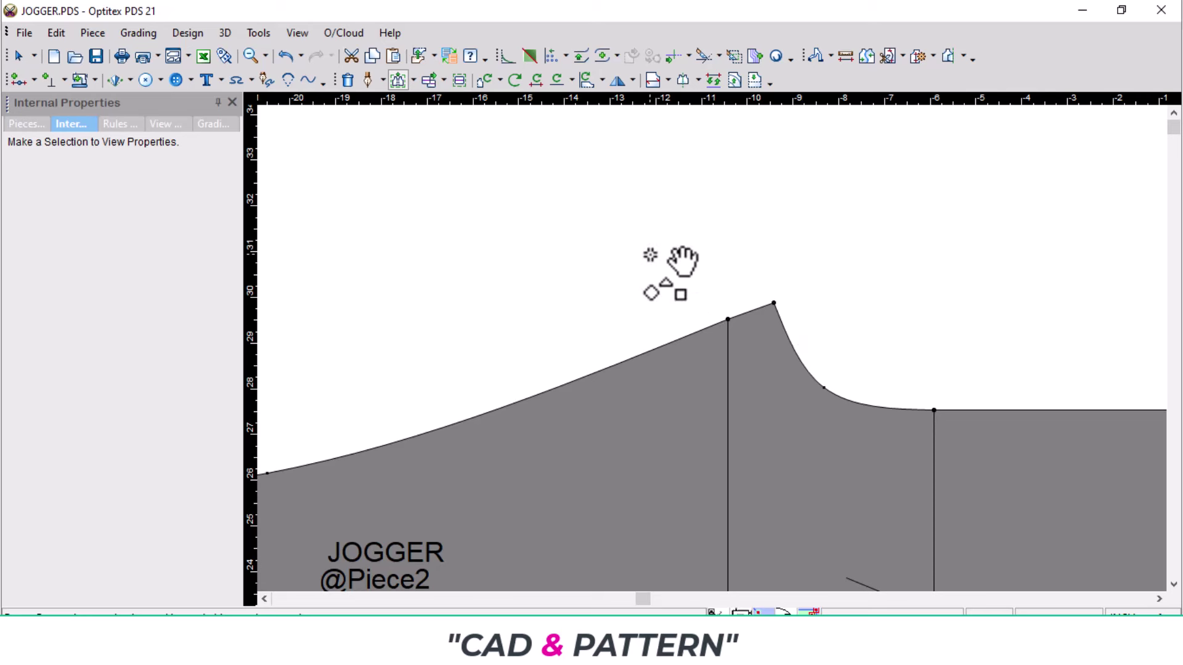
drag(650, 254, 788, 413)
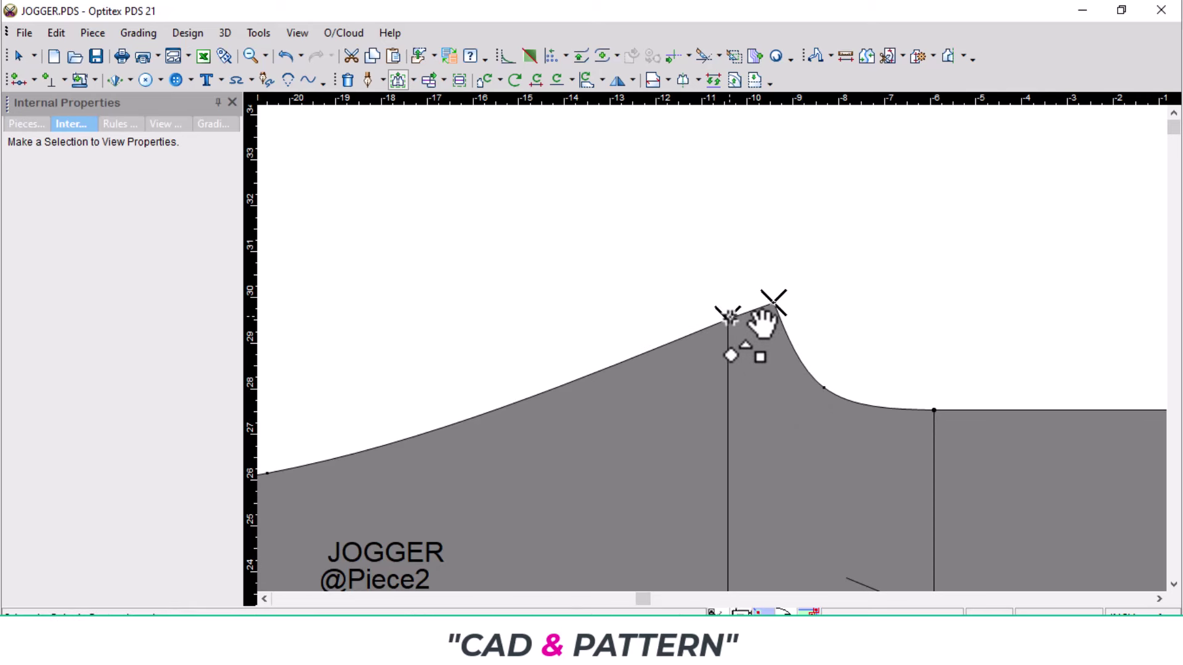
drag(730, 317, 727, 198)
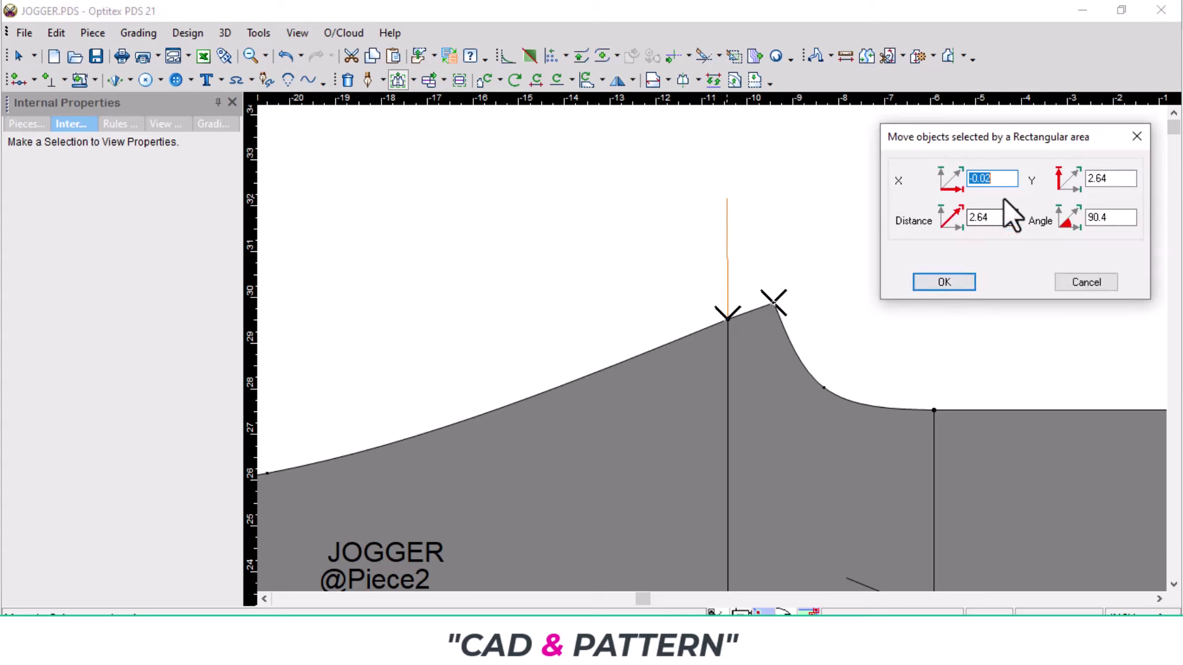
text(0)
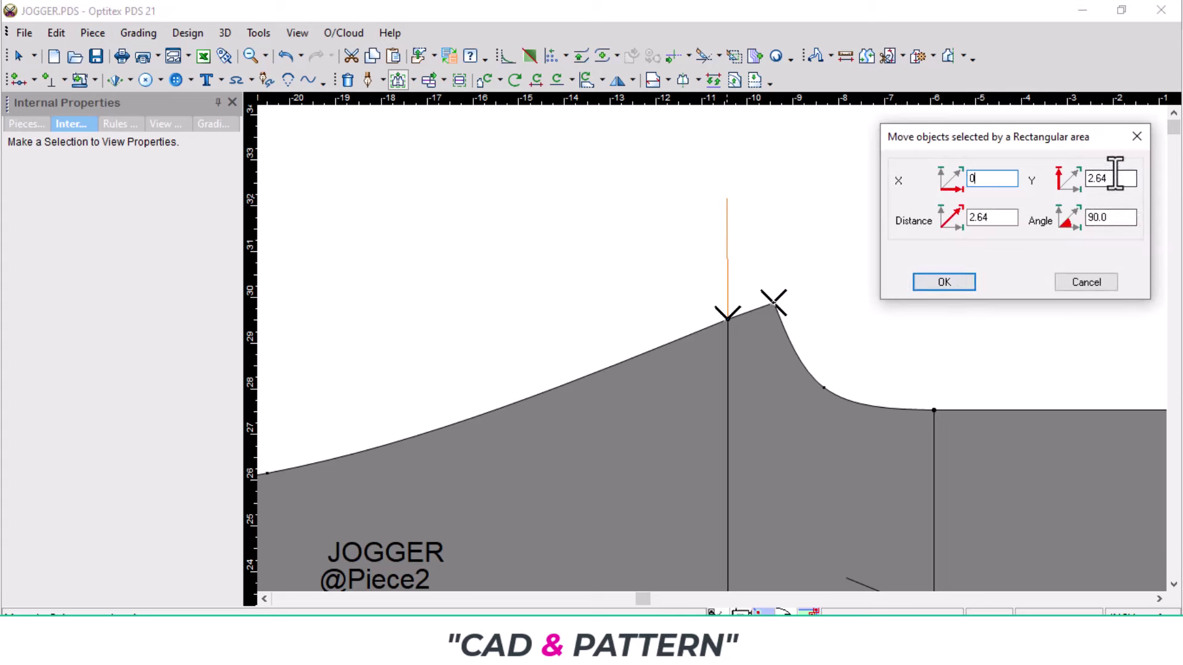
drag(1119, 179, 1076, 192)
text(3)
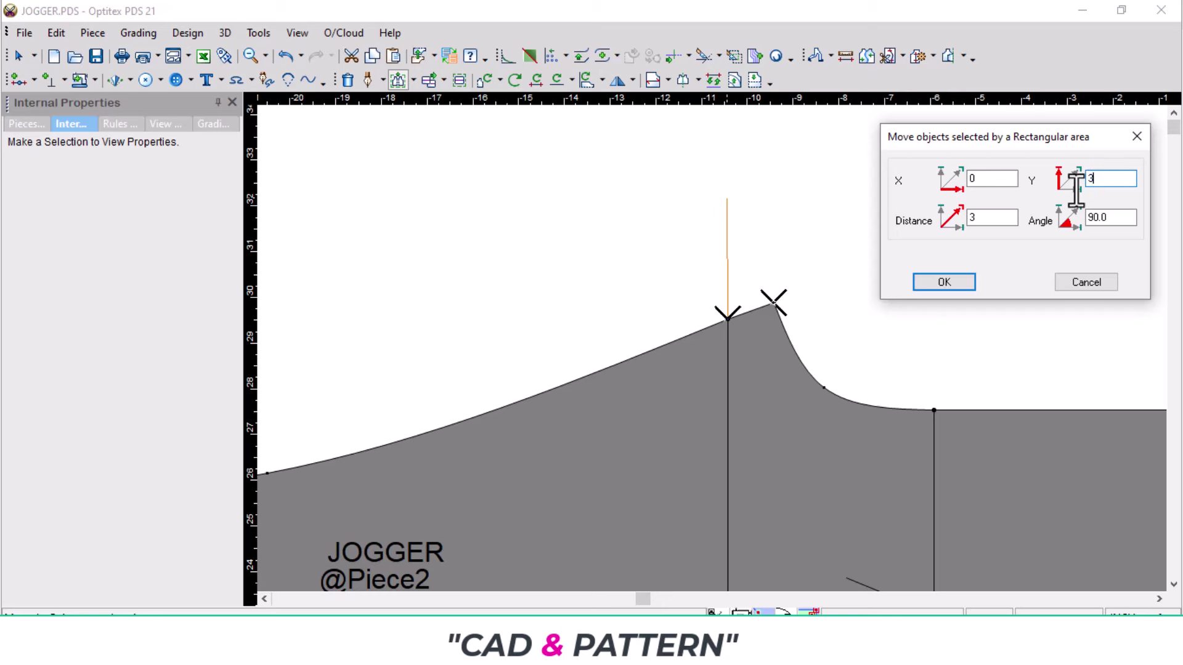
key(Return)
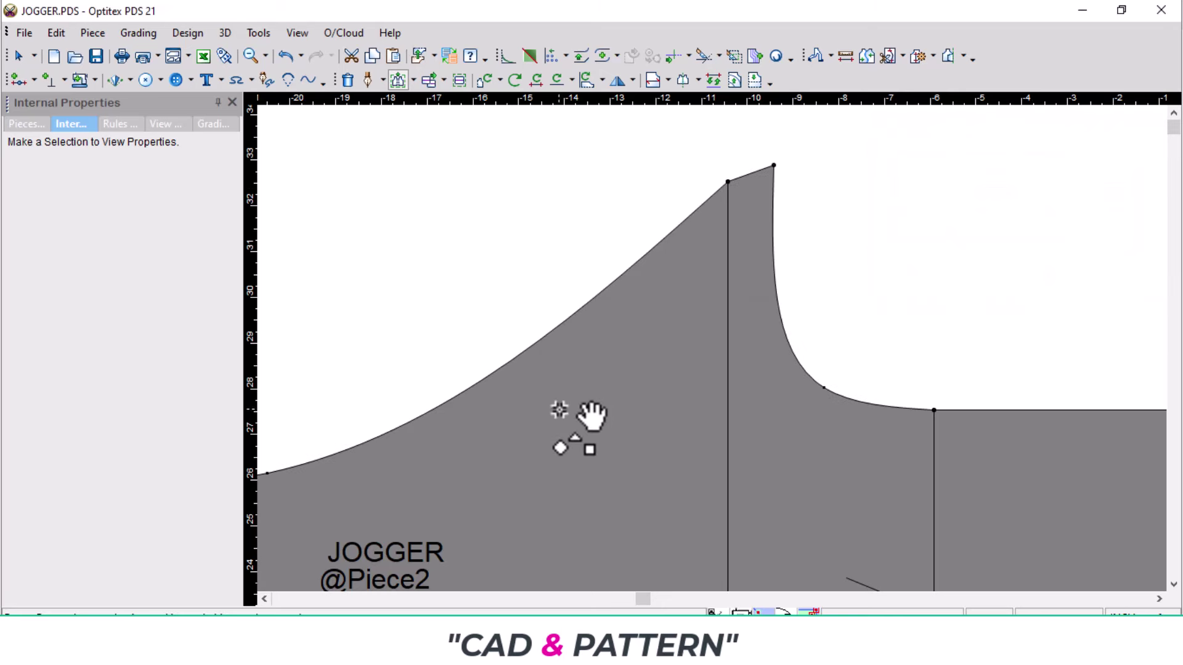
scroll(559, 410, down, 2)
scroll(620, 345, down, 1)
- Raise the three top-edge points at the piece's left end by 2
drag(573, 330, 690, 388)
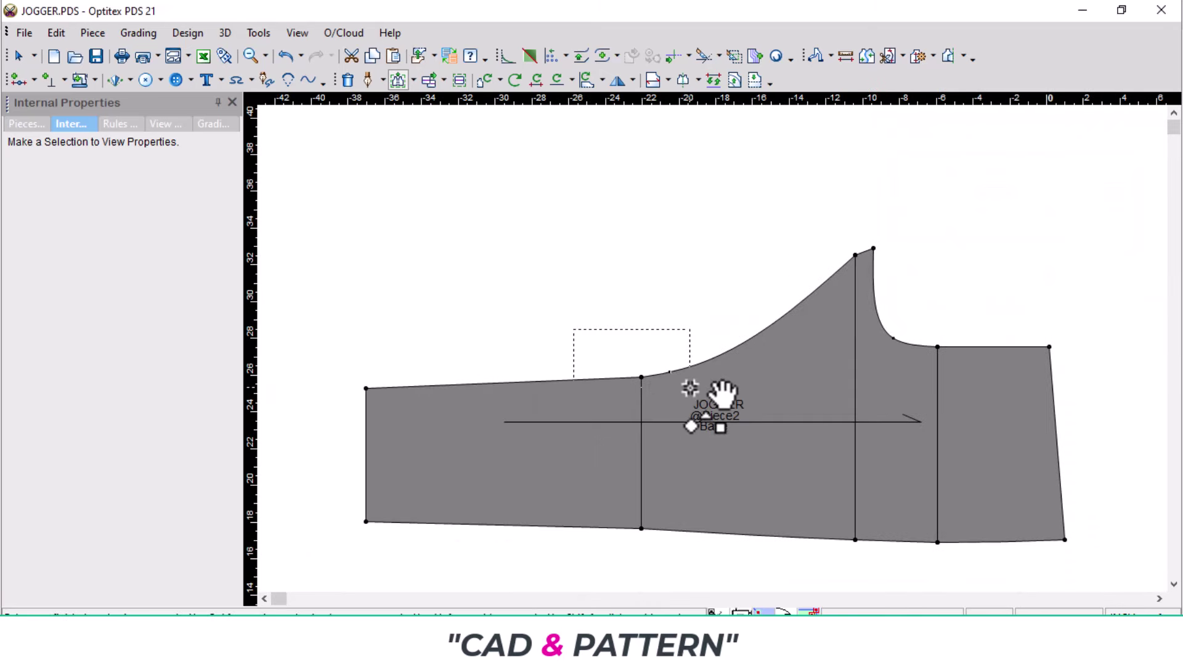
drag(574, 330, 325, 322)
drag(688, 393, 643, 308)
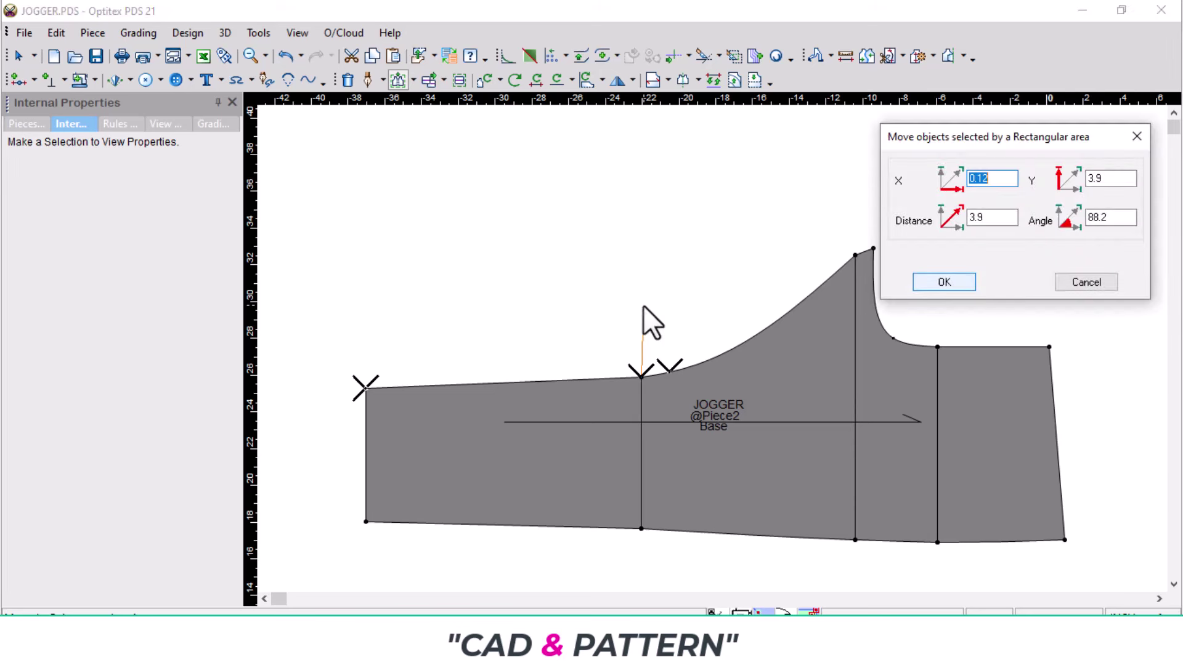
text(0)
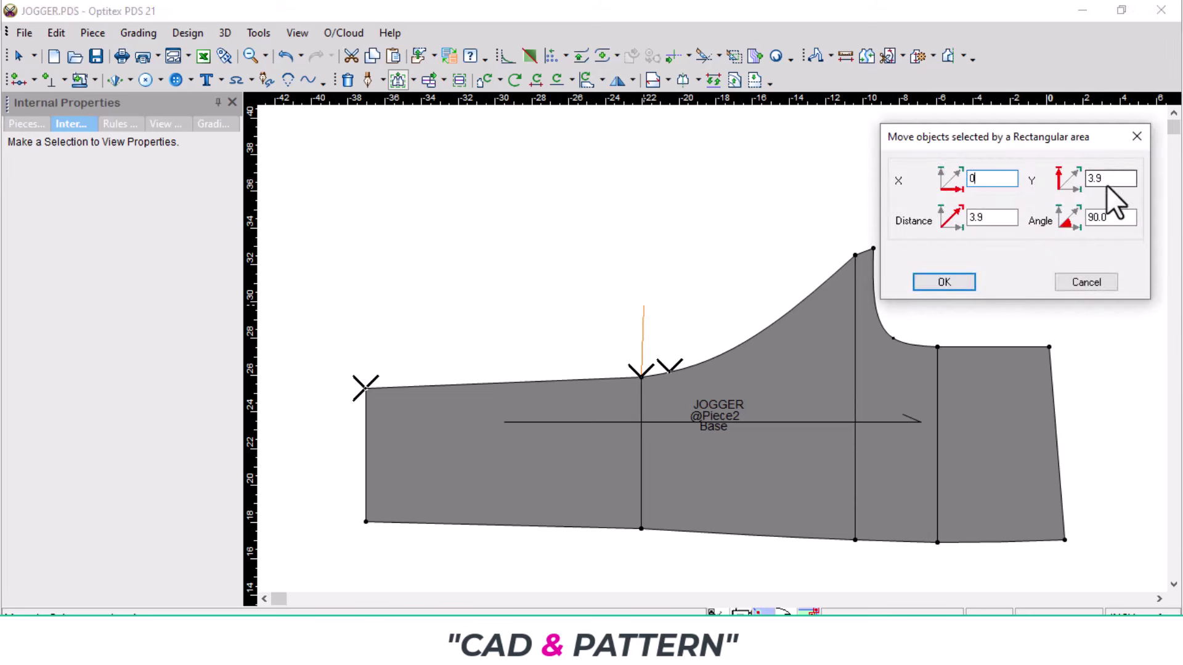
drag(1106, 183, 1068, 191)
text(2)
key(Return)
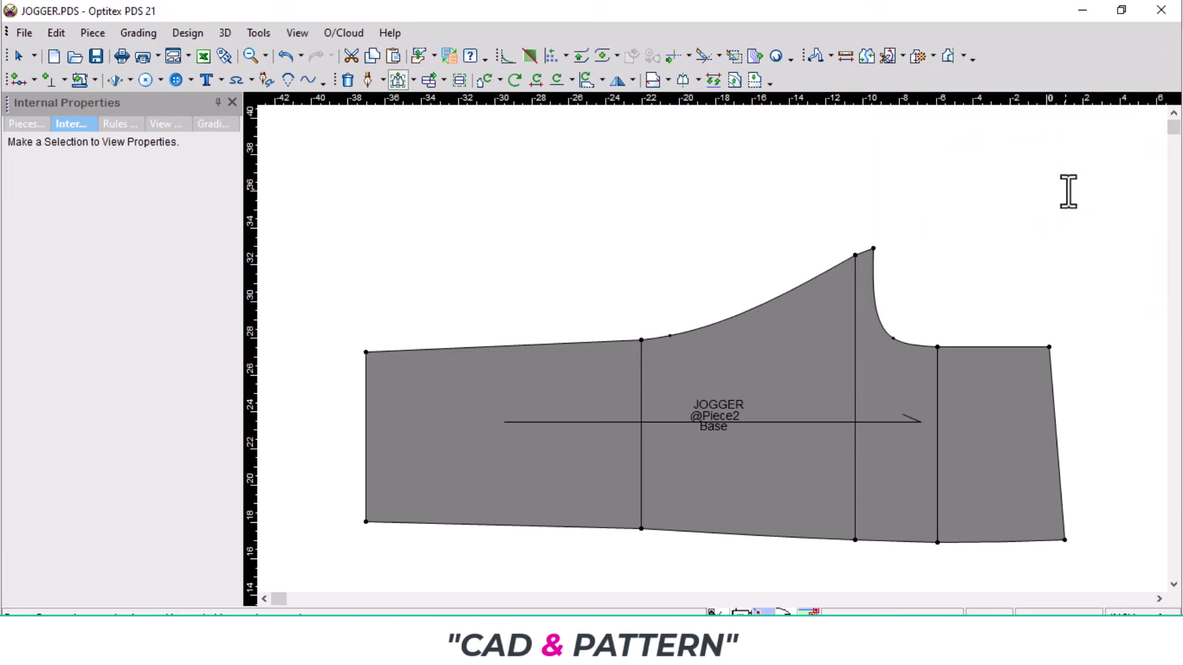
scroll(777, 306, up, 2)
scroll(708, 434, down, 2)
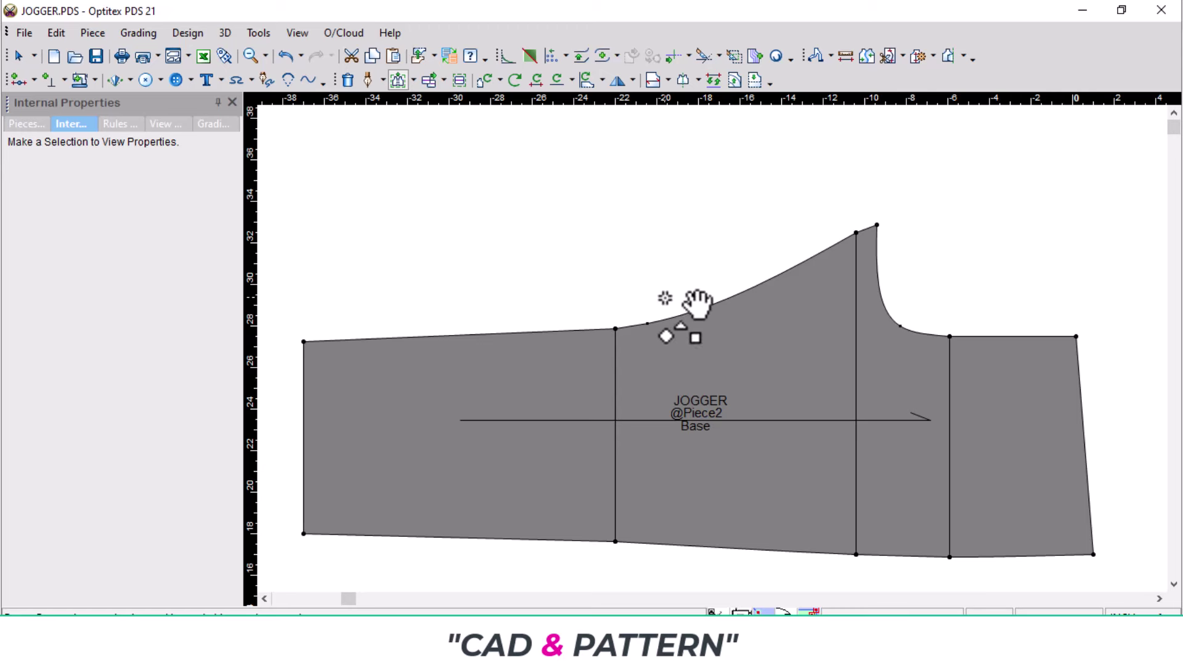
- Raise the points along the upper-left edge a further 0.25
mouse_move(269, 288)
mouse_down()
mouse_move(595, 355)
mouse_move(674, 351)
mouse_move(646, 302)
mouse_up()
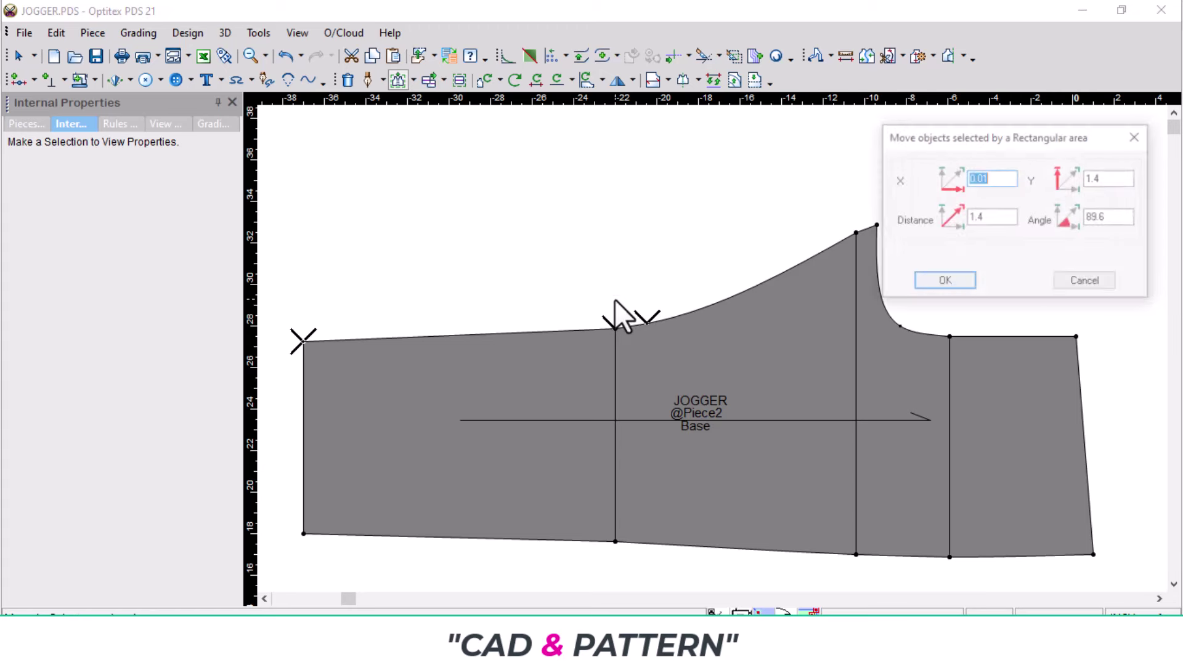
text(0)
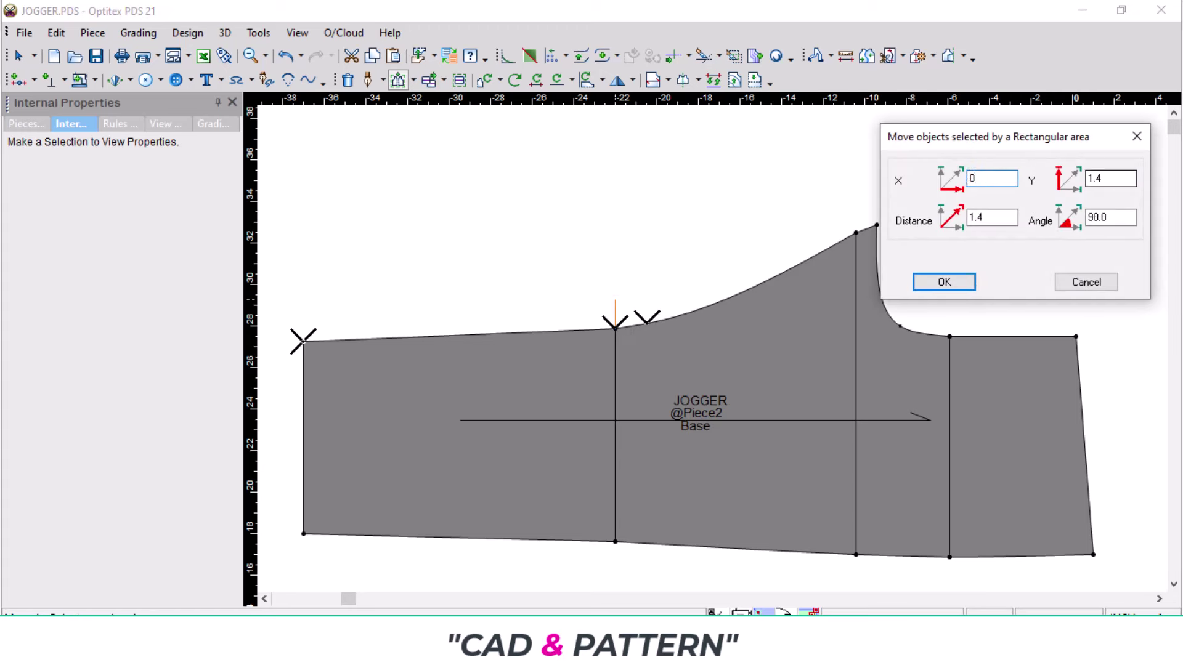
click(1121, 180)
drag(1121, 180, 1064, 183)
text(0.25)
key(Return)
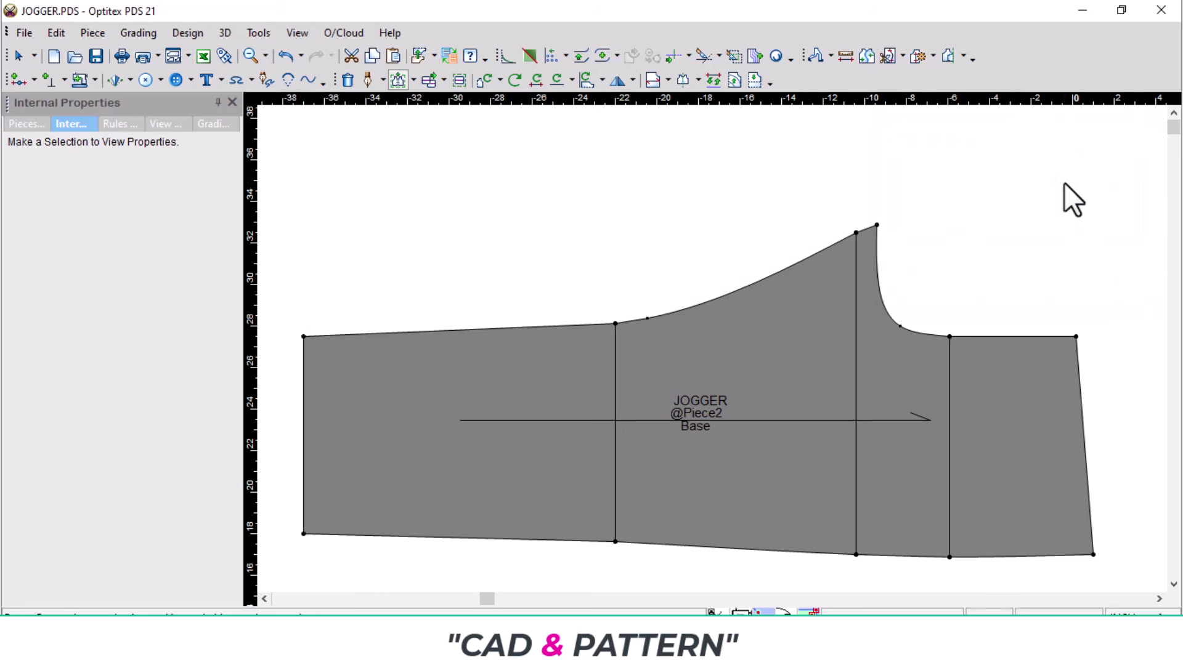
- Nudge the duplicate's top corner point up so its short top edge measures 1.07 instead of 1.08
scroll(917, 250, up, 4)
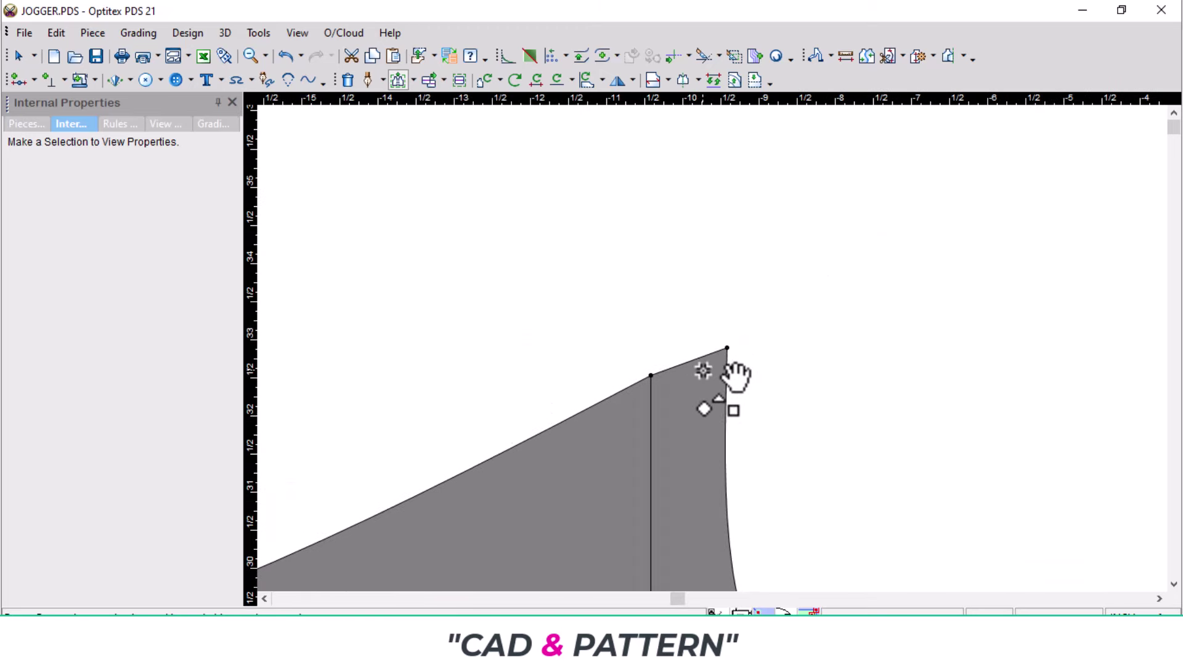
scroll(733, 363, up, 1)
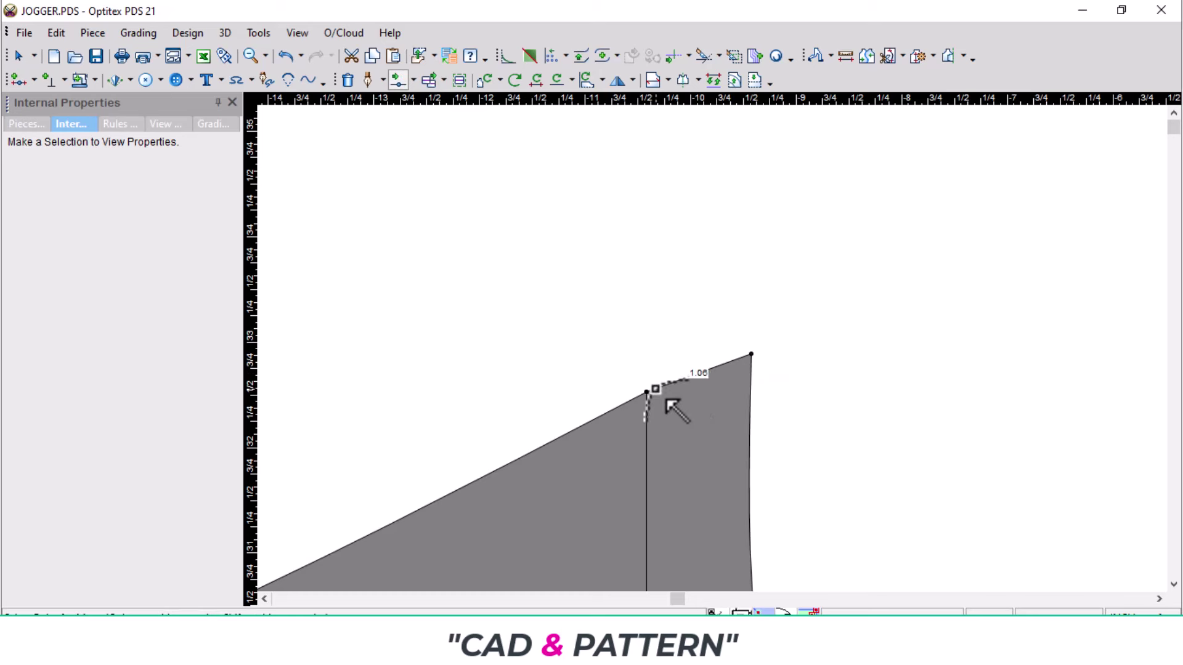
drag(765, 364, 758, 351)
click(745, 340)
key(Return)
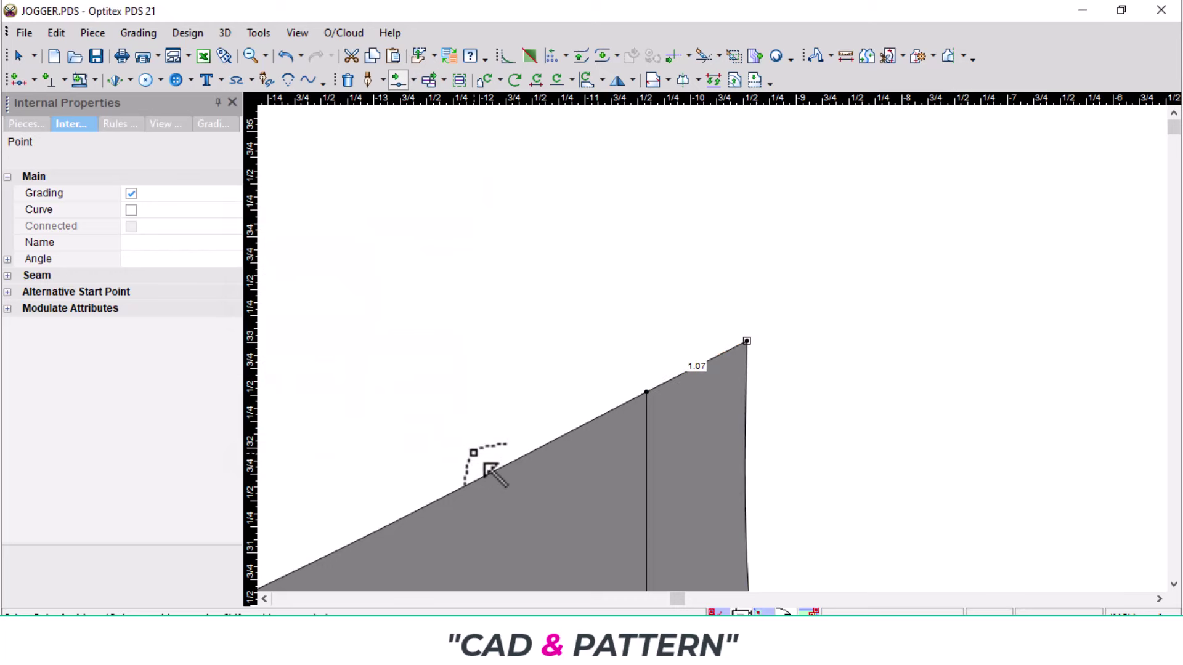
scroll(472, 452, down, 3)
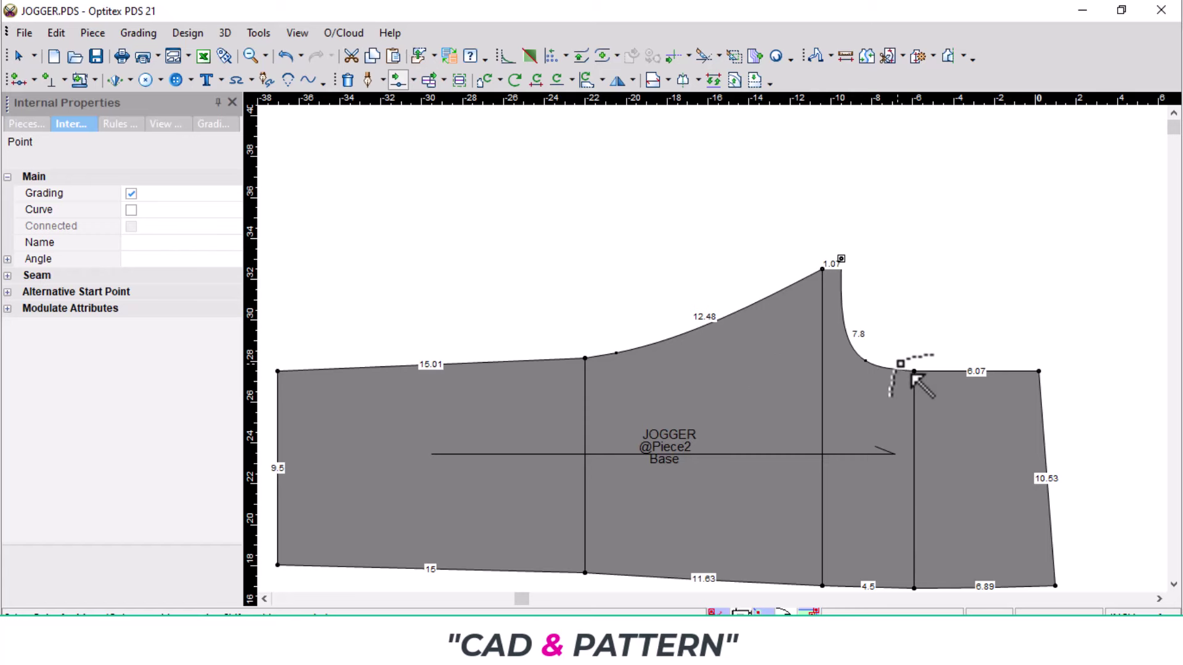
scroll(750, 603, down, 1)
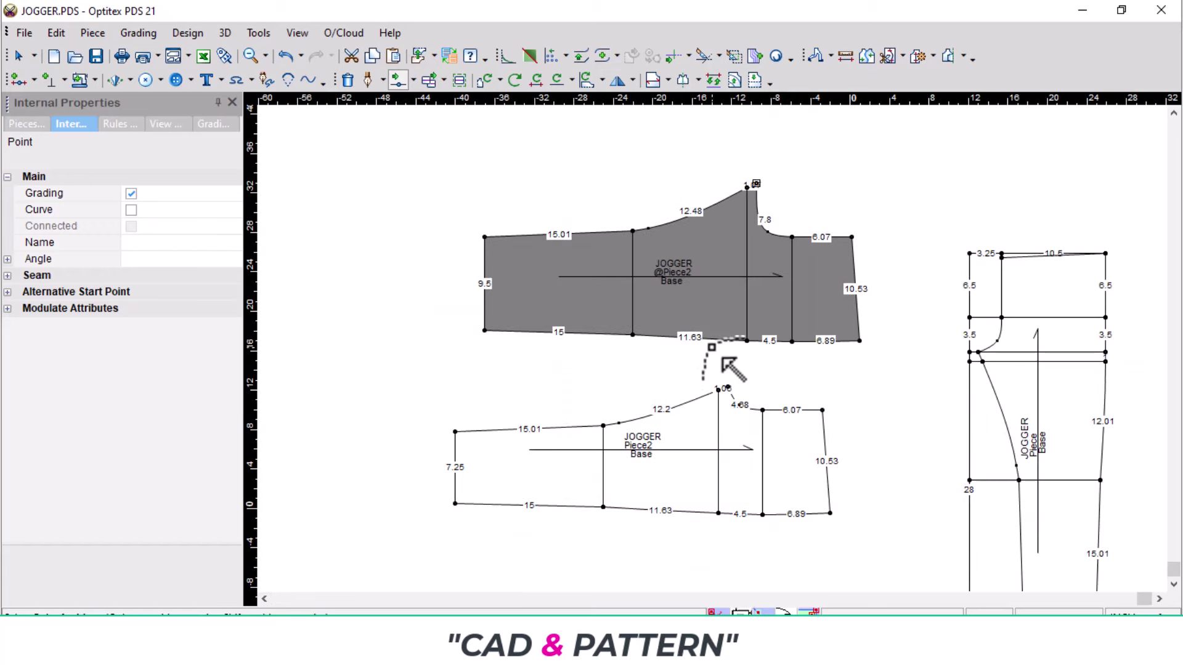
- Add the original piece's top contour length (28.27) to a Compare Length measurement
click(845, 56)
scroll(558, 317, up, 2)
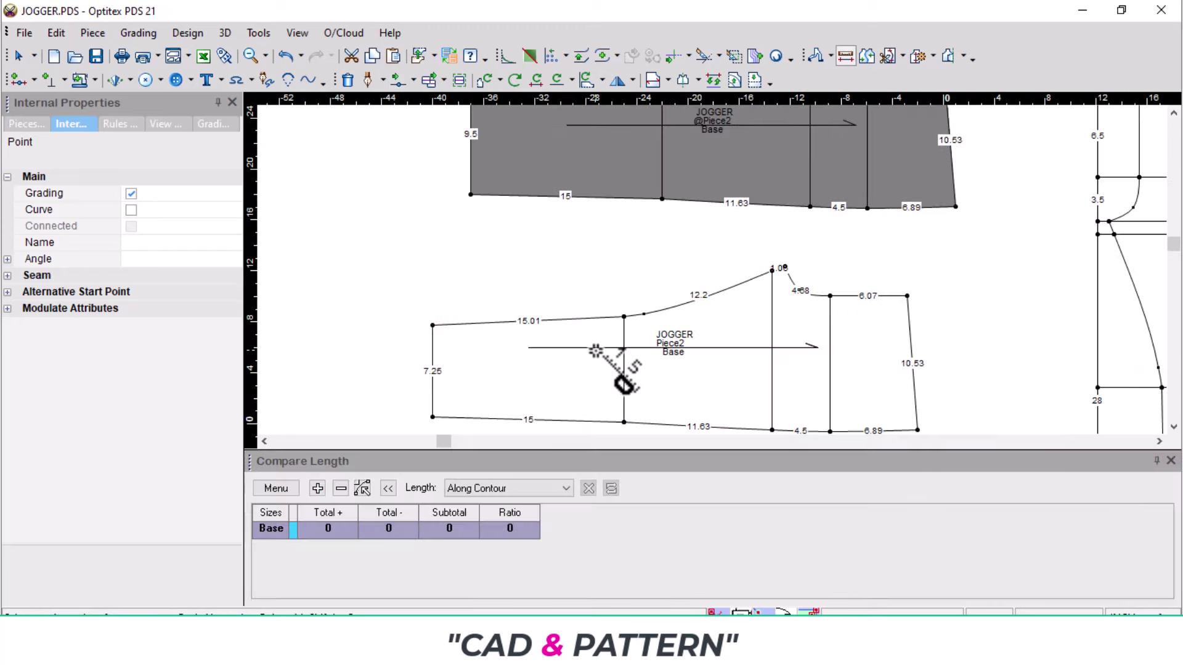
right_click(381, 260)
click(451, 264)
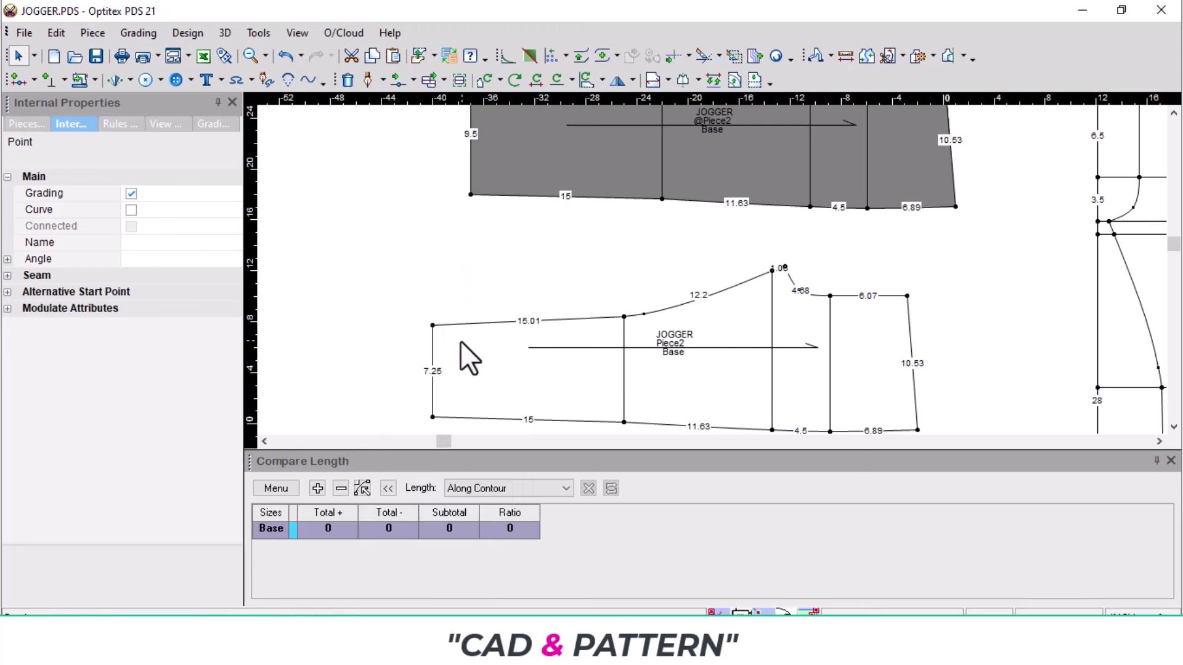
click(432, 325)
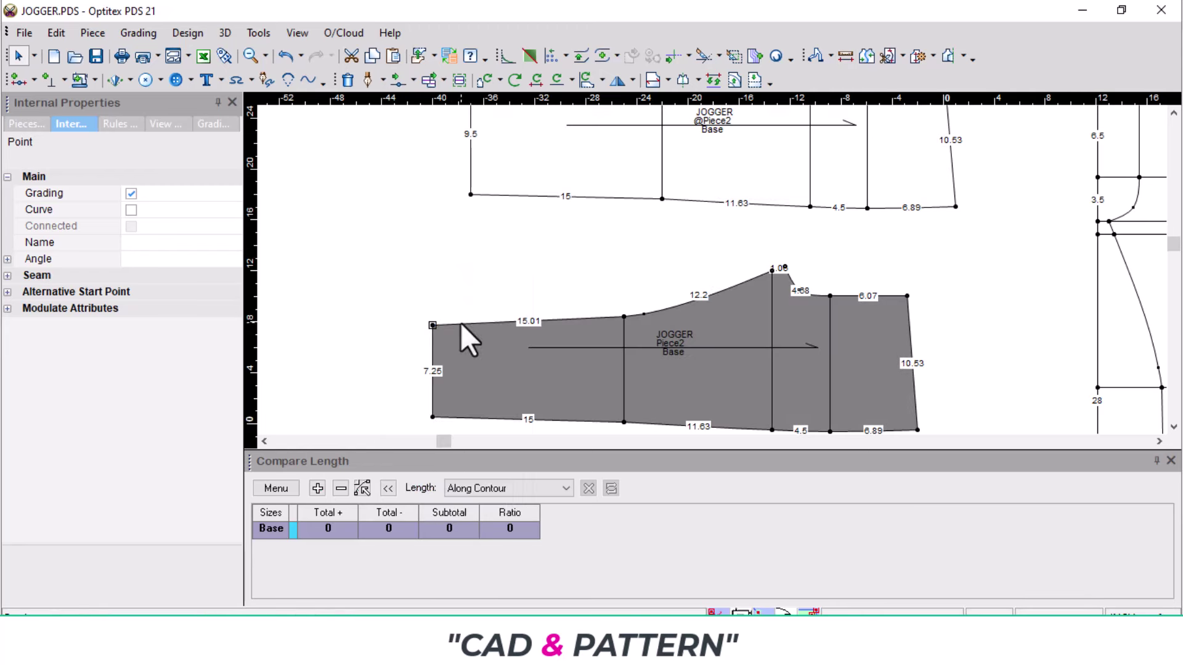
click(784, 265)
click(317, 487)
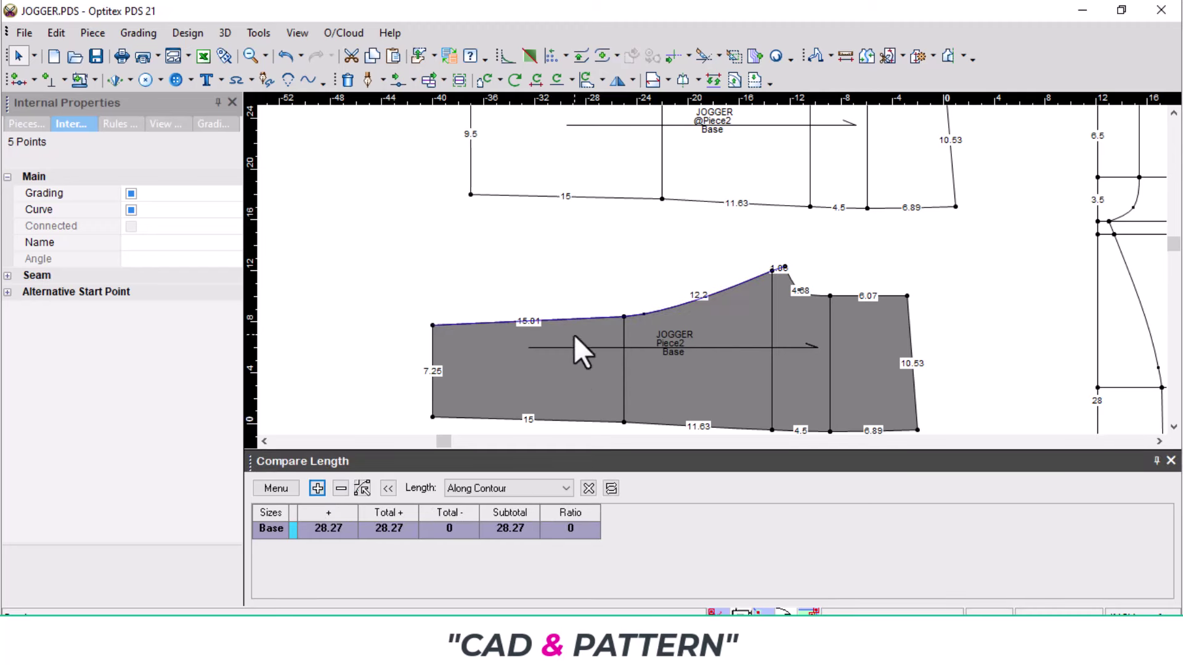
- Subtract the raised piece's top contour (28.56), giving a -0.29 difference
scroll(628, 280, down, 4)
scroll(739, 204, up, 5)
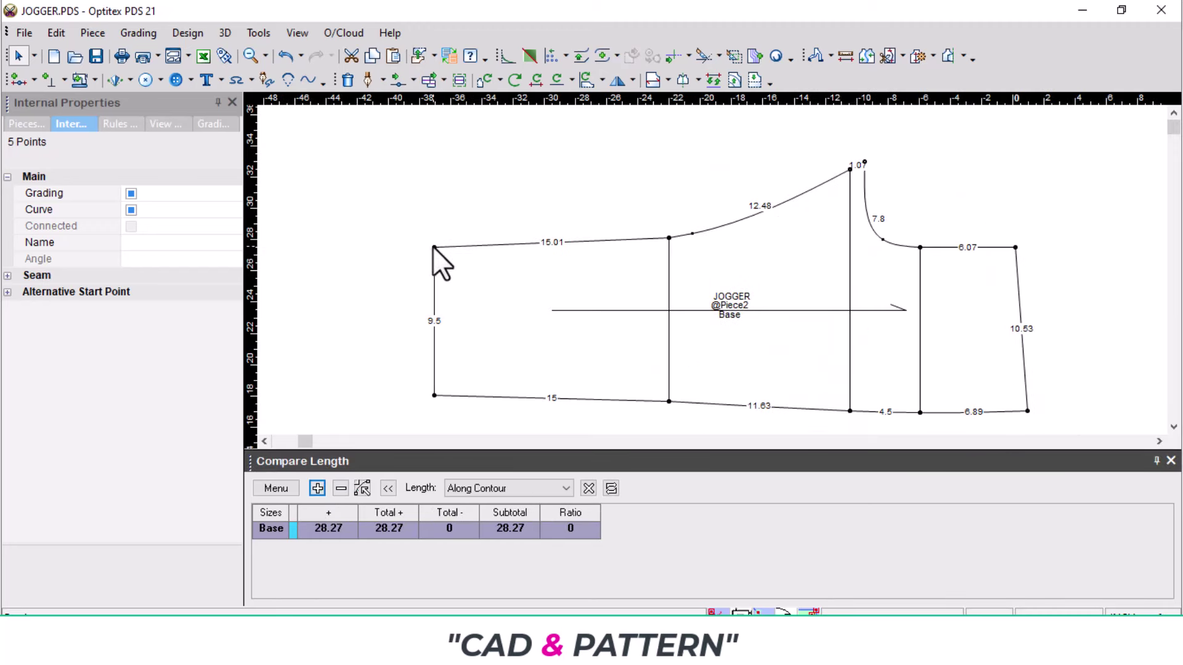
click(434, 247)
click(864, 161)
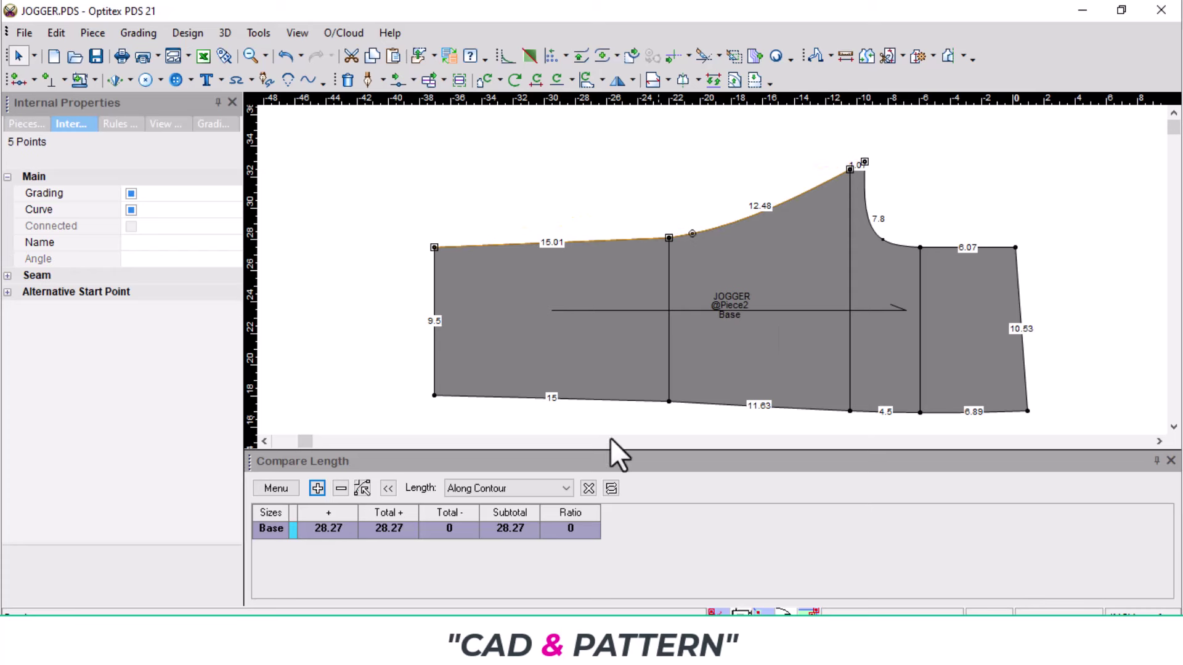
click(338, 489)
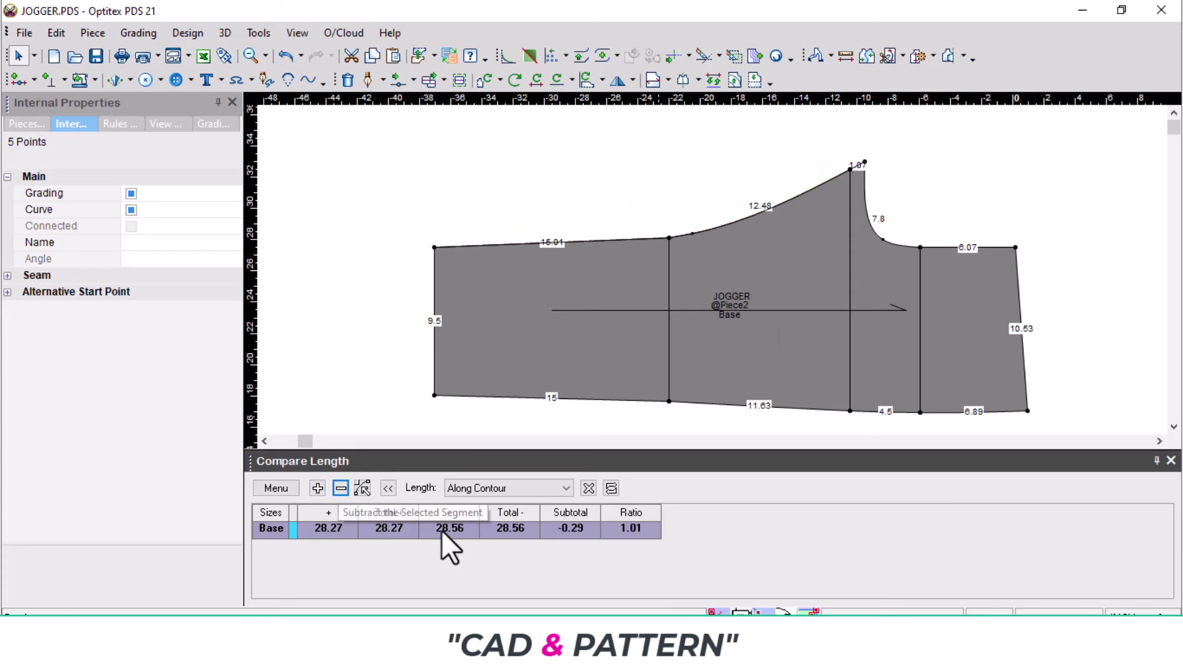
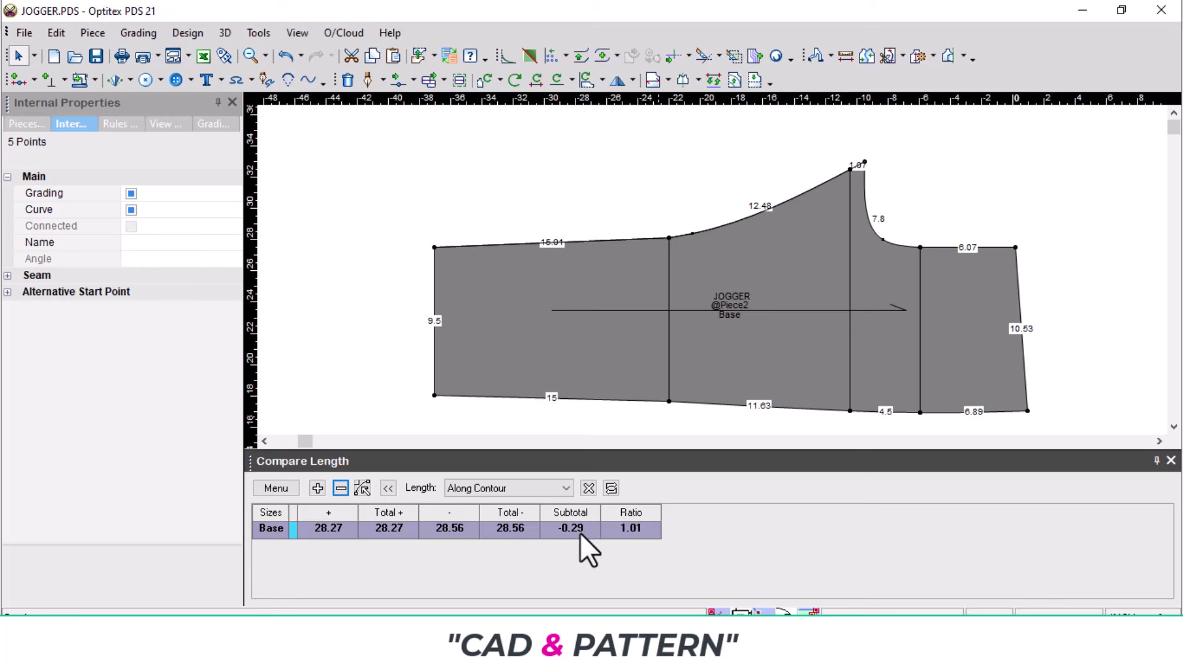
- Zoom in on the JOGGER piece's top corner and clear the current selection
scroll(864, 176, up, 2)
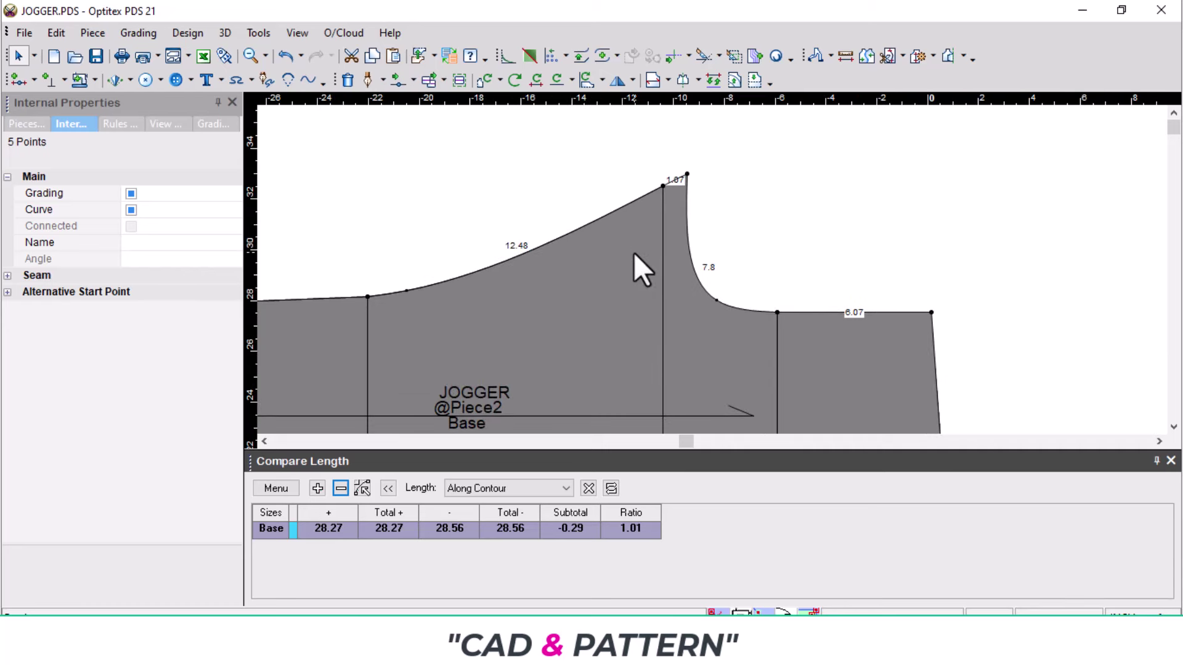
click(604, 176)
- Box-select the two top waist corners and move them 0.3 left (X -0.3, Y 0)
key(m)
drag(565, 150, 768, 251)
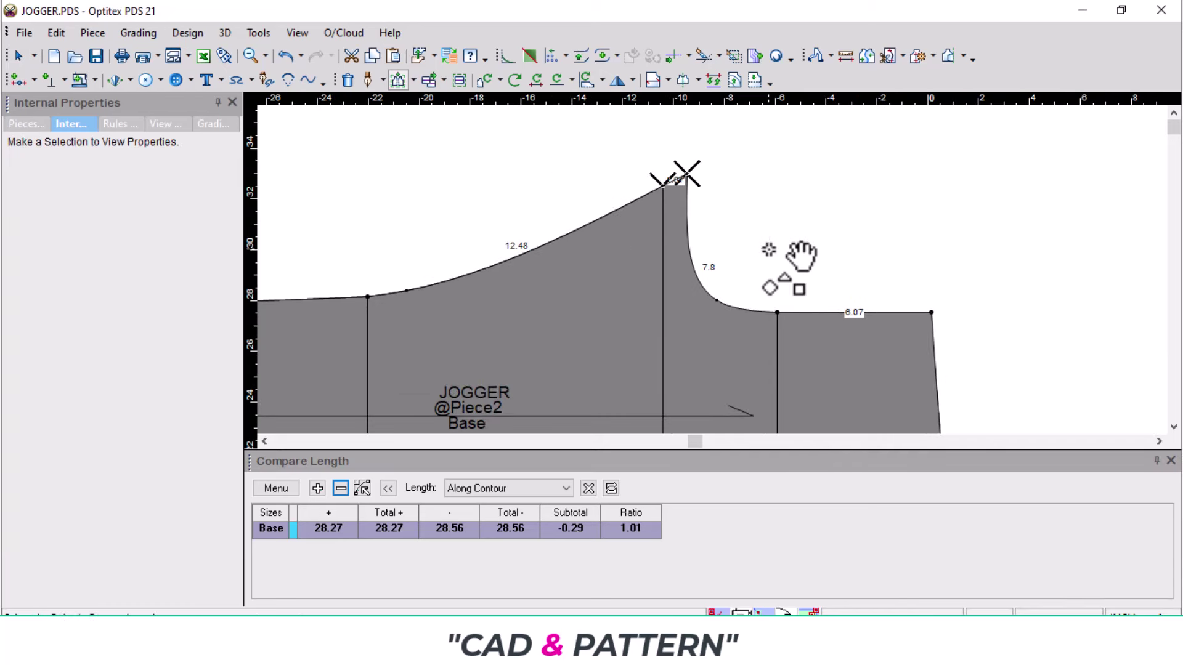
click(686, 174)
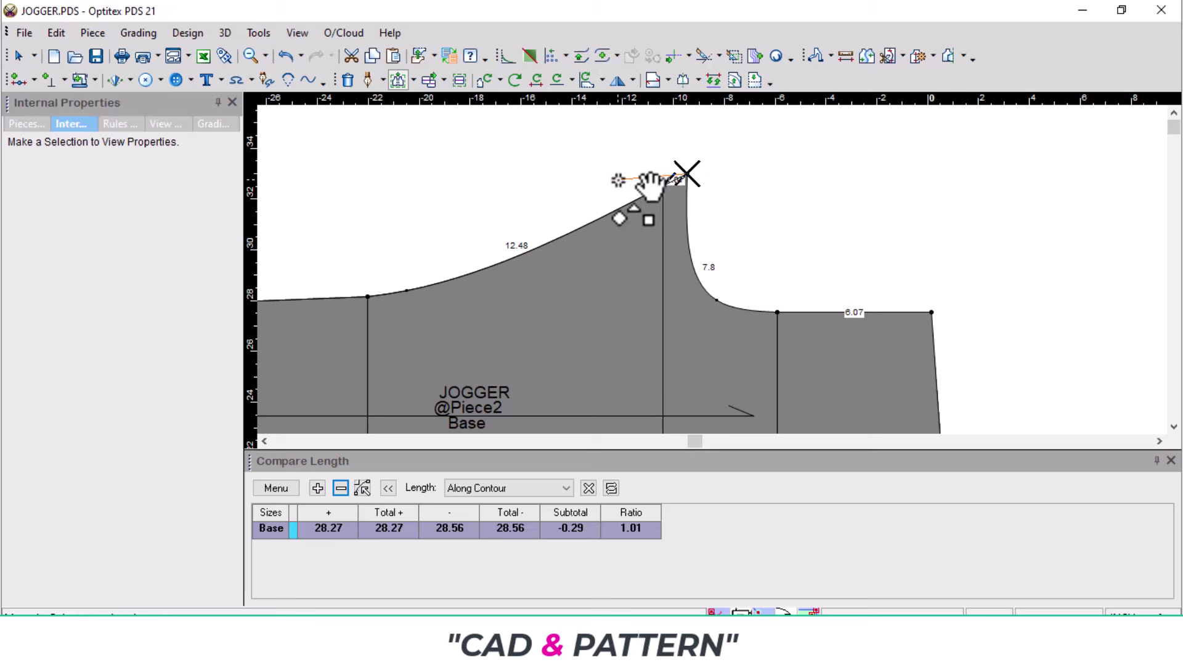
click(617, 175)
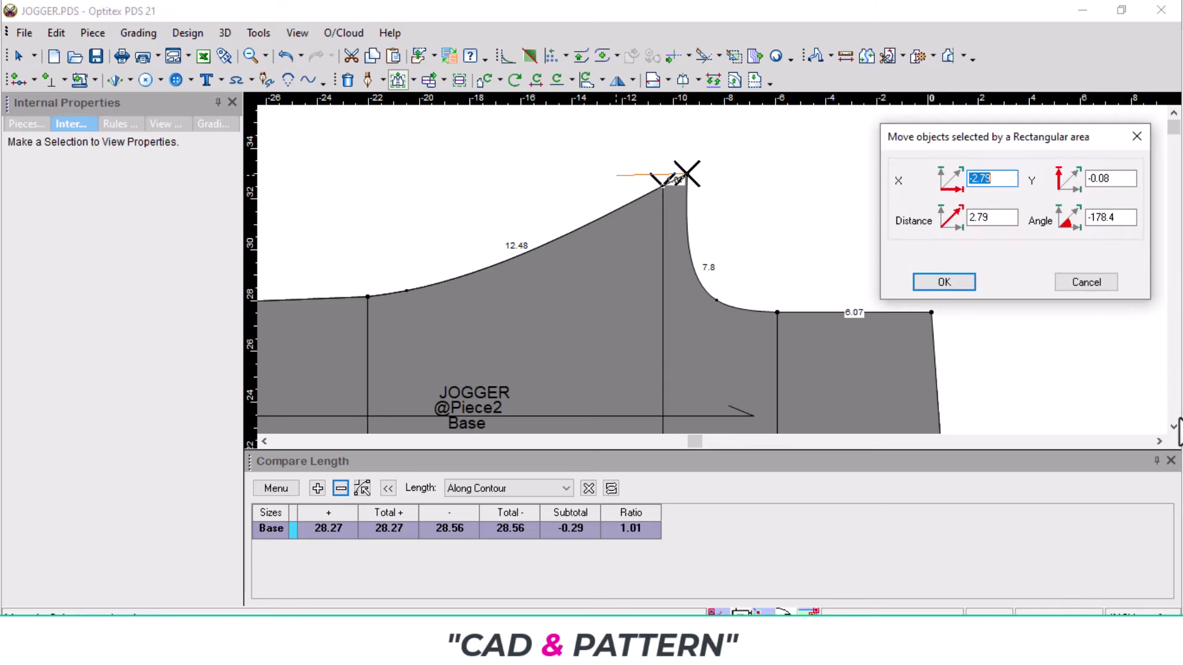
key(BackSpace)
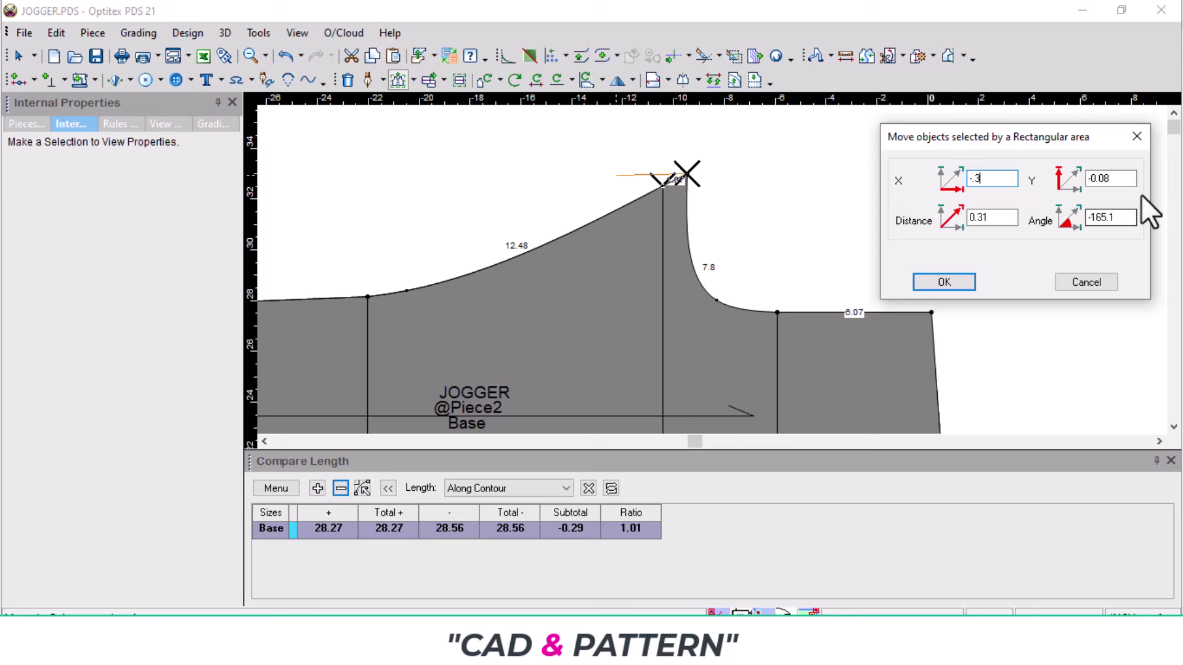
key(Tab)
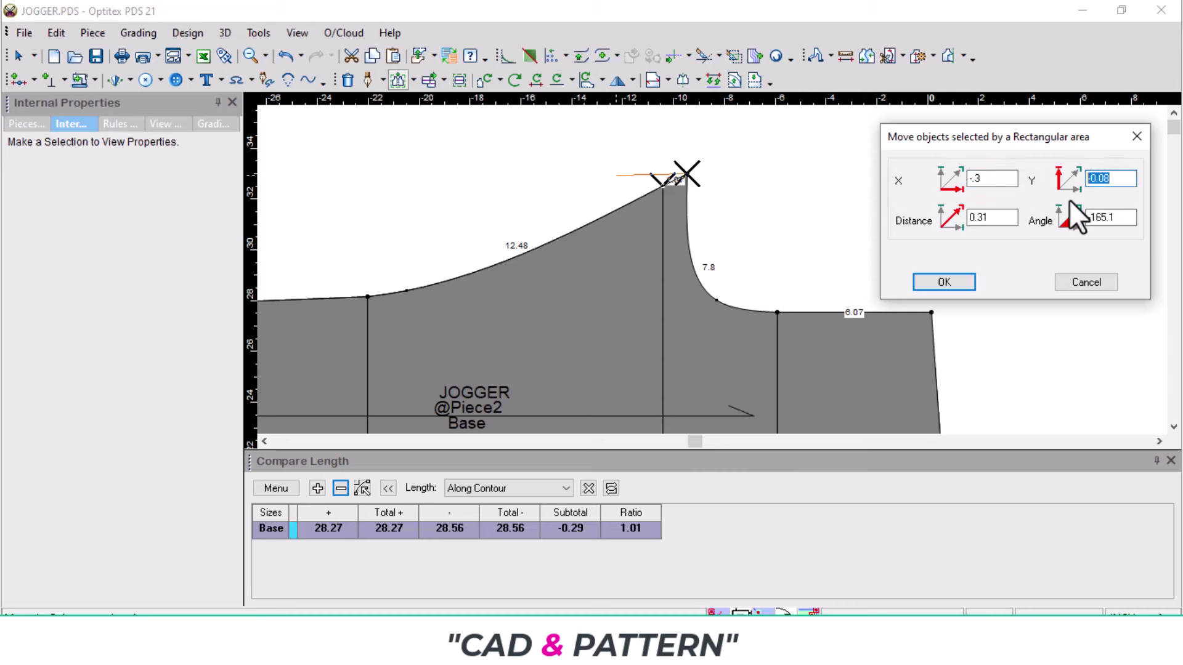
text(0)
key(Return)
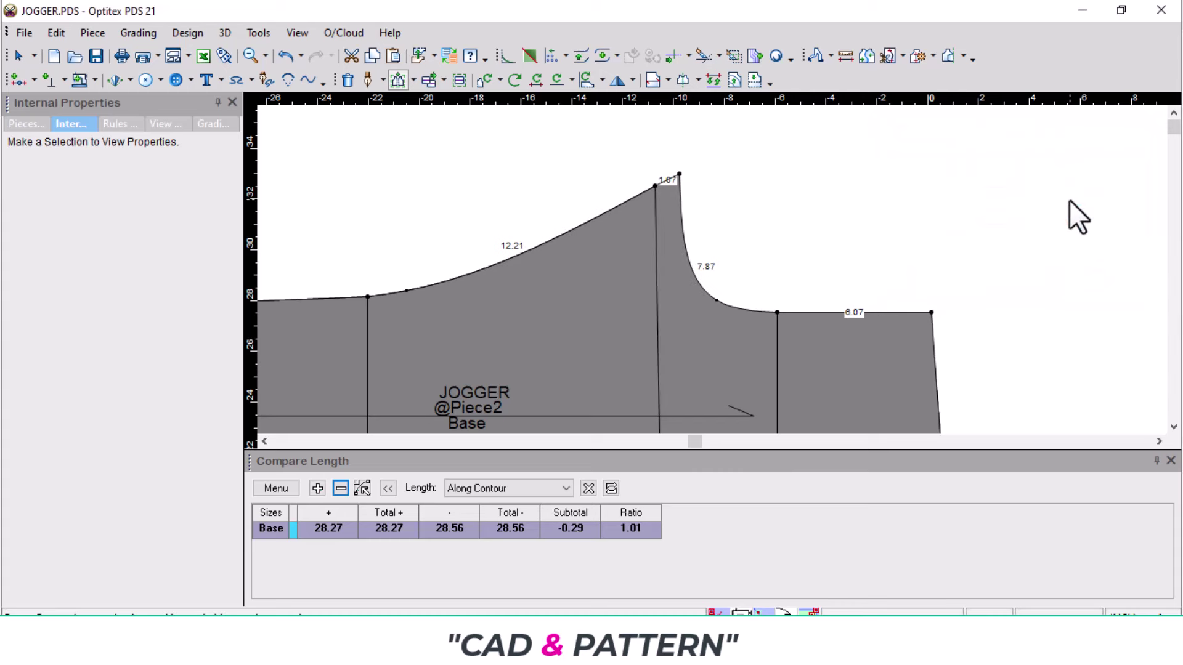
- Refresh Compare Length to confirm ratio 1, then clear and close the comparison panel
click(610, 488)
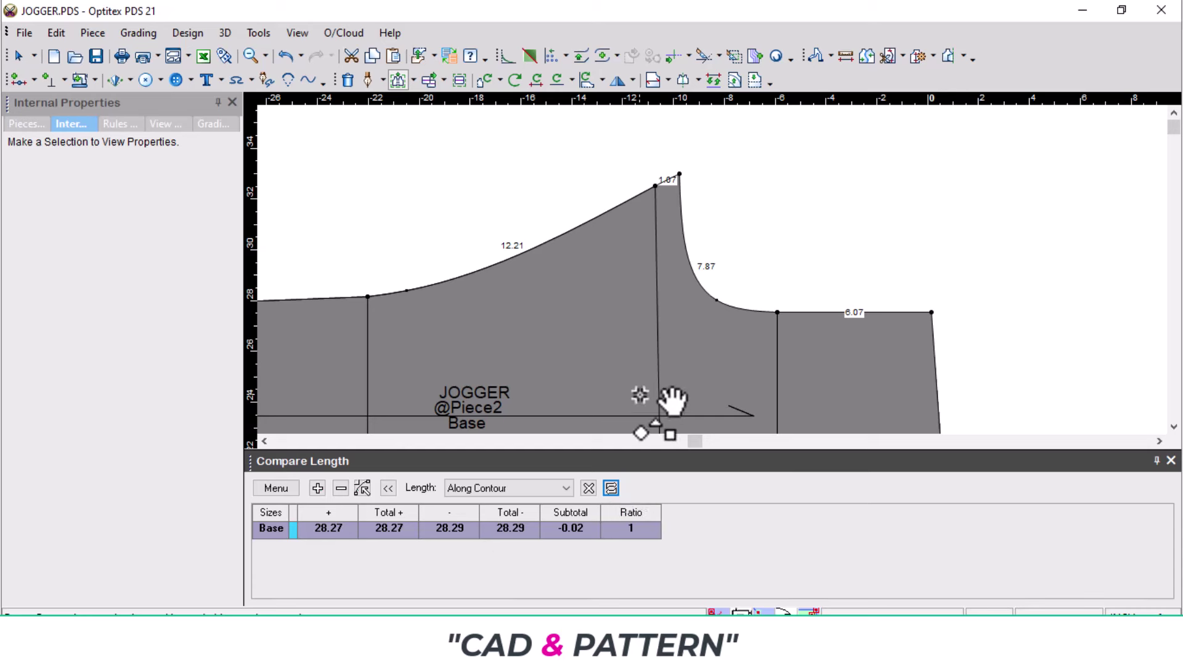
scroll(739, 287, down, 2)
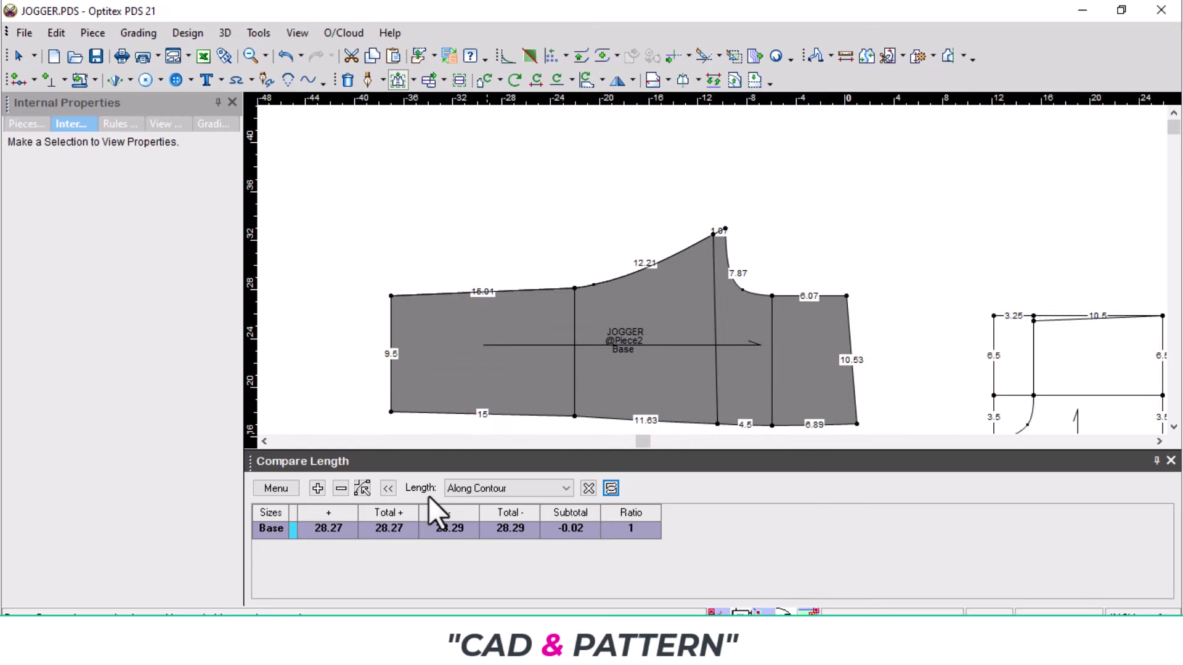
click(589, 487)
click(1171, 460)
scroll(742, 345, up, 2)
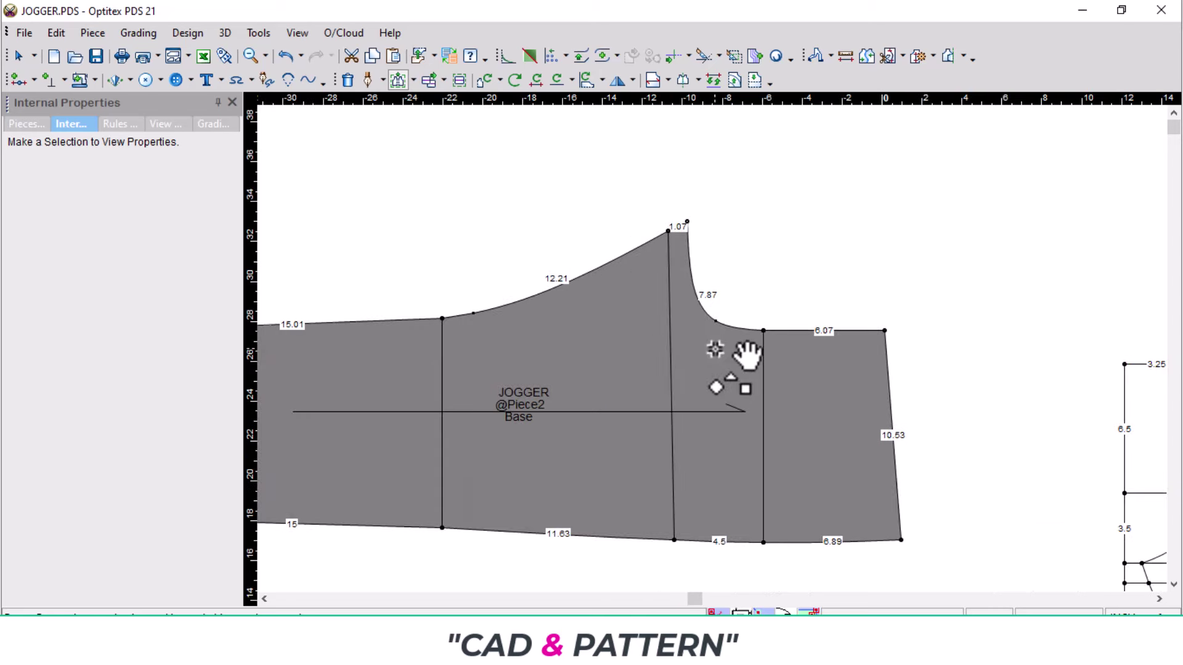
scroll(793, 330, up, 1)
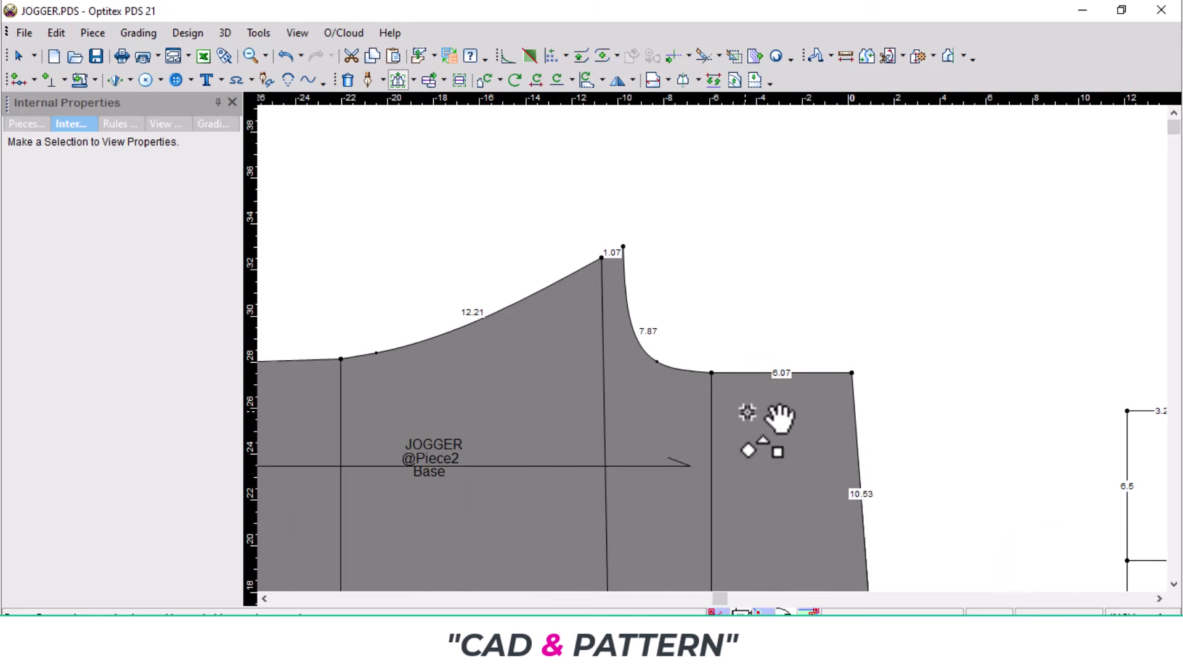
scroll(717, 312, up, 2)
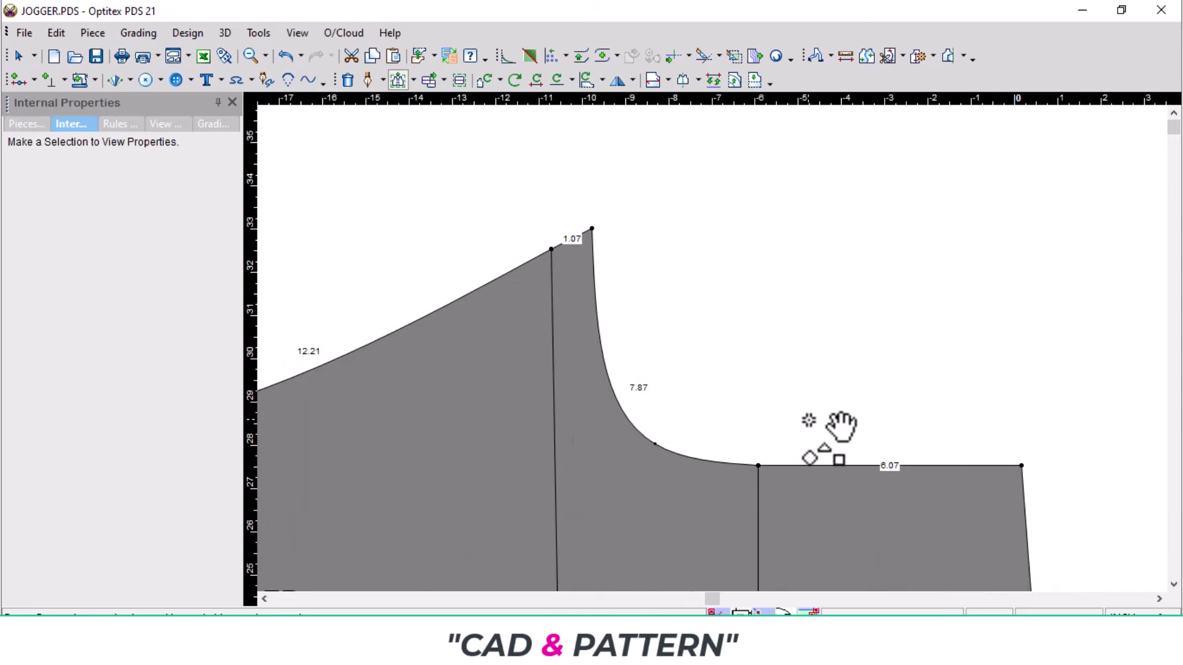
scroll(871, 449, down, 2)
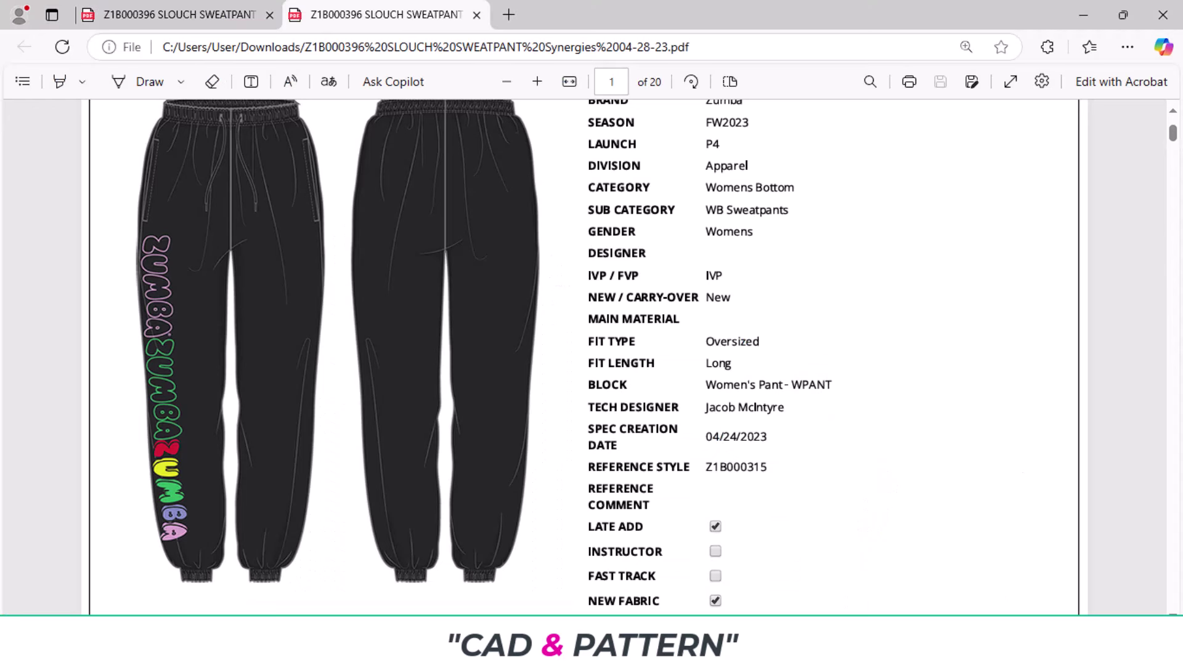
- Read the size S back rise of 17 on page 5 and compute 17 − 1.5 = 15.5
click(256, 15)
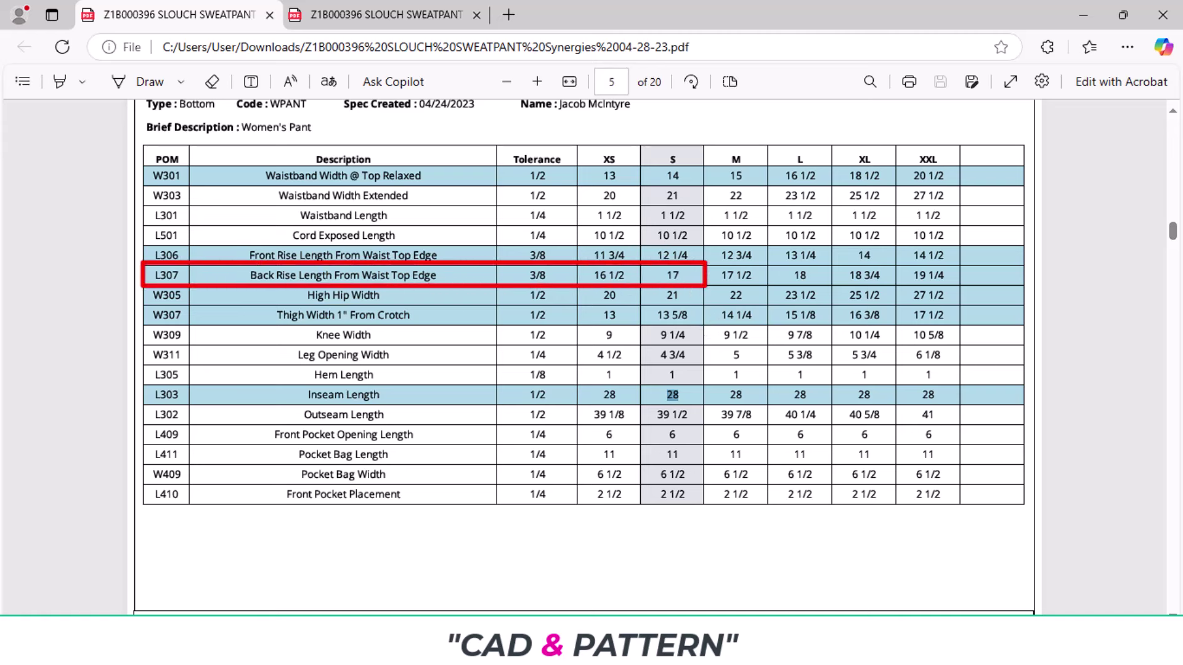
key(alt+Tab)
click(933, 518)
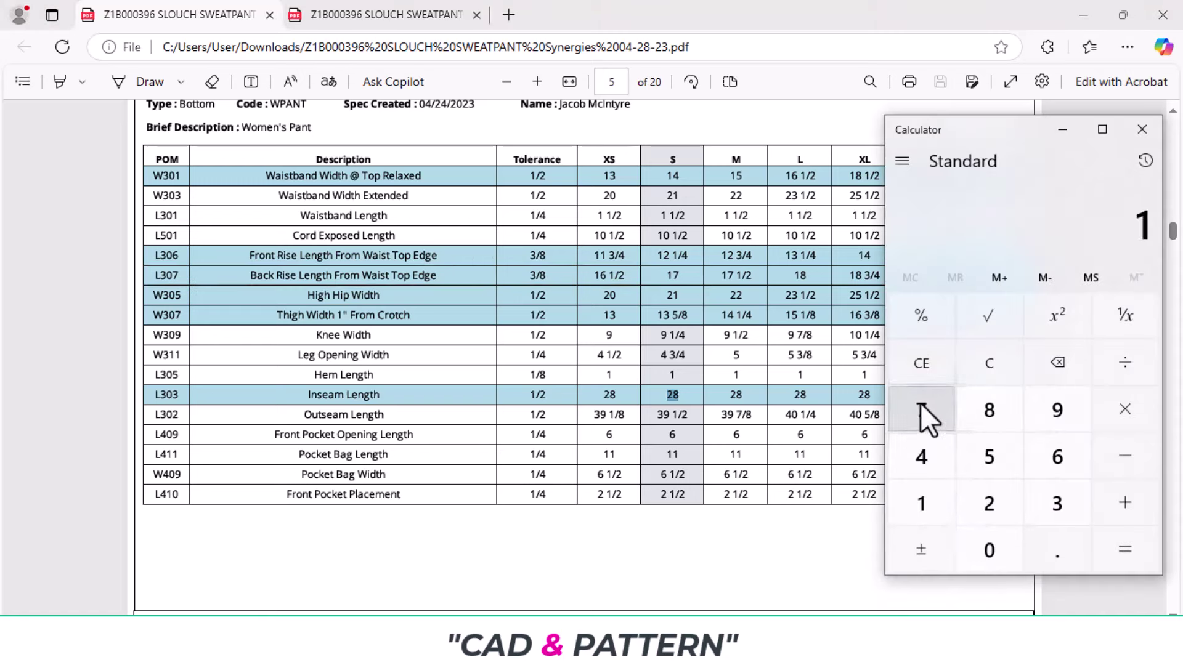
click(921, 410)
click(1125, 456)
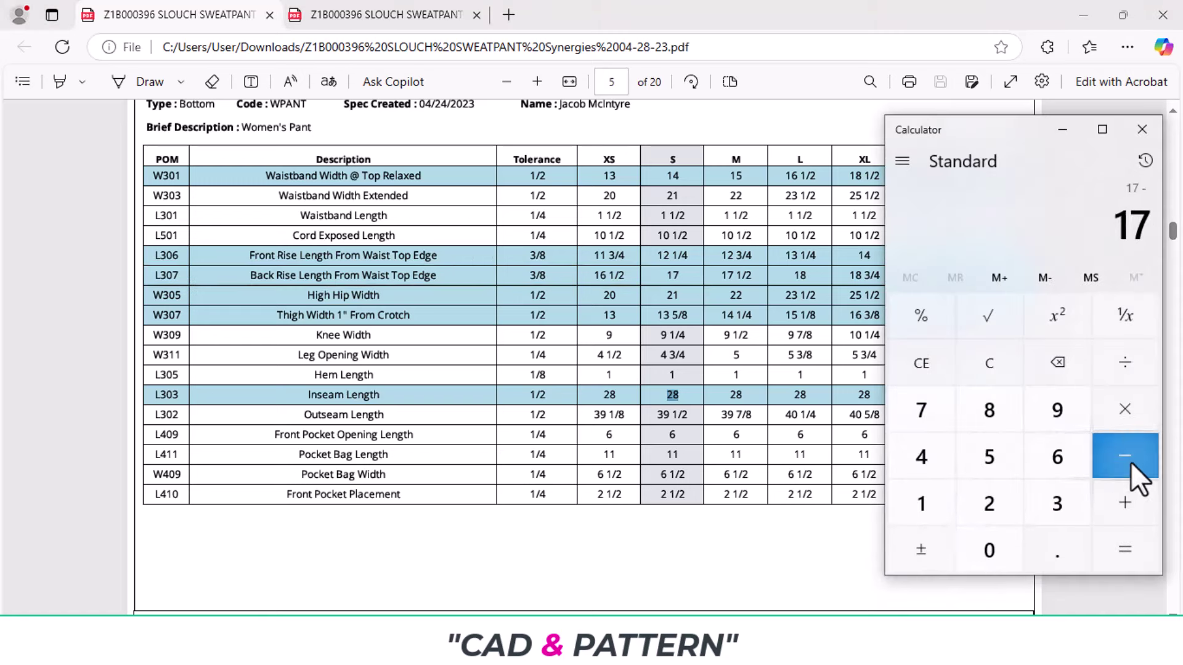
click(920, 503)
click(1055, 550)
click(988, 457)
click(1125, 549)
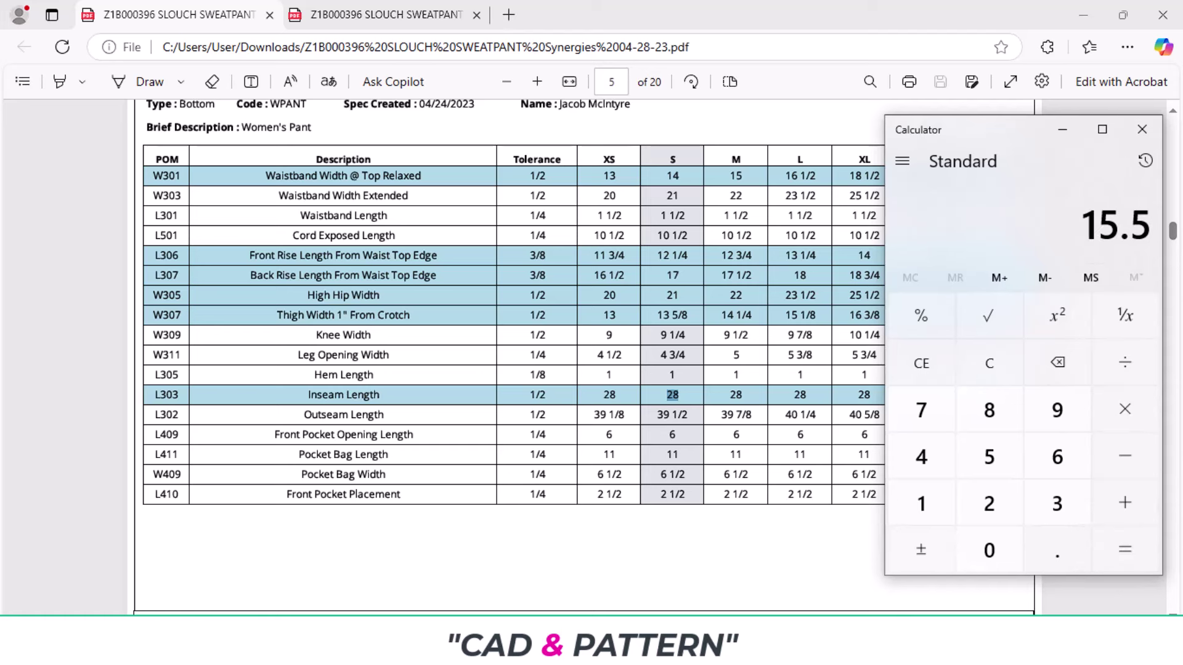
- Measure the back rise from the top waist point to the right waist corner: 13.94
click(548, 650)
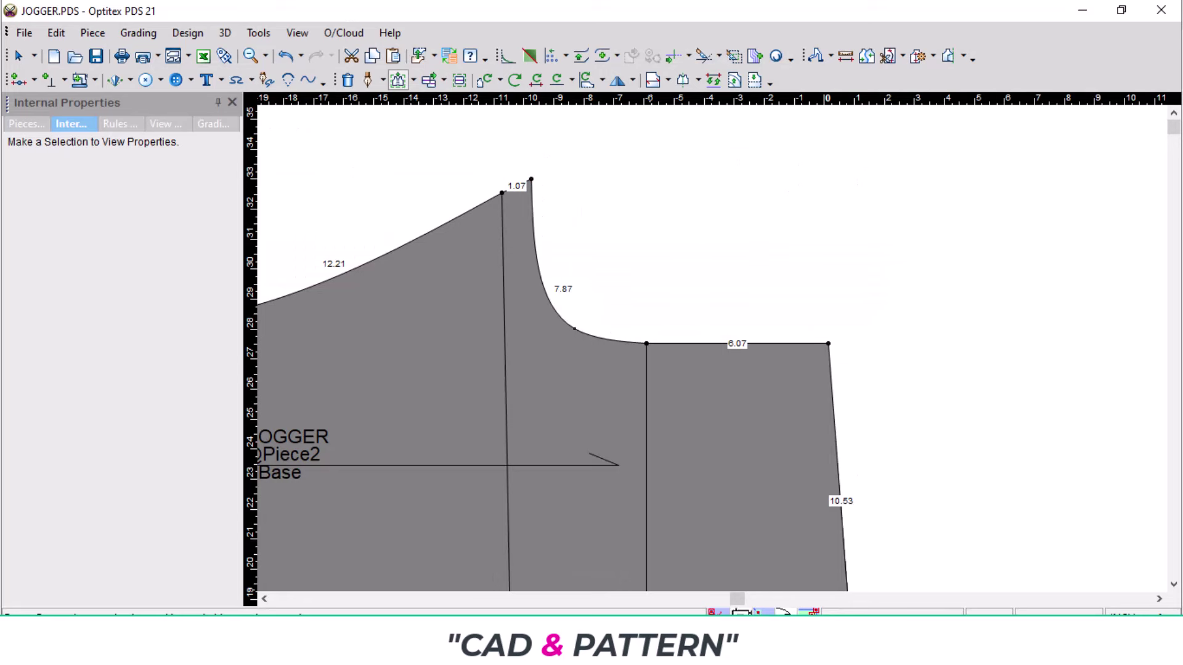
click(846, 55)
click(531, 180)
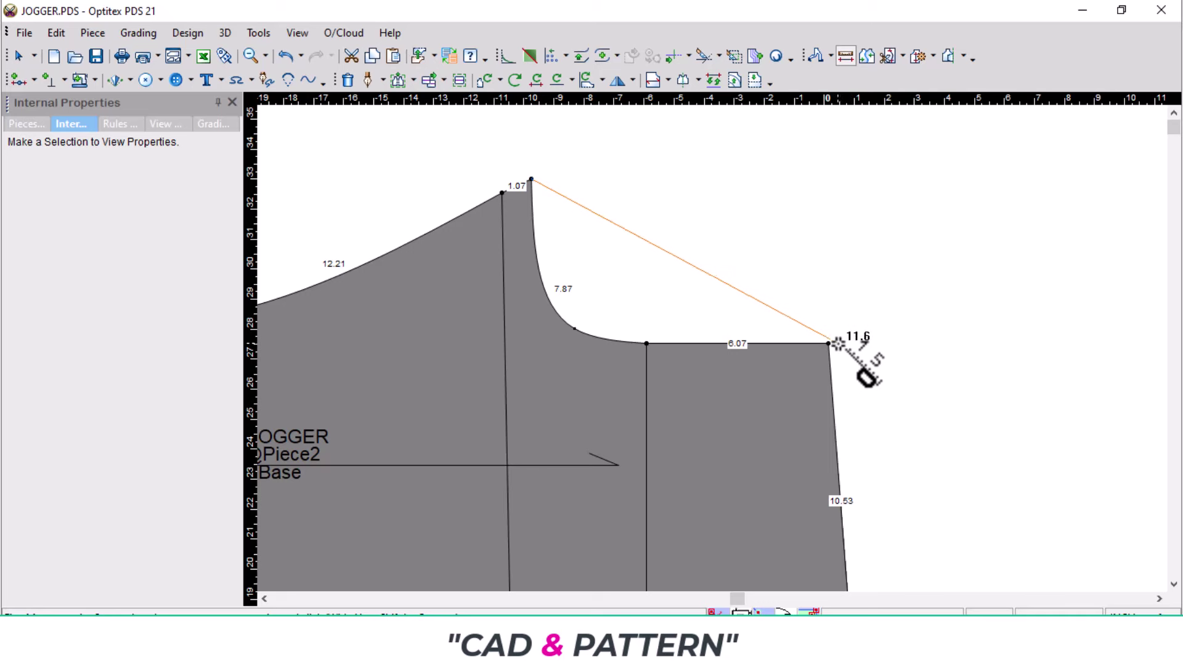
click(829, 343)
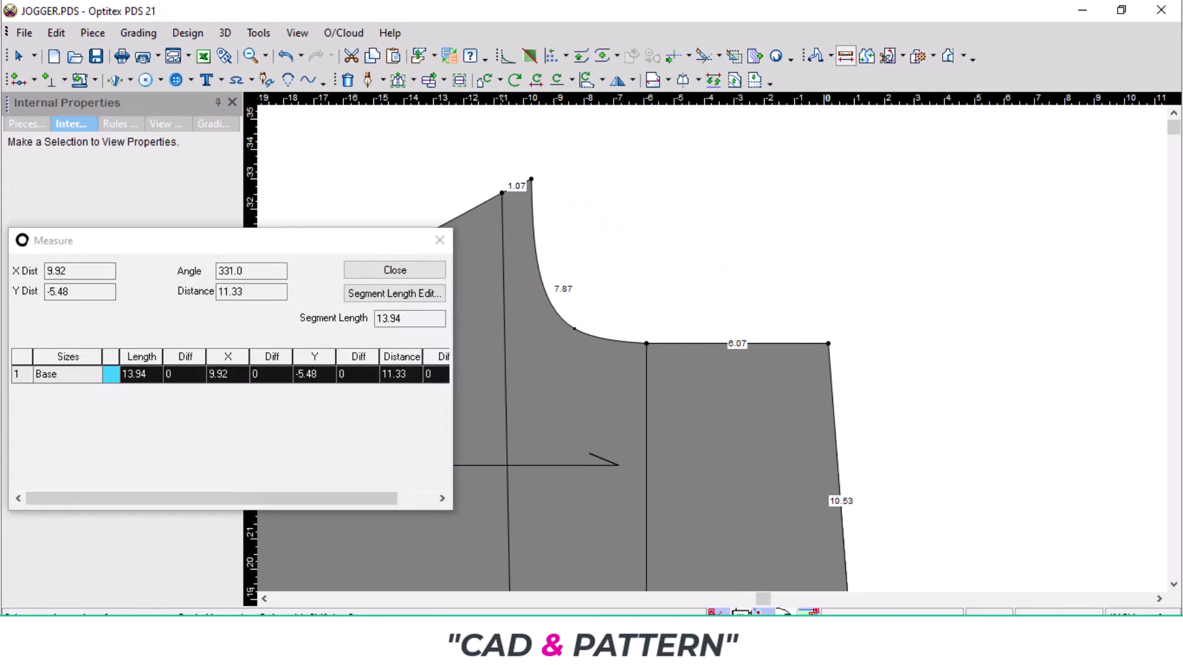
- Compute 15.5 − 13.94 = 1.56 in Calculator, then hide it and return to the pattern
click(505, 646)
click(1126, 460)
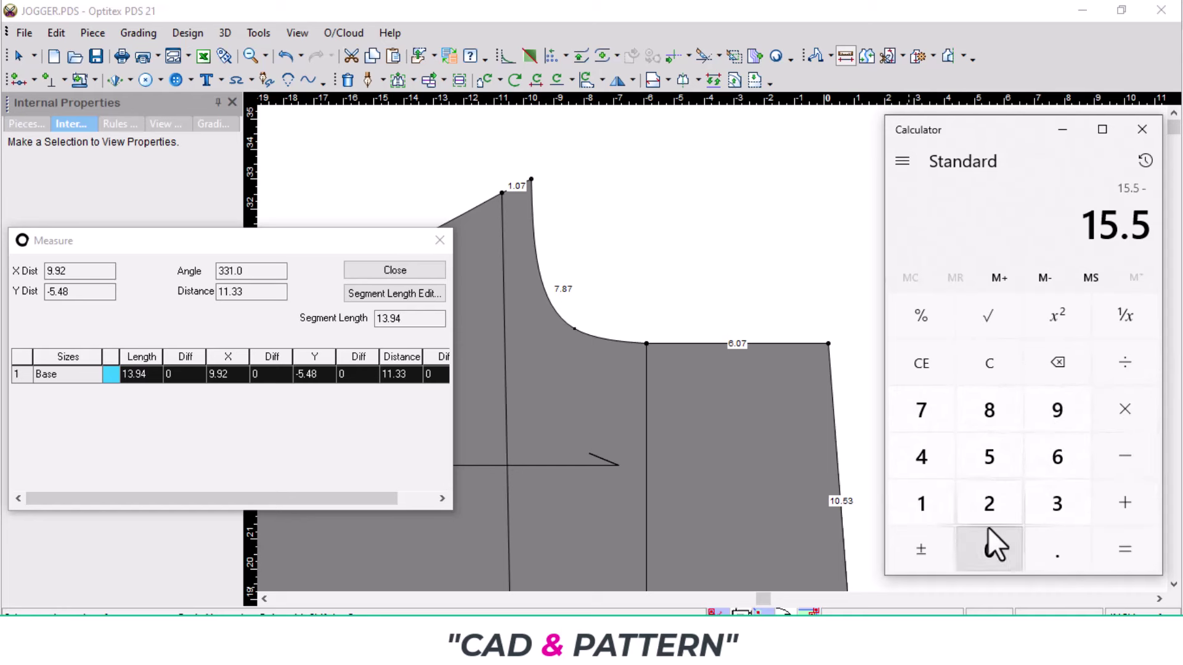
click(920, 503)
click(1050, 500)
click(1057, 550)
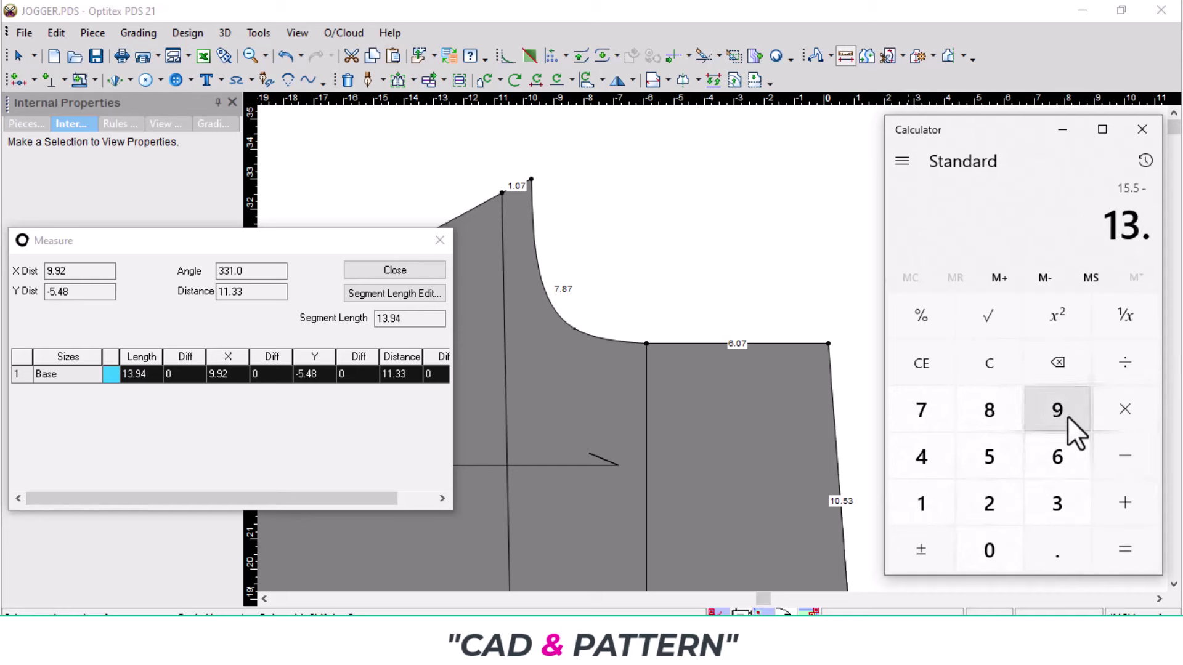
click(1058, 412)
click(920, 459)
click(1125, 550)
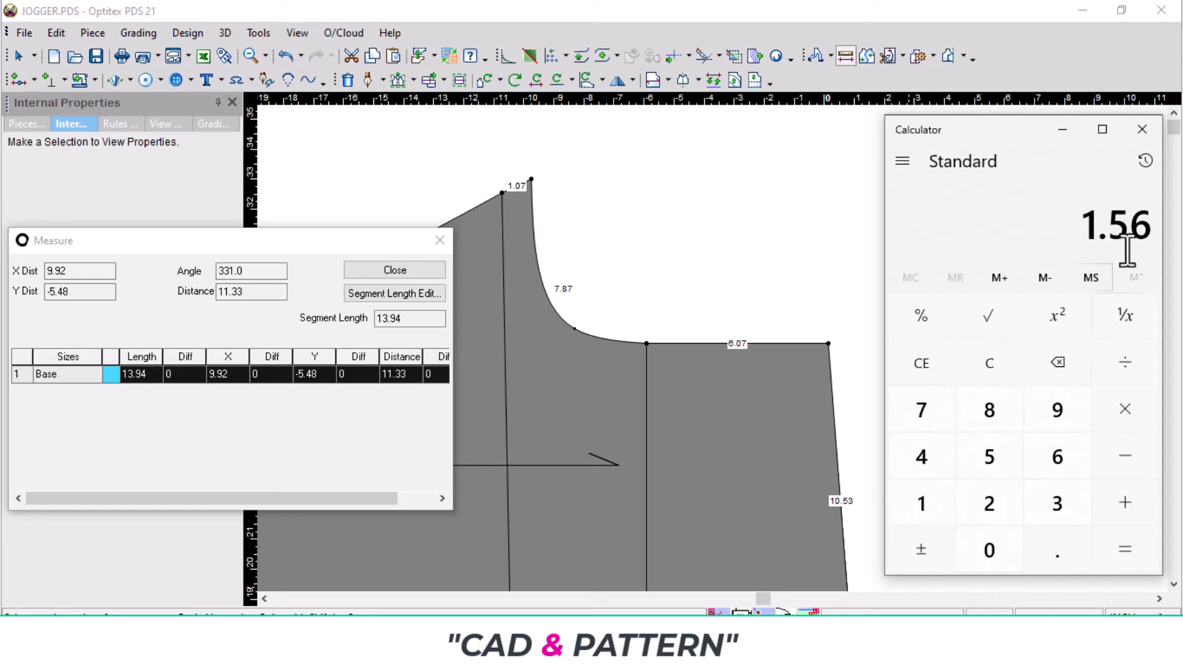
click(1062, 129)
click(783, 299)
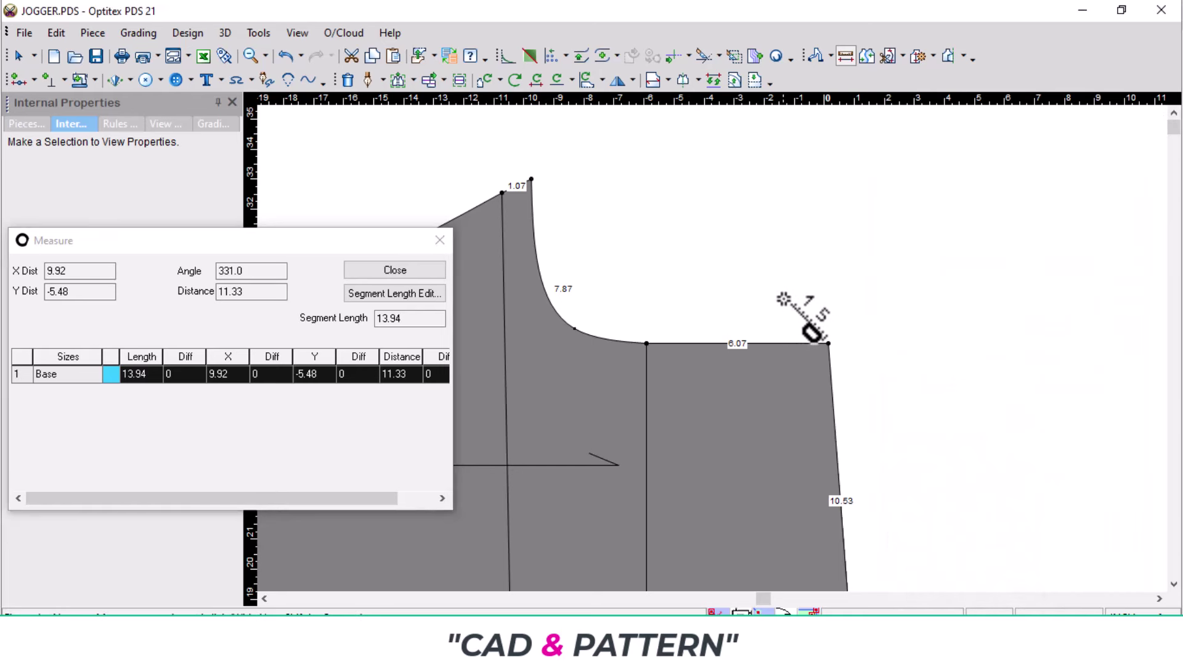
- Move the right waist corner point 1.5 to the right with exact offset entry
key(m)
click(828, 343)
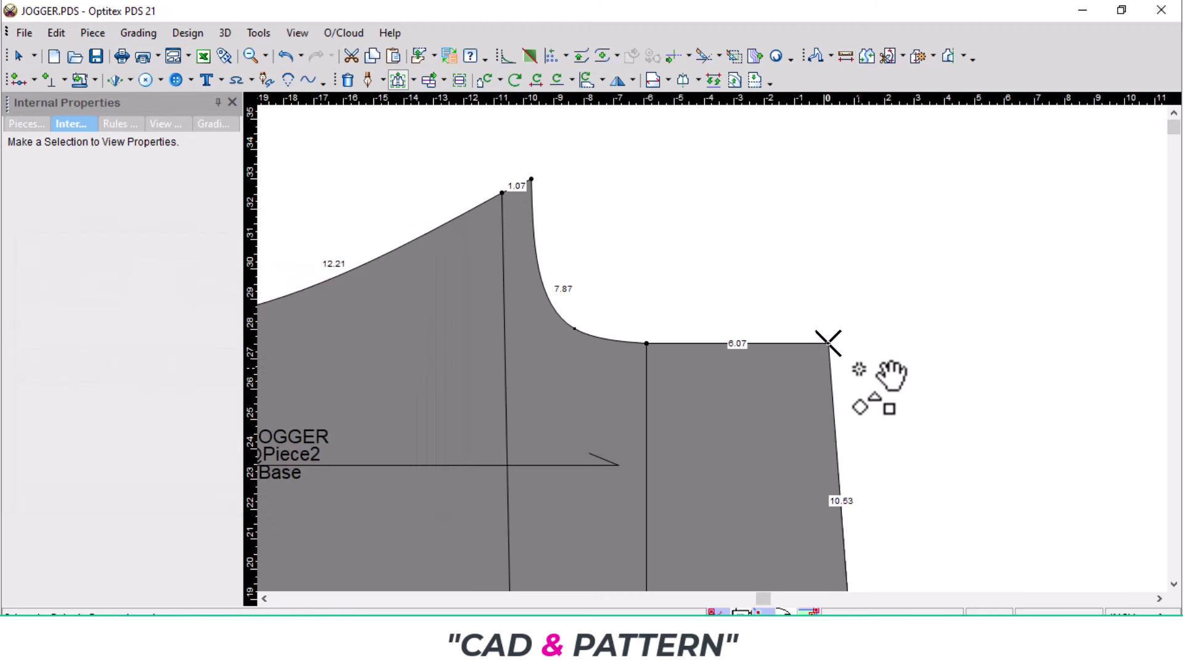
click(863, 343)
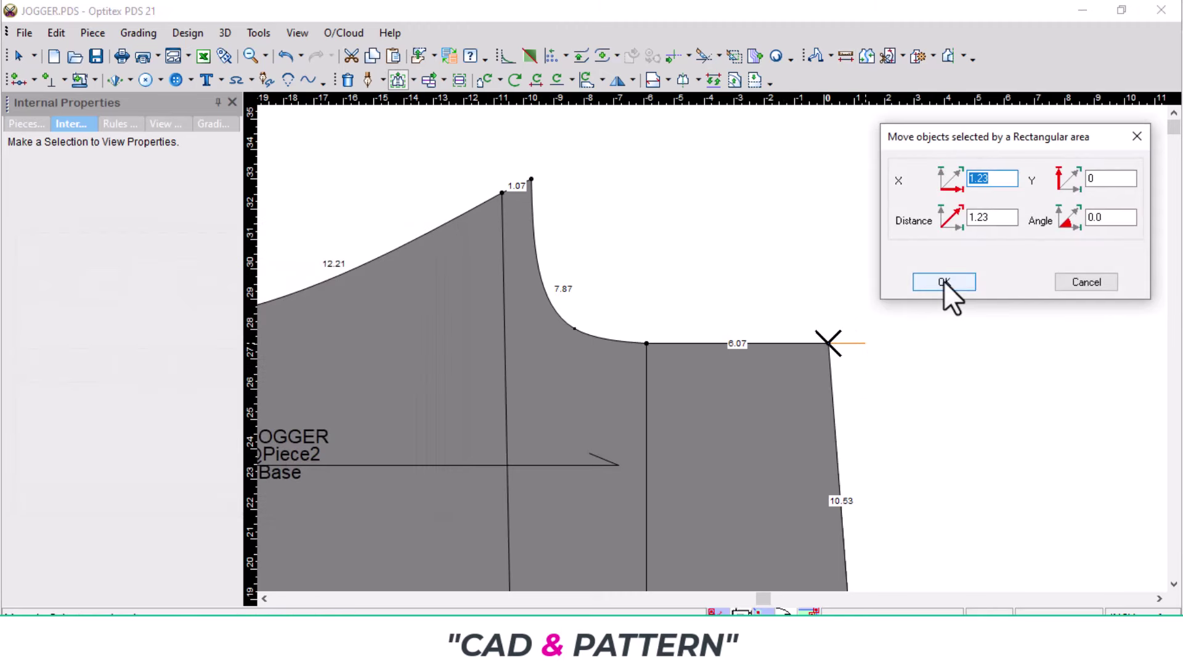
text(1.5)
click(944, 282)
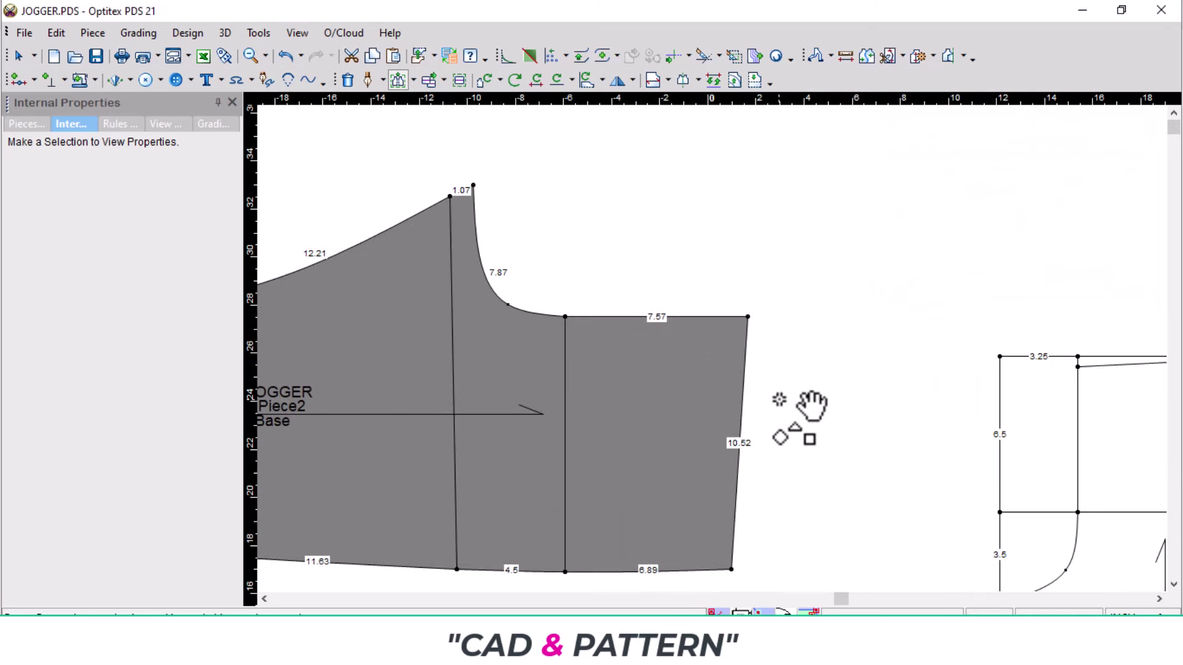
scroll(752, 351, down, 2)
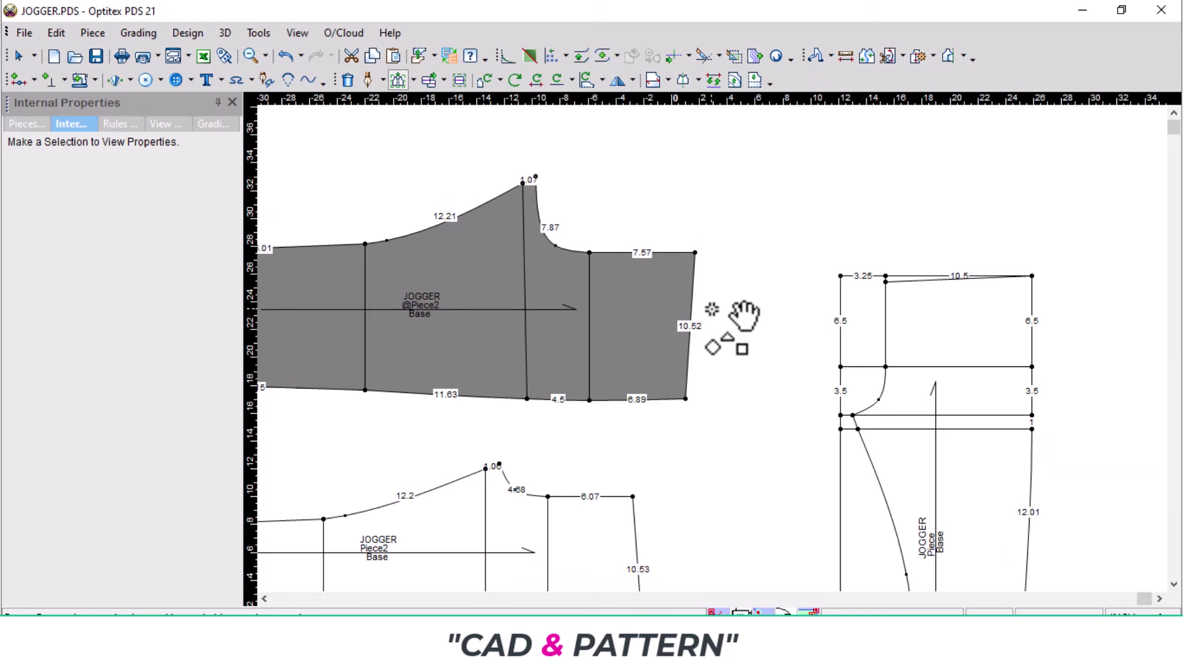
scroll(637, 262, up, 2)
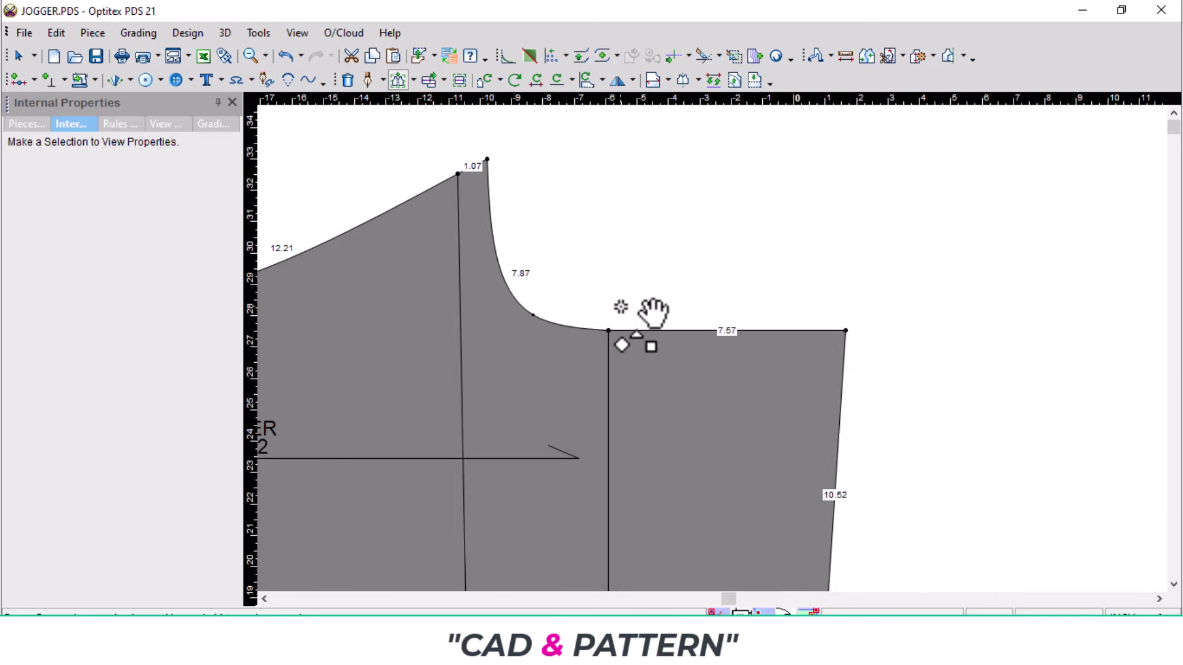
scroll(746, 352, up, 1)
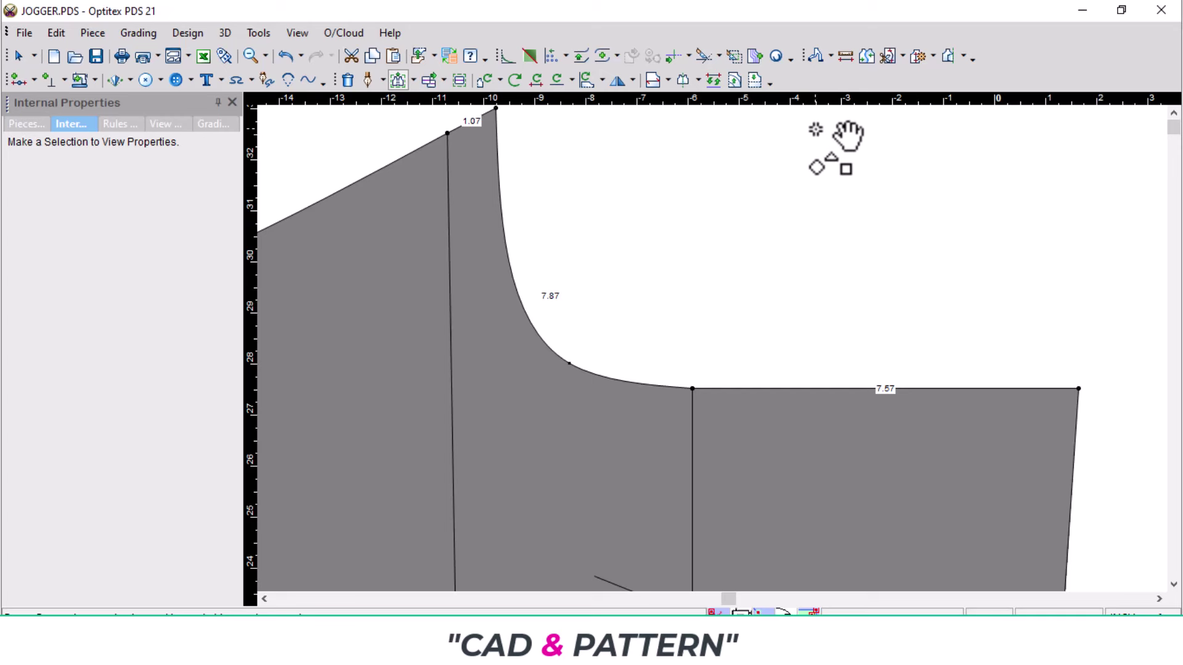
scroll(1078, 447, down, 2)
scroll(743, 352, down, 2)
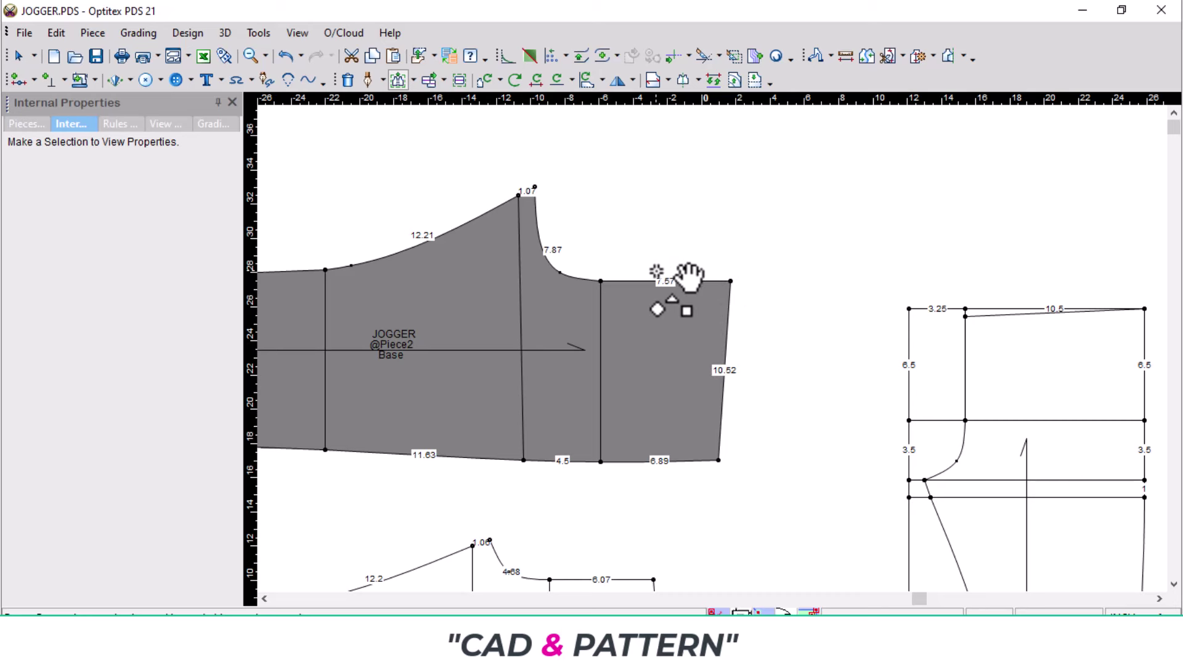
- Mark the front piece as a half, mirroring it across its top edge
key(h)
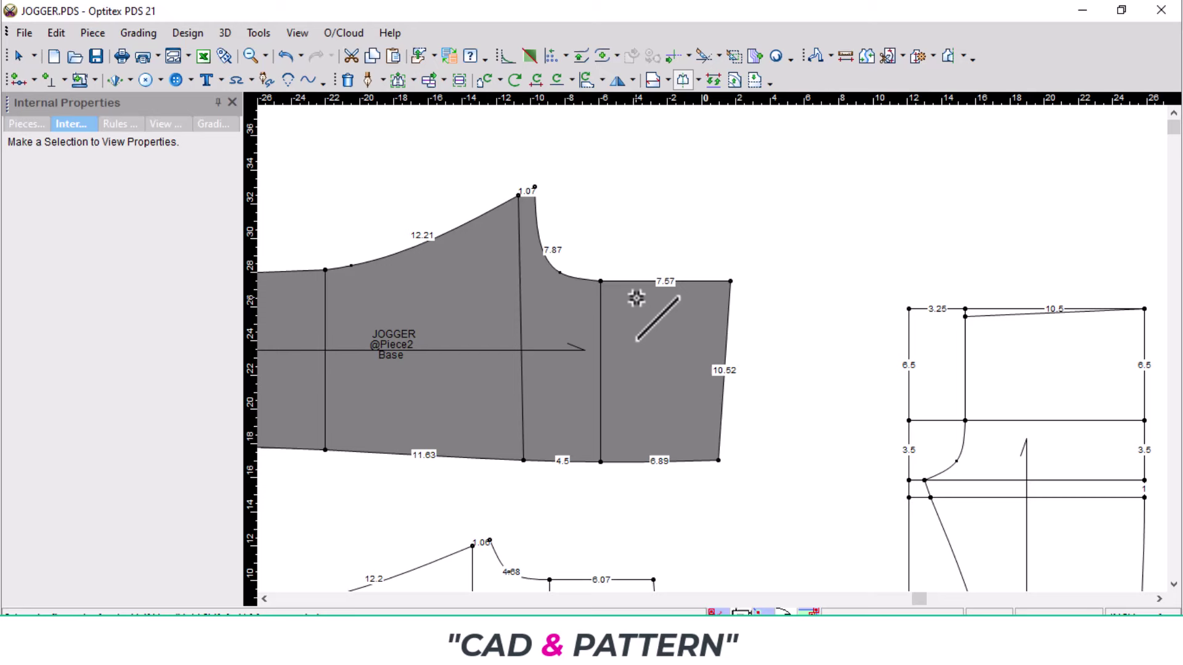
click(602, 282)
click(732, 284)
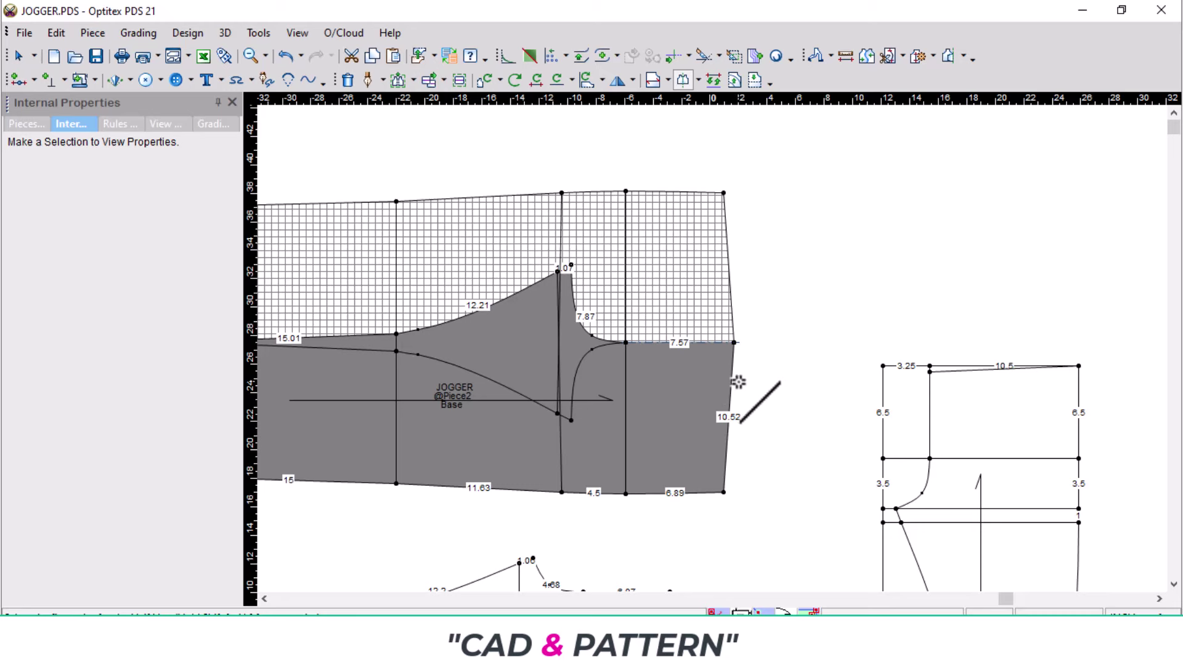
scroll(741, 377, up, 1)
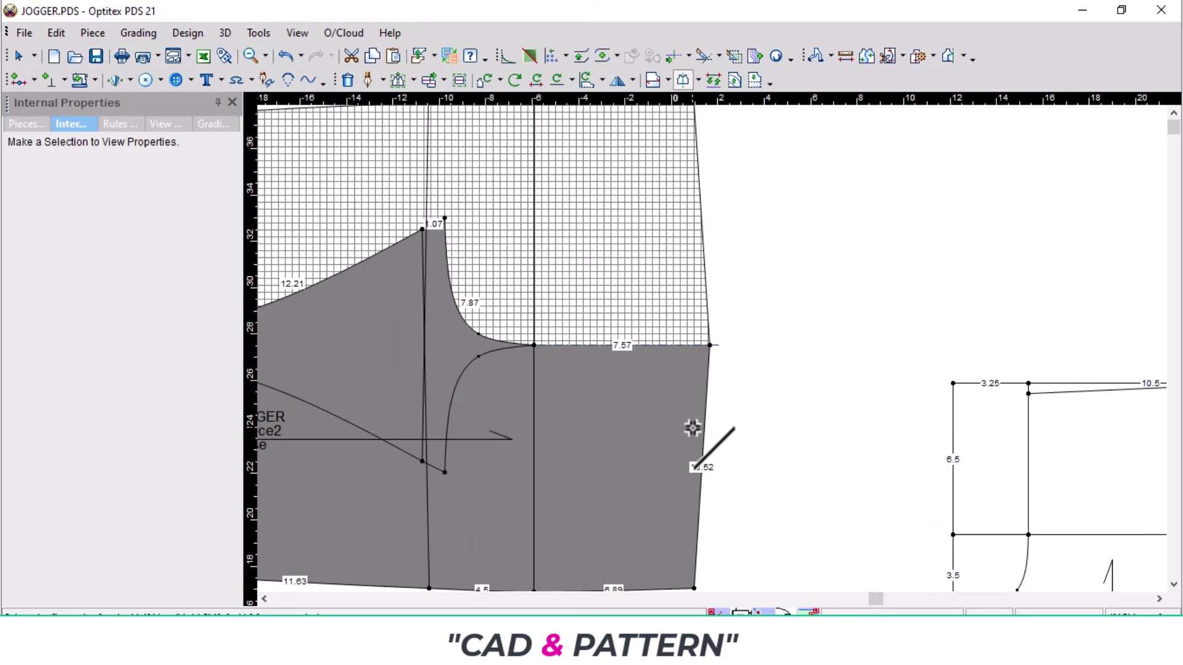
- Lower the side edge corners by 3/8
key(Escape)
scroll(718, 441, down, 1)
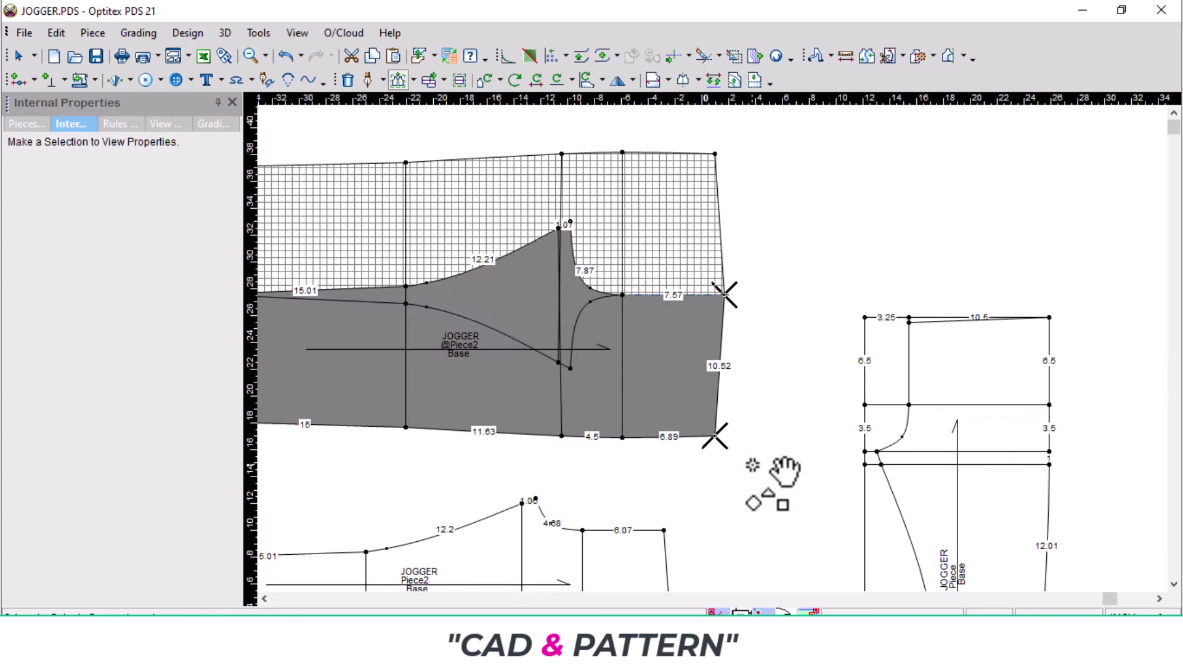
click(713, 458)
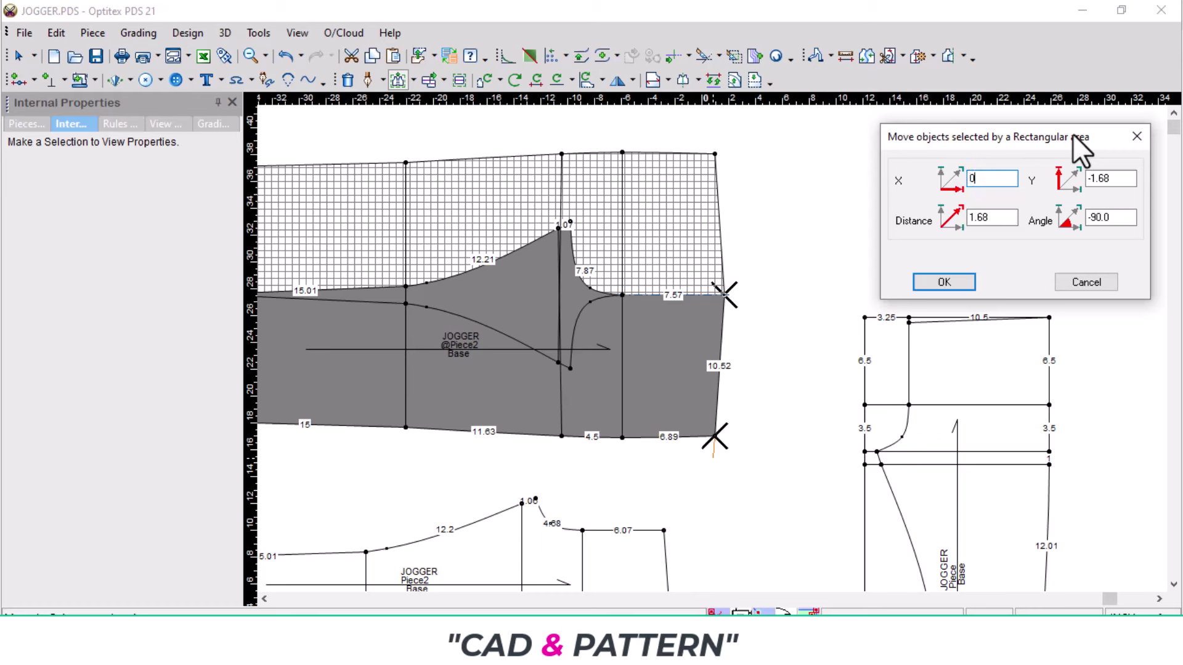
key(Tab)
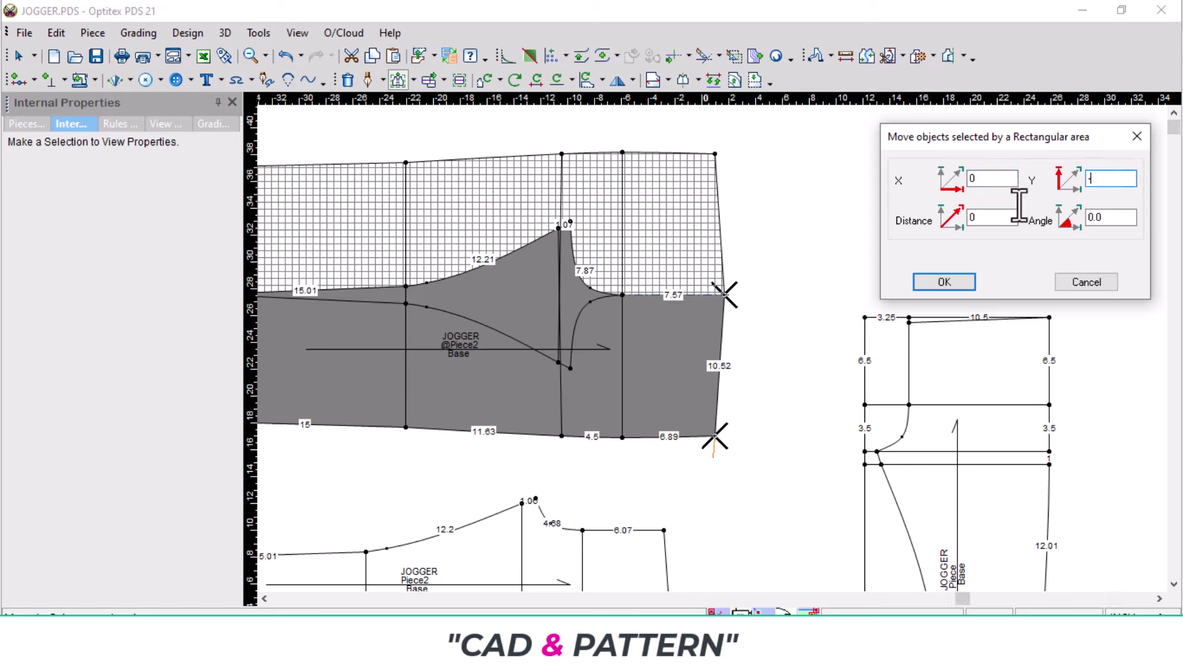
key(Return)
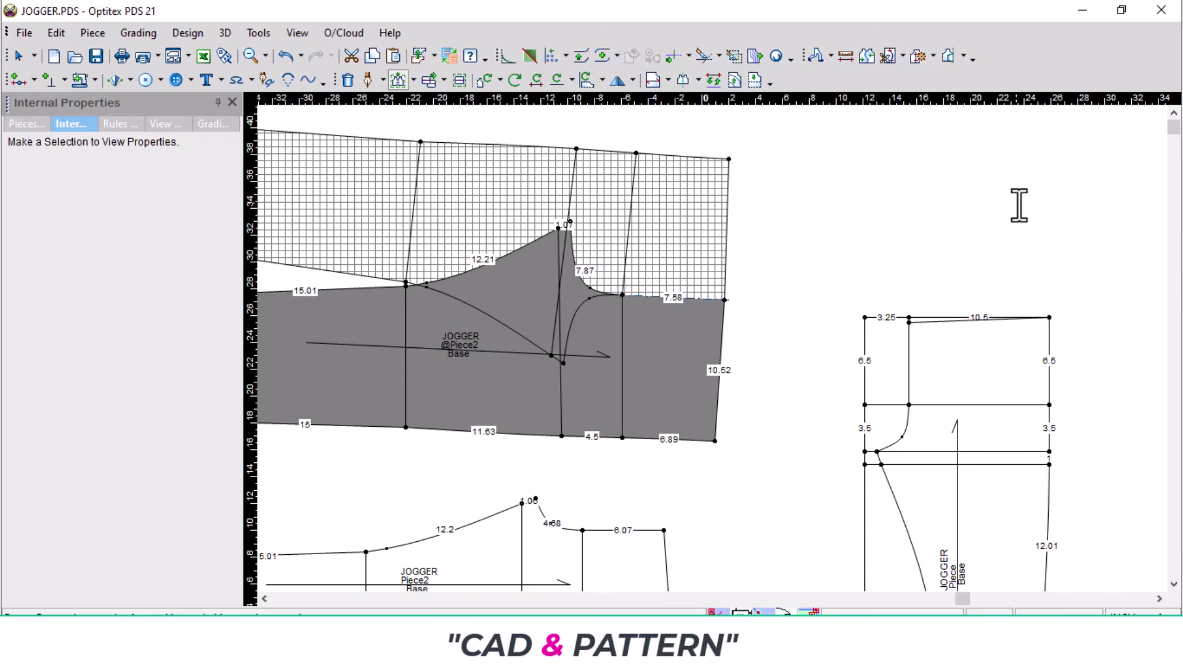
- Lower the right panel's four corners by 1/8 (X 0, Y -1/8)
scroll(792, 348, up, 2)
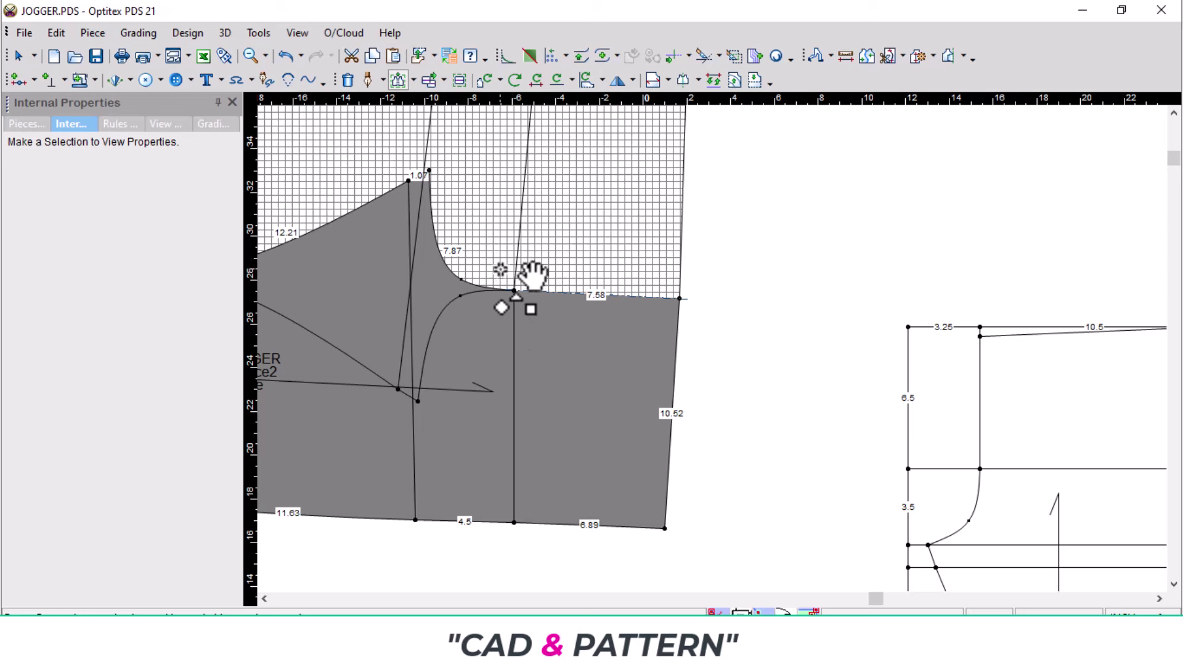
drag(501, 264, 664, 547)
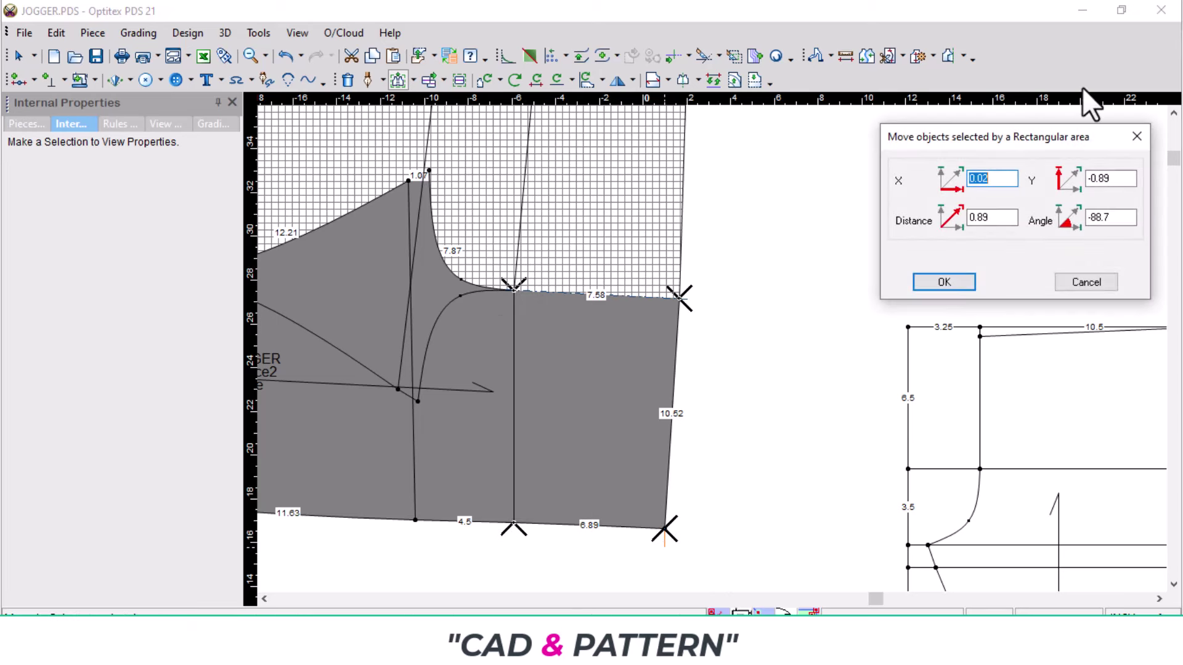
text(0)
double_click(1112, 178)
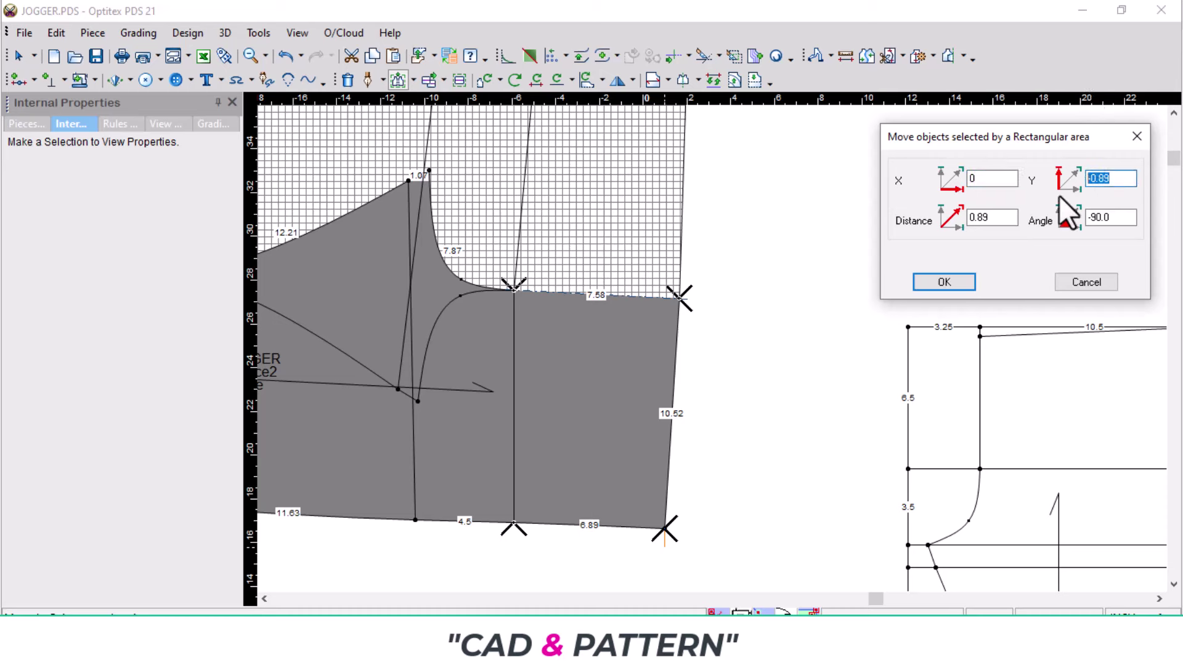
text(-1/8)
key(Return)
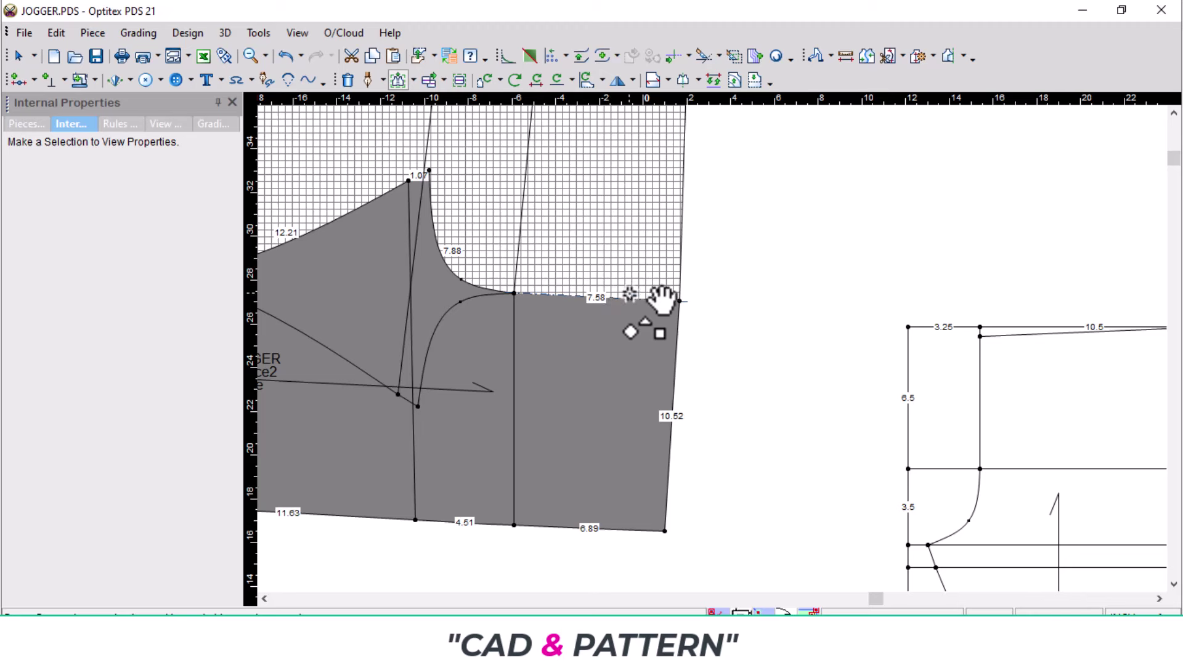
- Uncheck Half in the front piece's properties
click(26, 123)
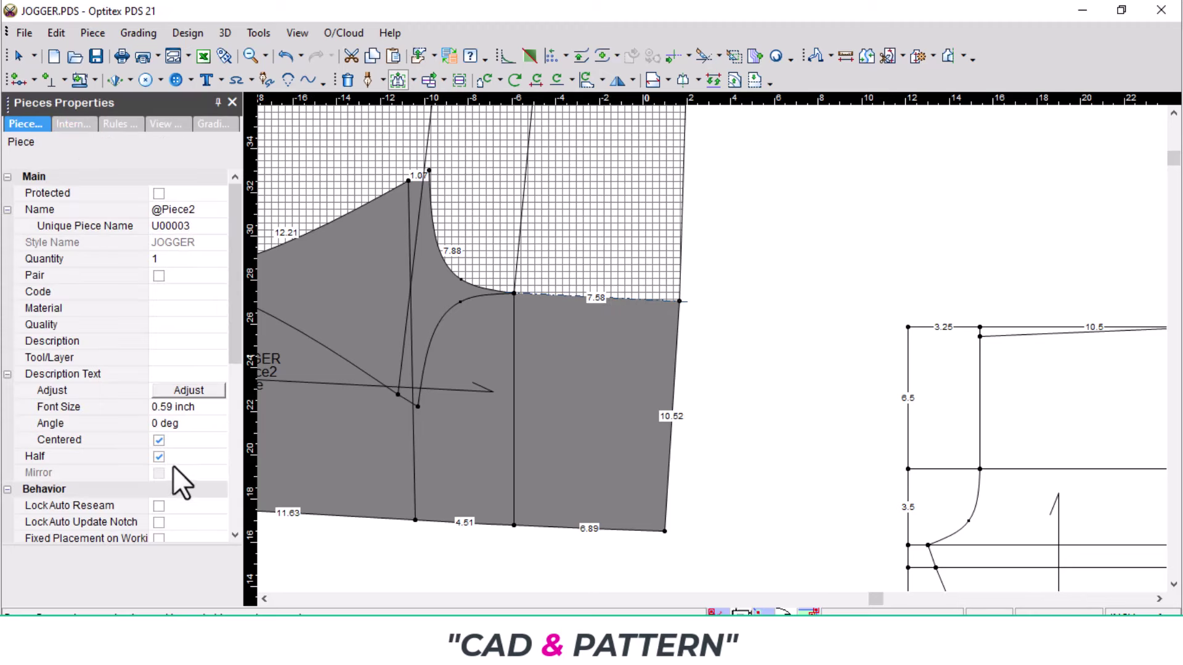
click(159, 457)
scroll(779, 343, up, 2)
- Measure the curved edge from the crotch point to the waist corner: 15.46
scroll(746, 354, down, 1)
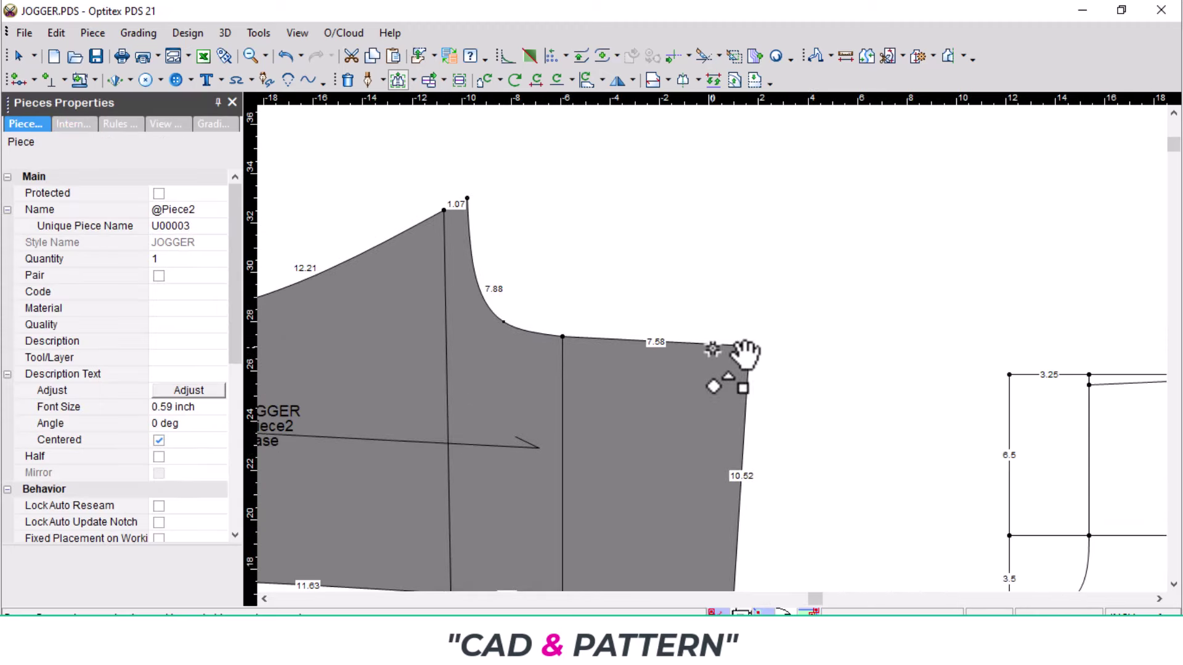
click(844, 56)
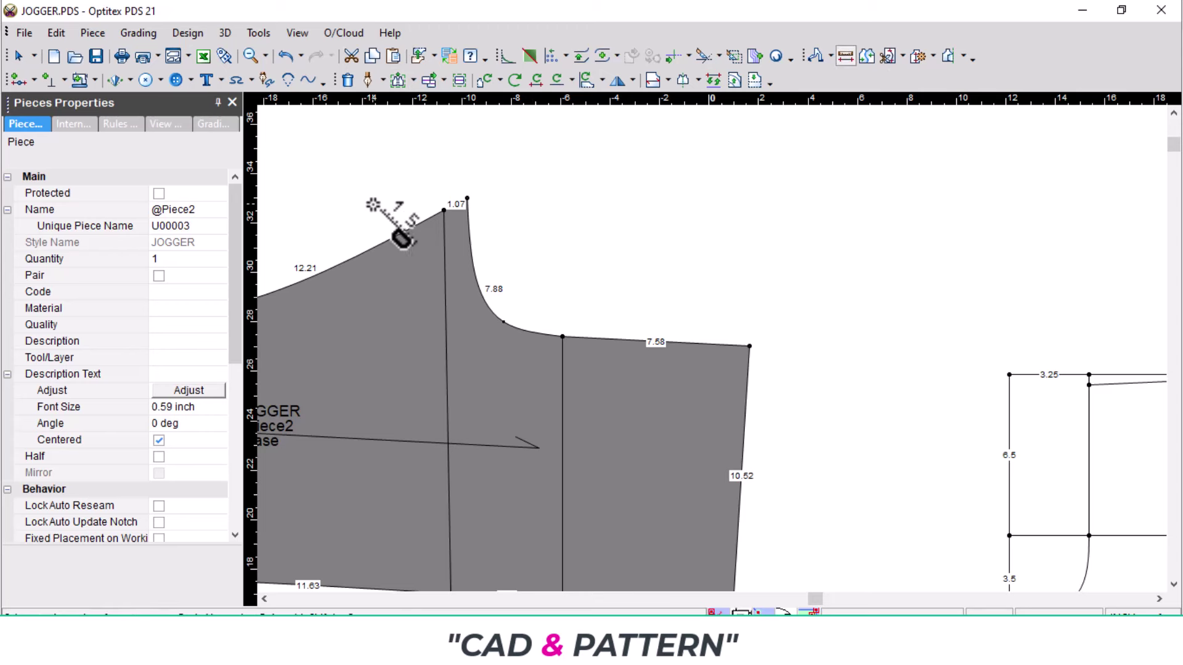
click(471, 197)
click(750, 346)
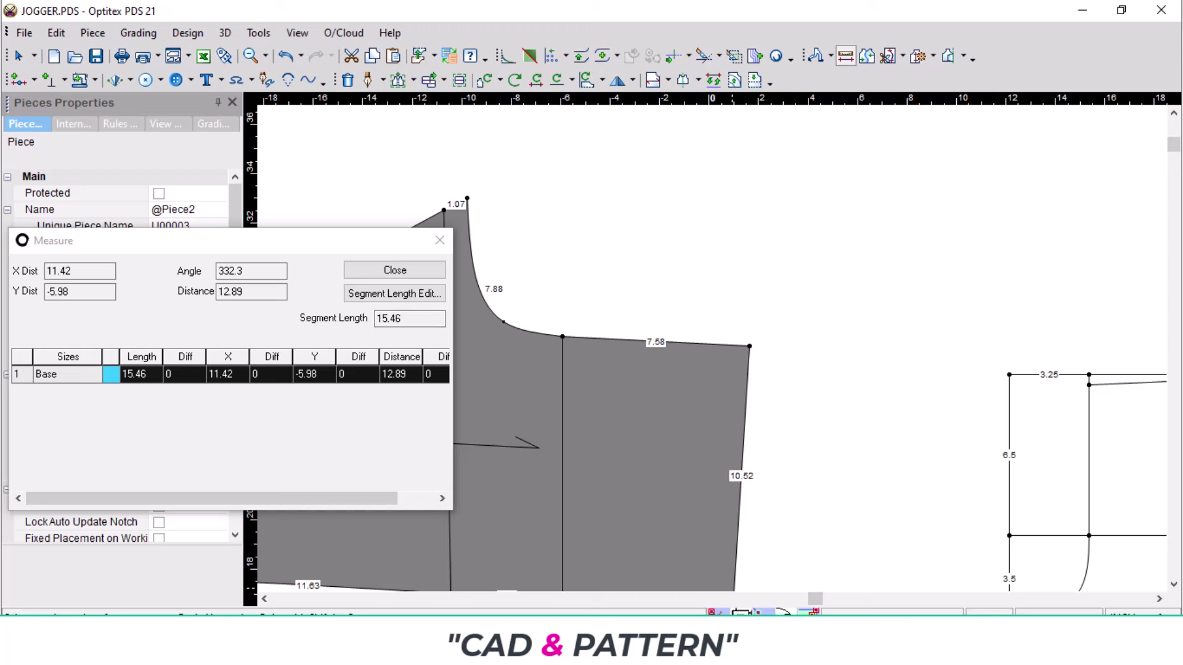
- Add 1.5 to 15.46 in Calculator for 16.96
click(916, 512)
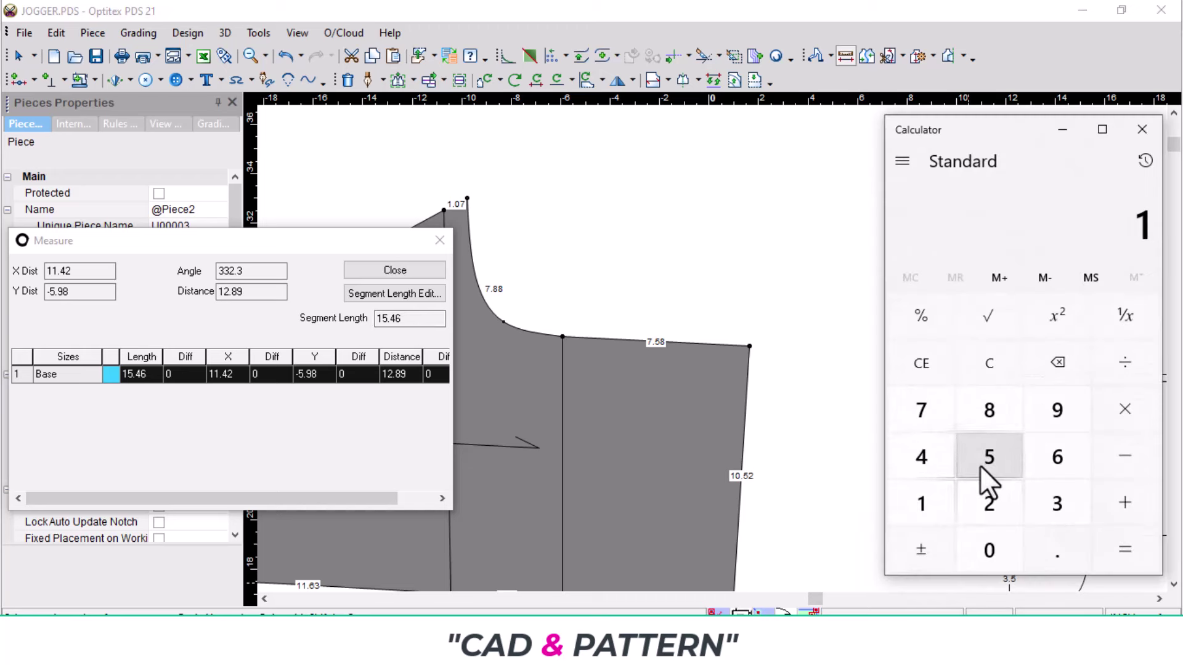
click(982, 462)
click(1061, 557)
click(930, 459)
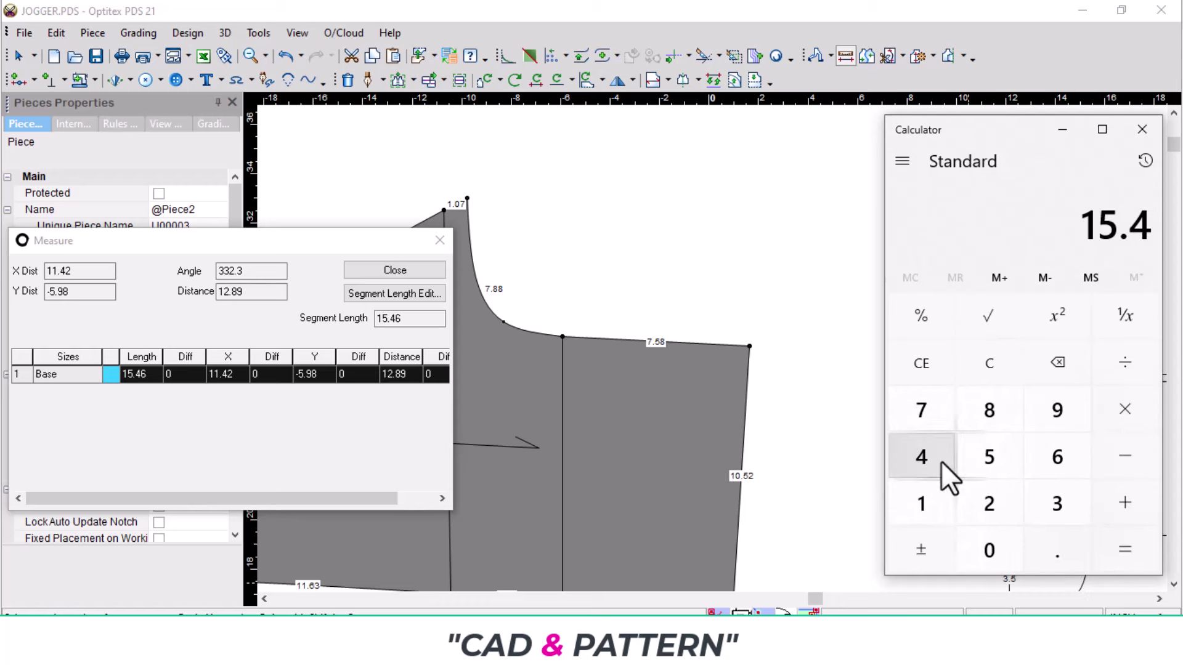
click(1040, 459)
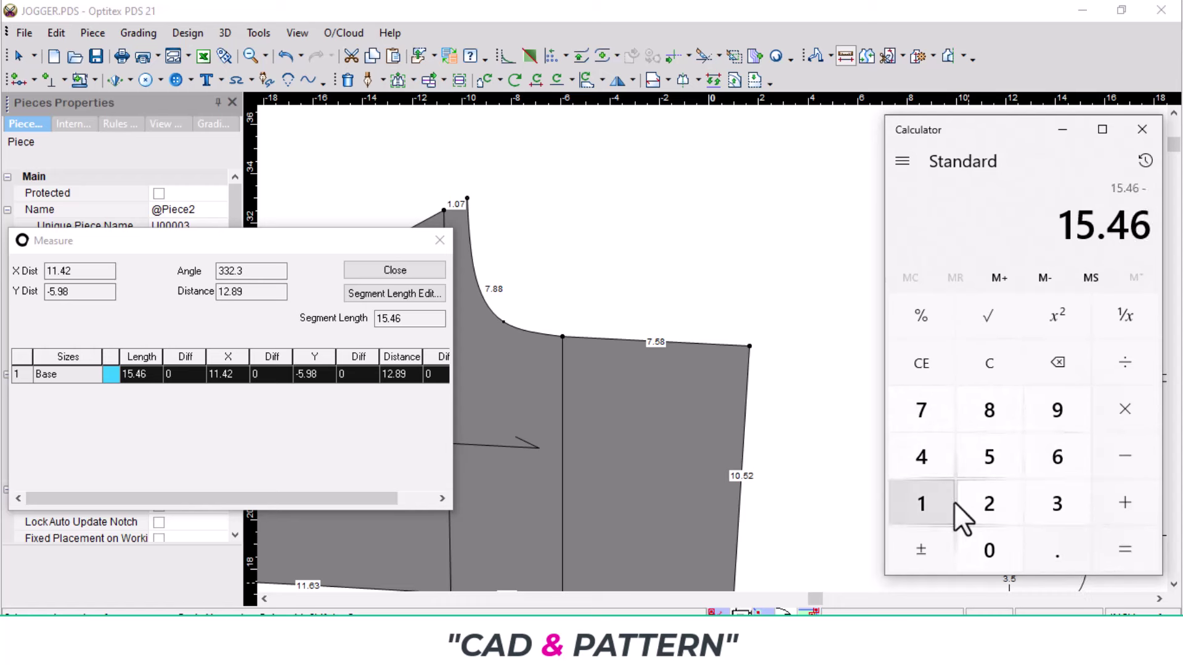
click(1127, 492)
click(924, 509)
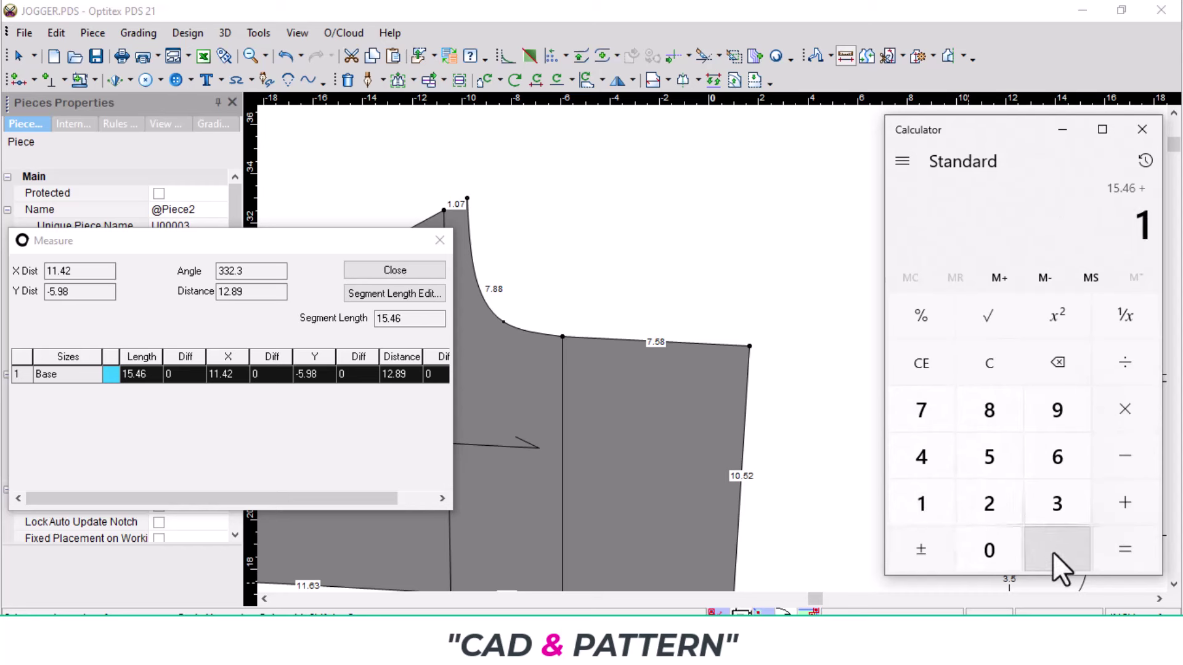
click(1055, 552)
click(1000, 466)
click(1124, 548)
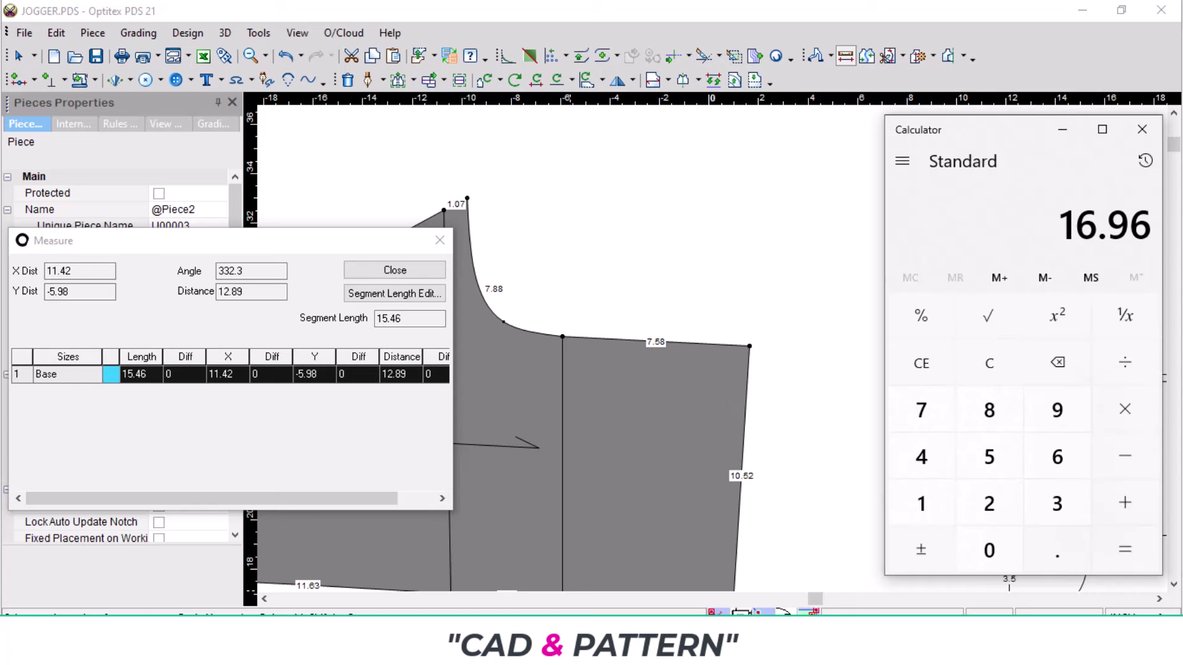
click(529, 652)
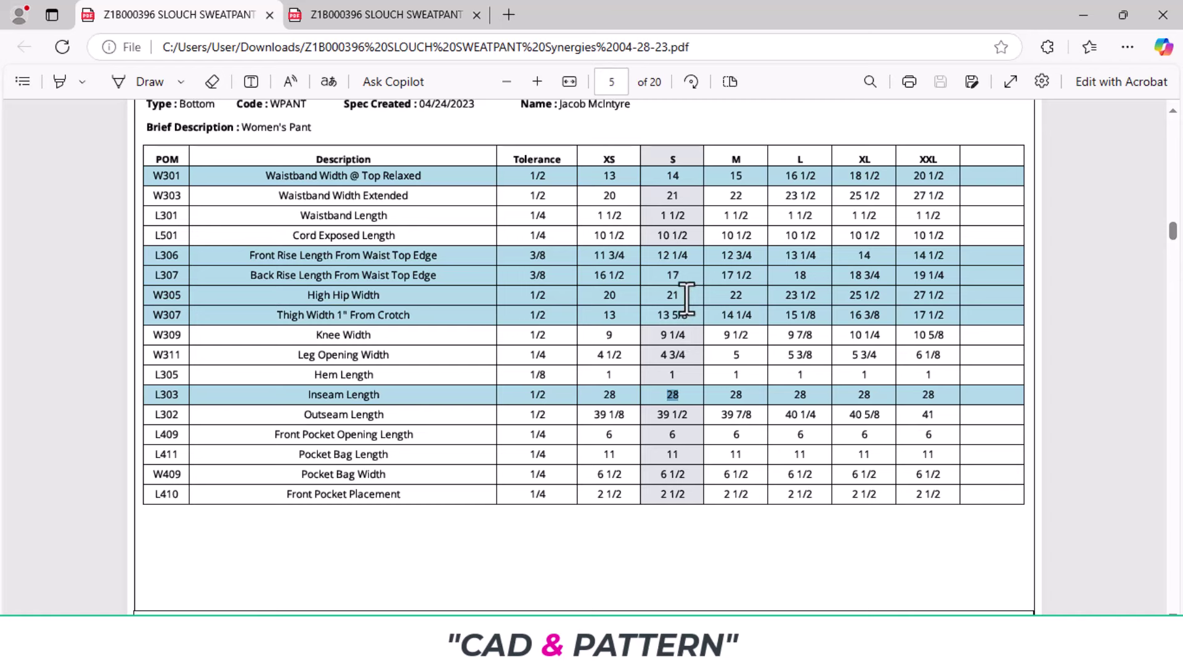
- Compare the 16.96 result with the spec's L307 back rise, then return to the pattern
key(alt+Tab)
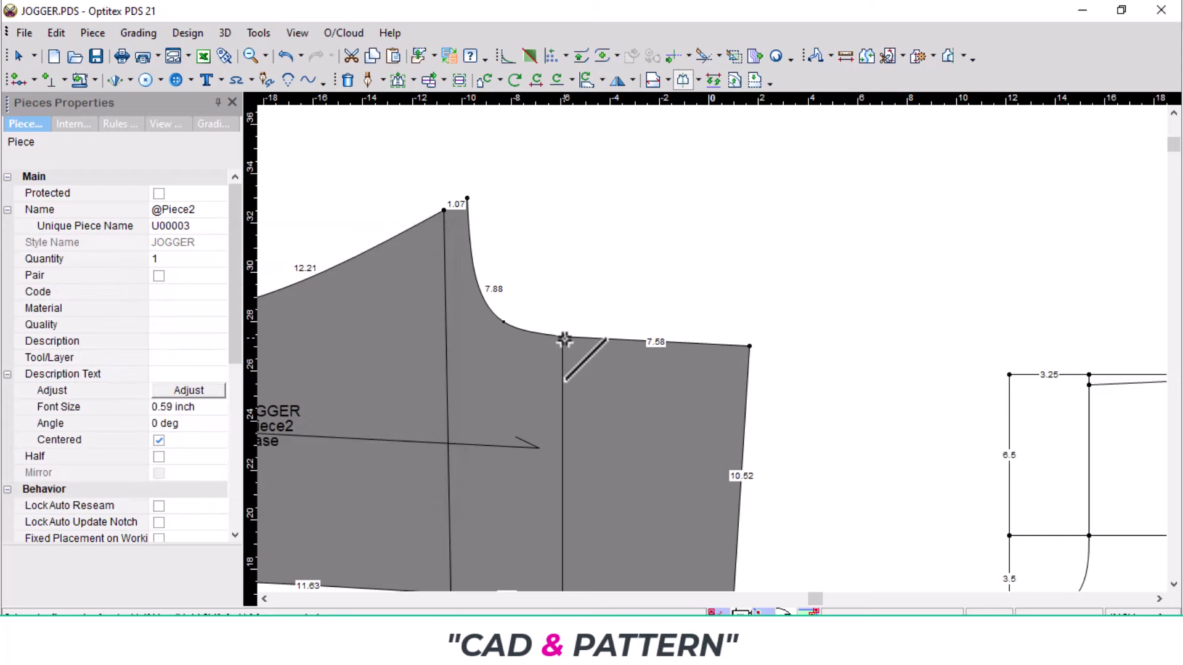
- Trial-mirror the front piece along its 7.58 edge, then switch Half back off
click(562, 337)
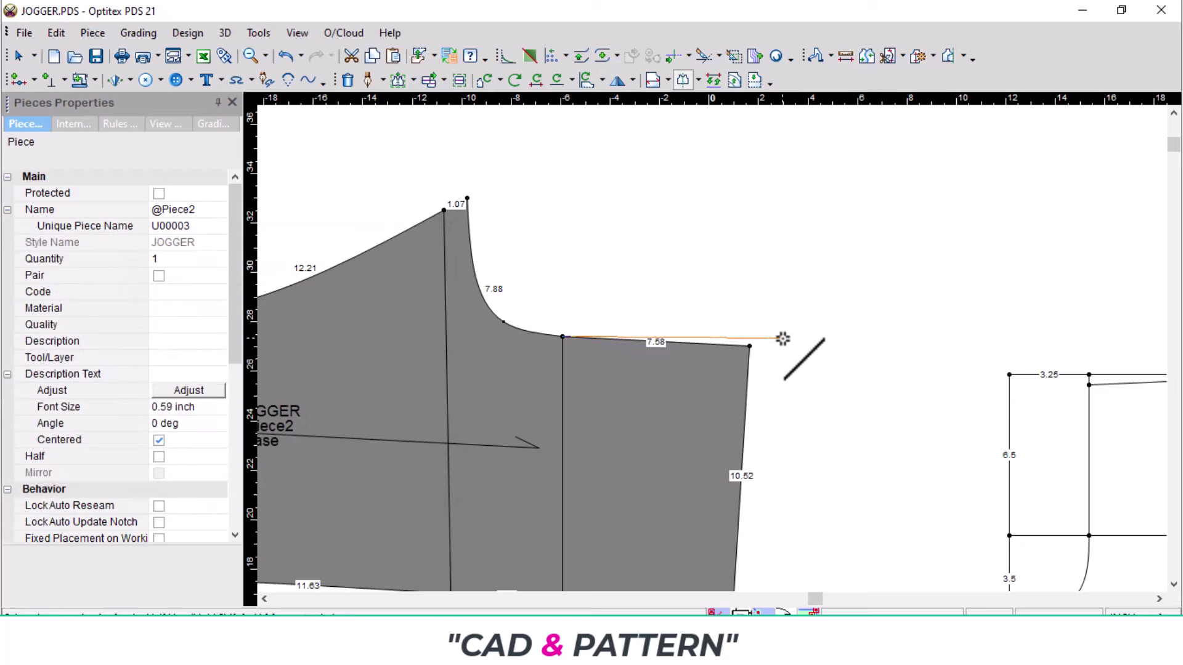
click(748, 347)
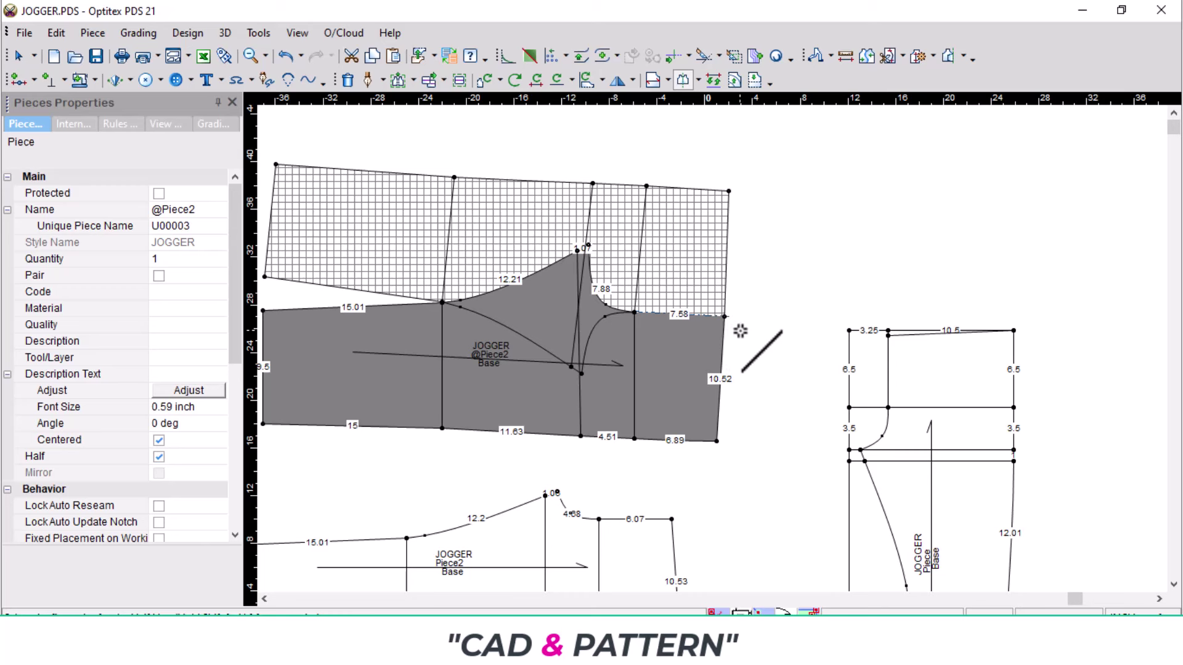
click(159, 457)
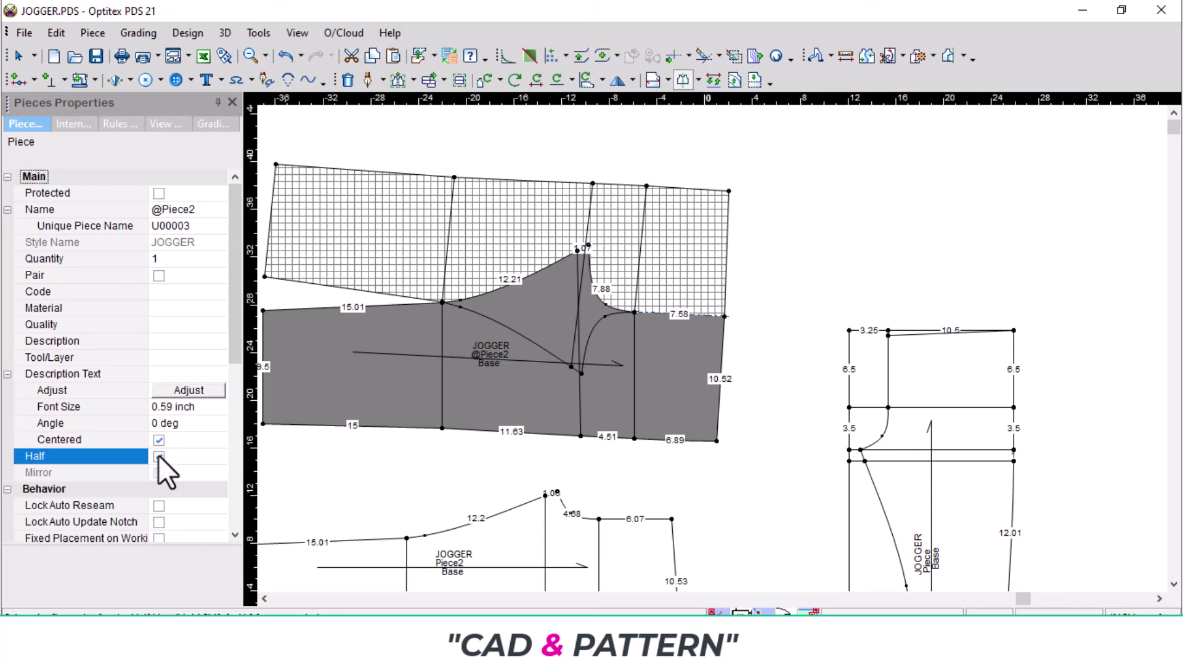
scroll(527, 346, up, 3)
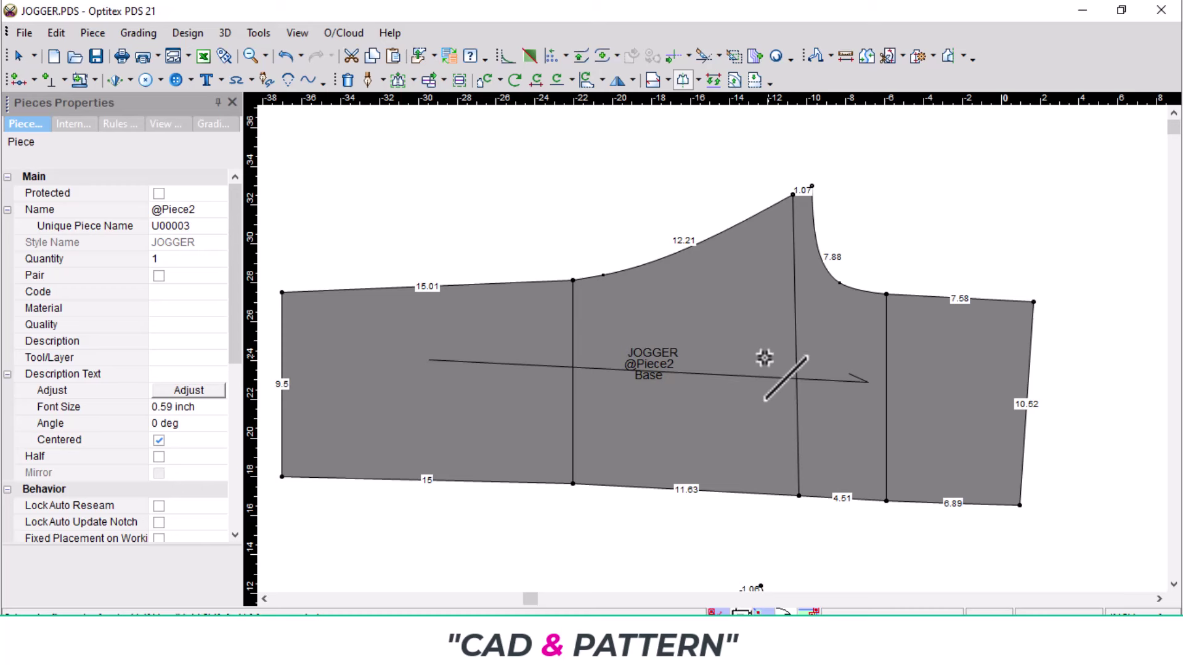
scroll(690, 342, down, 2)
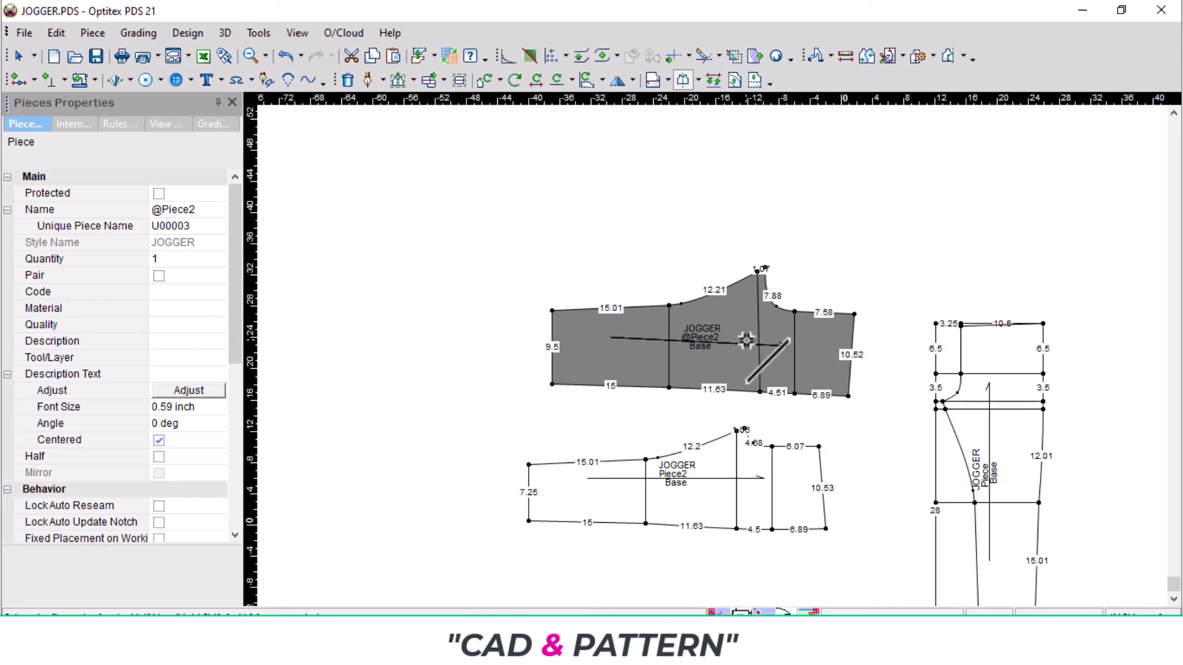
scroll(754, 341, up, 2)
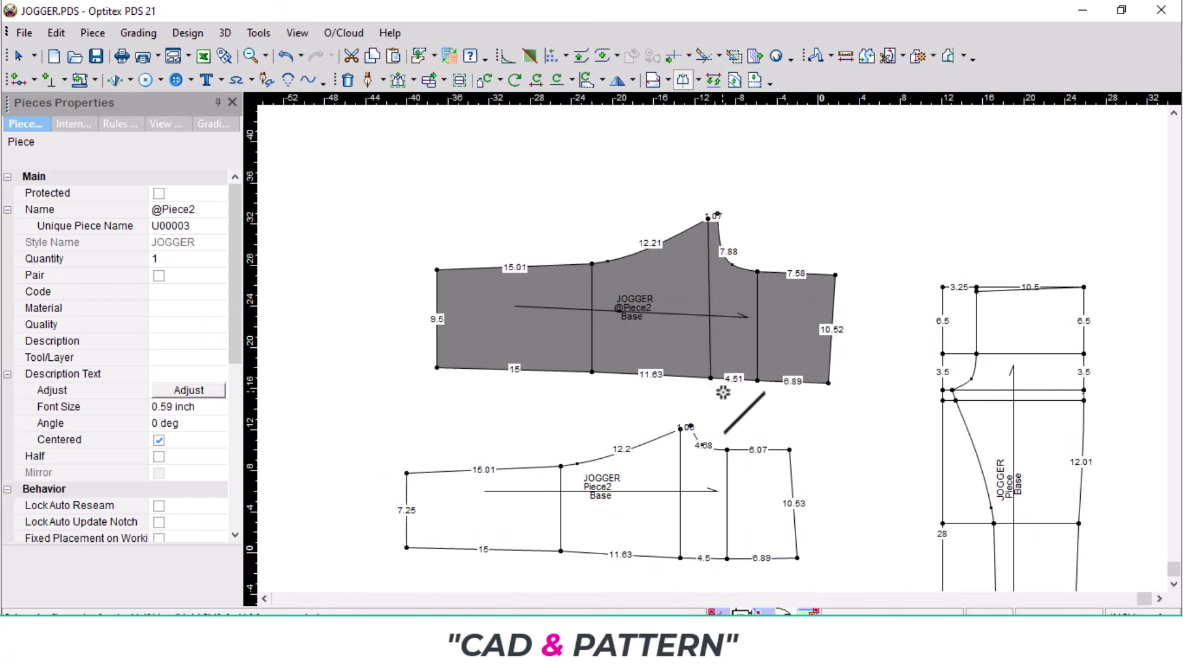
scroll(766, 391, up, 1)
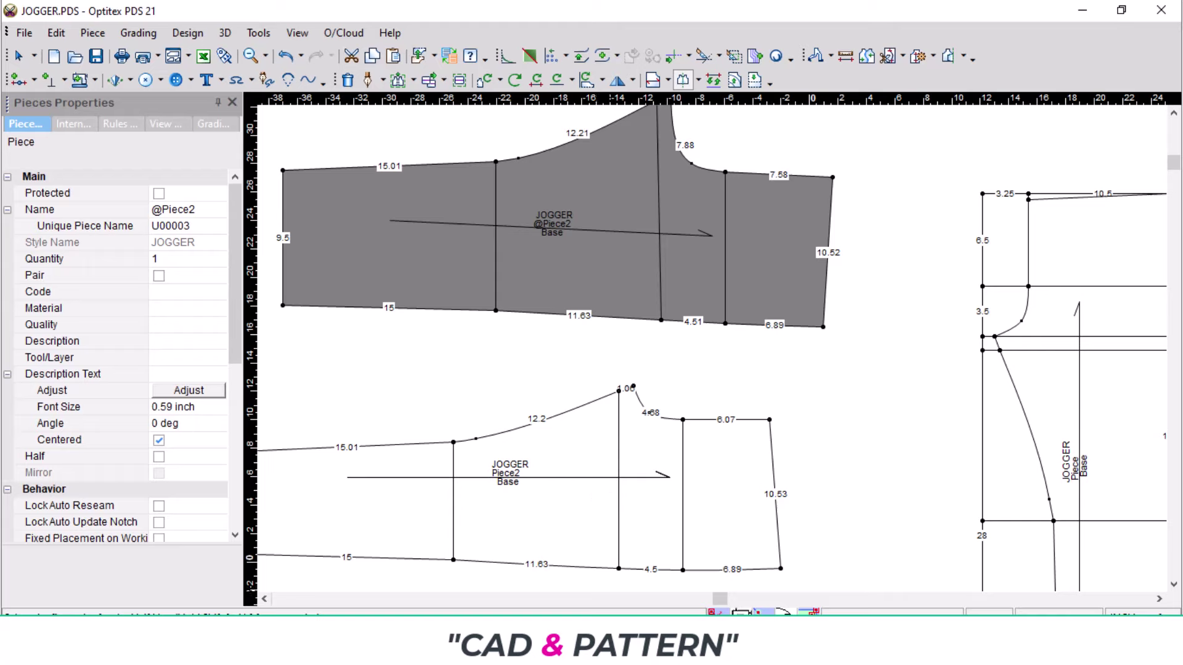
key(alt+Tab)
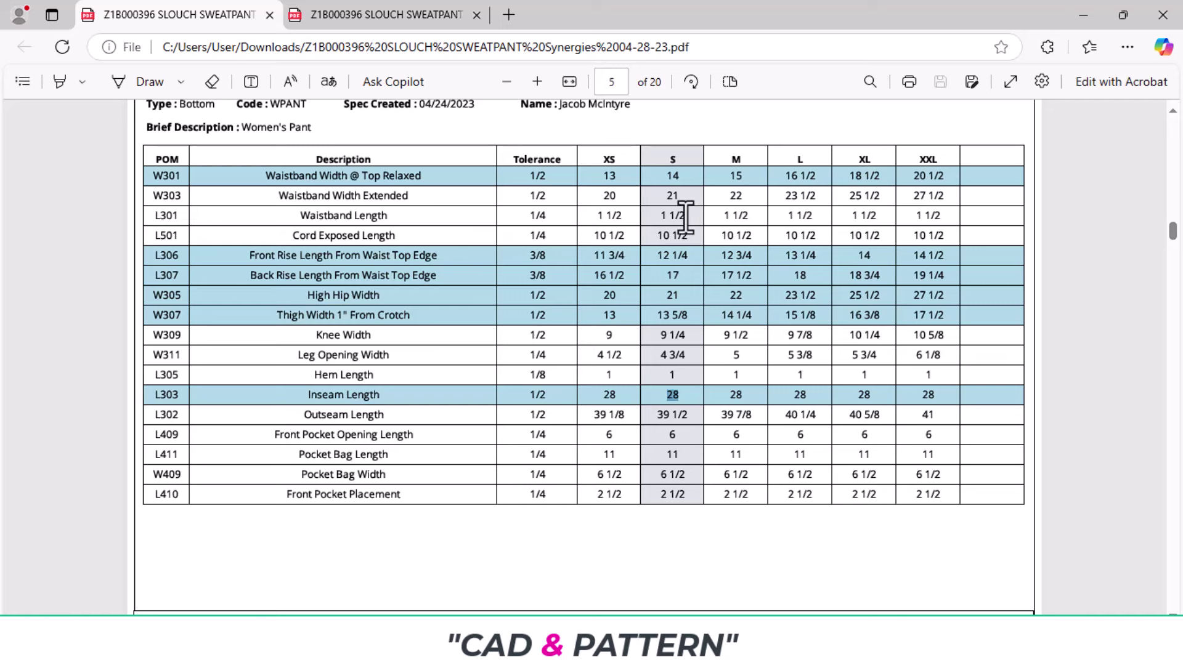
- View the pant sketches on page 1, then return to the page 5 measurement table
click(419, 8)
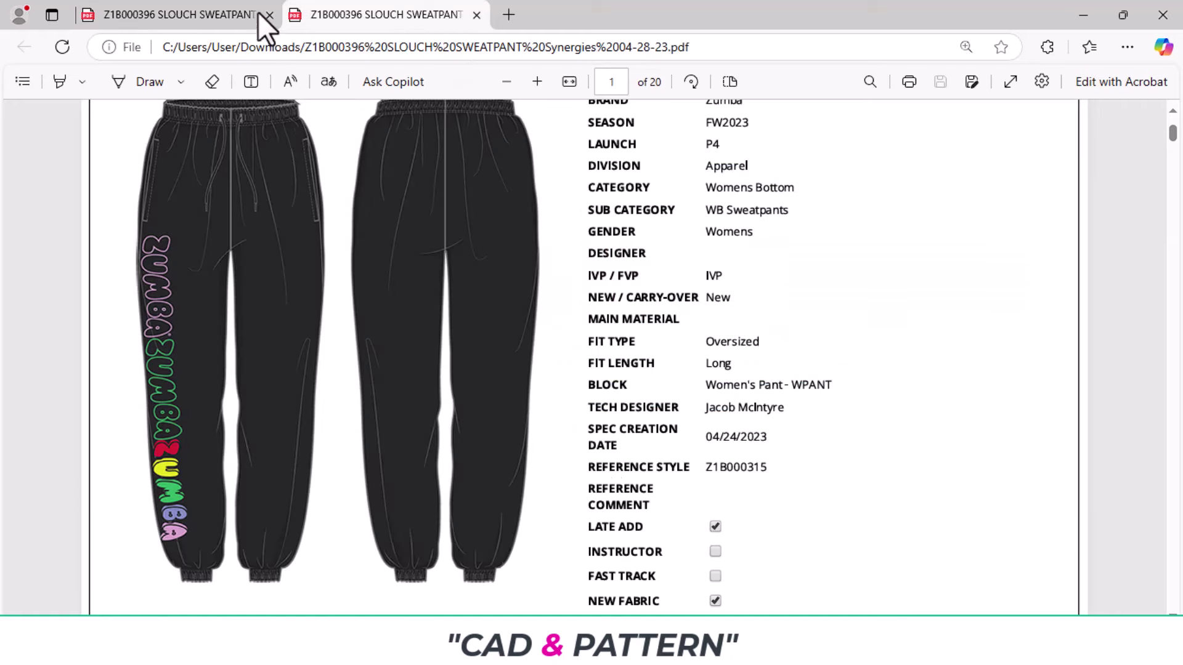
click(214, 13)
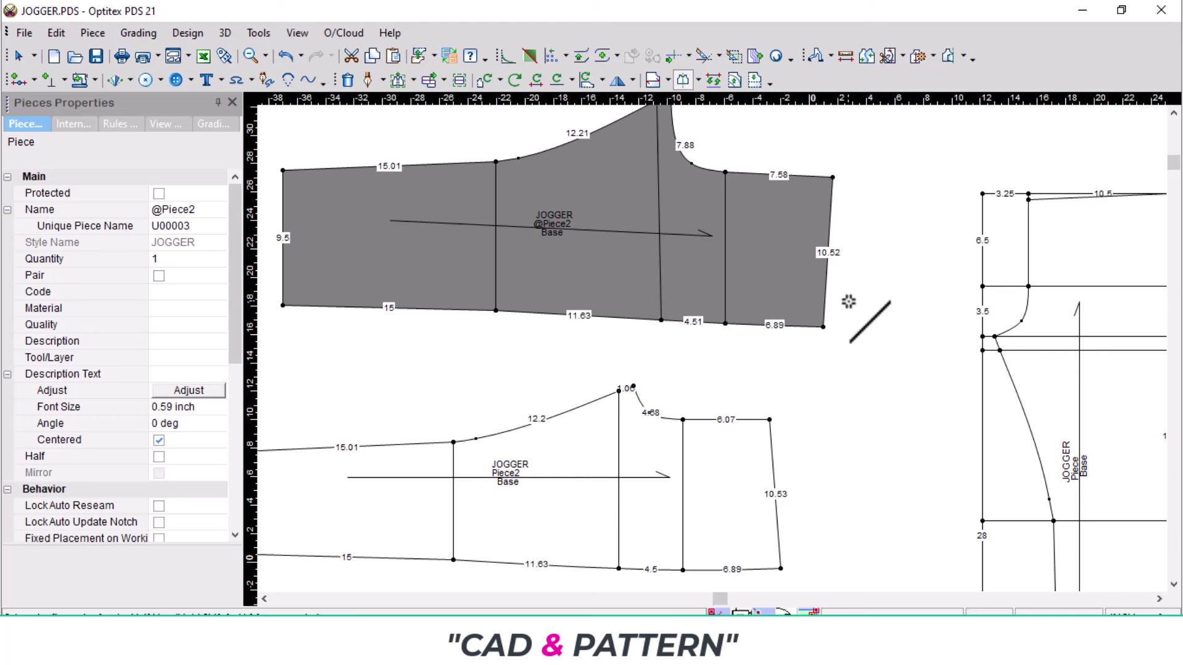
- Create a rectangular piece named W/B 1X1 with length 3 and width 13.75
right_click(851, 301)
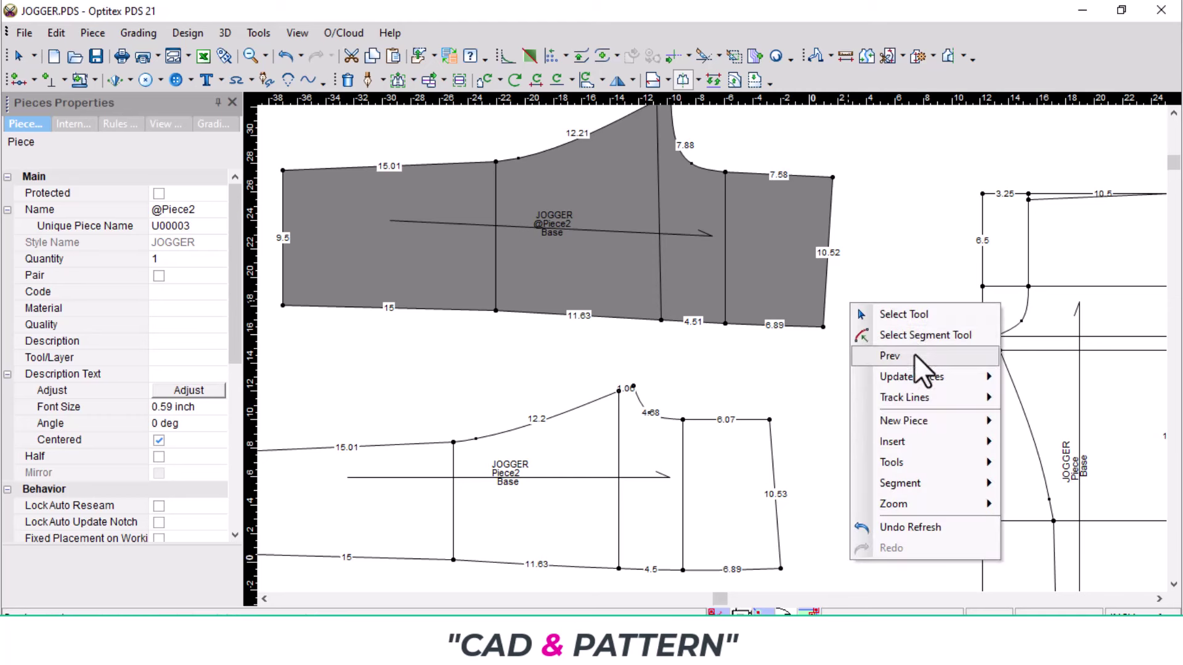
mouse_move(900, 421)
click(792, 433)
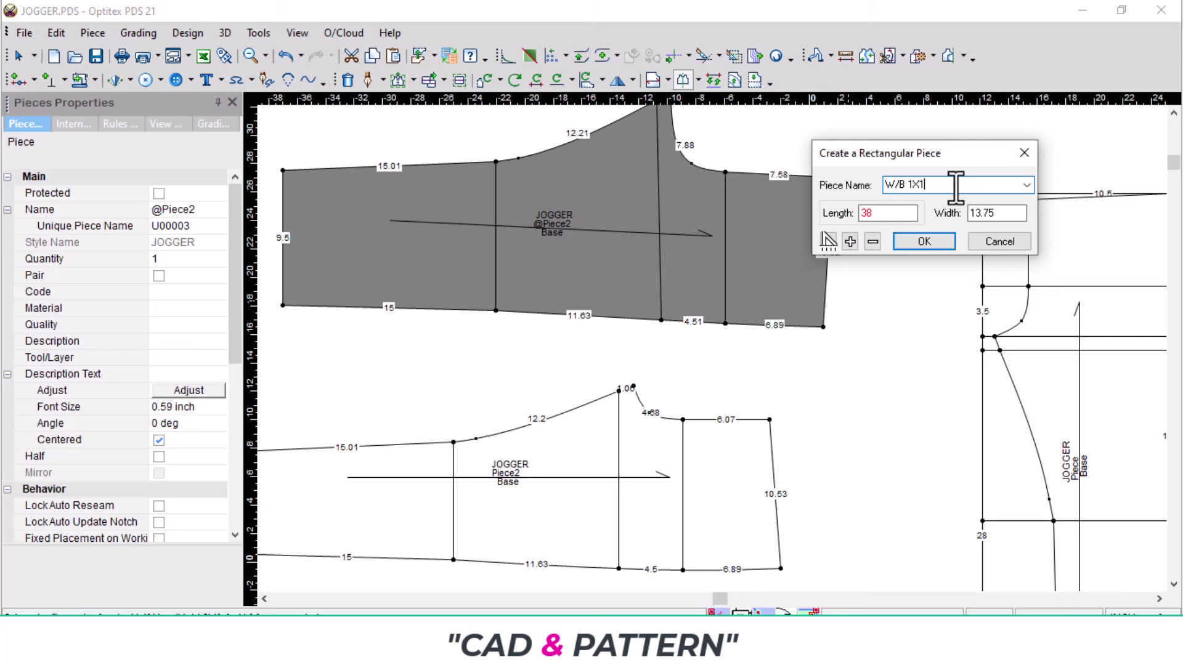
key(Tab)
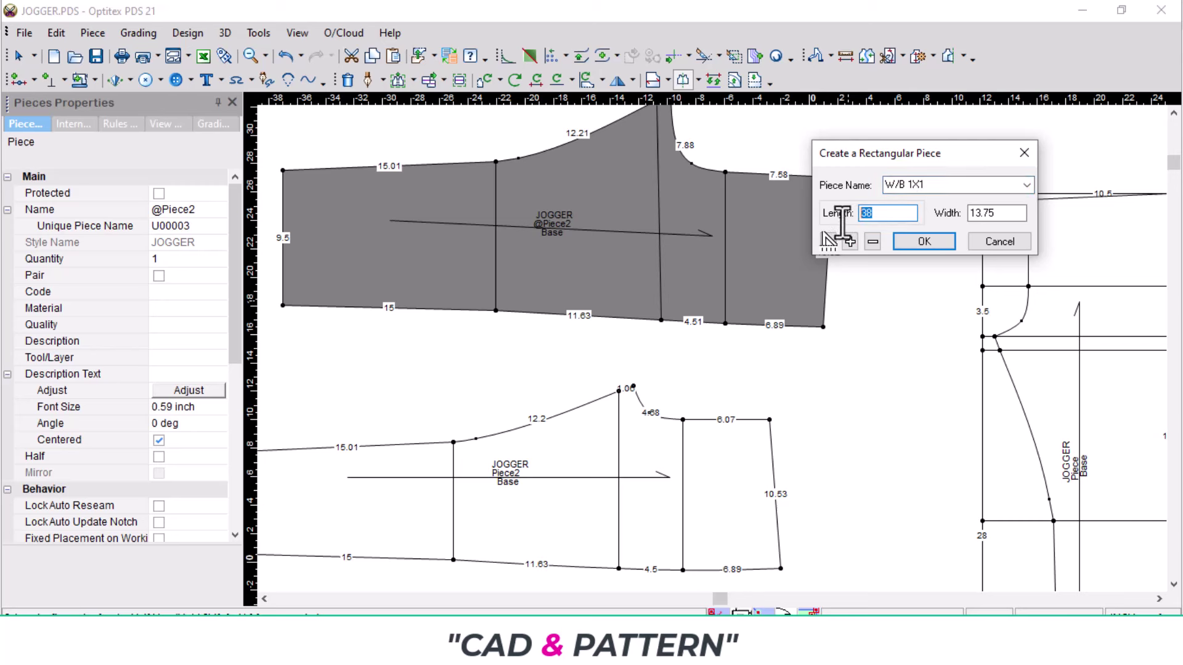
text(3)
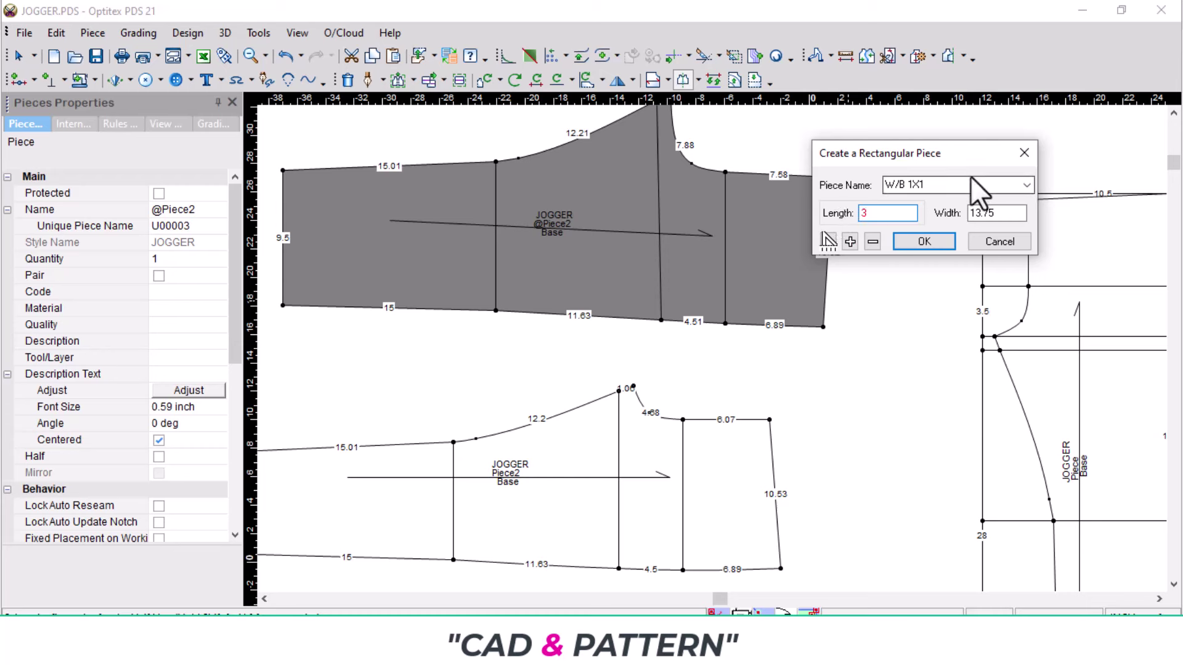
drag(1003, 217, 983, 223)
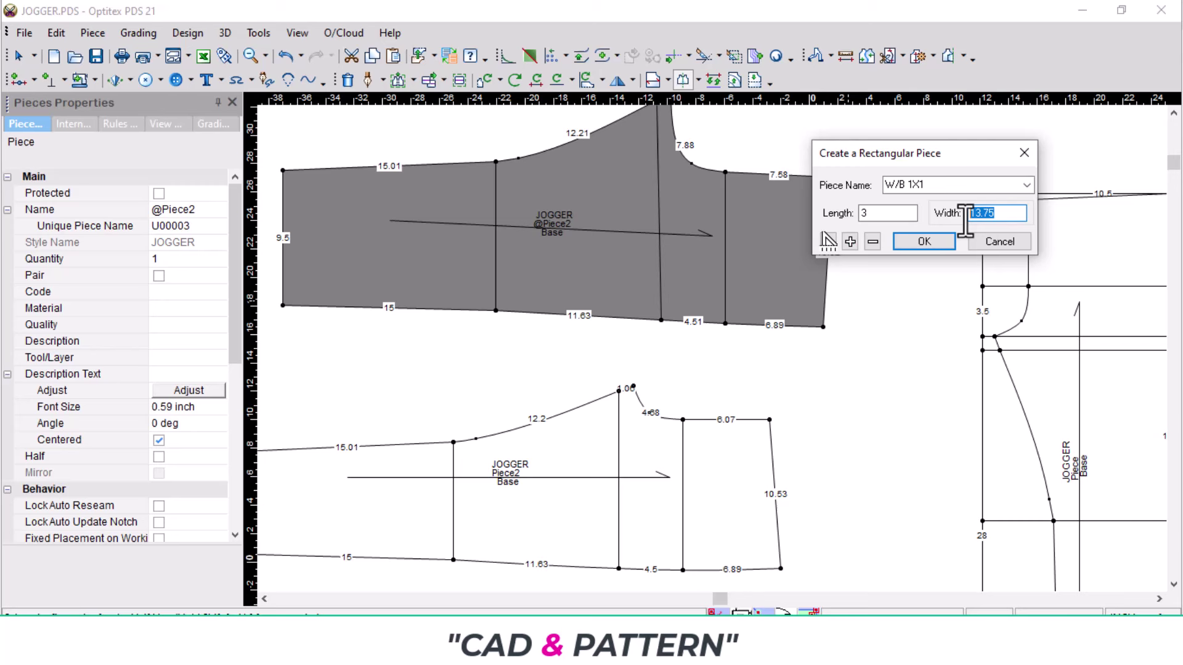
key(Return)
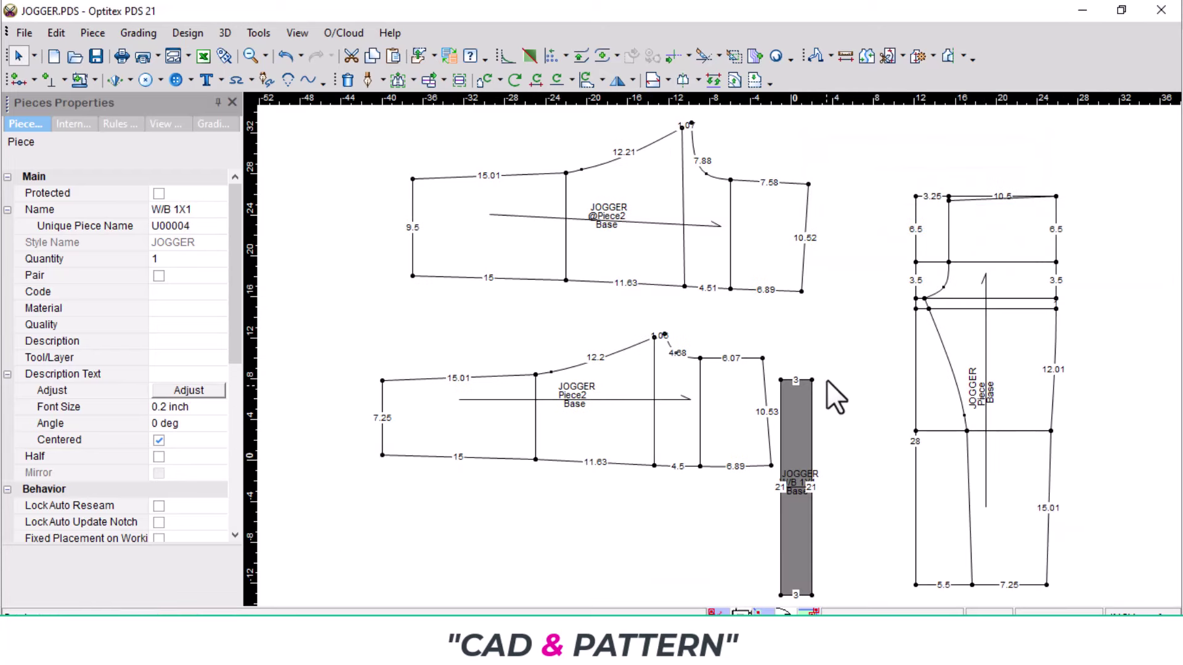
- Move the W/B 1X1 strip between the pieces and mirror it along its bottom edge
drag(807, 448, 864, 423)
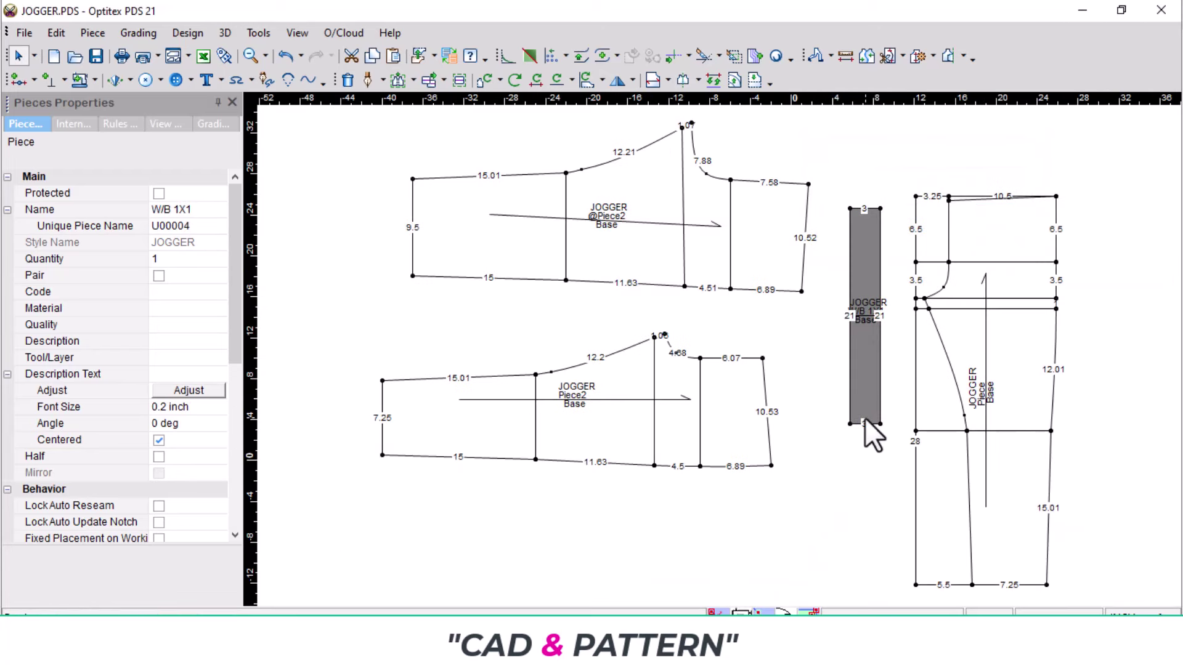
key(h)
click(883, 425)
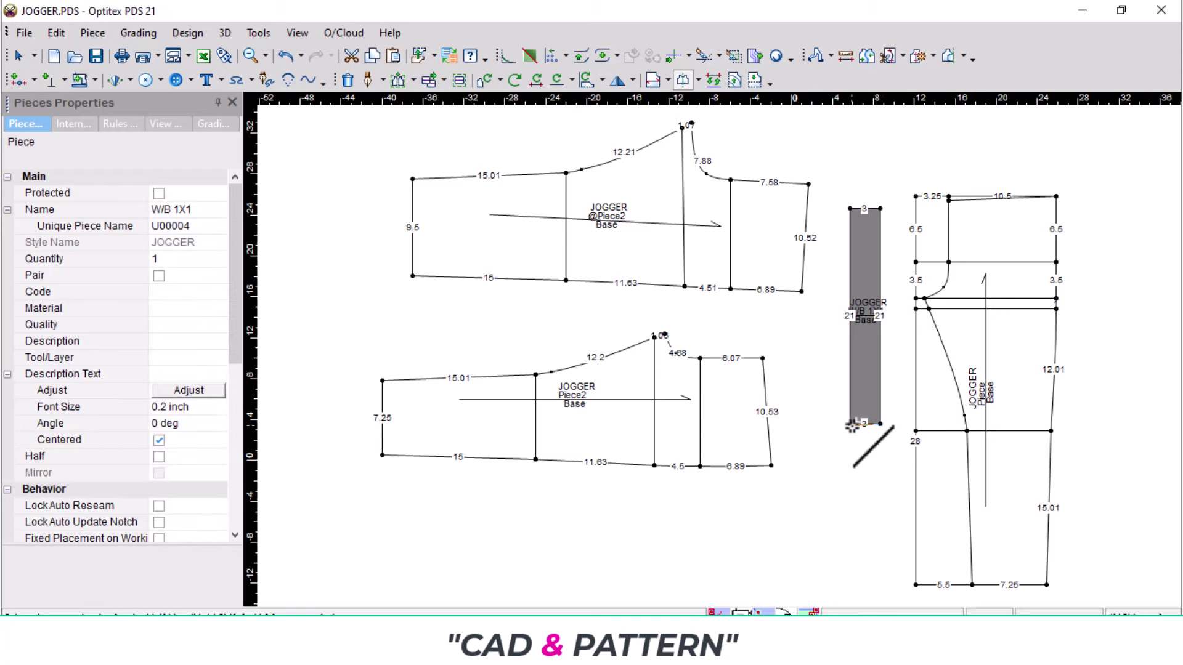
click(853, 424)
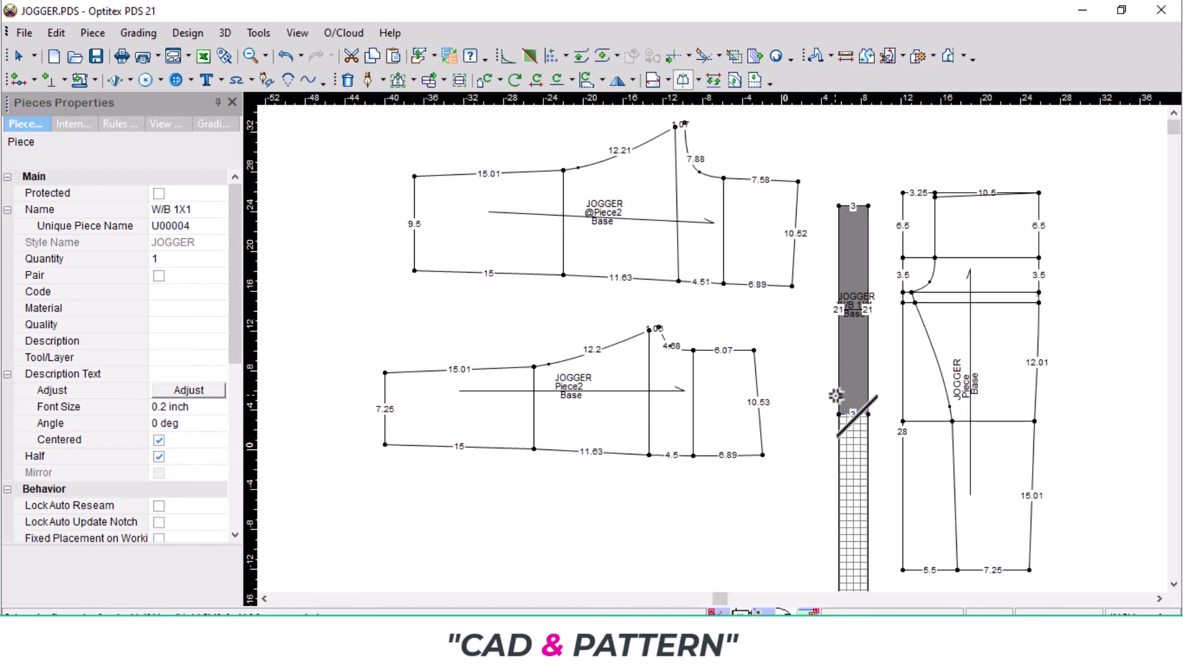
- Read the spec sheet's how-to-measure table in Edge: L410 front pocket placement is 2 1/2
key(alt+Tab)
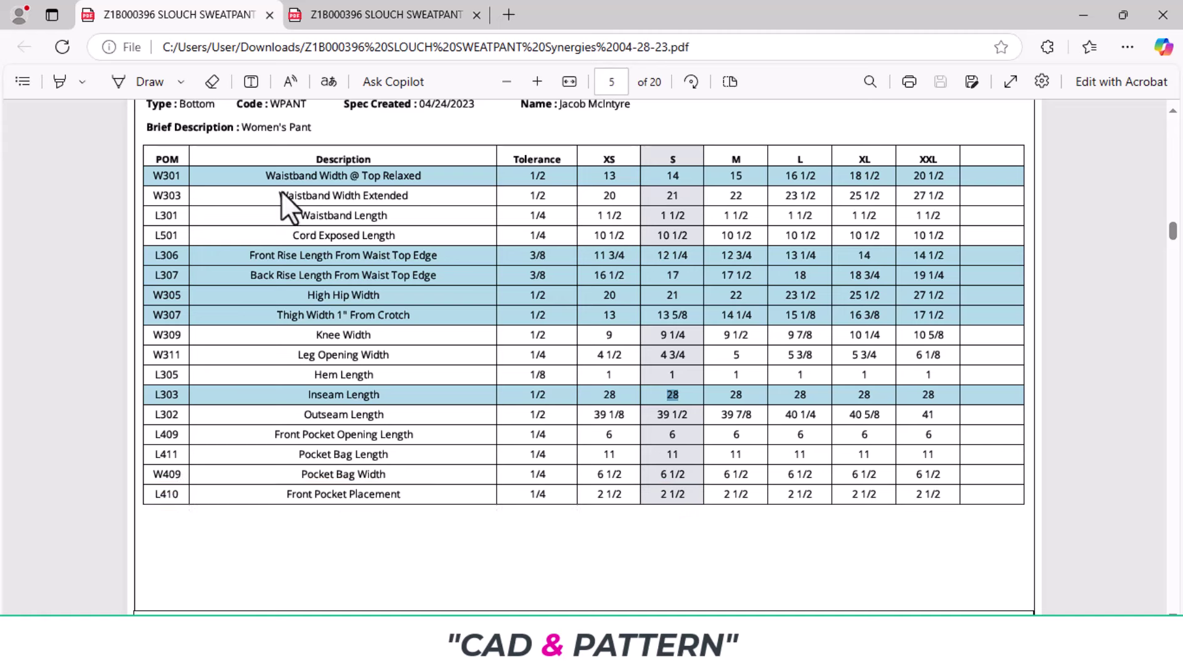
click(429, 24)
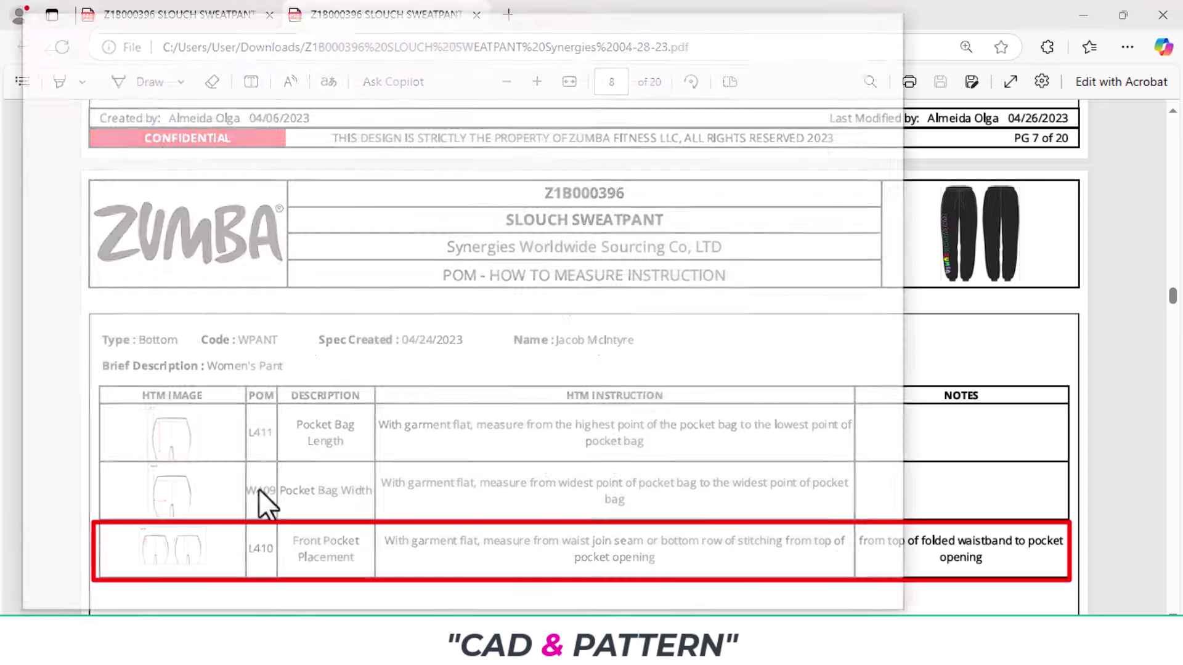
click(536, 81)
click(537, 81)
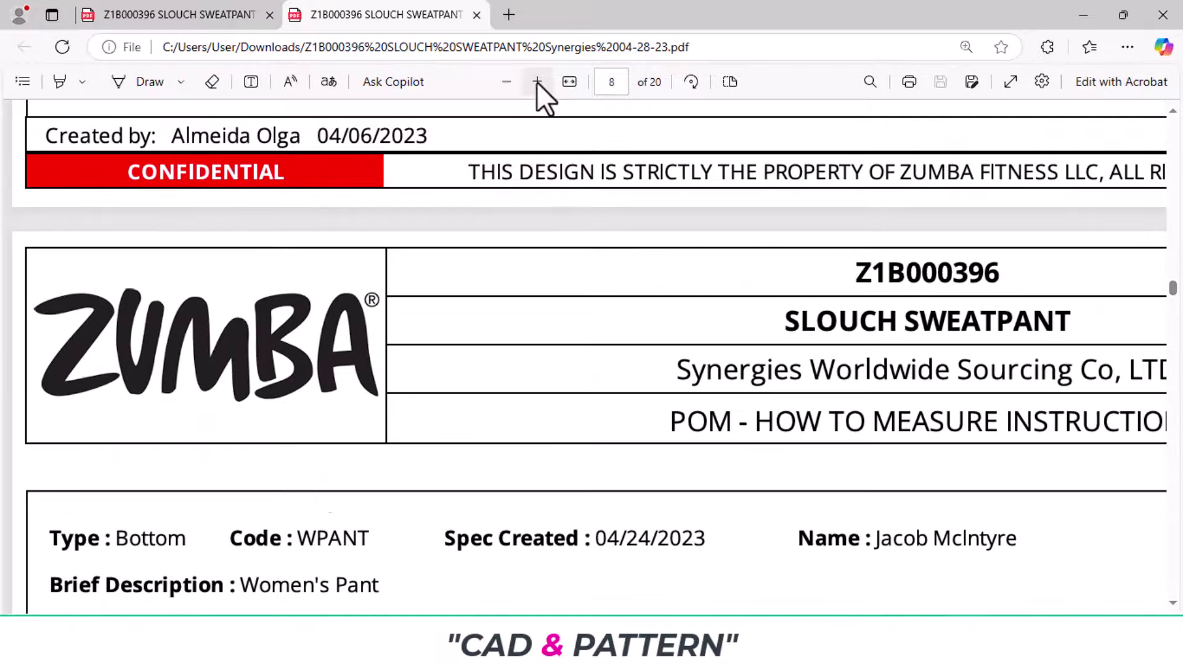
scroll(319, 475, down, 5)
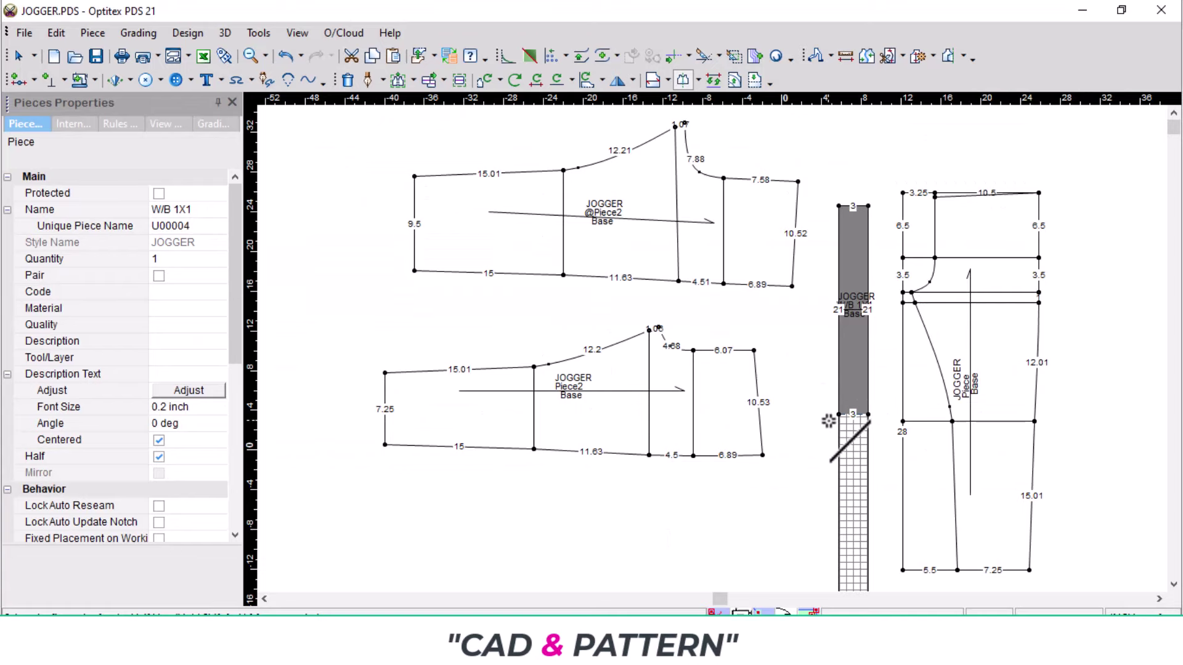
- Rotate Piece2 a quarter turn left and place it at the left of the canvas
scroll(701, 320, up, 1)
scroll(701, 321, up, 1)
click(611, 331)
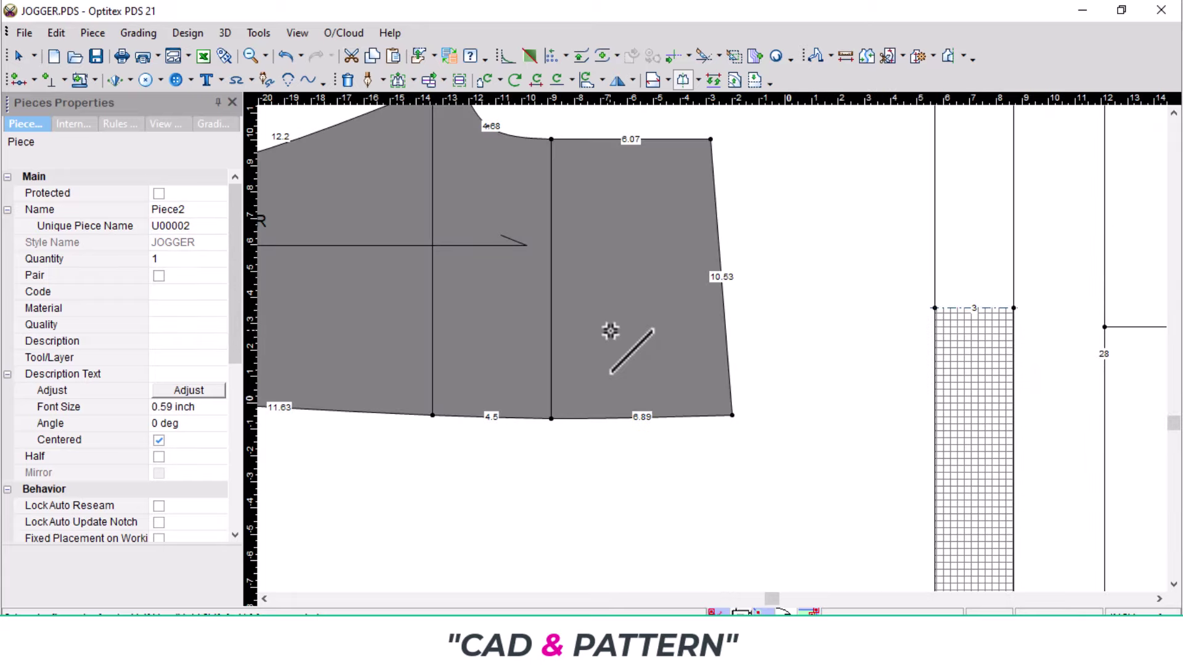
key(bracketleft)
right_click(573, 263)
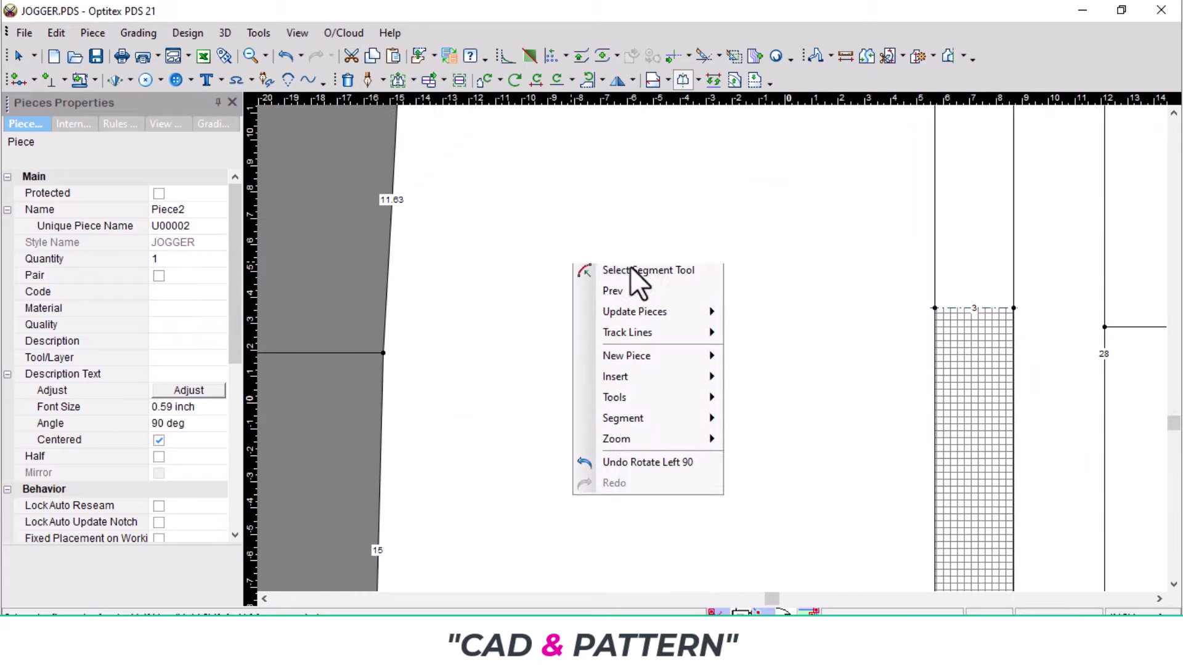
click(634, 268)
scroll(705, 336, down, 1)
click(395, 330)
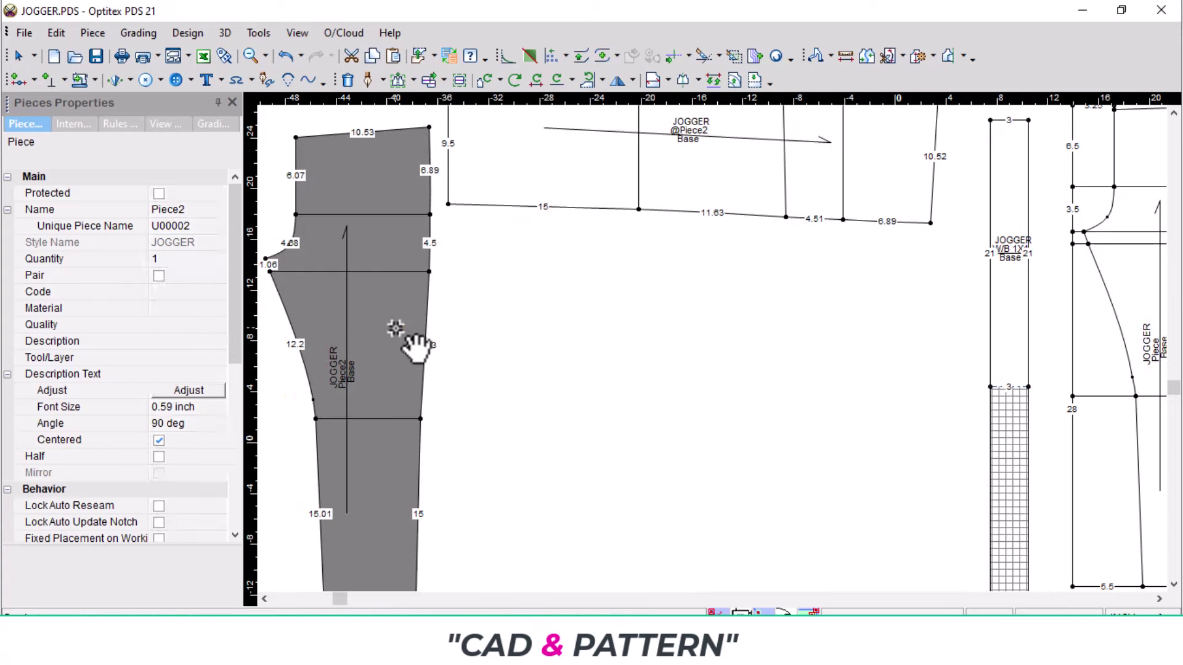
scroll(407, 254, up, 2)
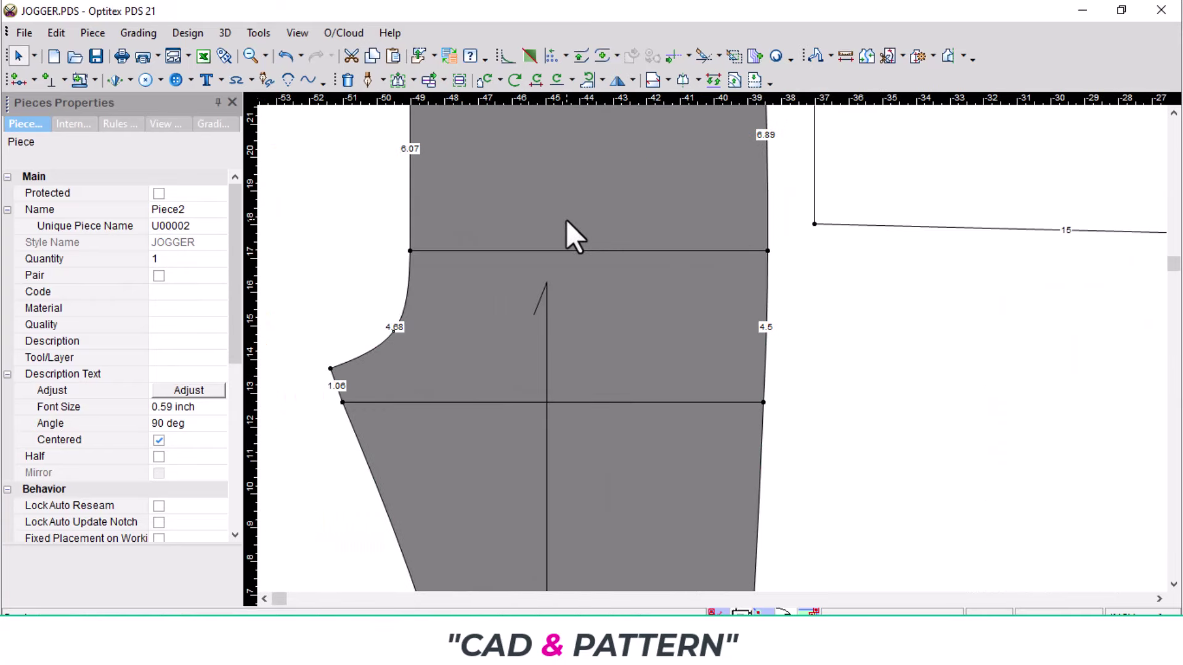
scroll(722, 326, down, 2)
scroll(738, 328, up, 4)
- Add notches at 2.5 and 1.5 on Piece2's right edge, then pull a vertical guideline onto it
key(o)
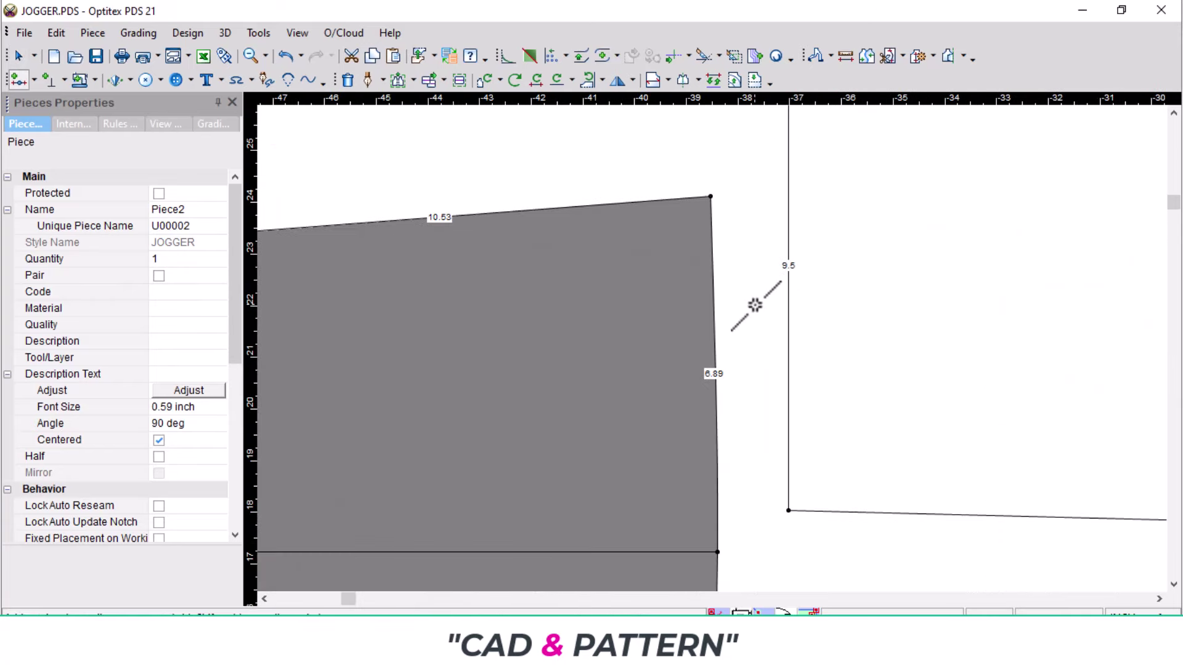
key(n)
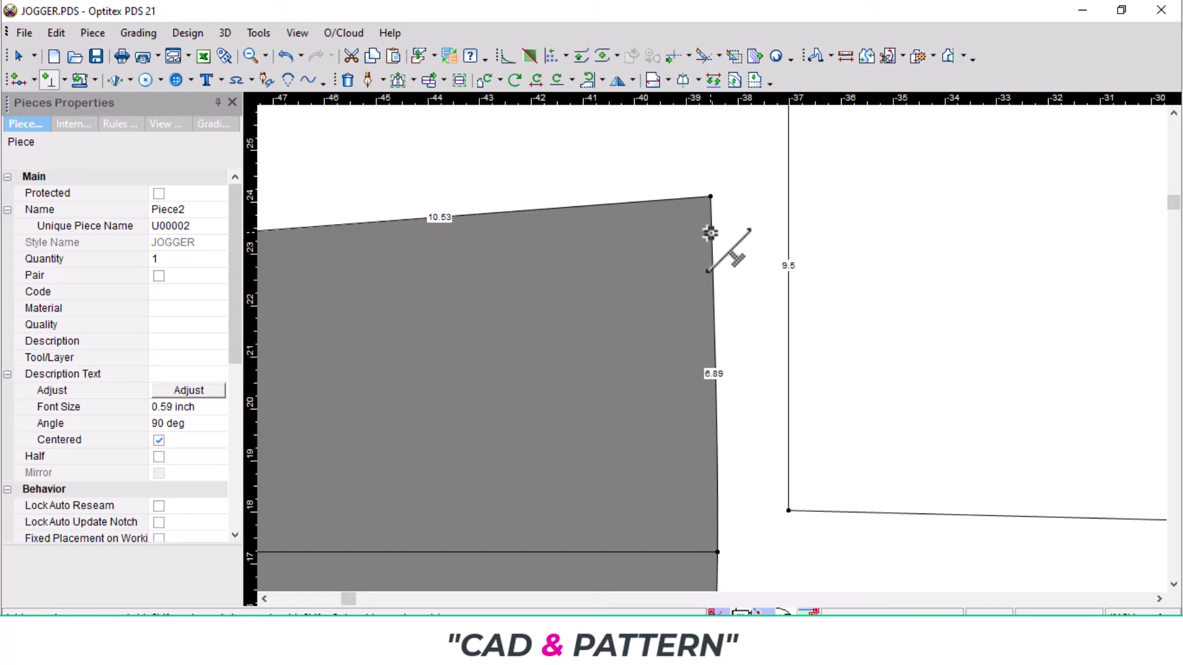
click(712, 235)
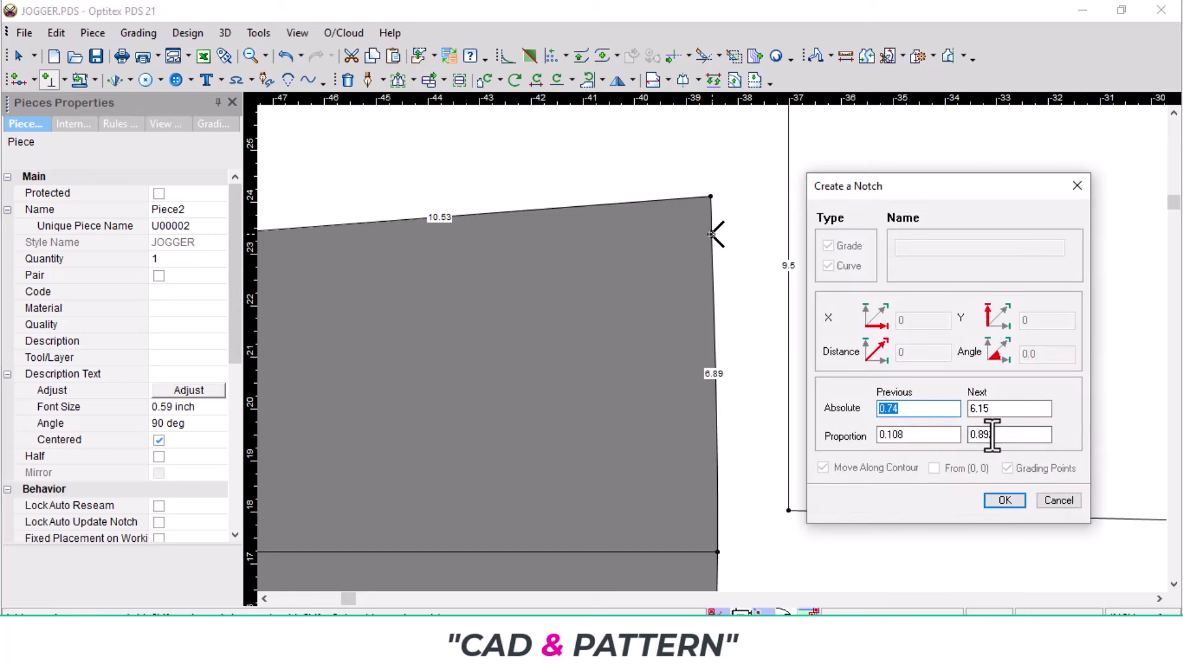
text(2.5)
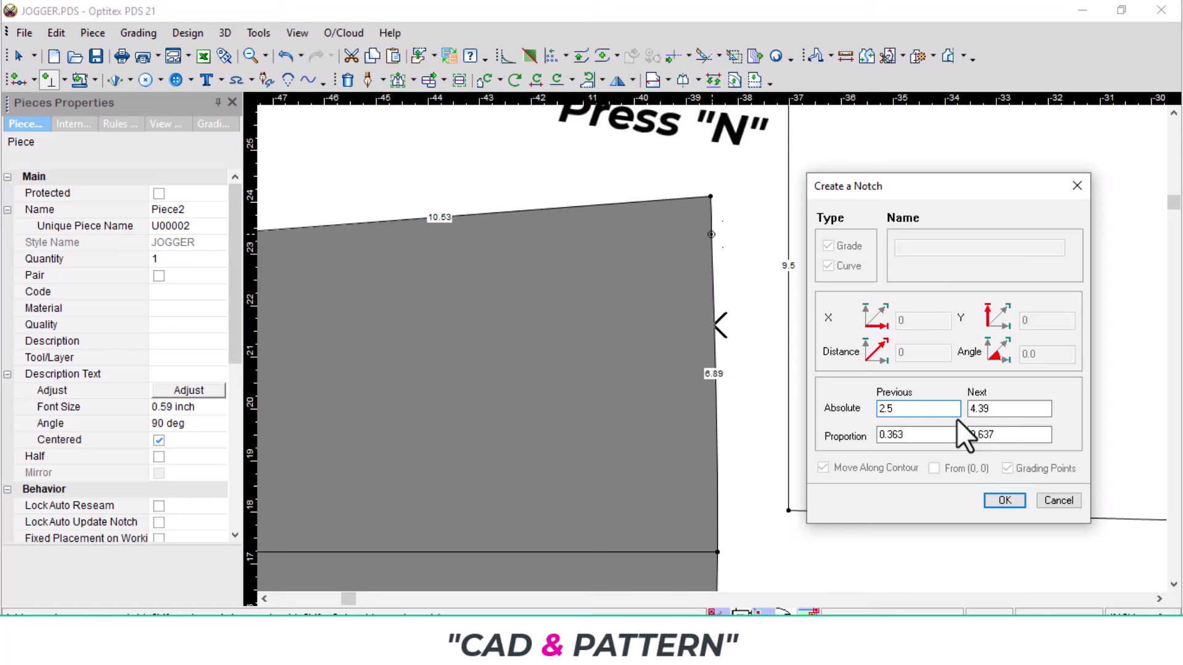
key(Return)
scroll(747, 378, down, 2)
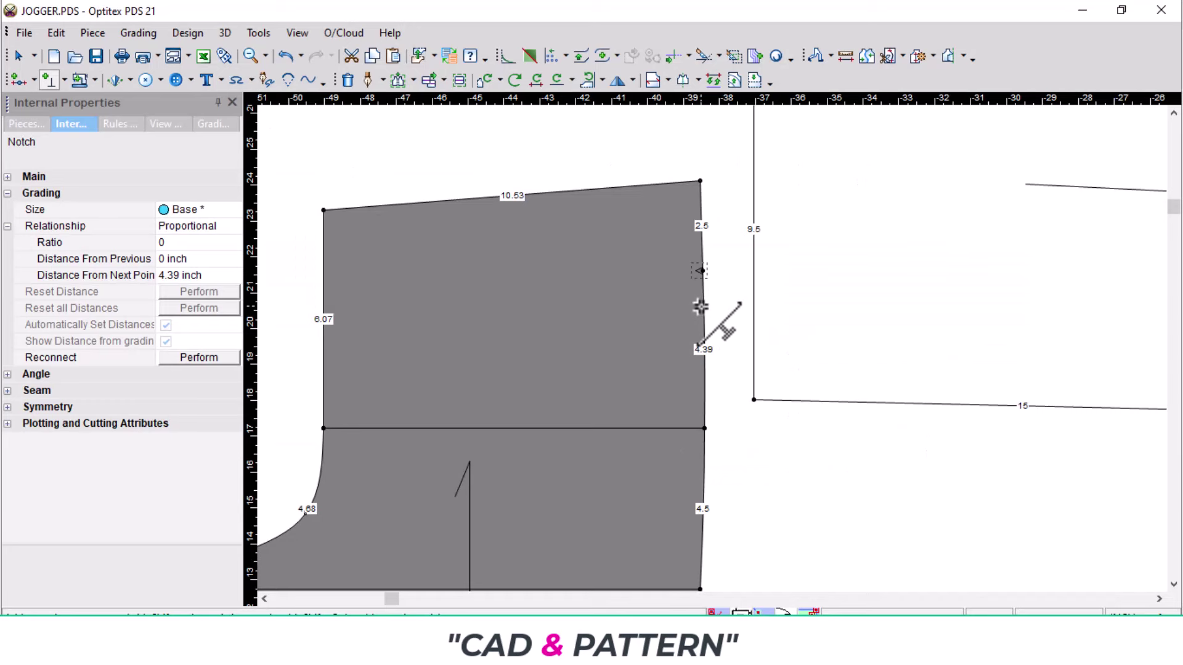
click(703, 306)
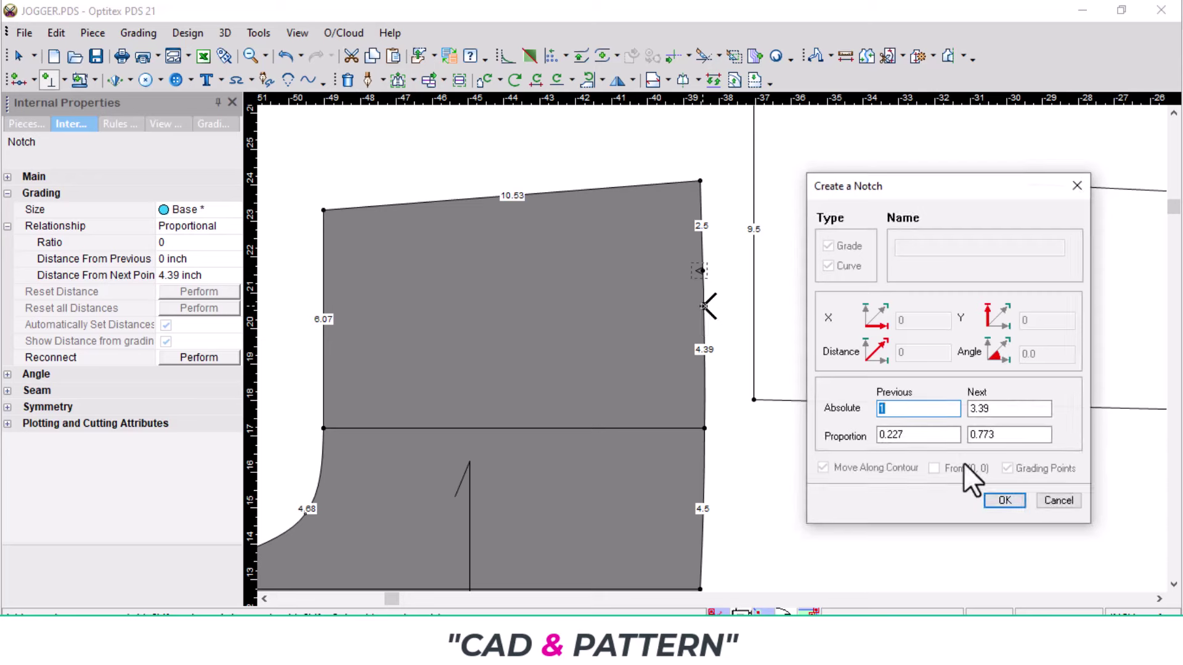
text(1.5)
key(Return)
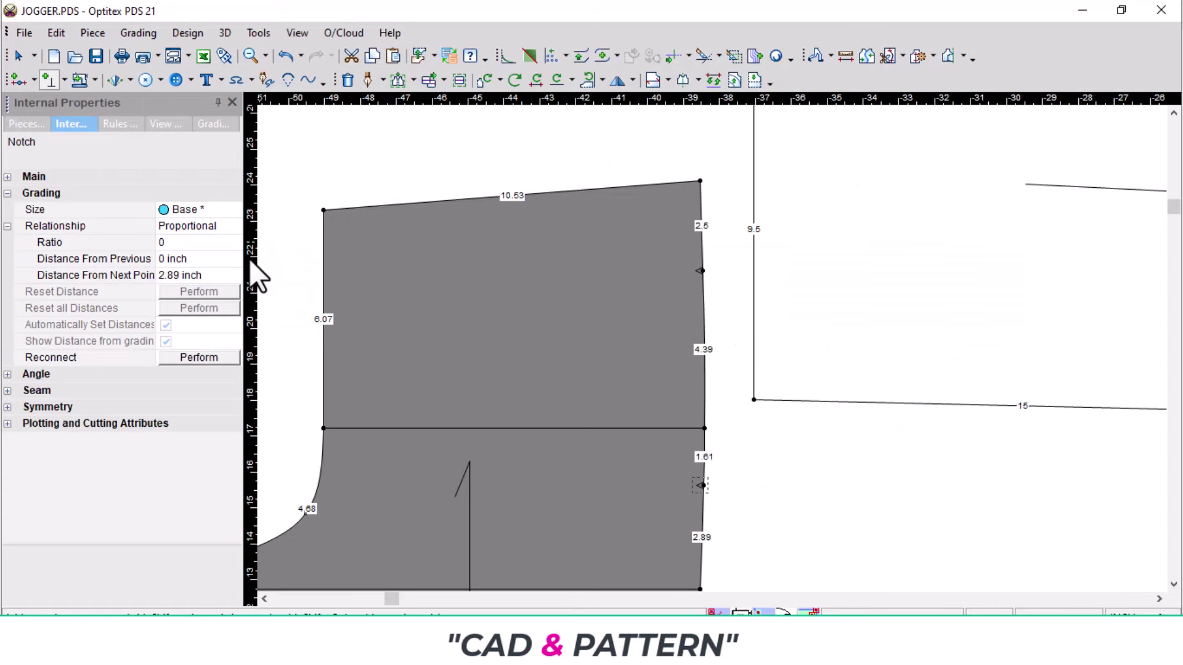
drag(699, 260, 704, 369)
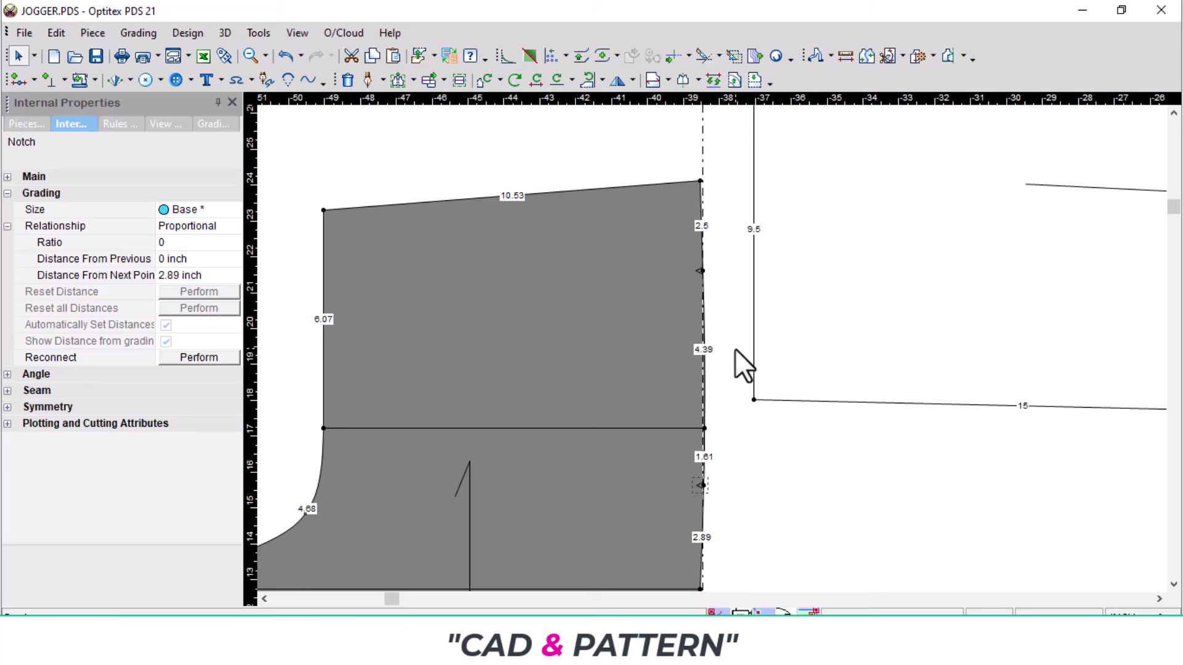
- Offset the vertical guideline 6.5 inches inward from the side edge
key(g)
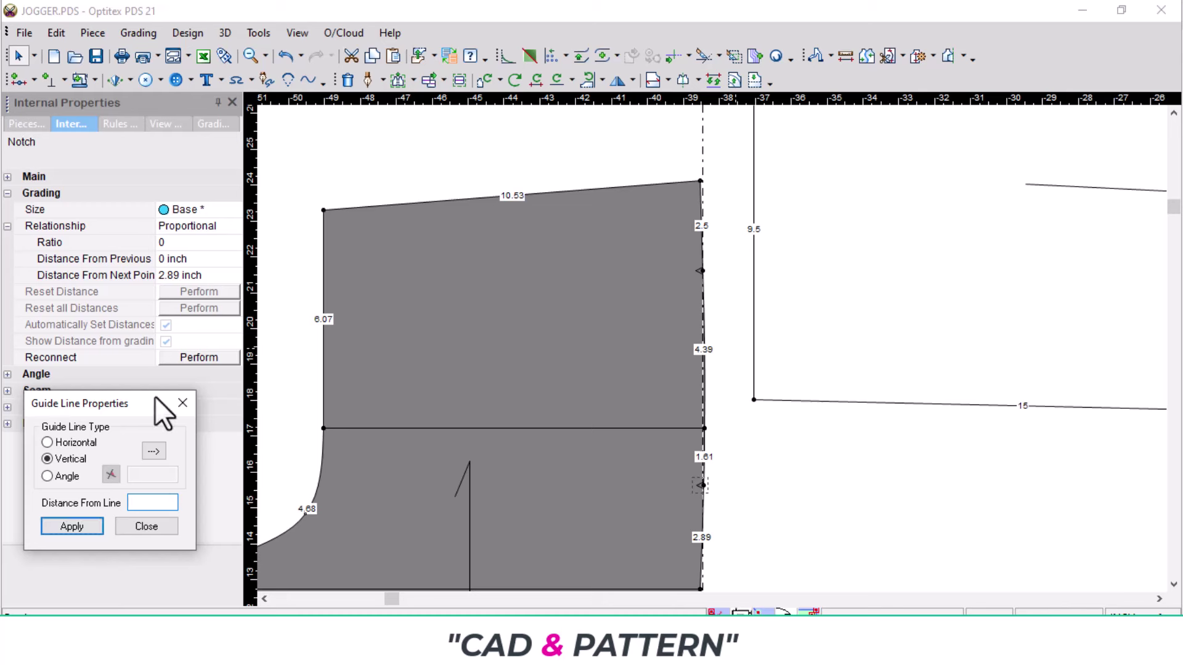
drag(148, 403, 956, 223)
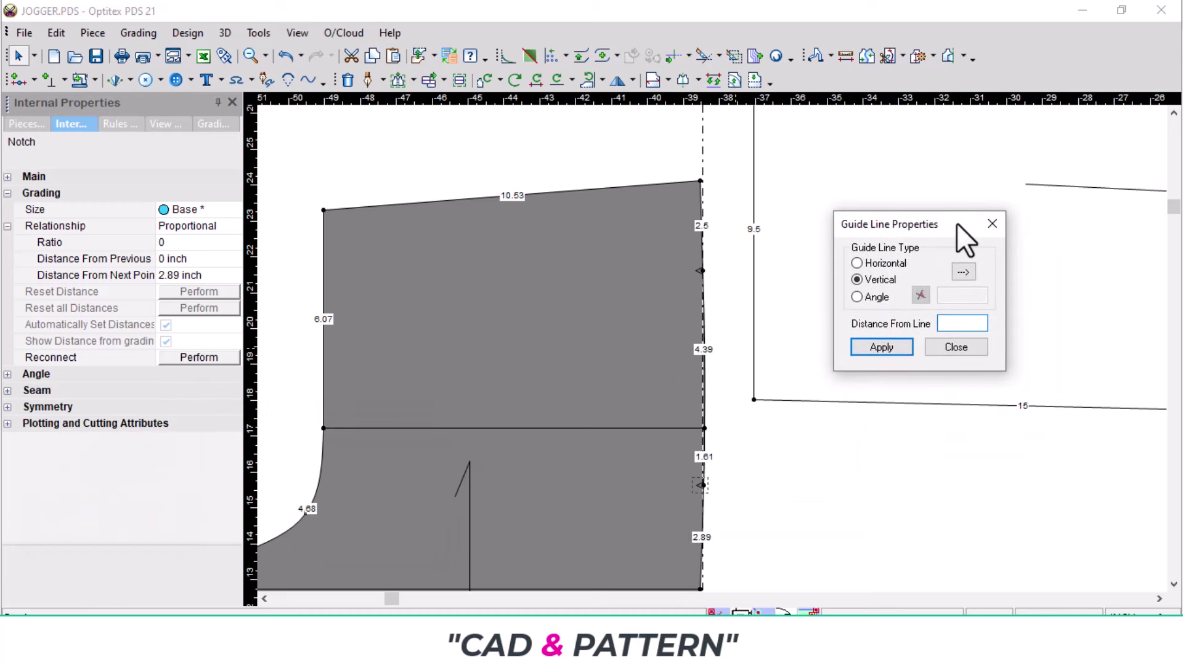
text(-6.5)
key(Return)
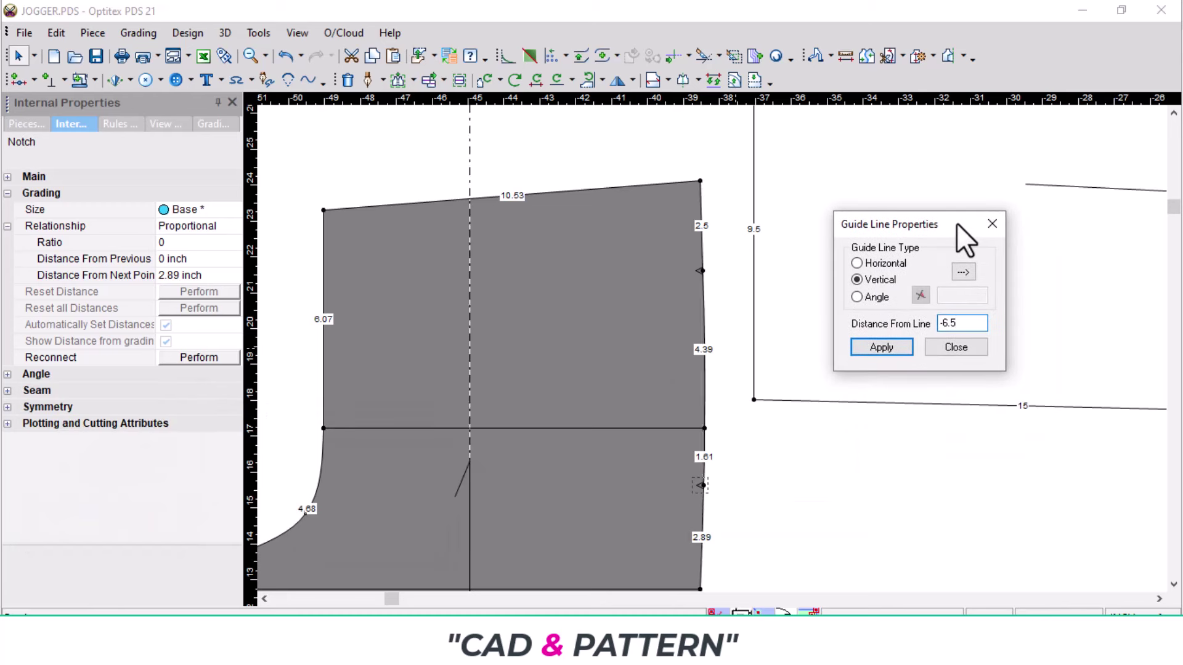
click(991, 224)
- Add a horizontal guideline 11 inches down, matching the spec's 11 pocket bag length
drag(616, 100, 616, 190)
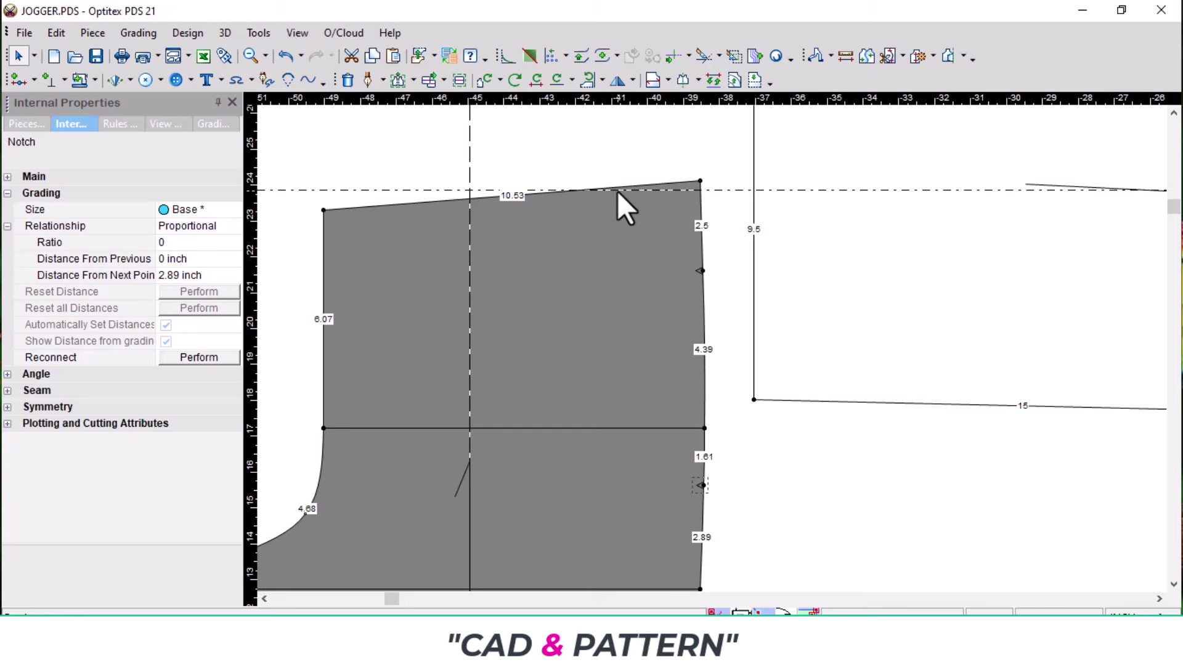
double_click(617, 191)
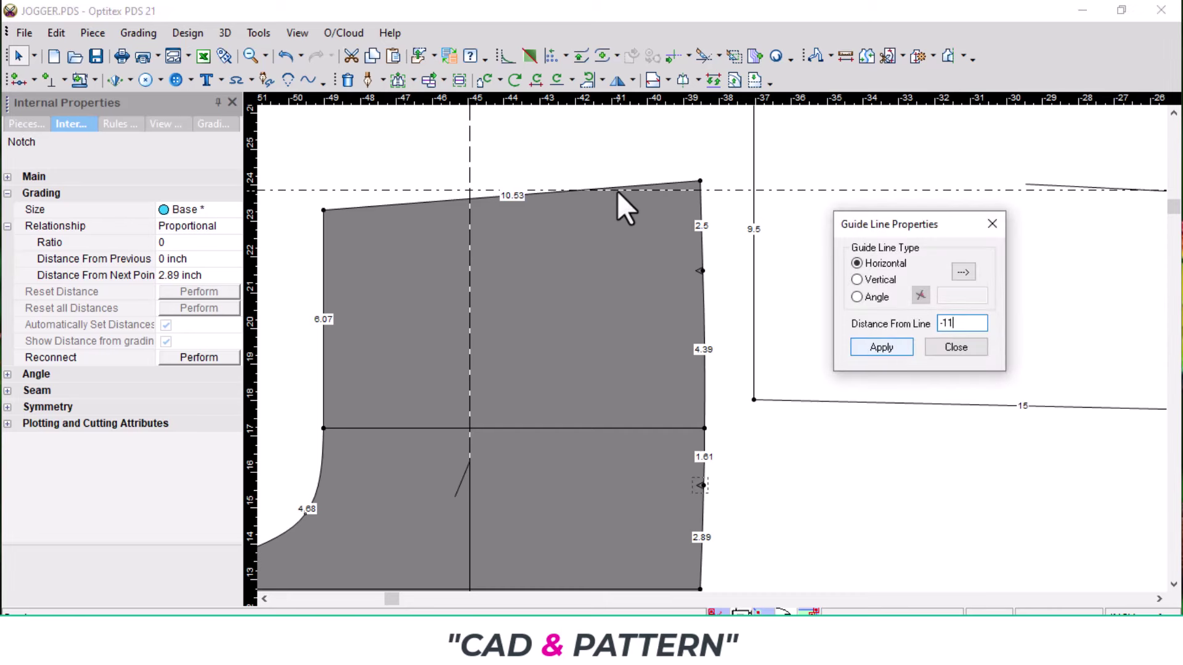
key(Return)
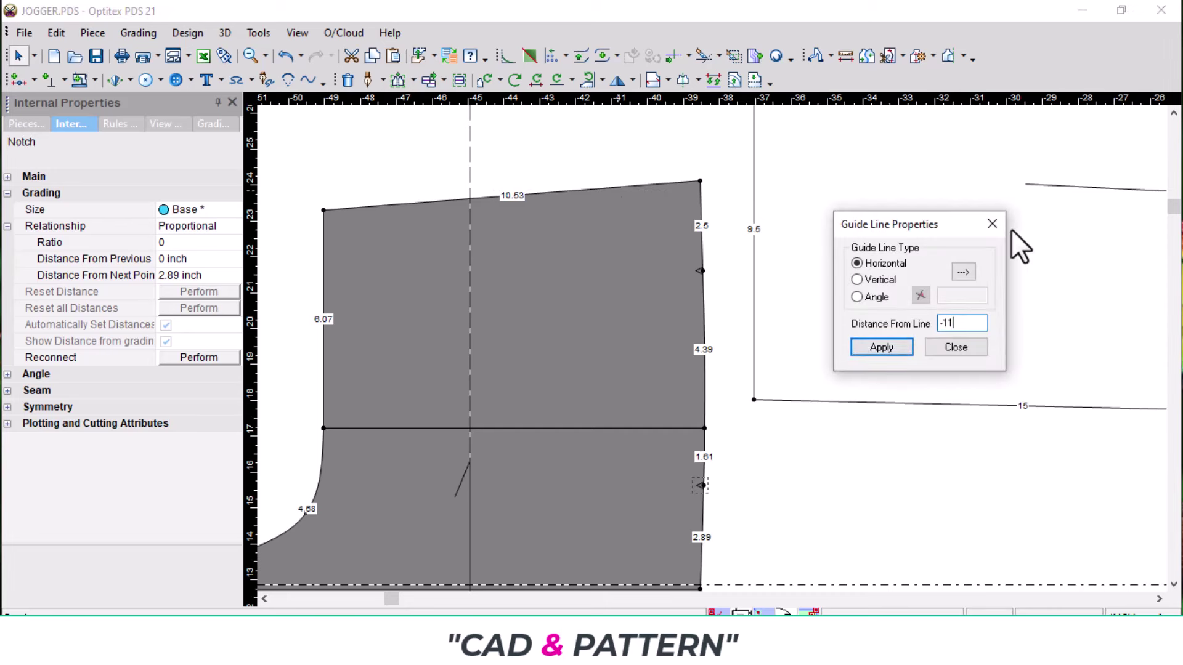
click(992, 224)
key(alt+Tab)
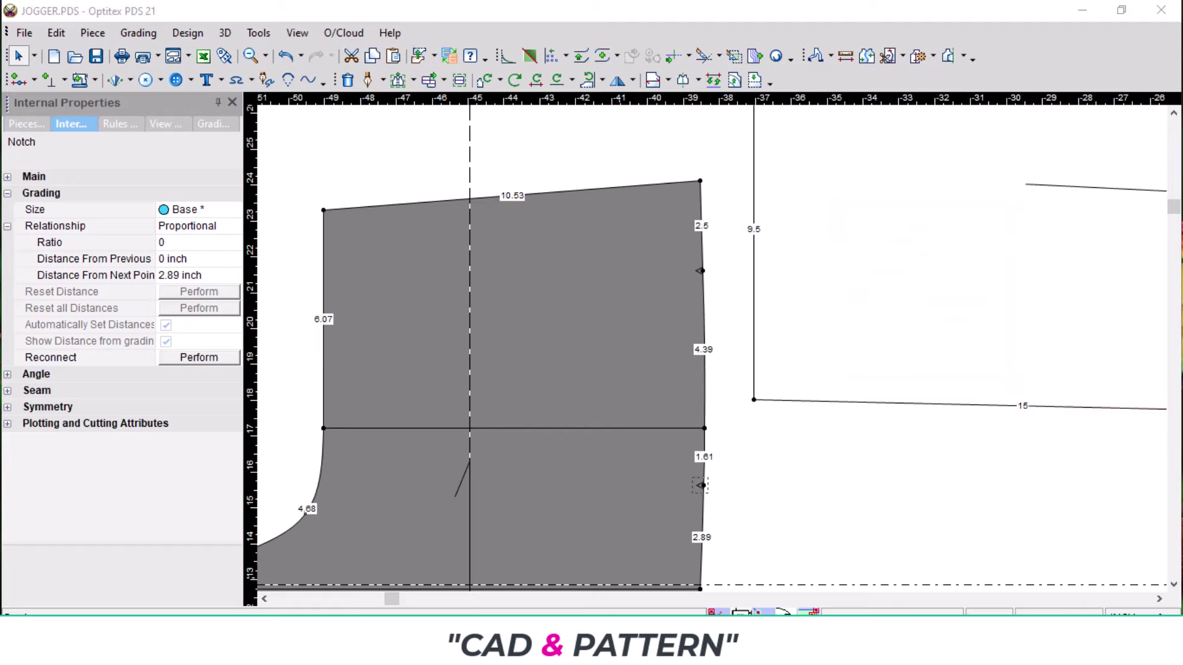
key(alt+Tab)
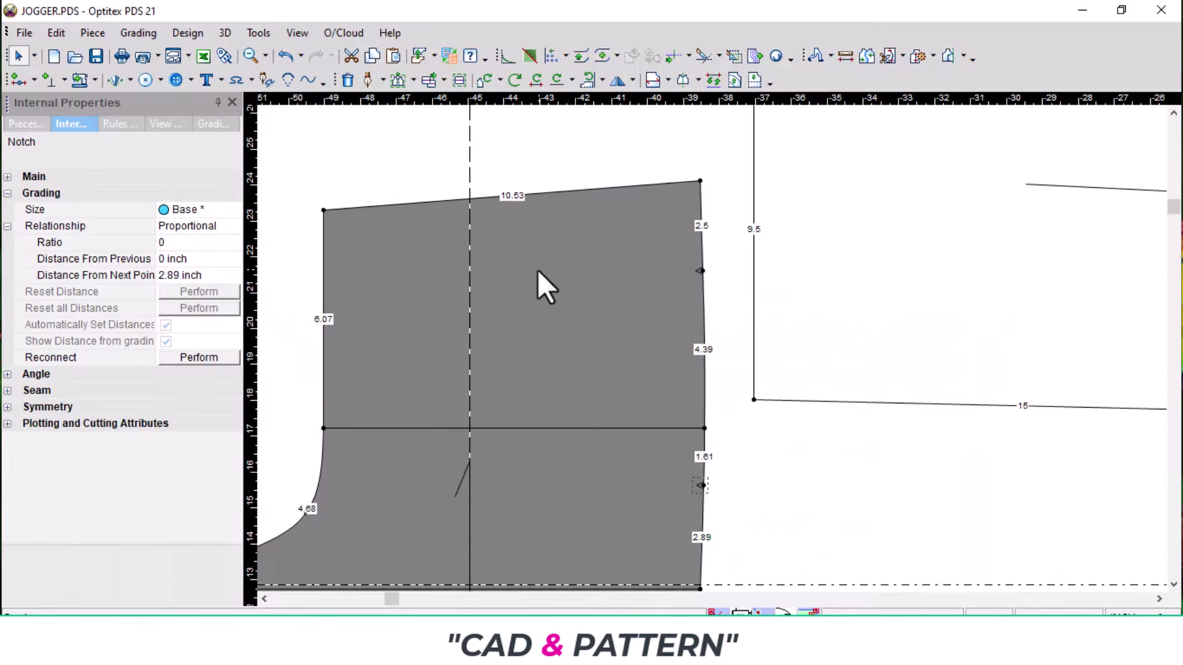
click(372, 78)
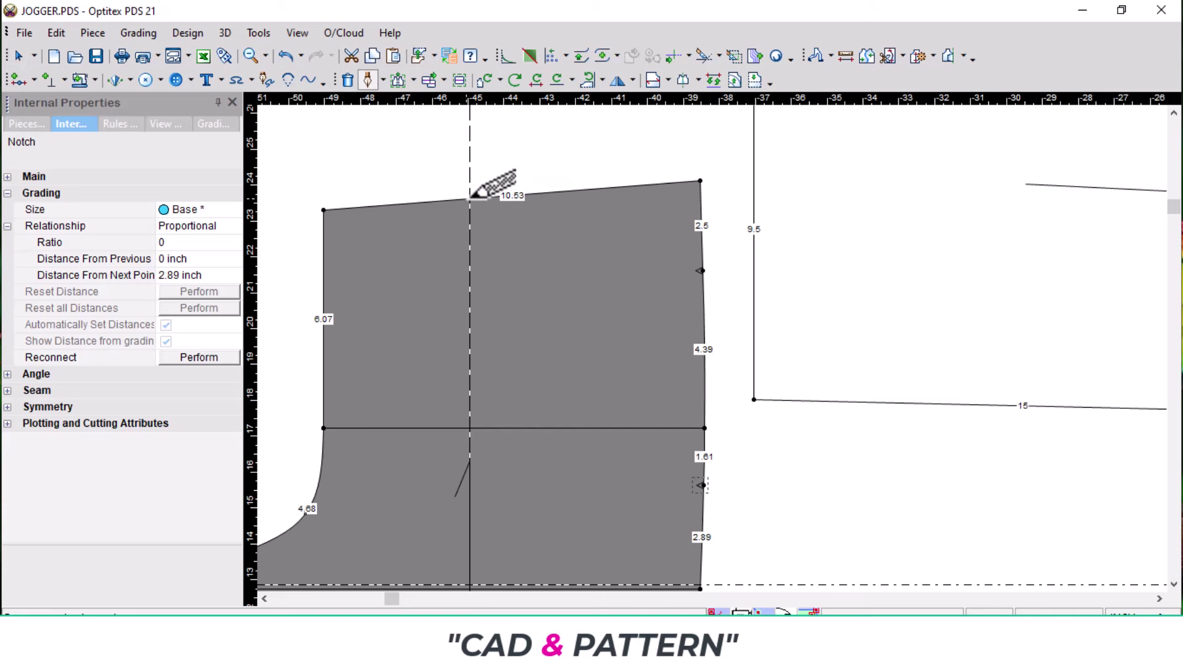
- Draw the pocket line from the top edge at 4.74 down to the side edge
click(496, 197)
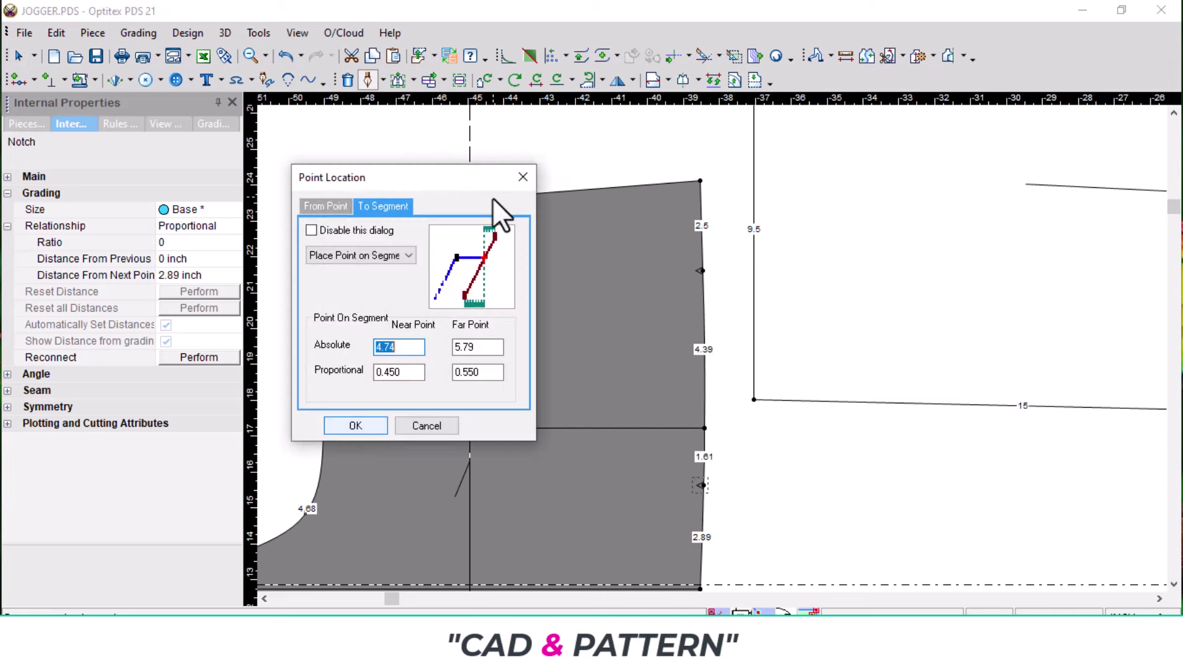
key(Return)
scroll(549, 404, down, 1)
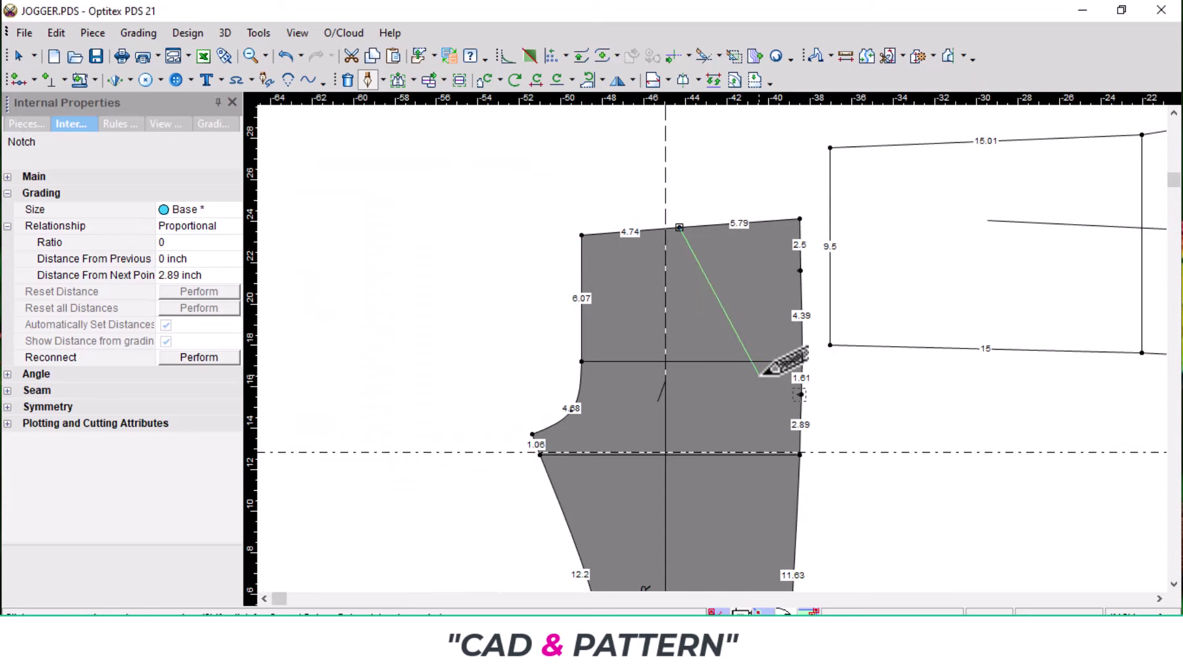
scroll(763, 376, up, 1)
click(779, 430)
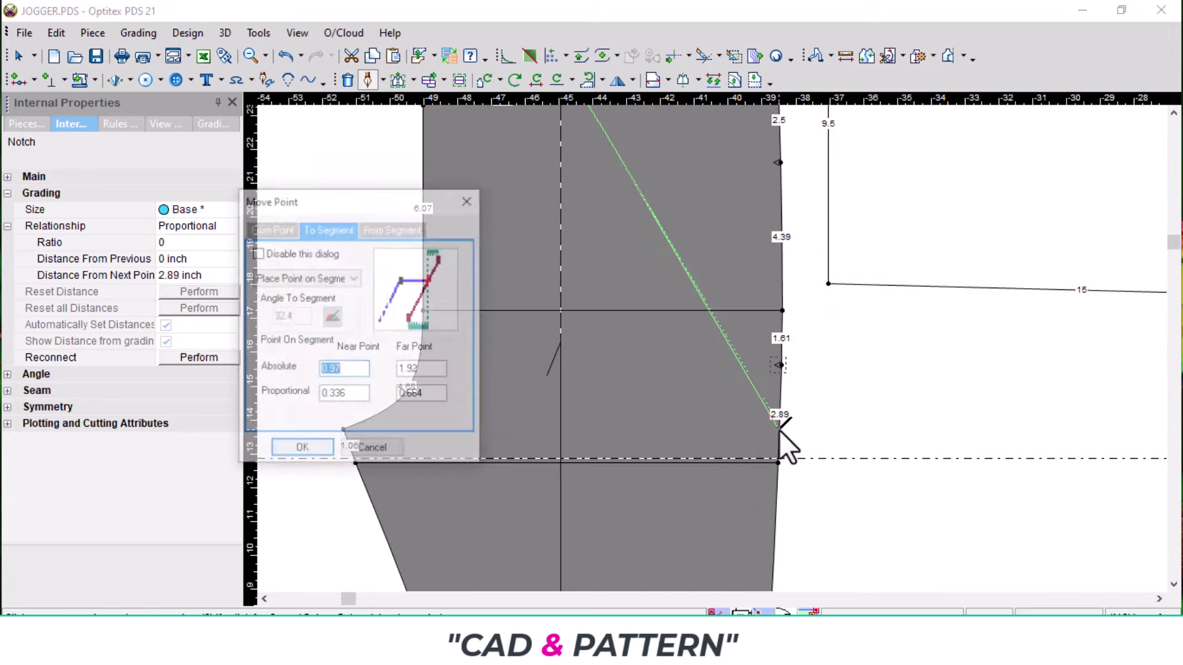
key(Return)
right_click(892, 343)
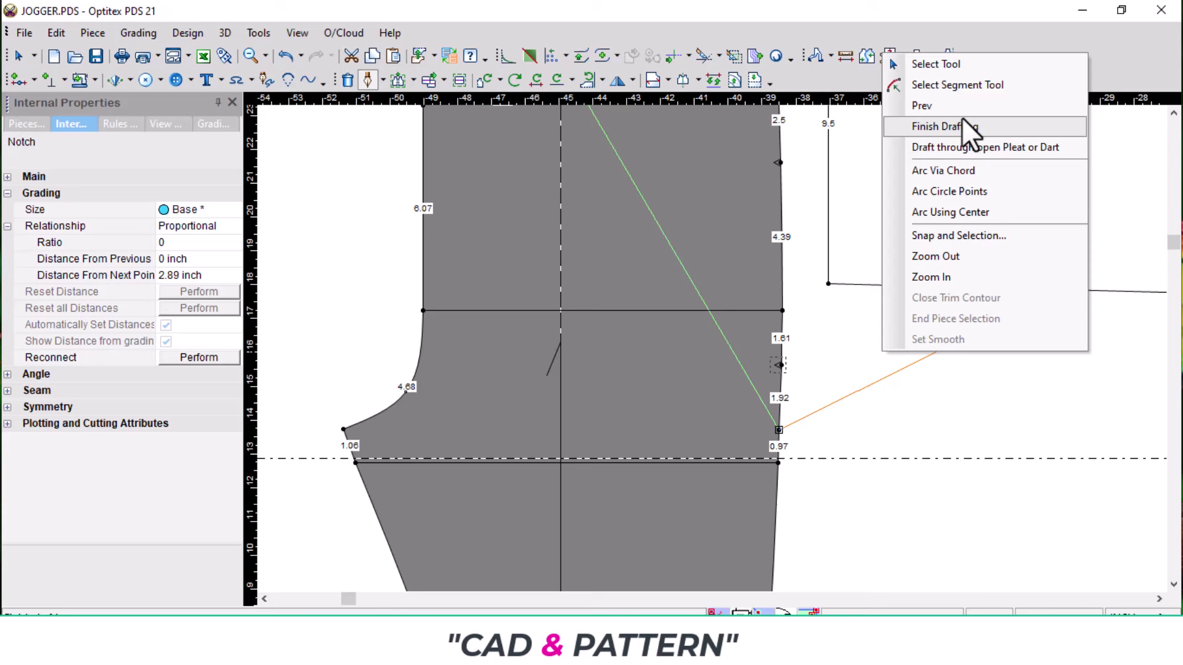
click(975, 67)
- Bend the pocket line into a curve and reshape its end near the side edge
key(m)
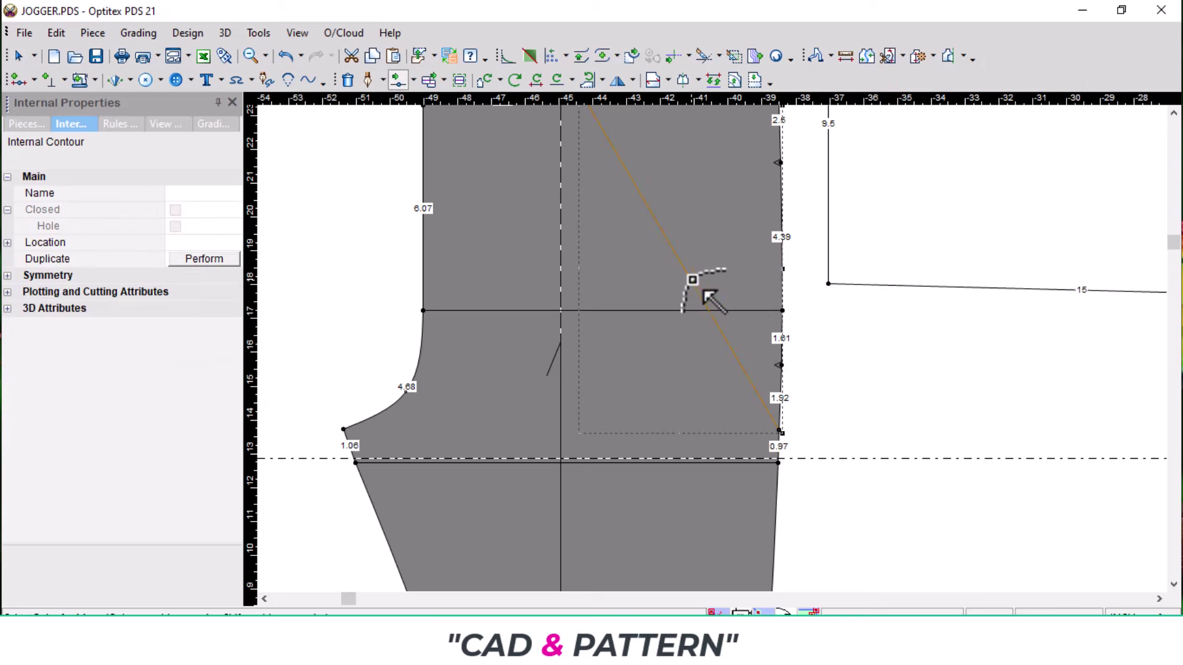
scroll(691, 280, down, 1)
drag(712, 343, 645, 493)
click(301, 450)
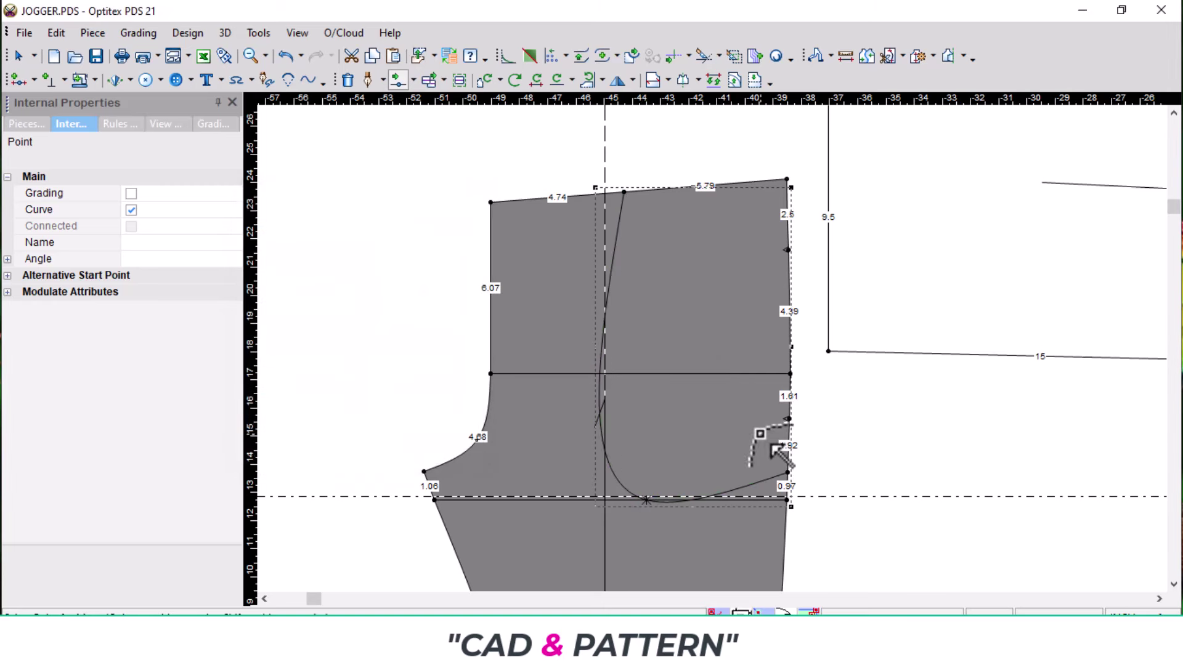
scroll(850, 488, up, 2)
scroll(730, 370, up, 2)
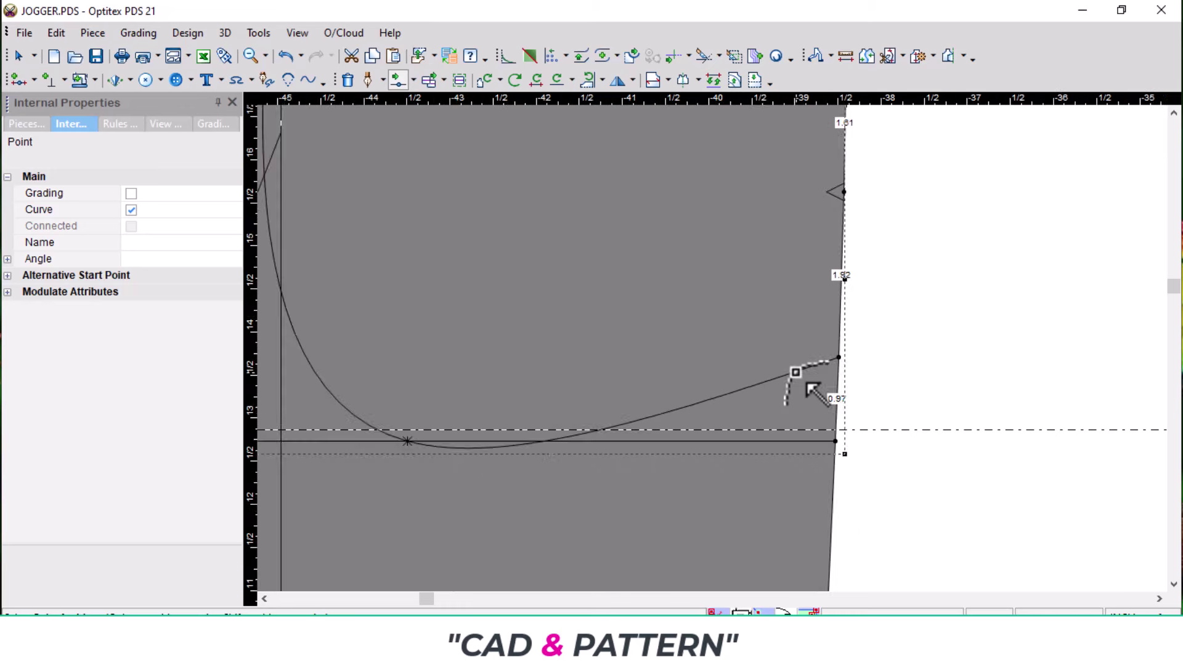
drag(741, 360, 844, 326)
click(726, 332)
click(301, 450)
- Refine the pocket curve by raising it along the guide, then return to the Select tool
scroll(417, 425, down, 2)
click(762, 322)
click(302, 449)
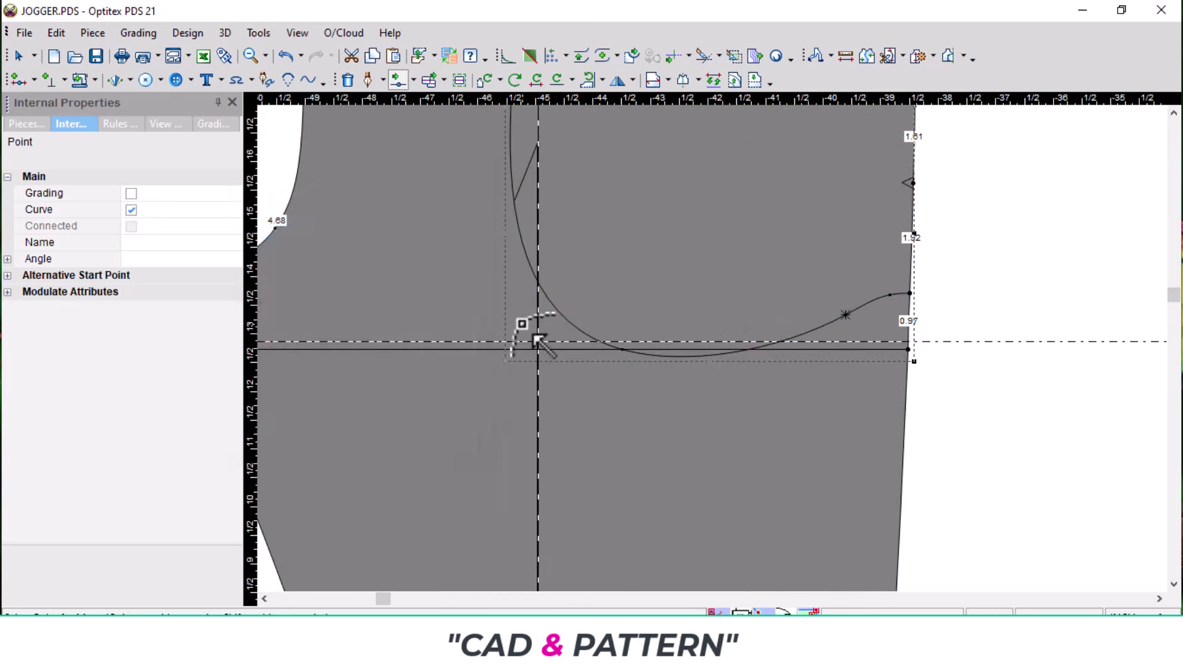
scroll(695, 335, down, 3)
scroll(667, 335, up, 2)
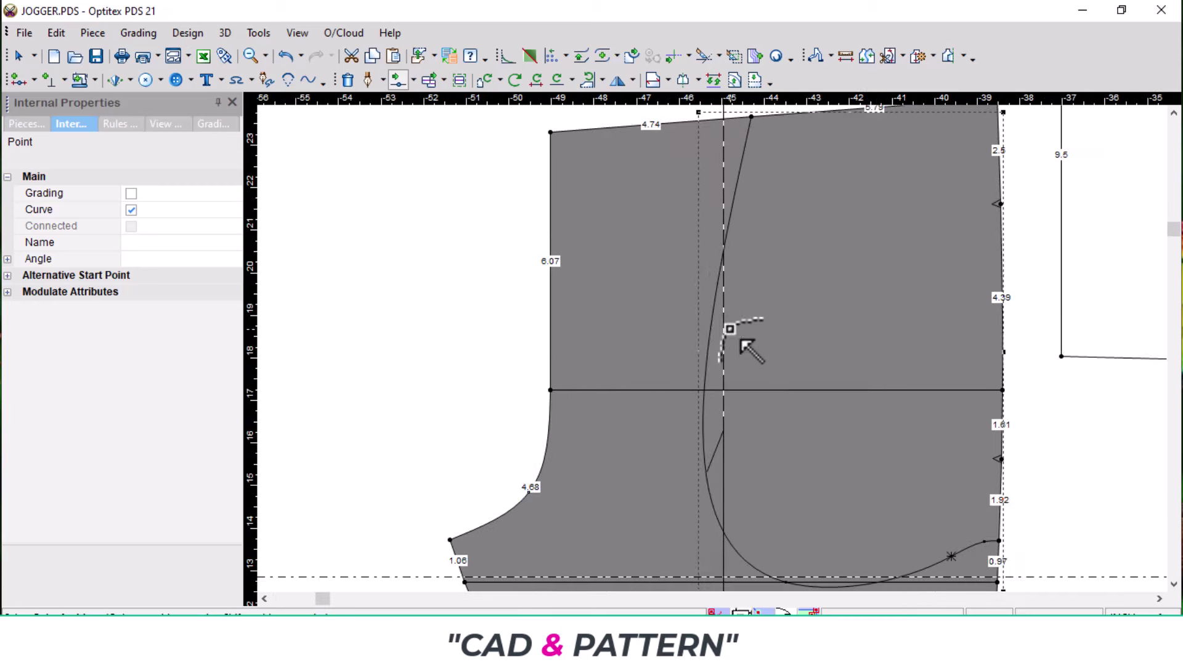
click(710, 334)
drag(738, 328, 750, 254)
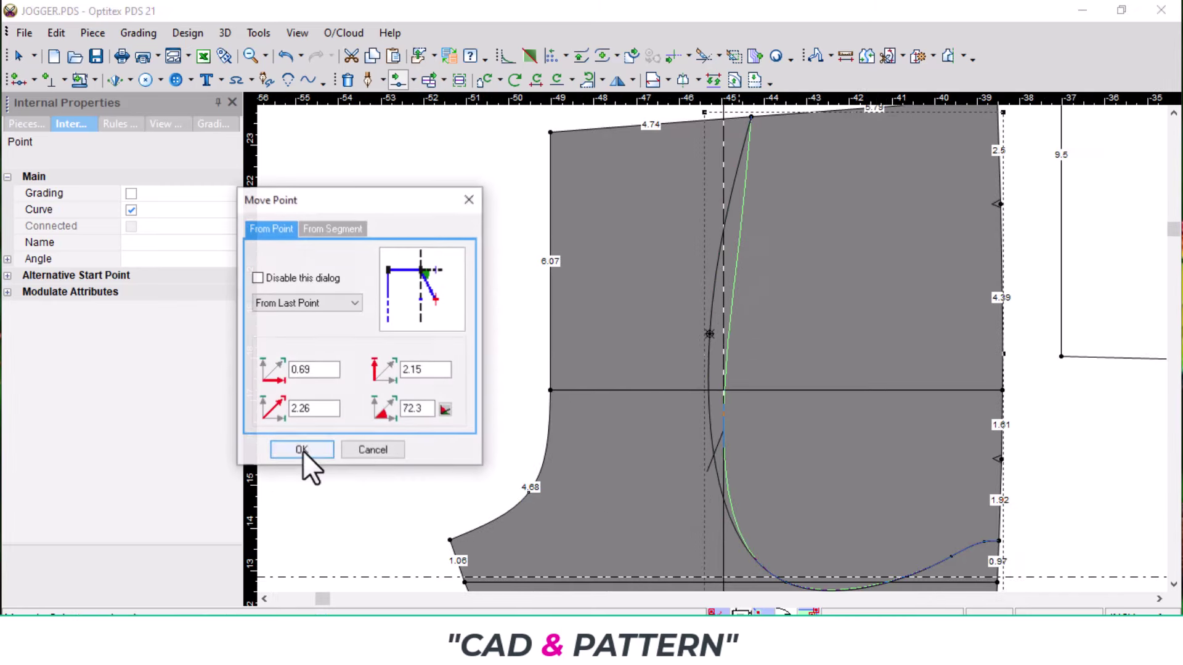
click(300, 450)
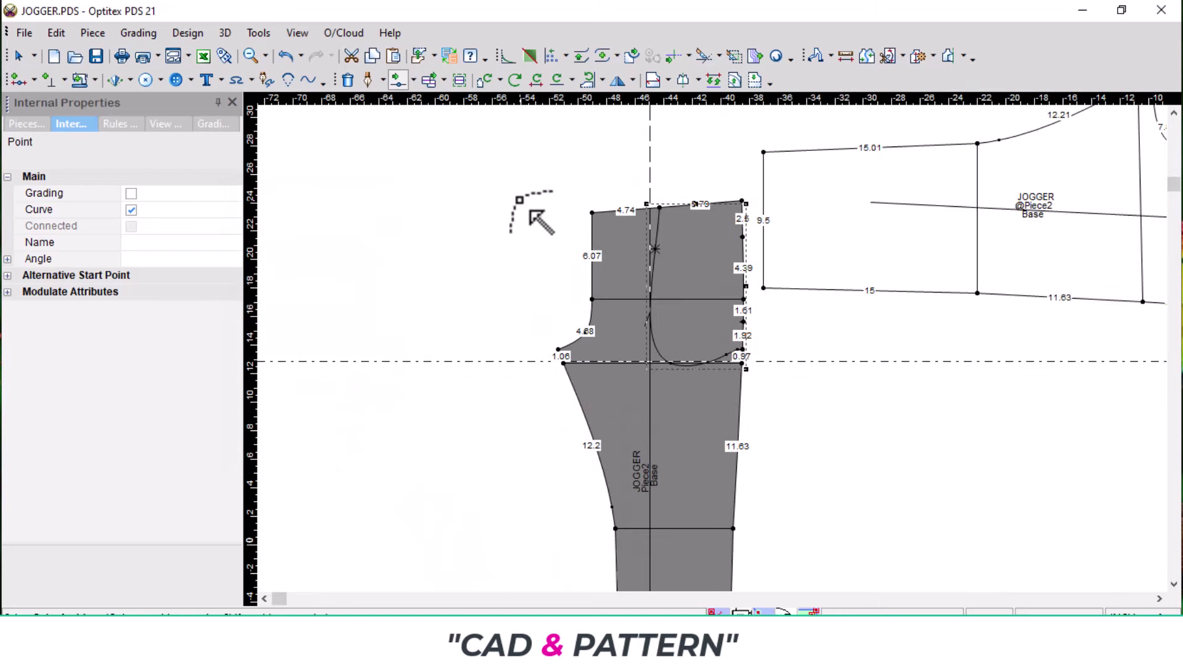
right_click(495, 189)
click(524, 194)
- Rotate the front piece horizontally and place it below the back piece
click(646, 151)
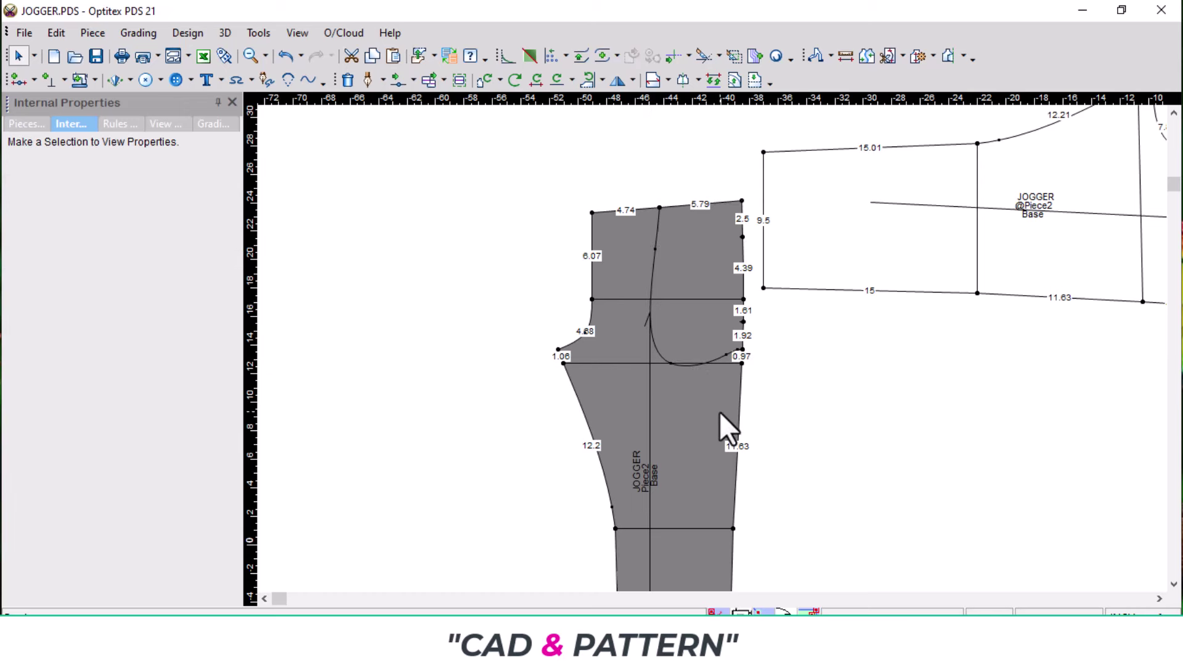
key(h)
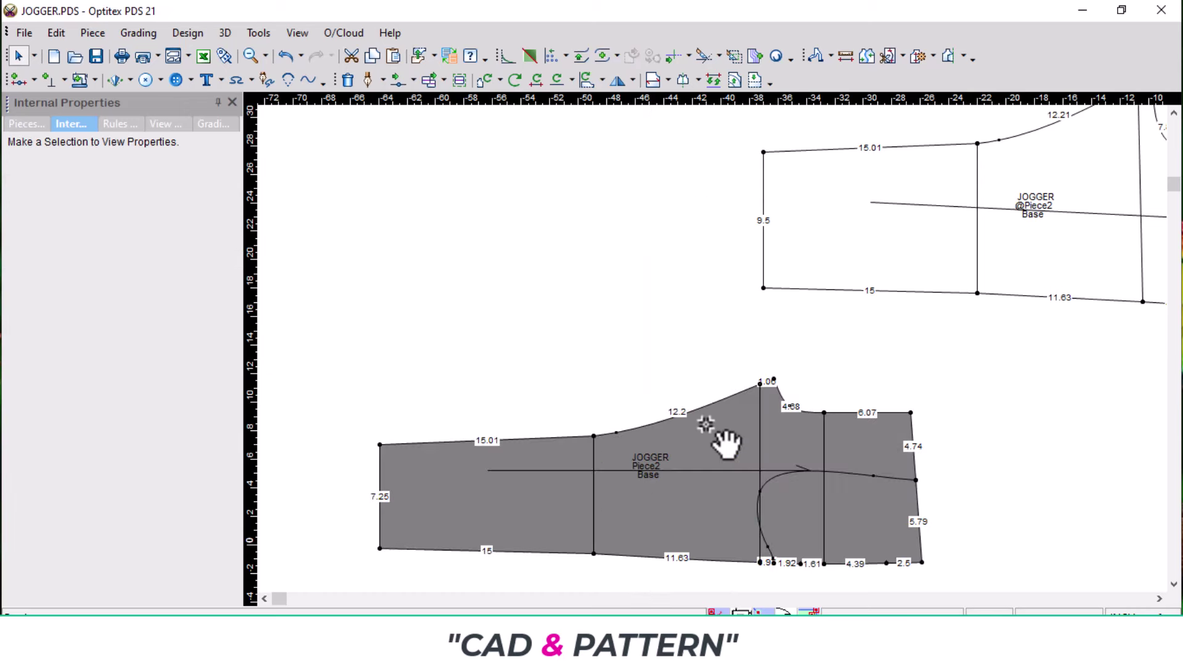
key(space)
scroll(1137, 458, down, 3)
click(682, 344)
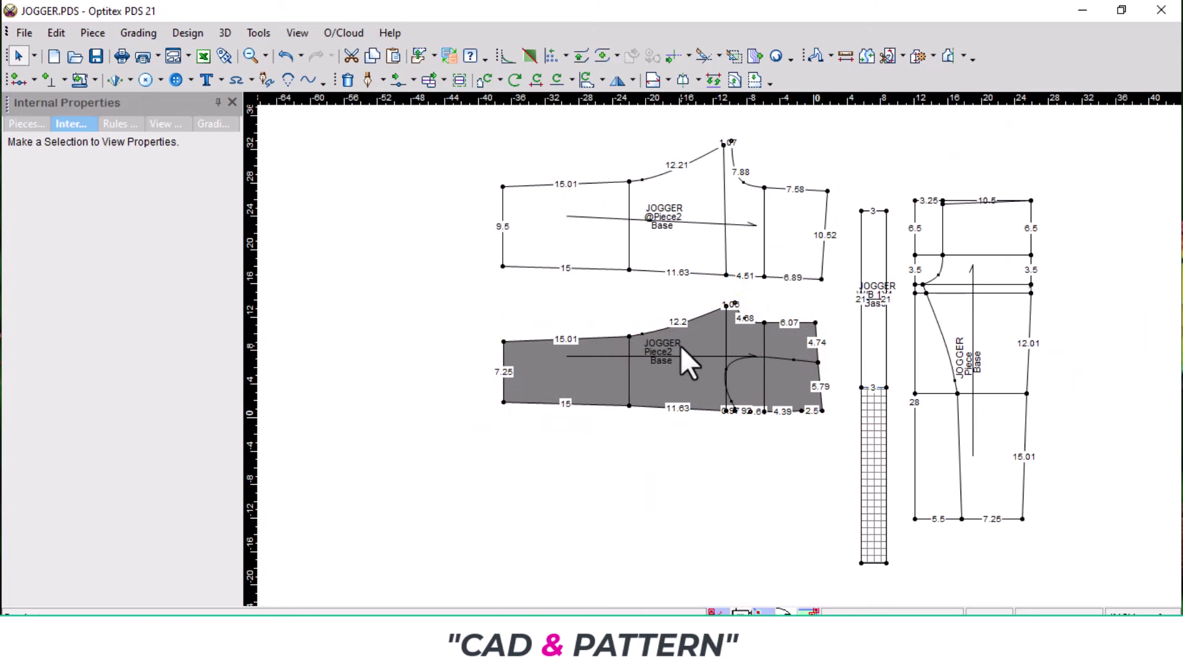
scroll(679, 348, up, 3)
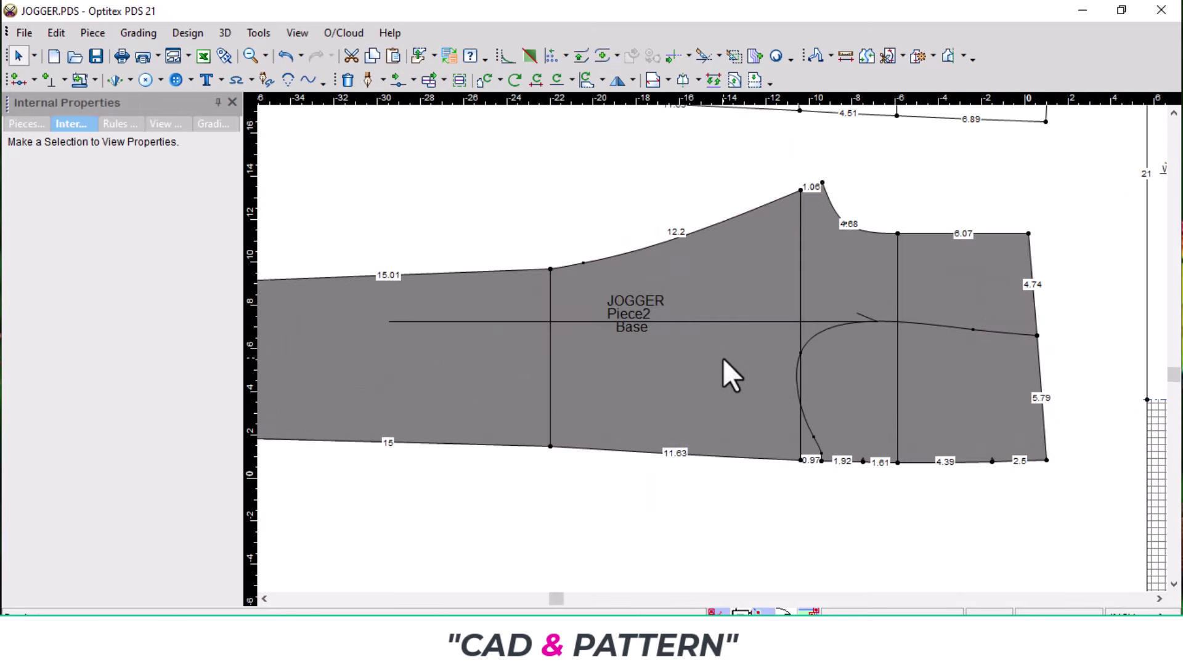
- Trace the pocket curve and edges into new Piece3 and set it below the front piece
key(b)
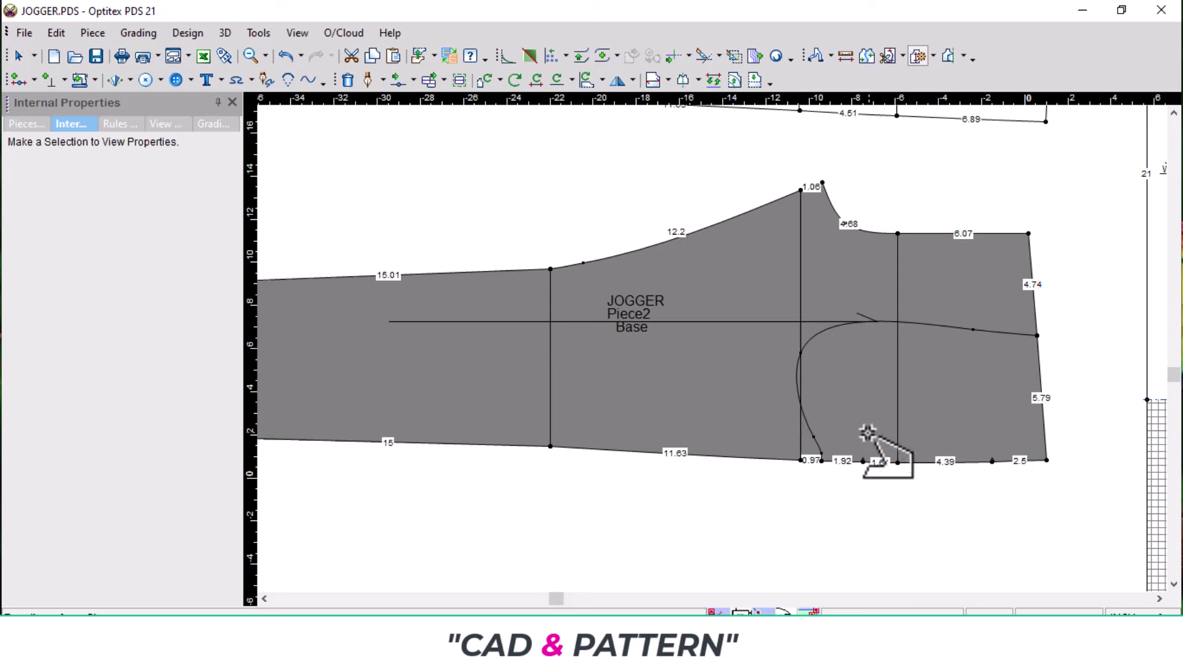
scroll(866, 427, up, 3)
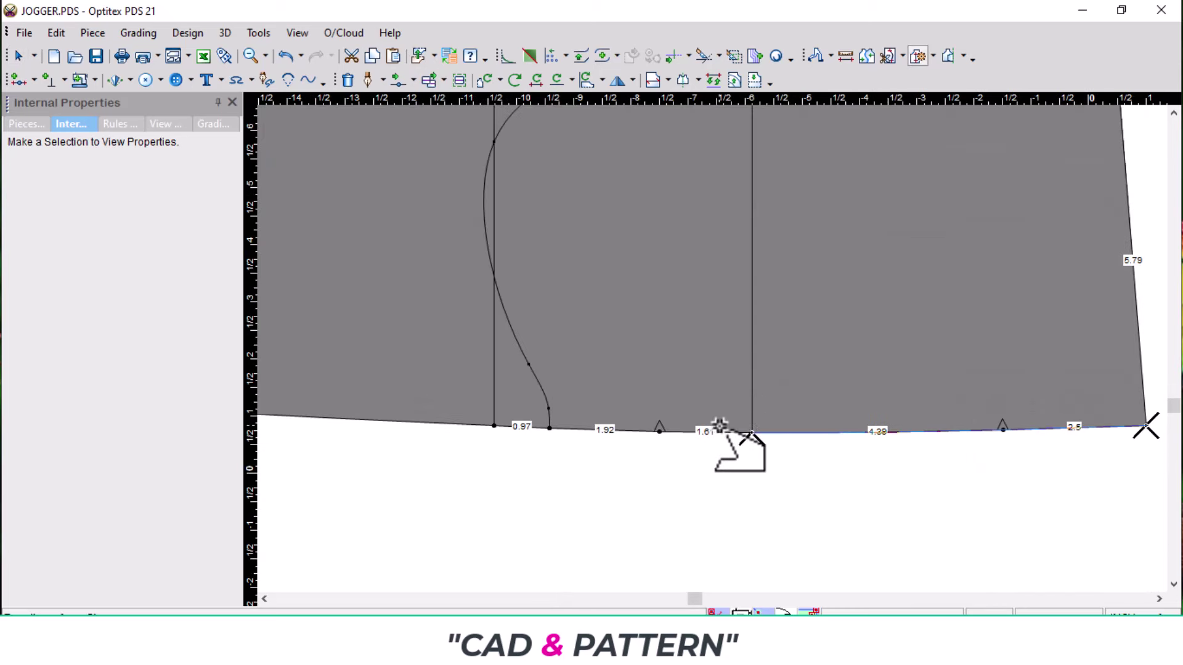
click(525, 360)
scroll(713, 349, down, 3)
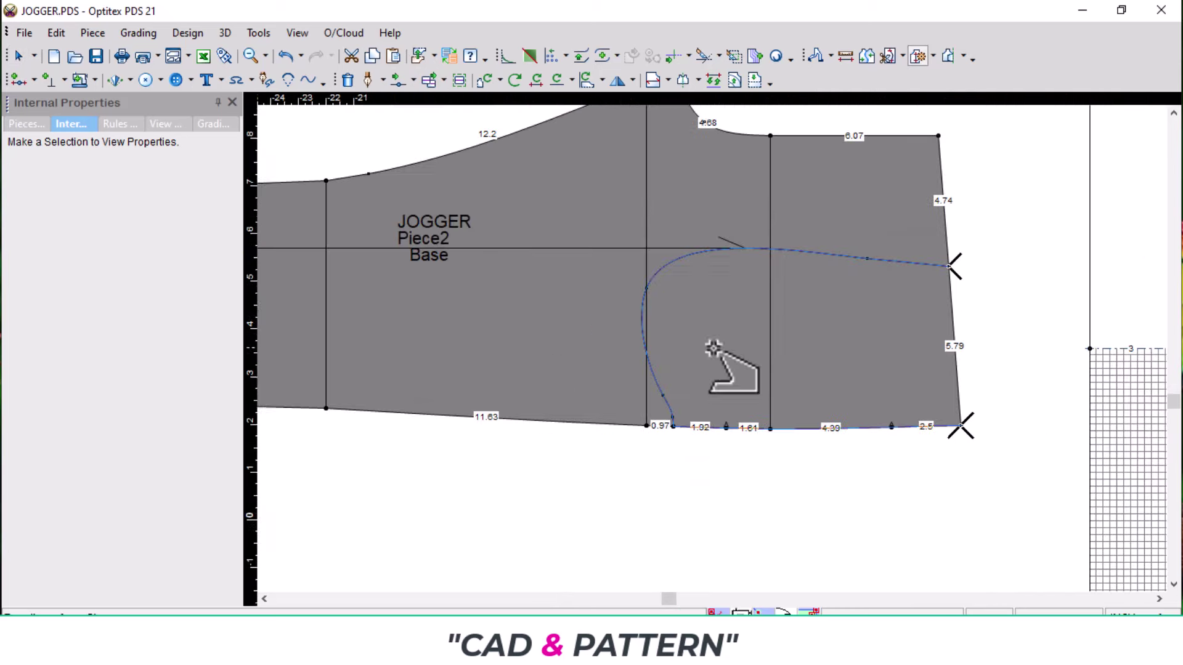
click(954, 326)
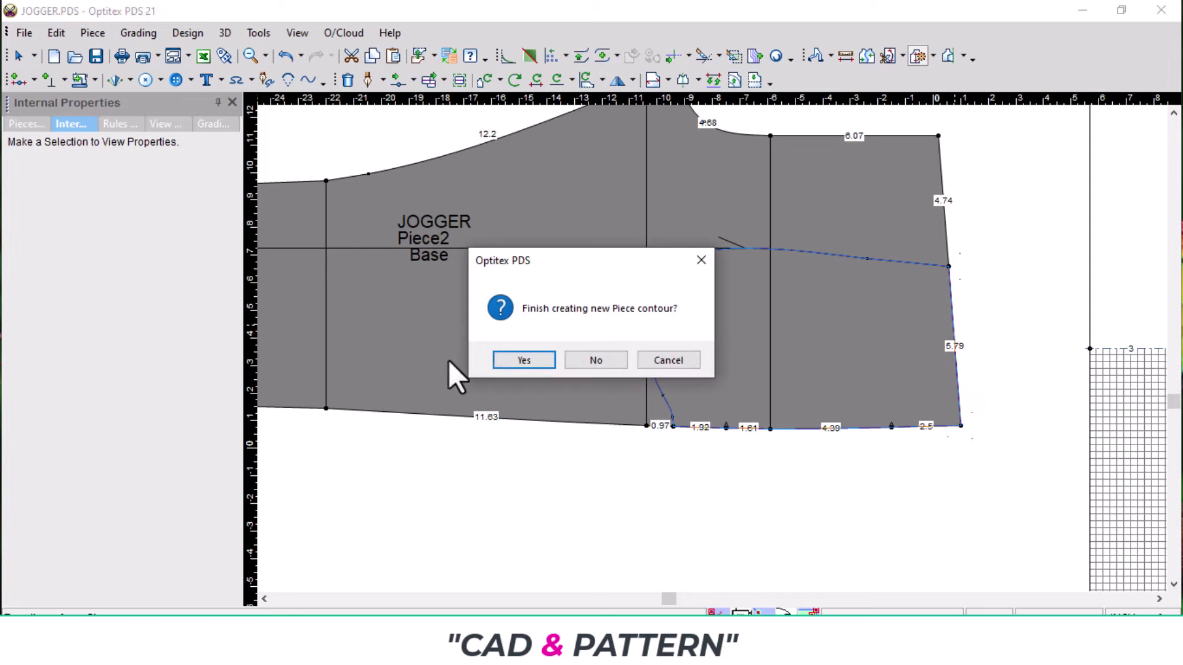
click(522, 362)
scroll(744, 369, down, 3)
click(775, 527)
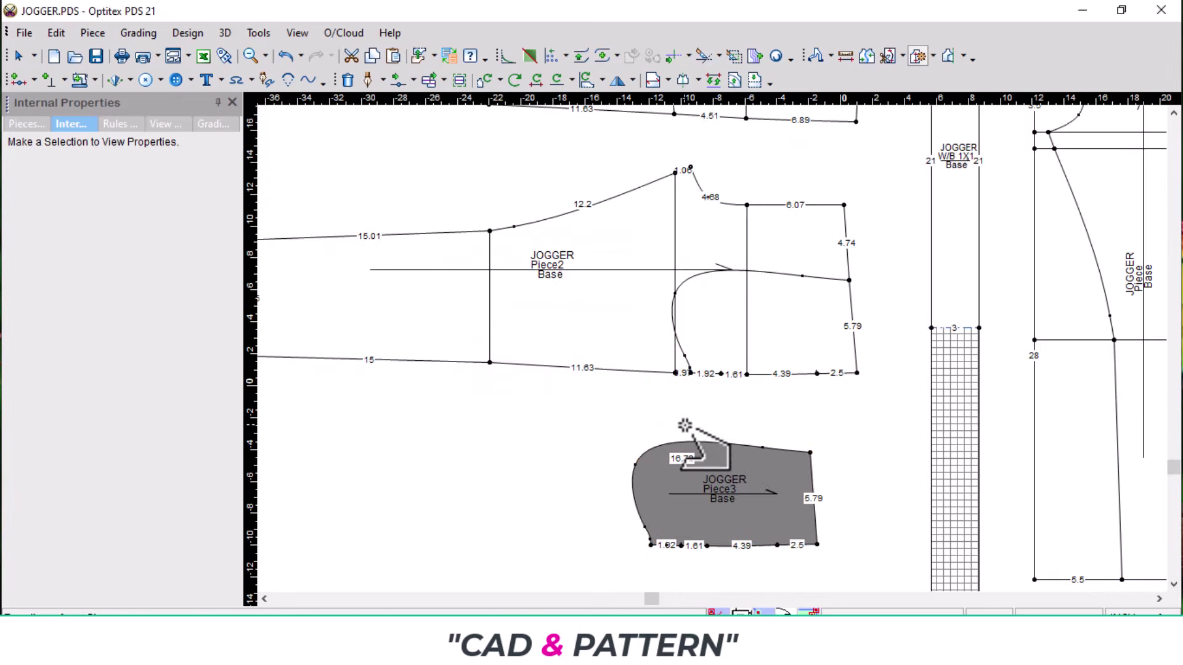
scroll(681, 423, down, 3)
right_click(401, 238)
- Select all pattern pieces with Ctrl+A and make Piece2 the current piece
click(457, 245)
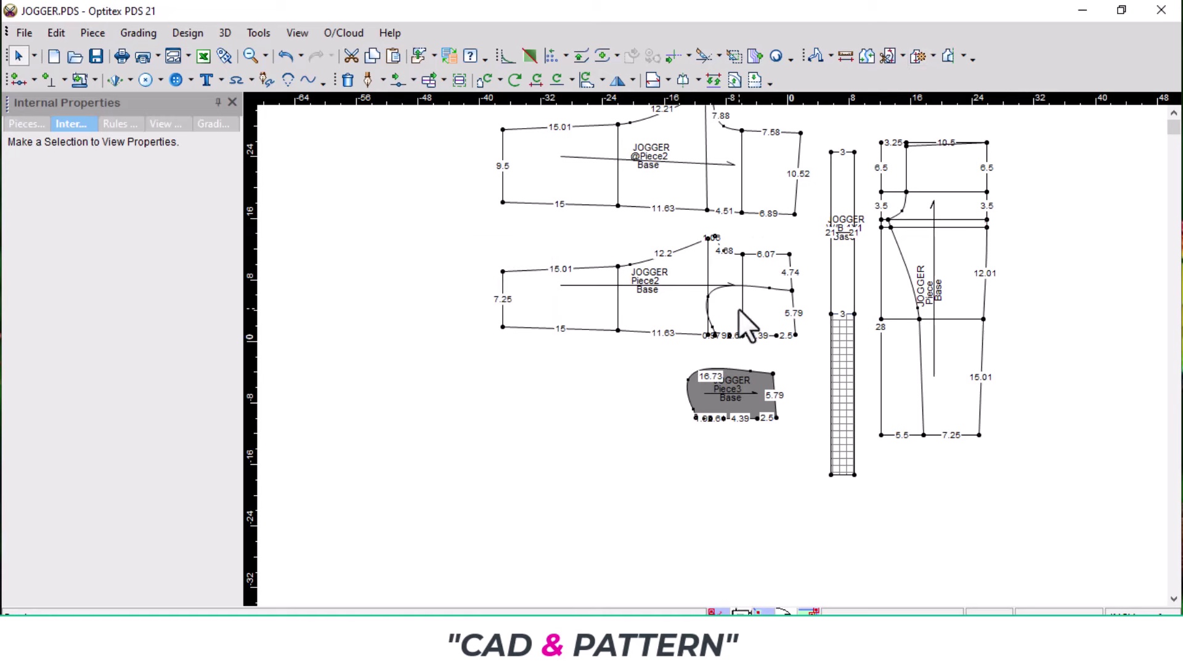
scroll(739, 312, down, 1)
scroll(704, 380, up, 1)
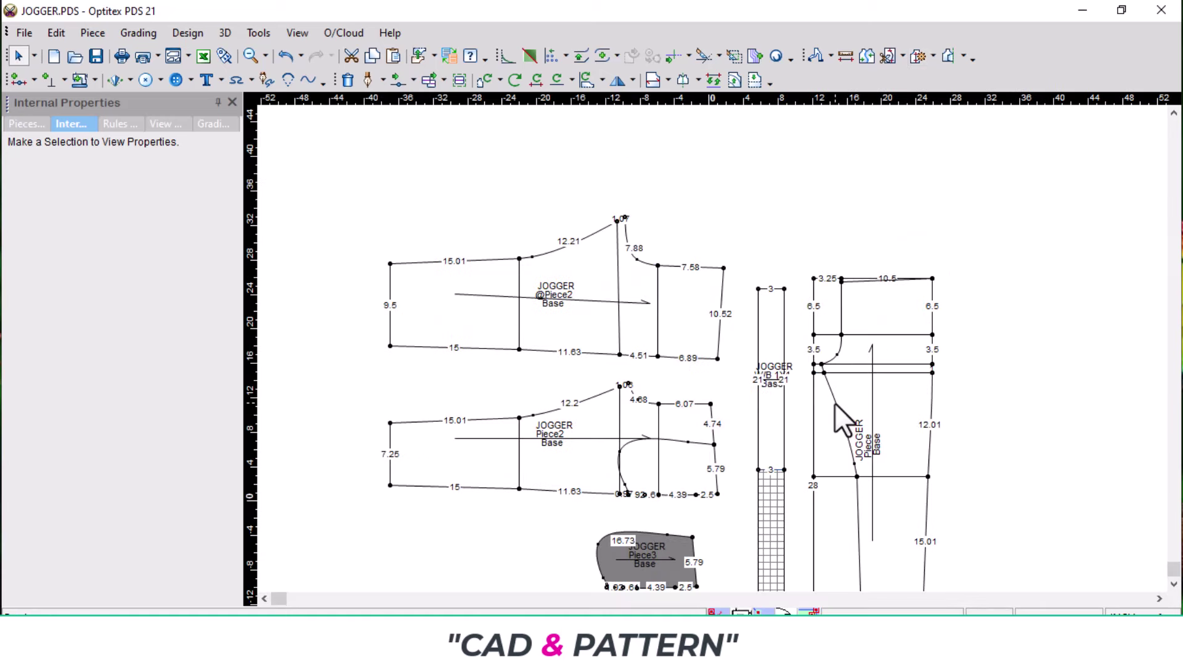
key(ctrl+a)
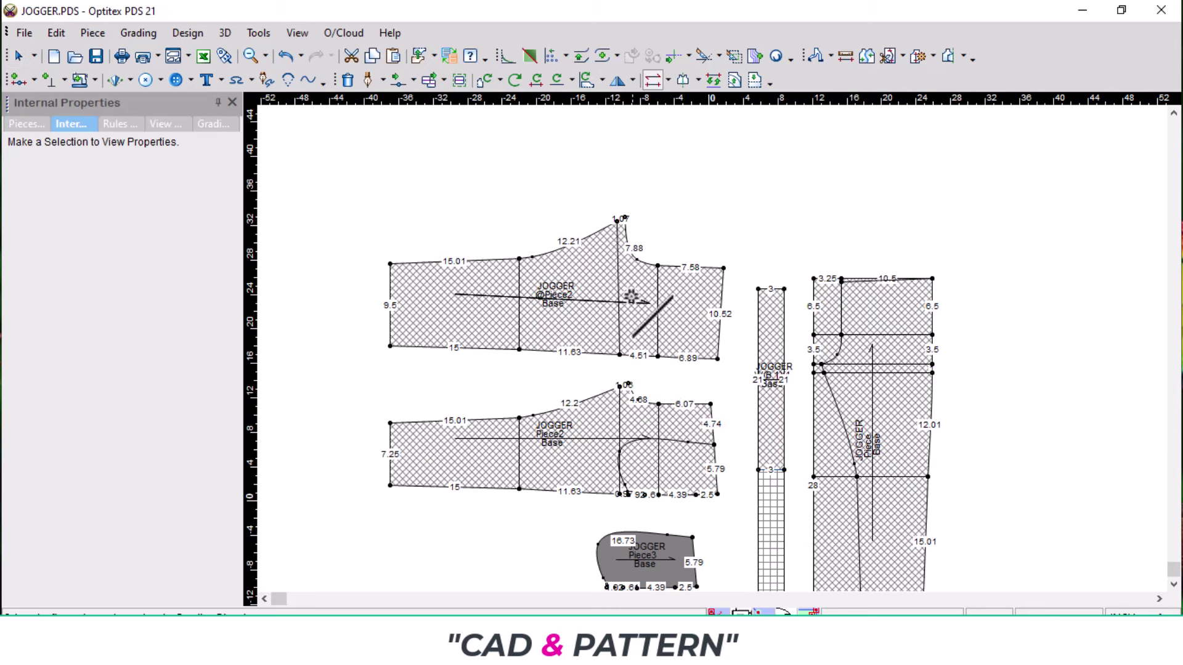
scroll(629, 320, up, 1)
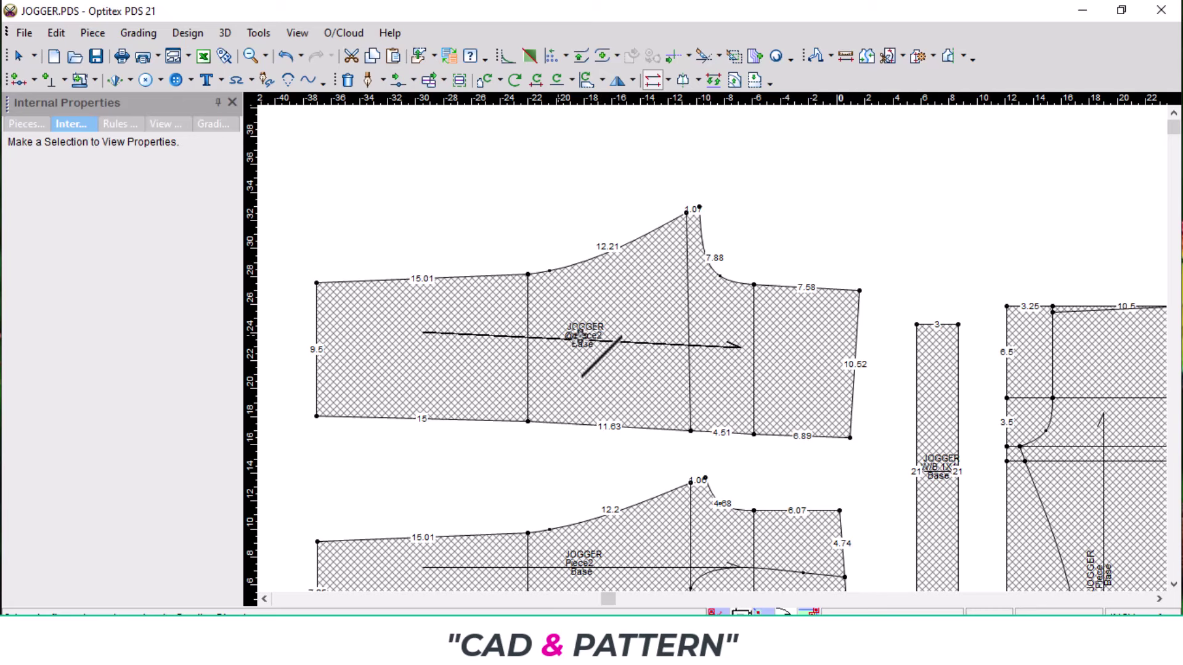
scroll(632, 533, up, 1)
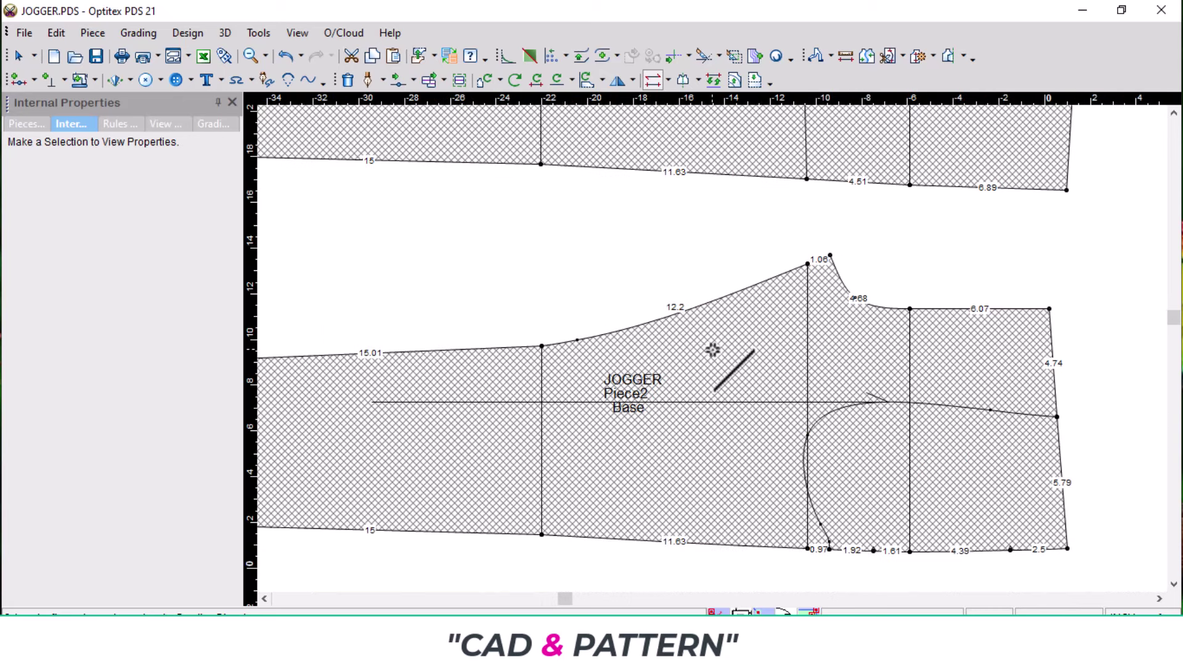
click(371, 404)
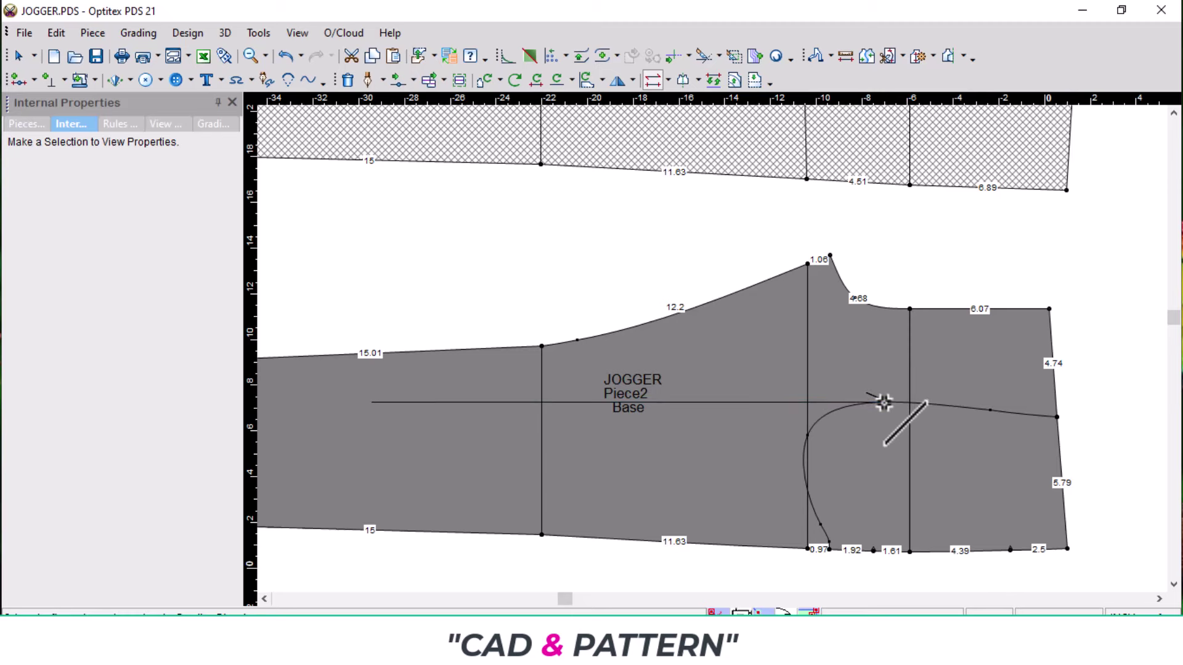
scroll(884, 403, down, 1)
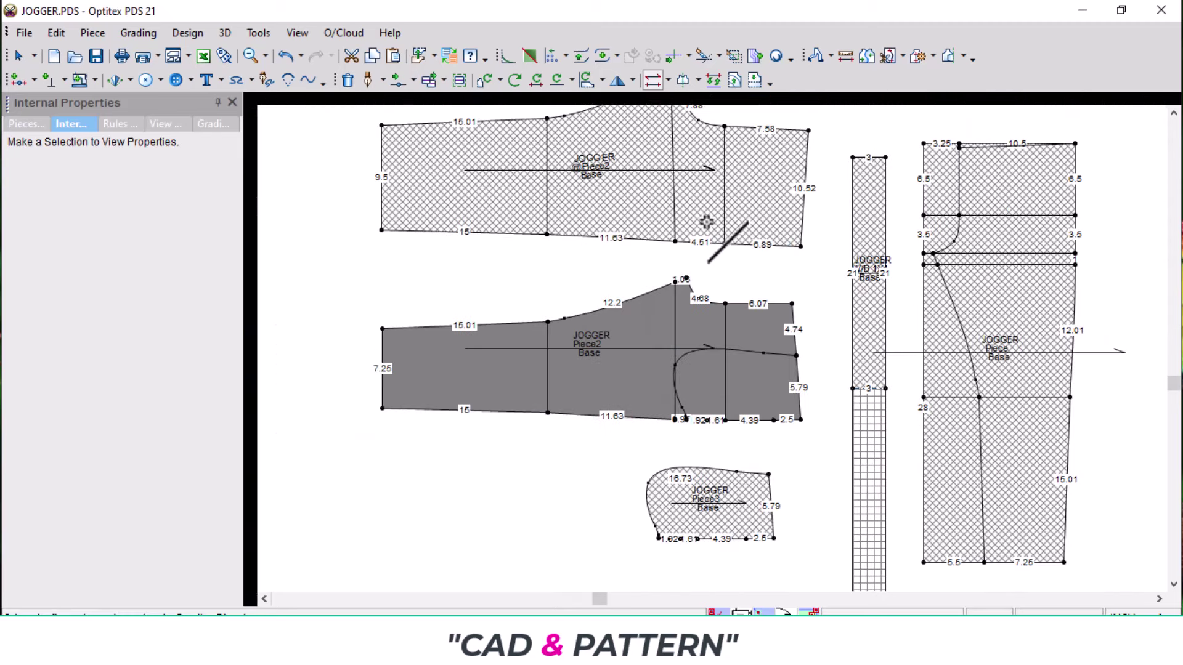
right_click(343, 234)
click(381, 244)
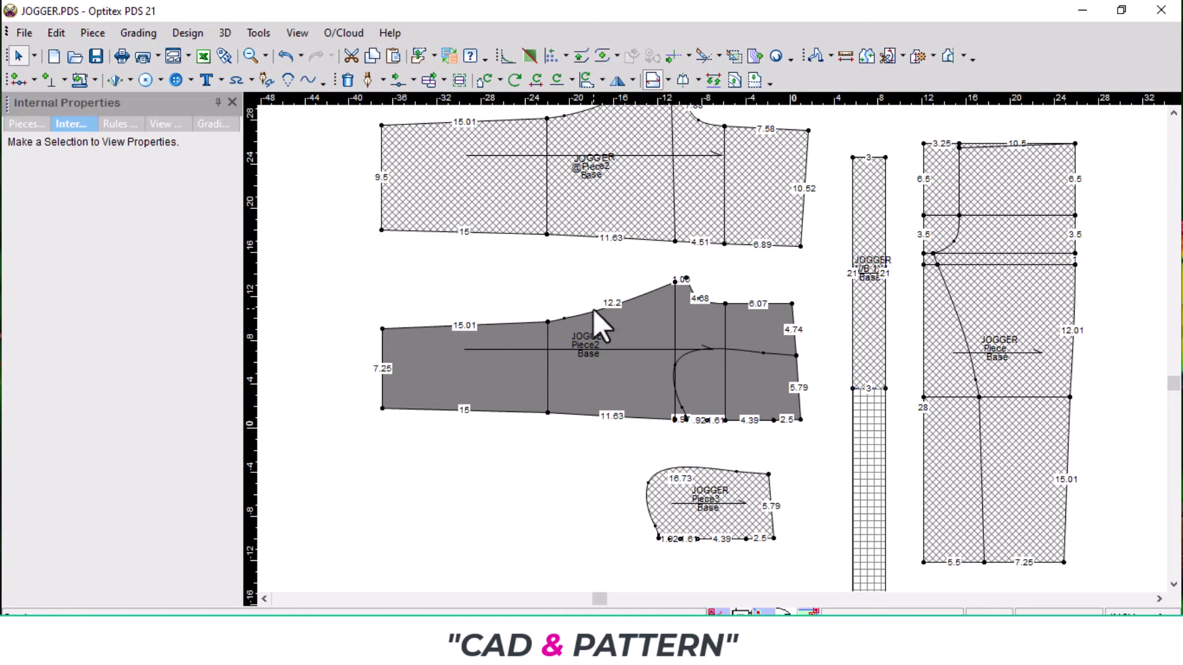
- Set Piece2's name to FR PART 1X2, Pair on, material SELF, label font 0.25 at angle 0
click(28, 122)
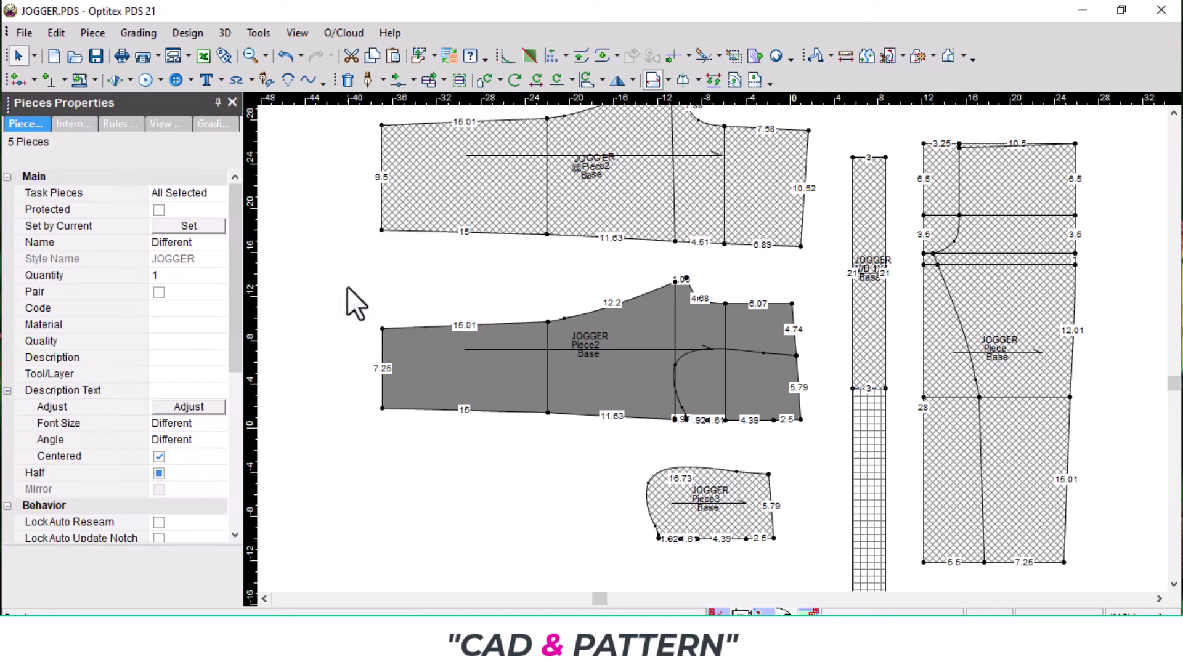
click(347, 288)
click(195, 210)
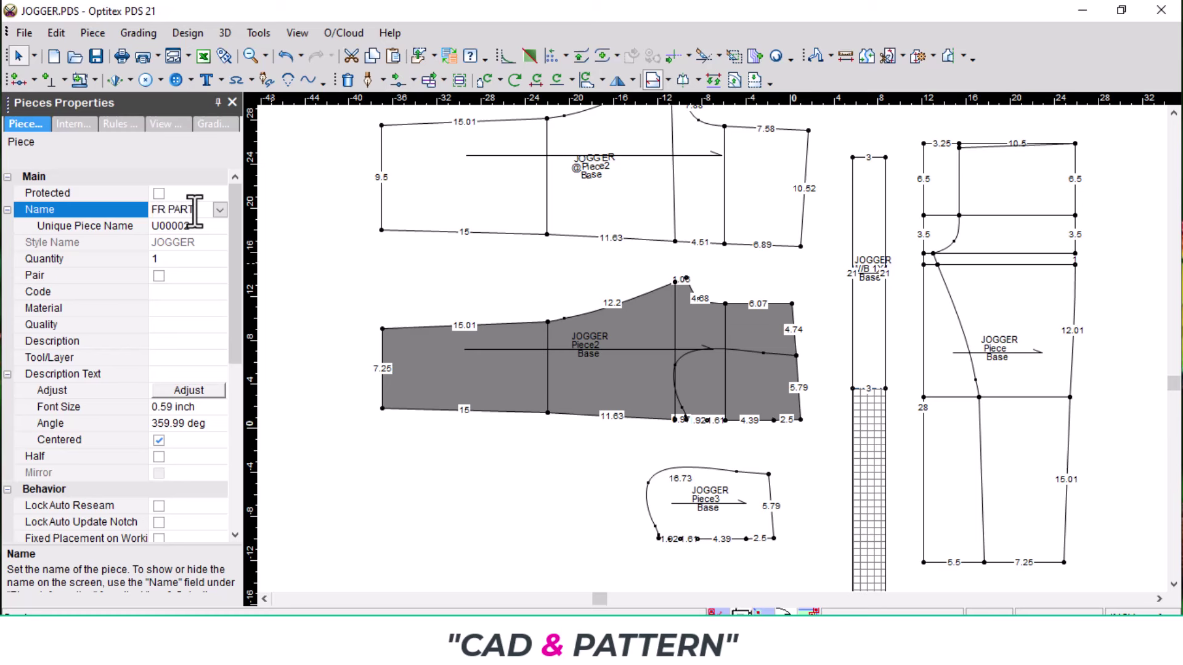
click(161, 276)
click(189, 311)
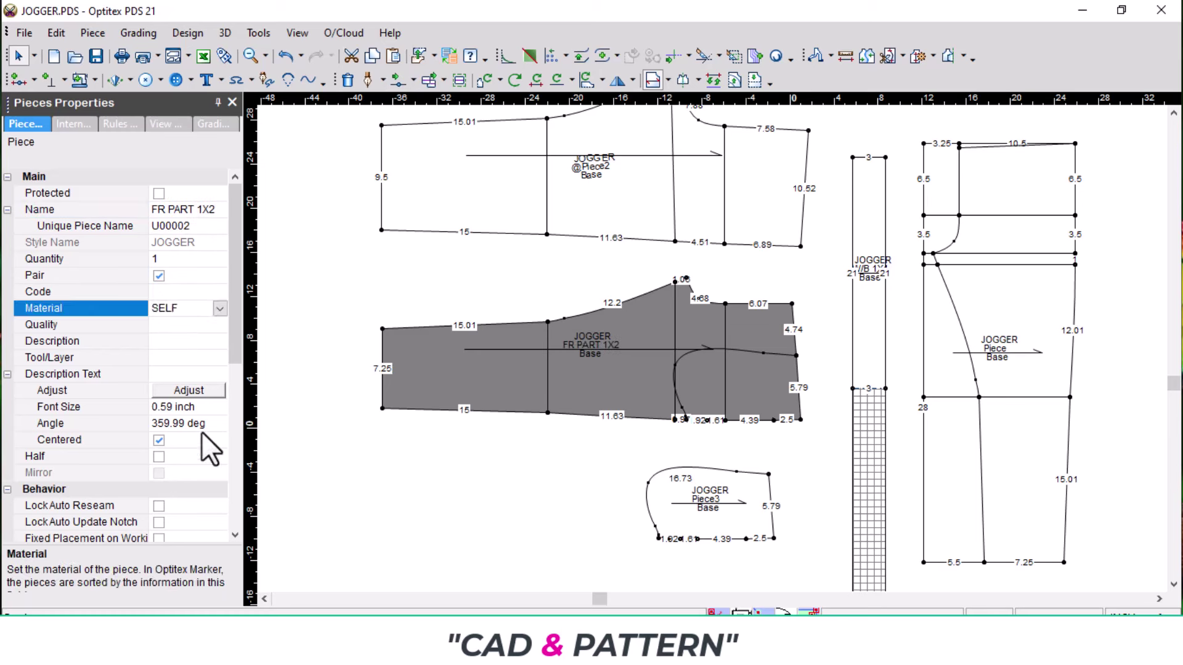
click(213, 411)
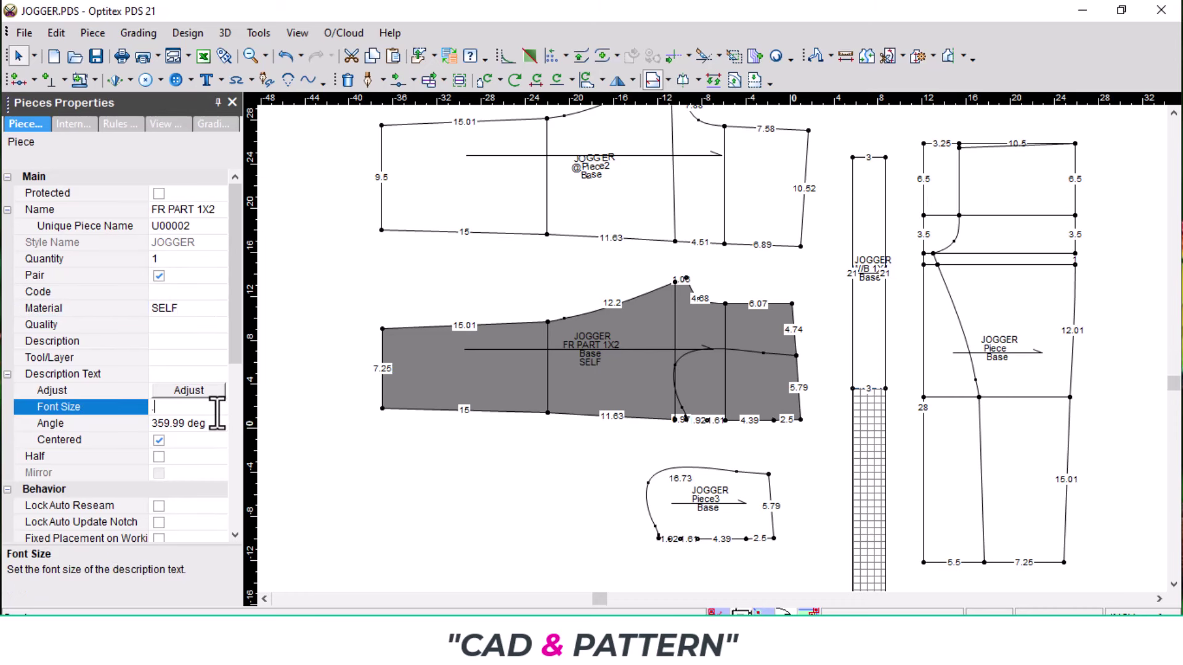
key(Return)
click(207, 424)
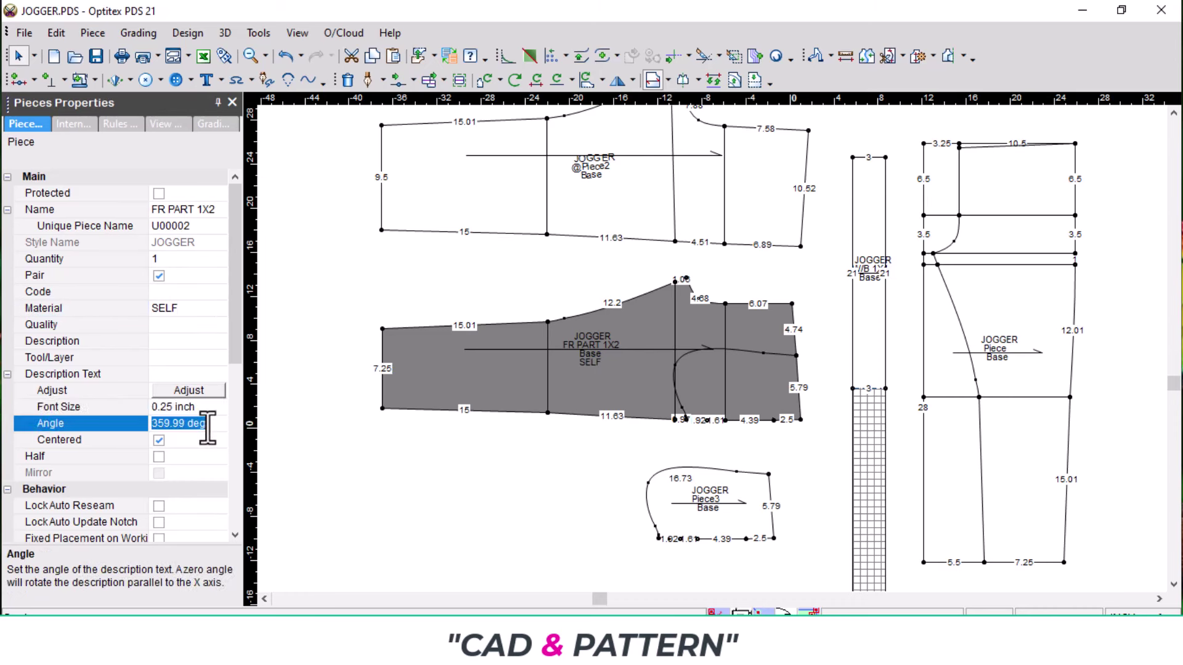